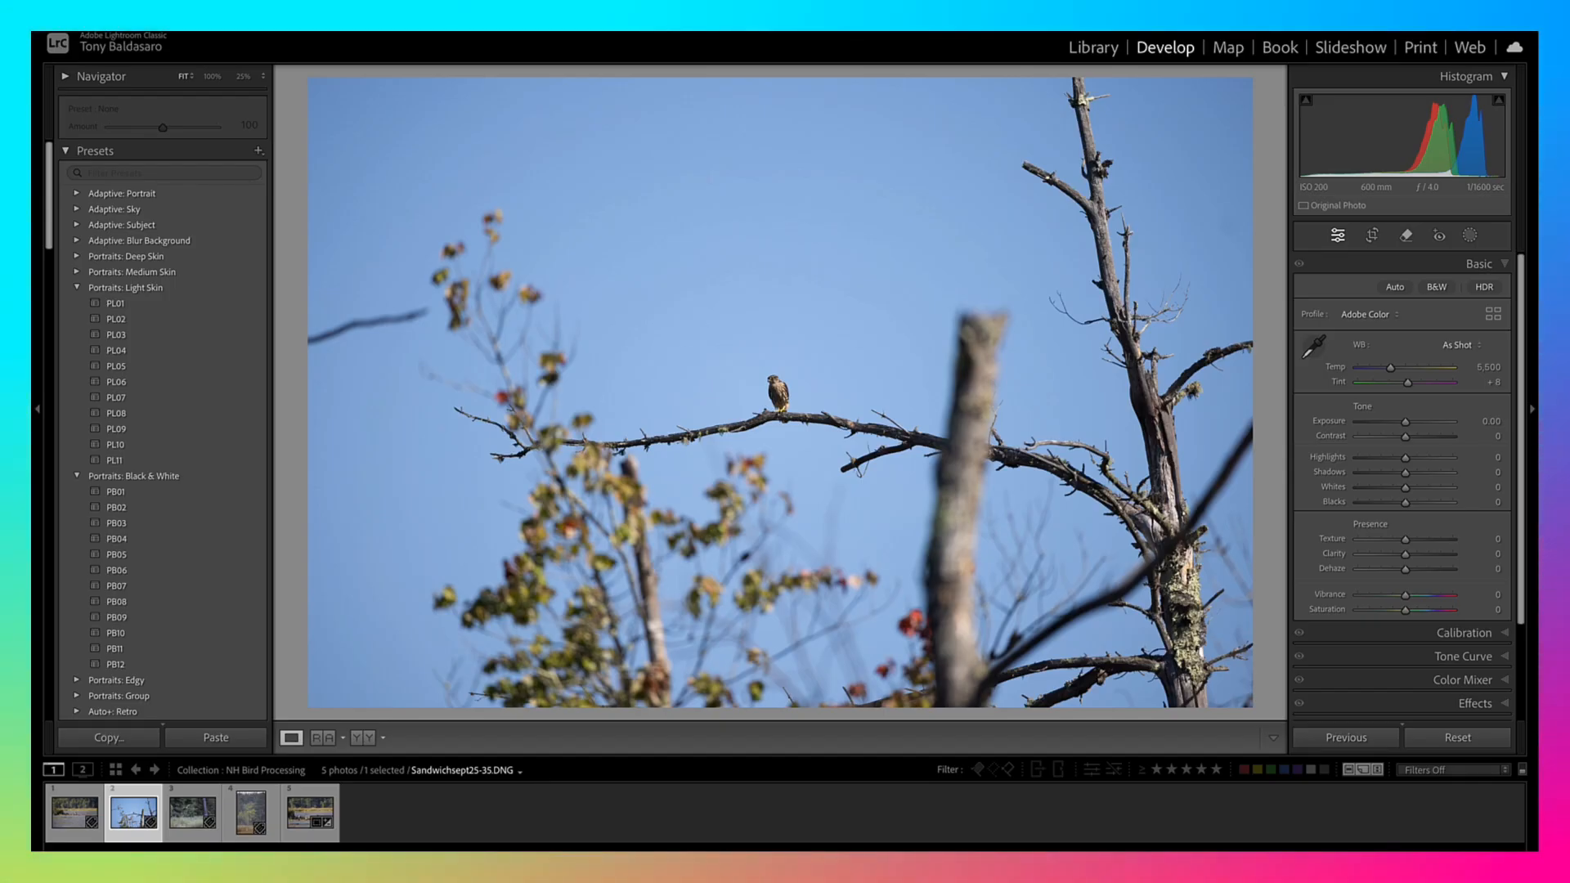
# Inspect the perched hawk up close and send the photo to Topaz Photo AI for processing
pyautogui.click(753, 396)
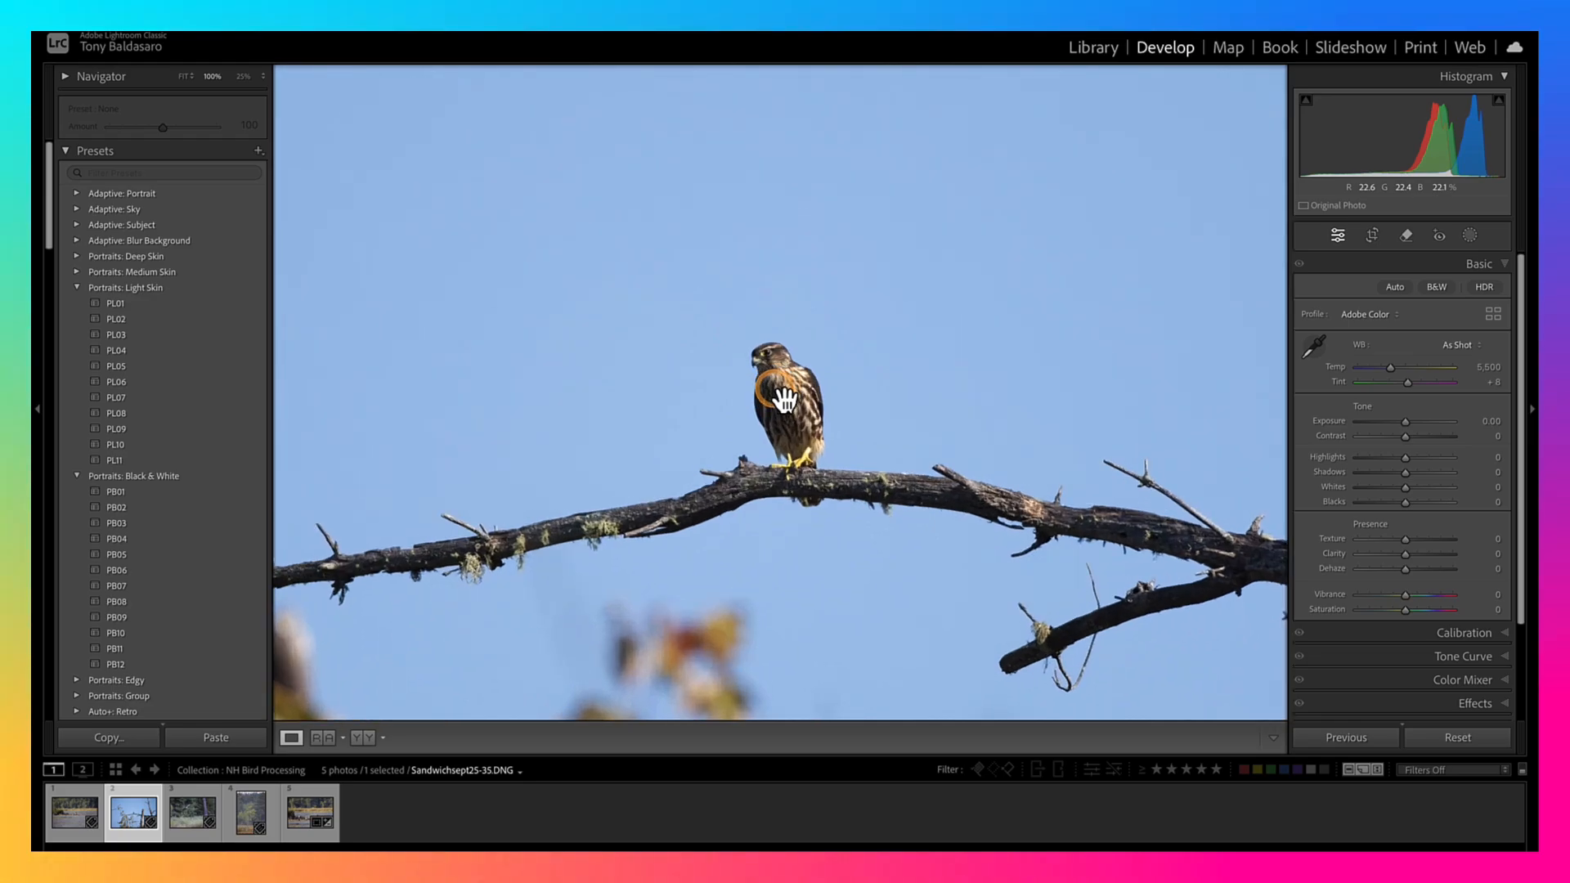
pyautogui.click(823, 460)
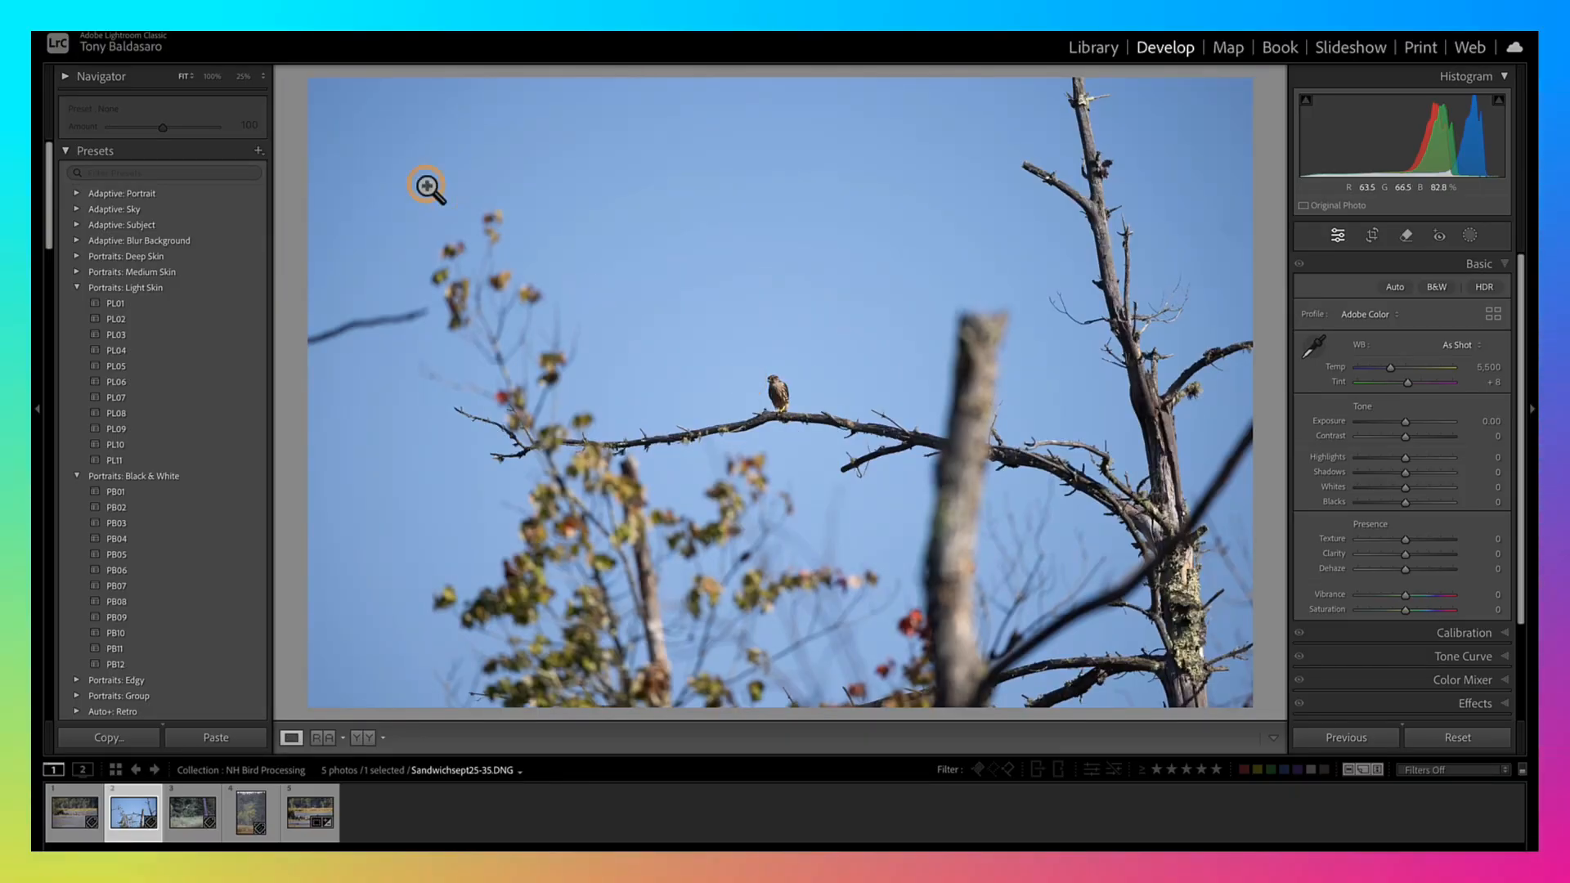
pyautogui.moveTo(195, 36)
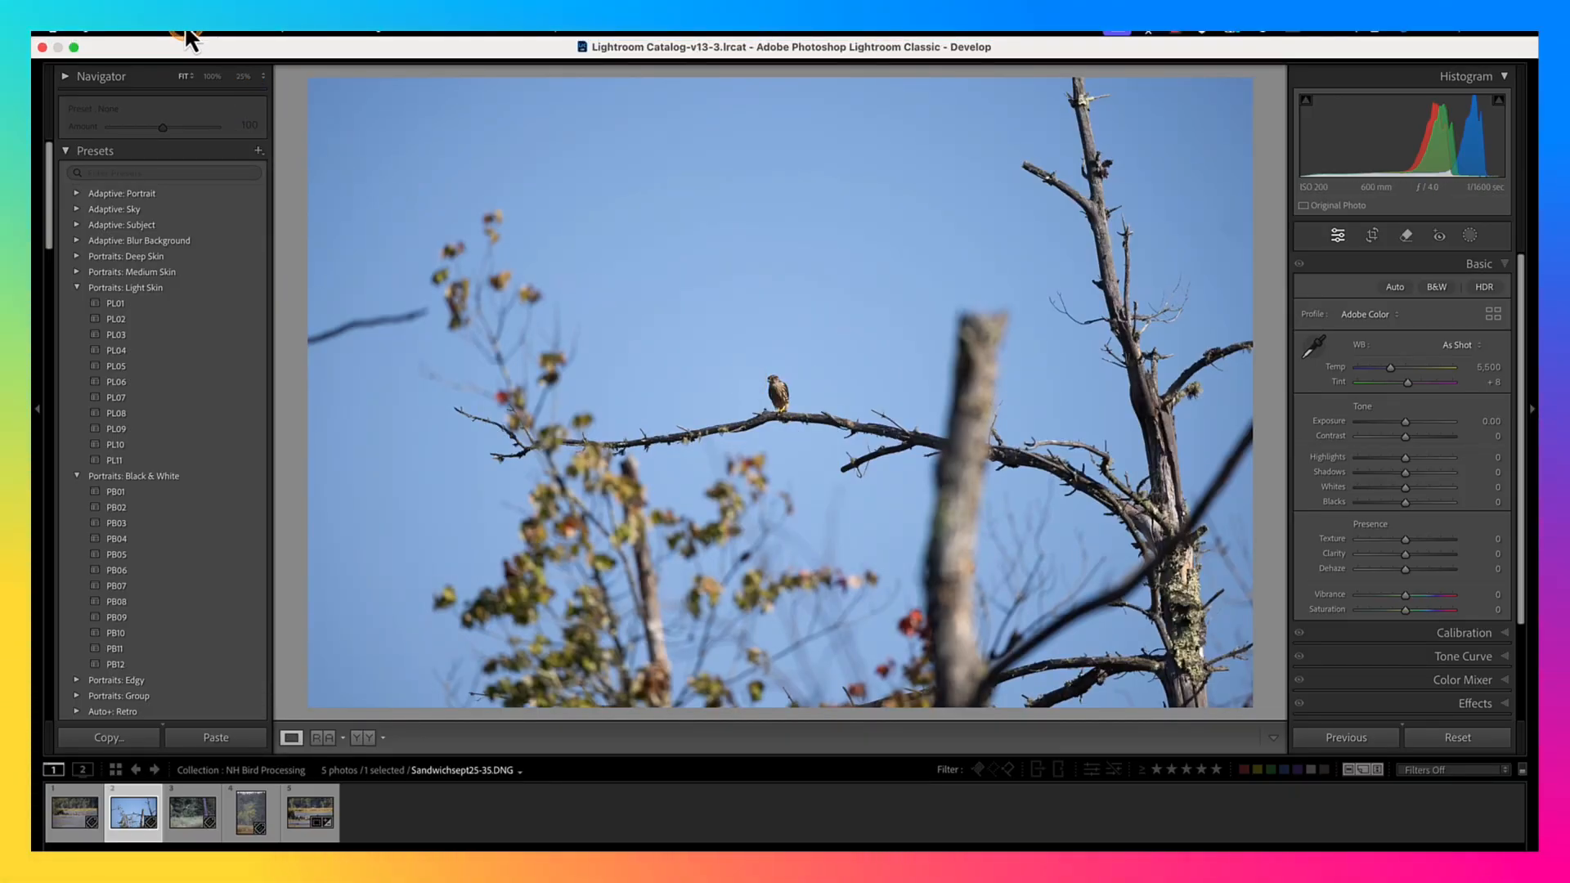
pyautogui.click(185, 34)
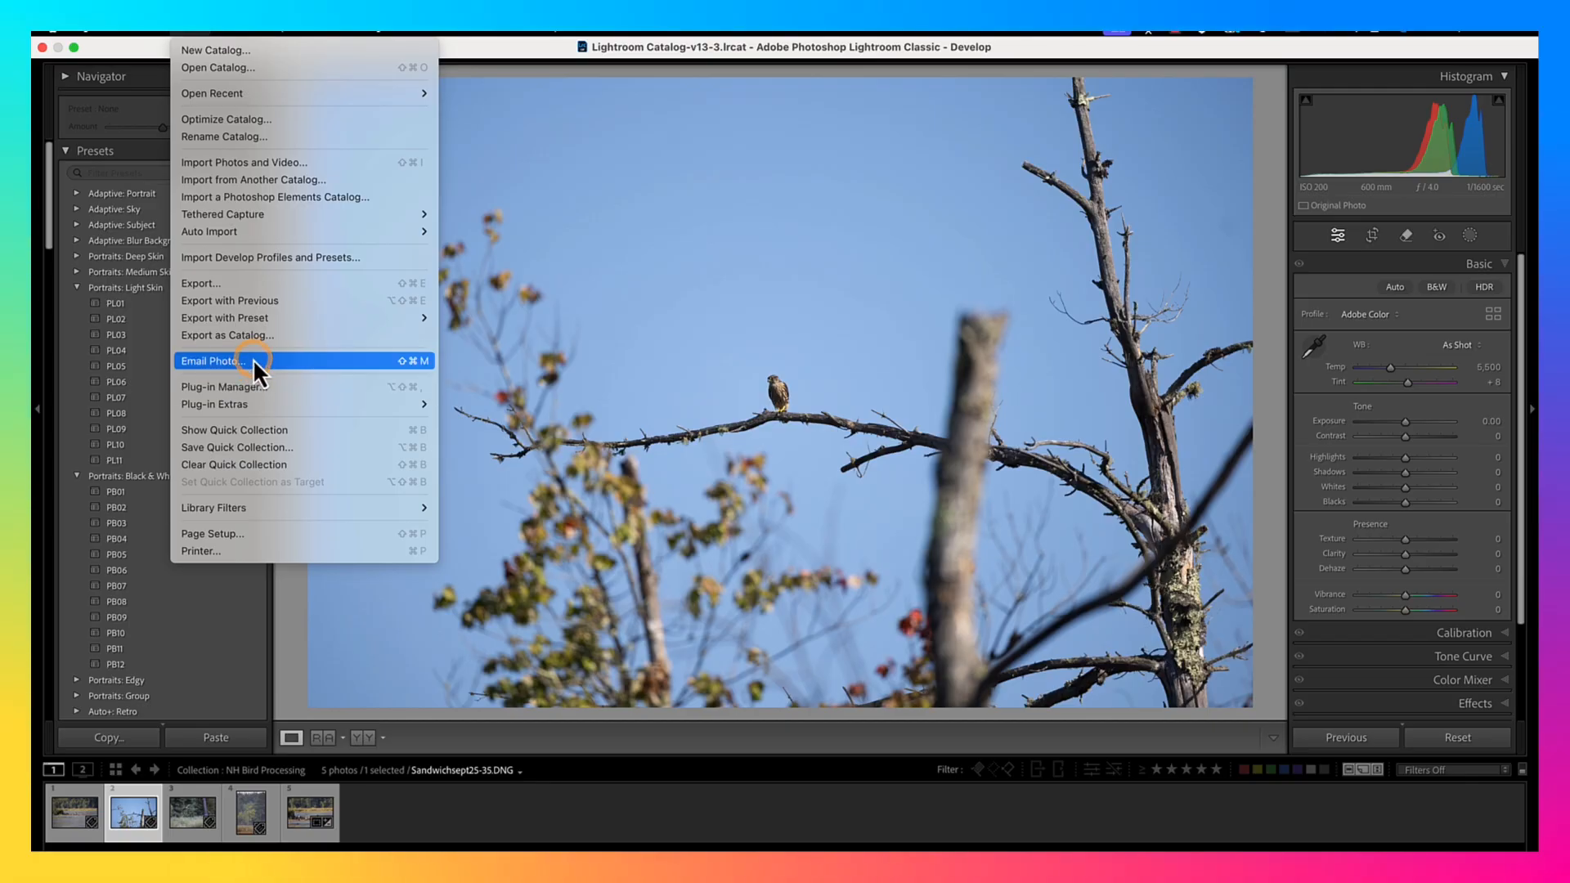
pyautogui.moveTo(252, 404)
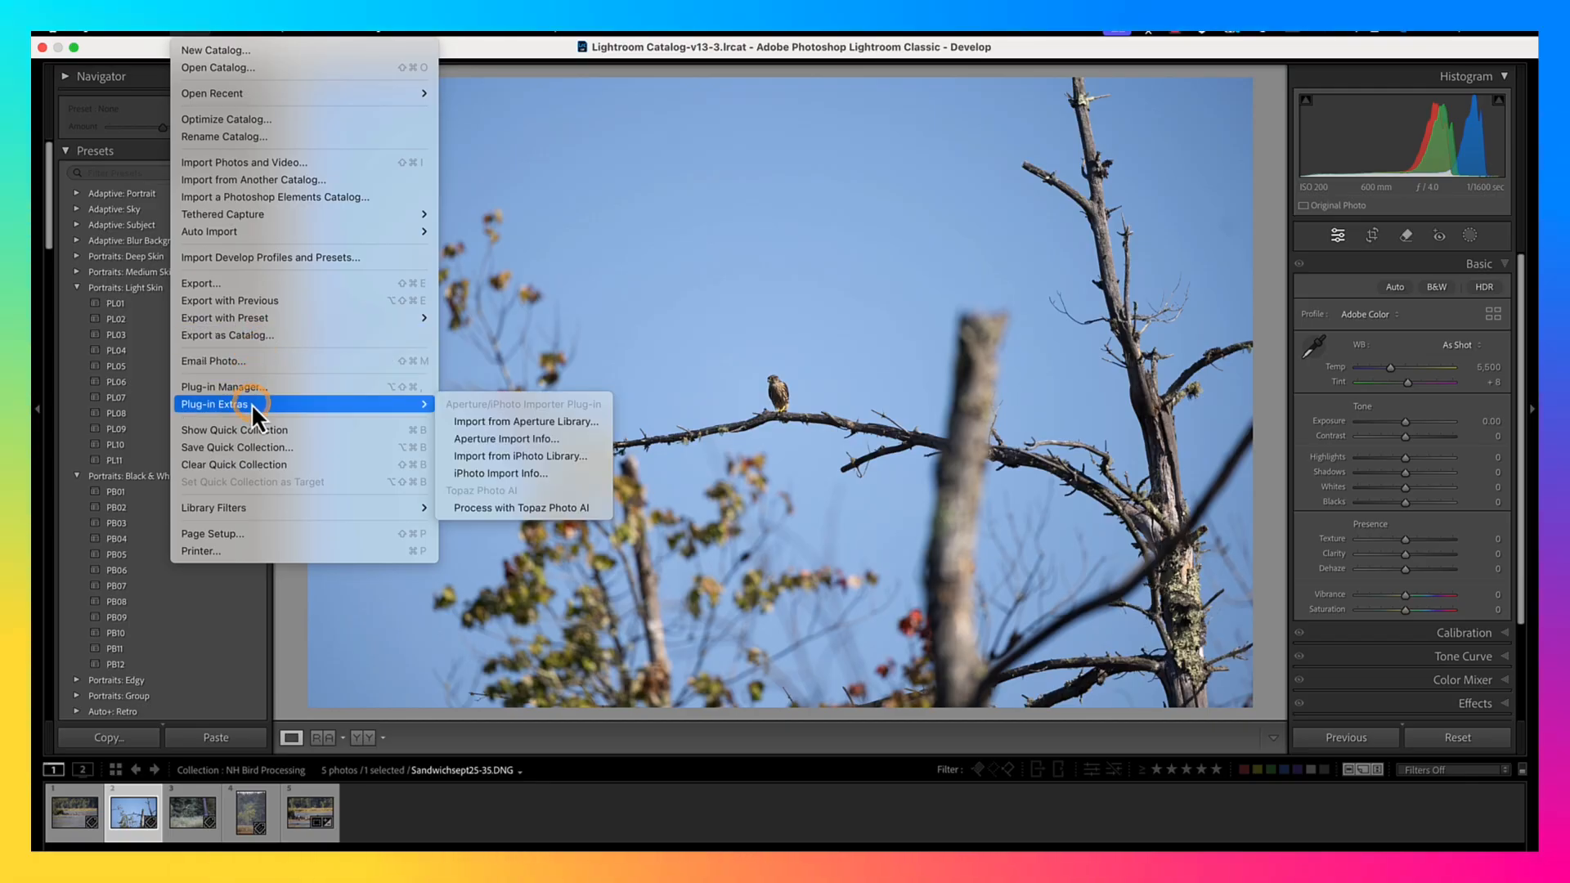
pyautogui.click(514, 508)
pyautogui.click(749, 340)
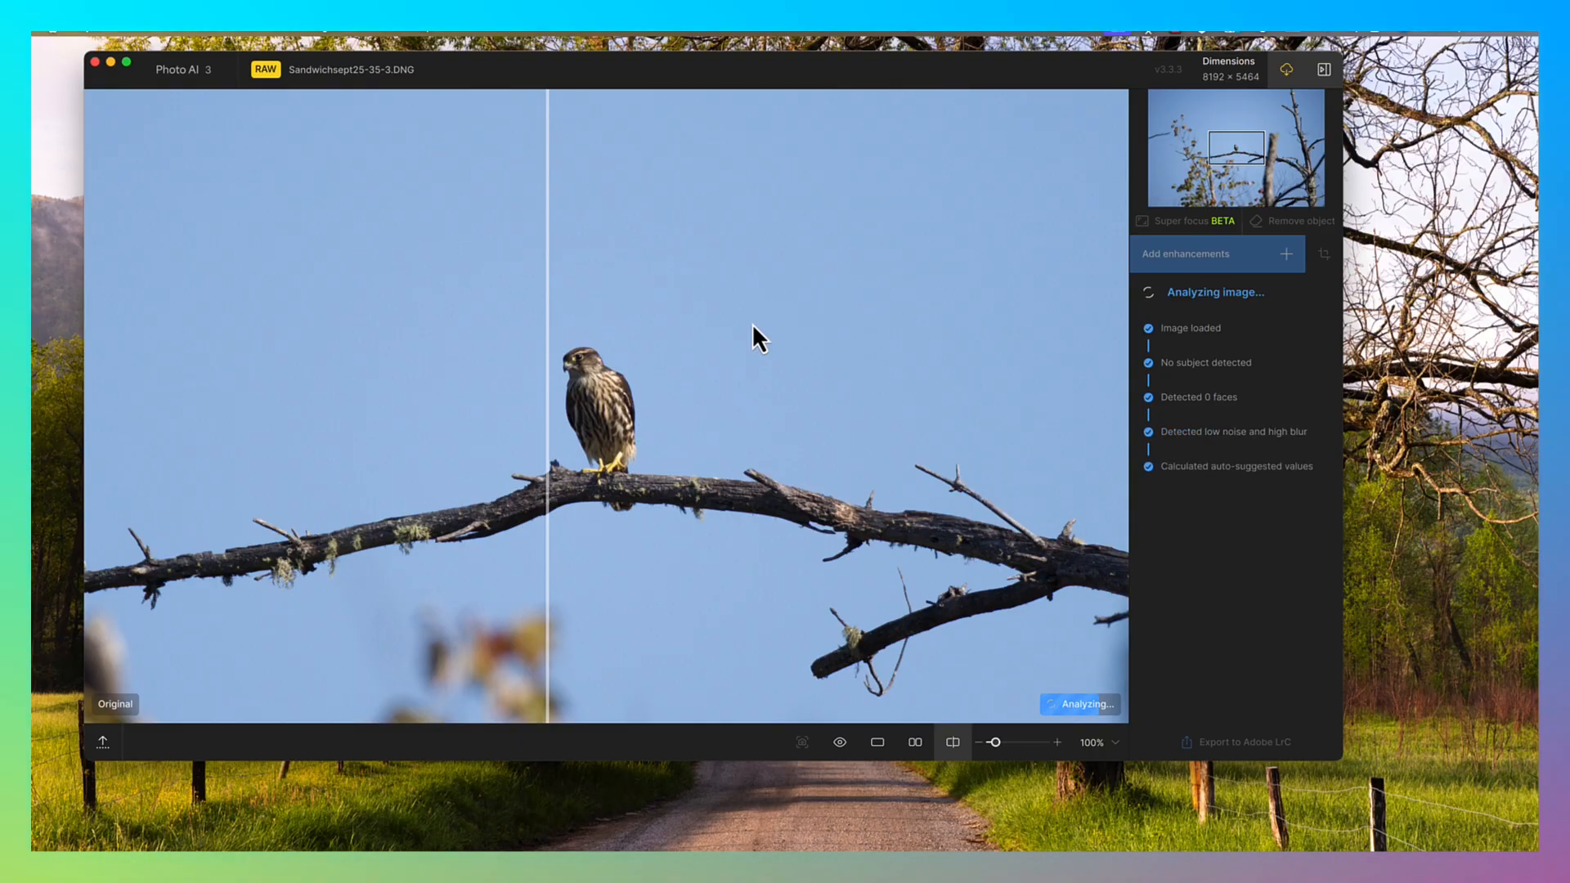
# Add the suggested Denoise enhancement for the whole image and export the result back to Adobe Lightroom Classic
pyautogui.moveTo(642, 417); pyautogui.dragTo(835, 320)
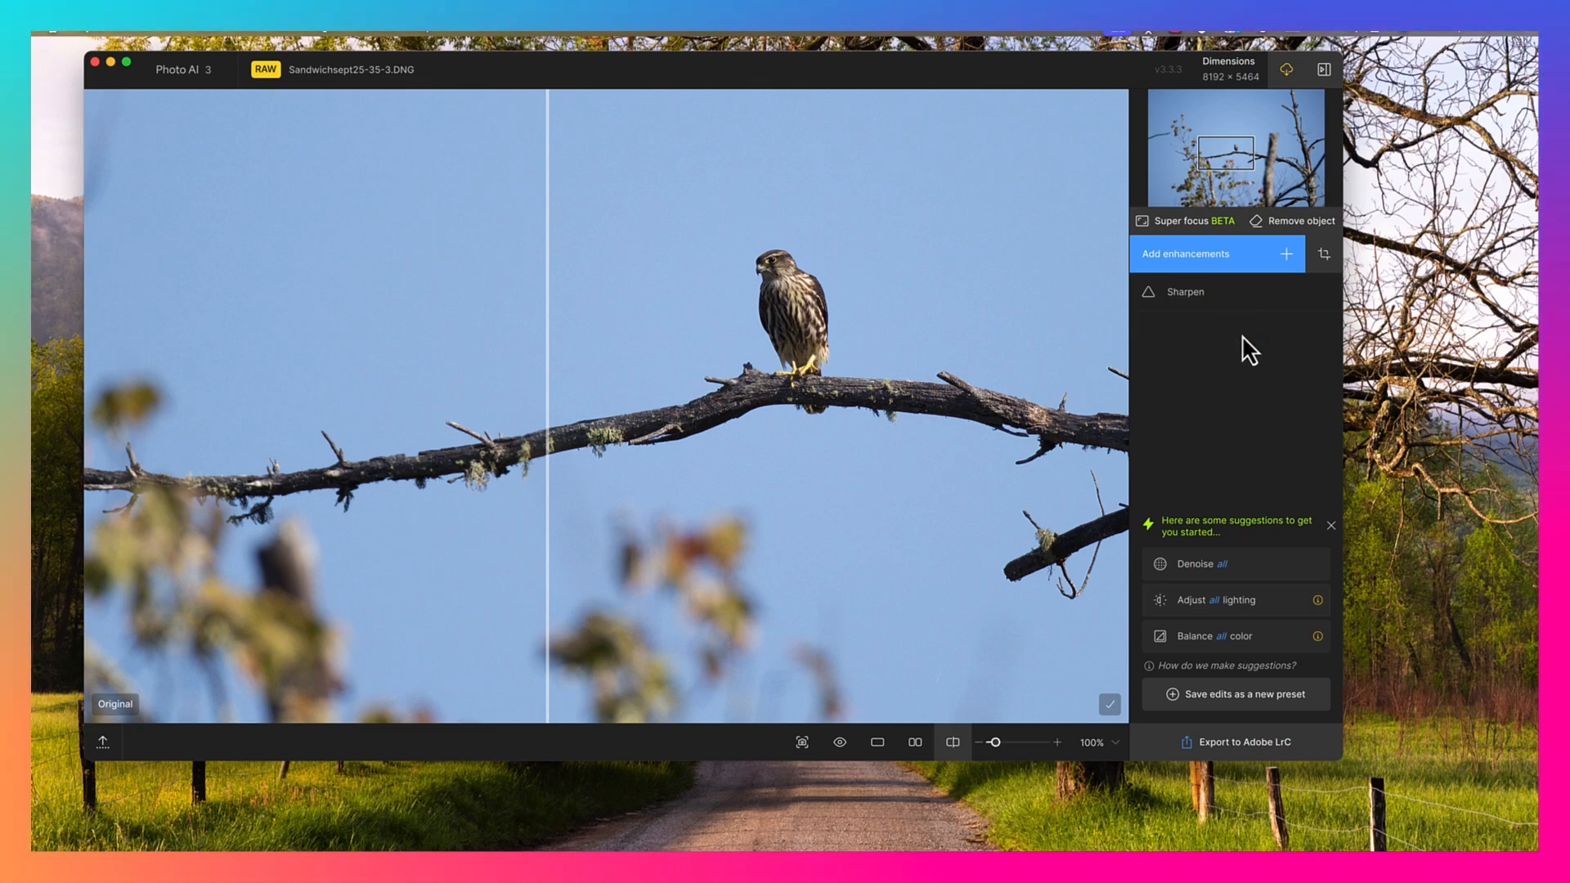
pyautogui.click(1260, 568)
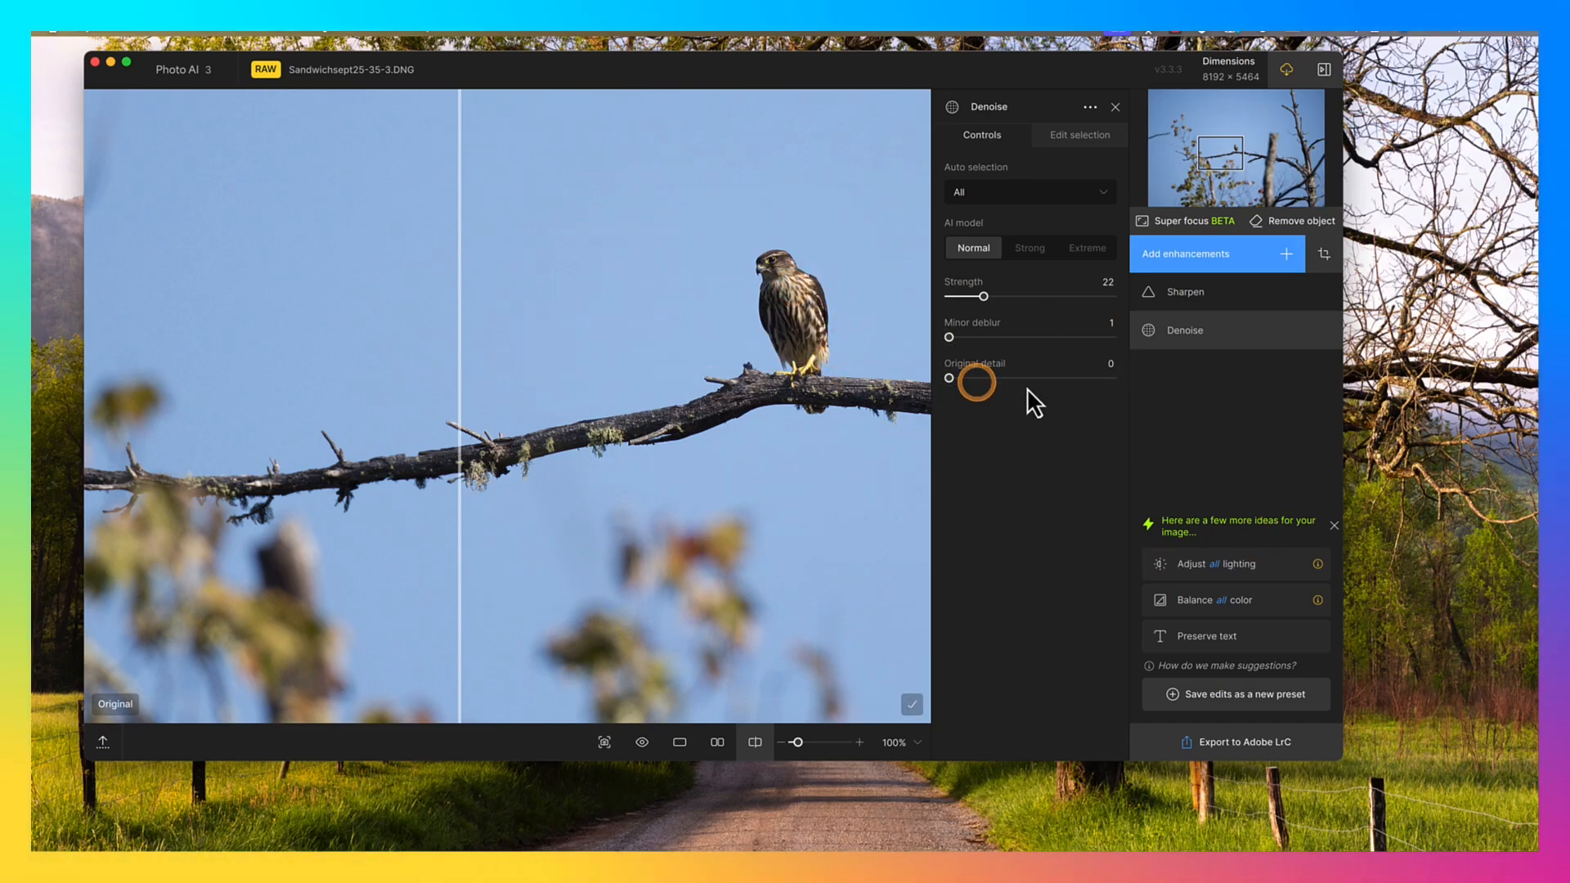
pyautogui.click(1115, 106)
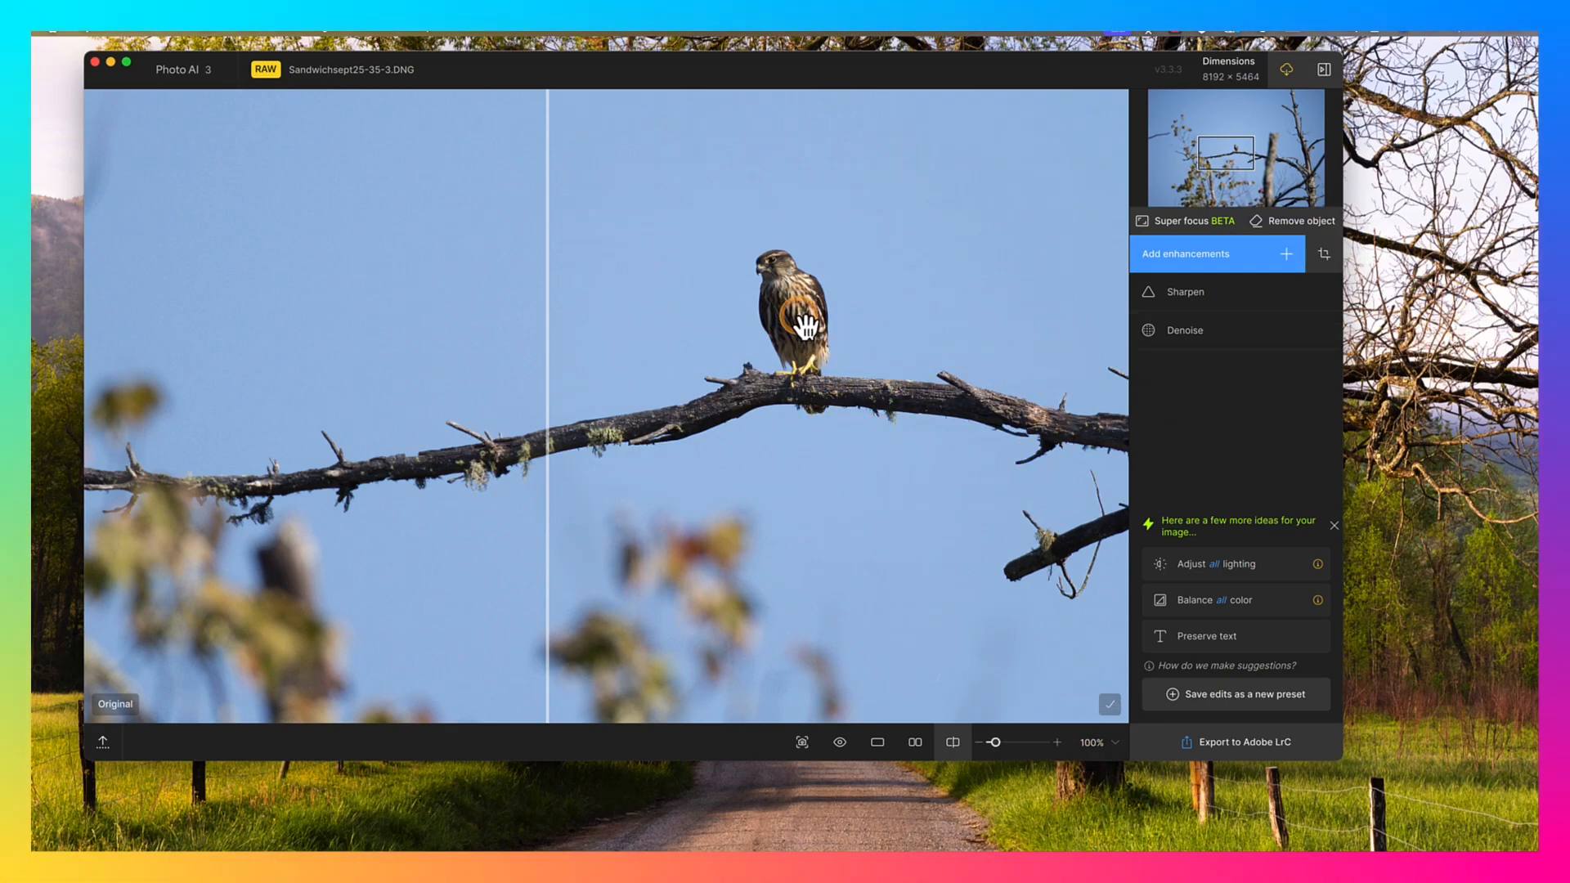
pyautogui.click(1255, 744)
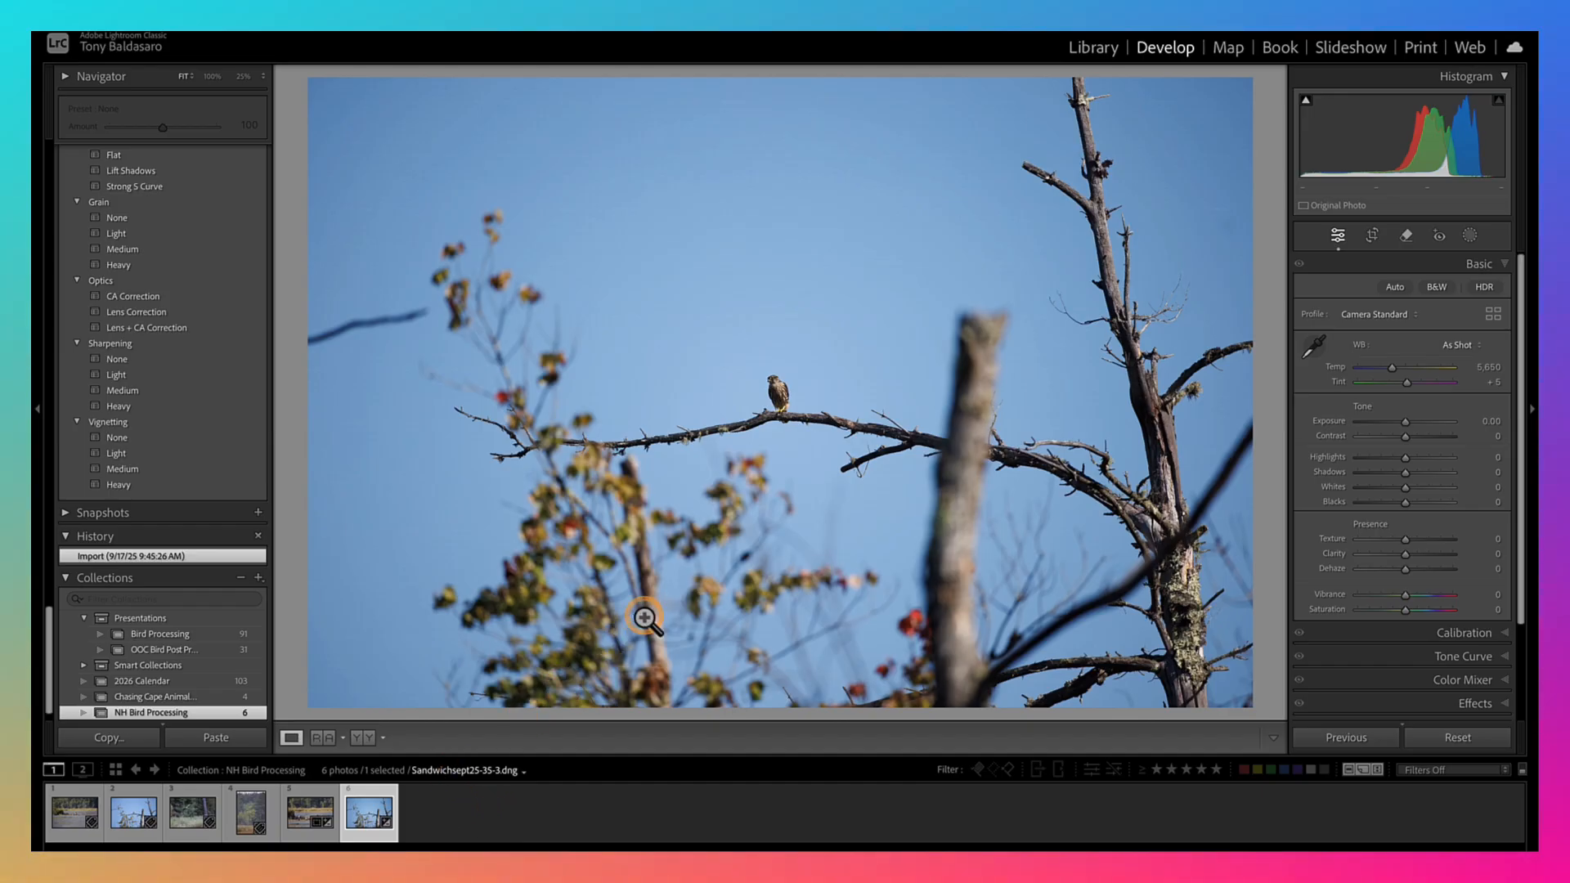
# Check the hawk's detail in the exported photo and crop tightly around the bird at the original aspect ratio
pyautogui.click(785, 389)
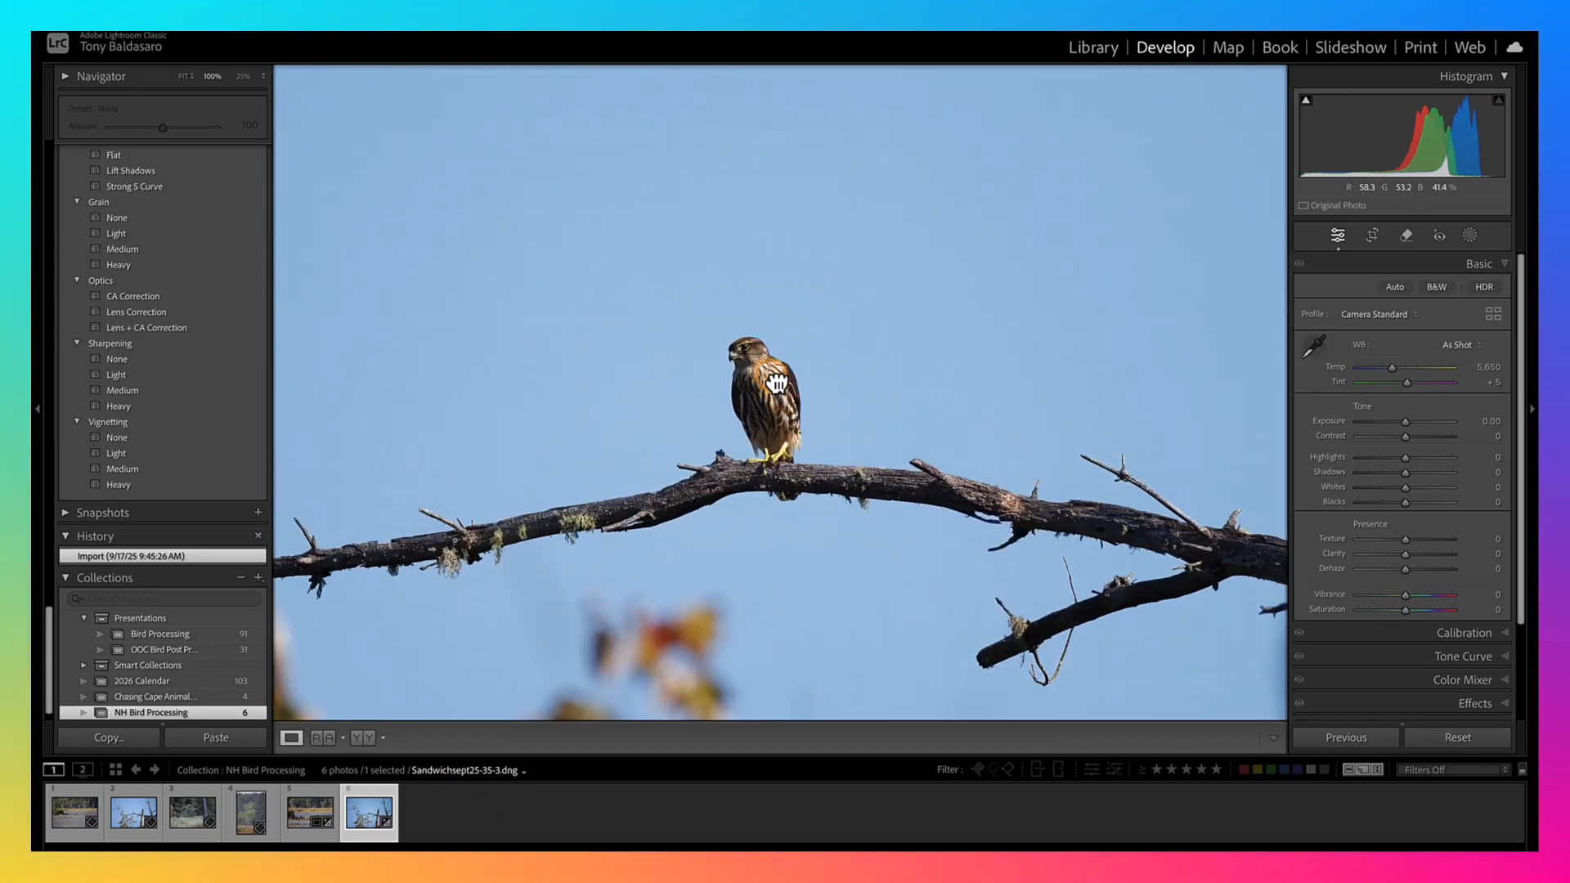
pyautogui.click(725, 389)
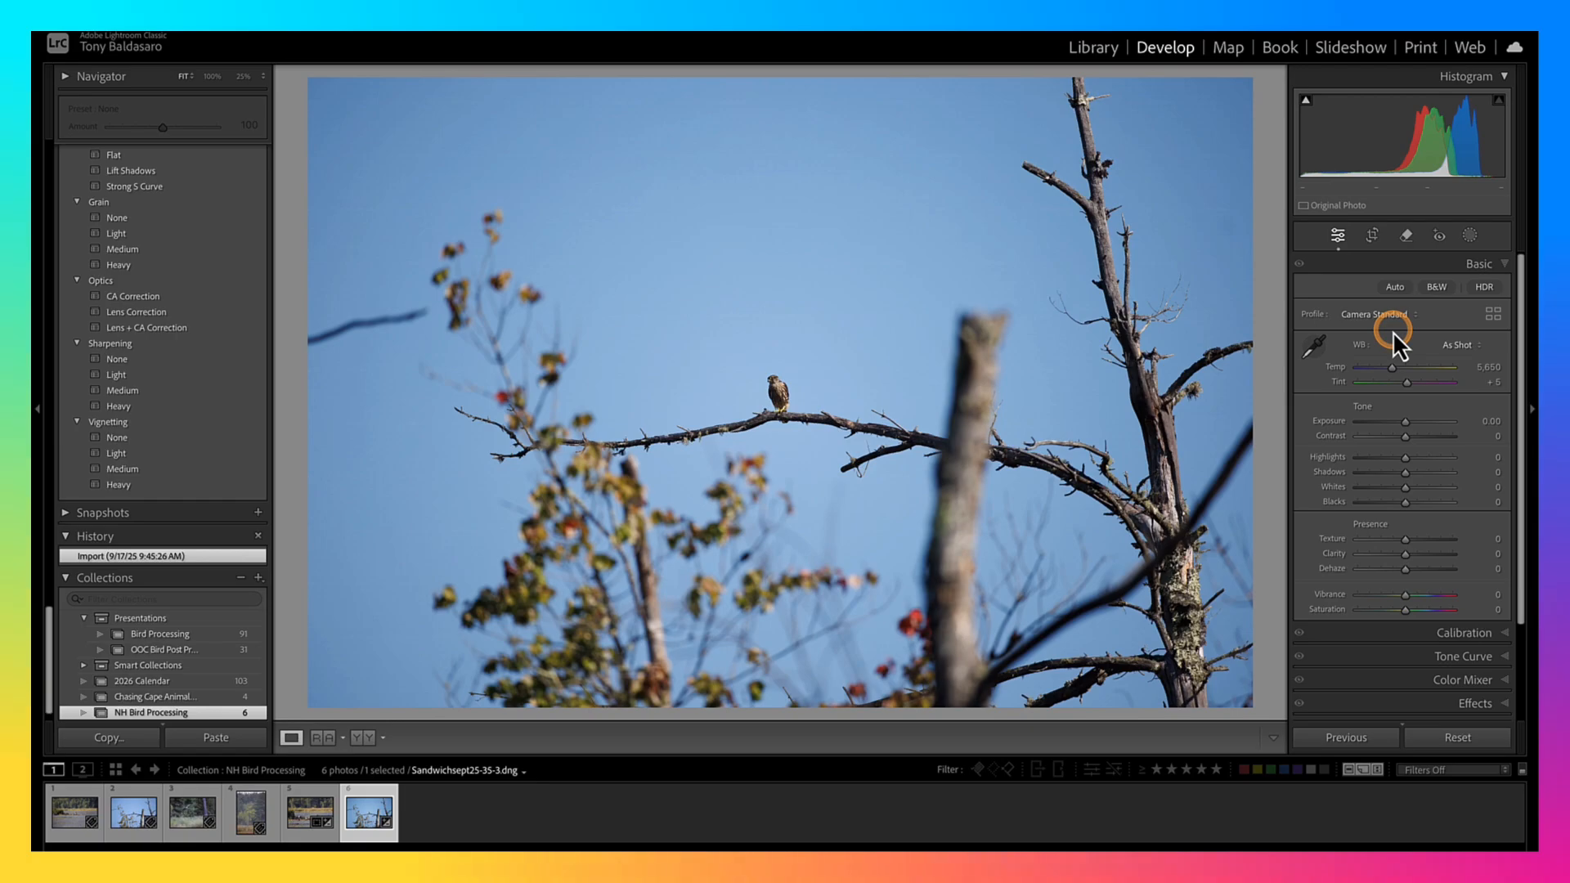
pyautogui.click(1372, 234)
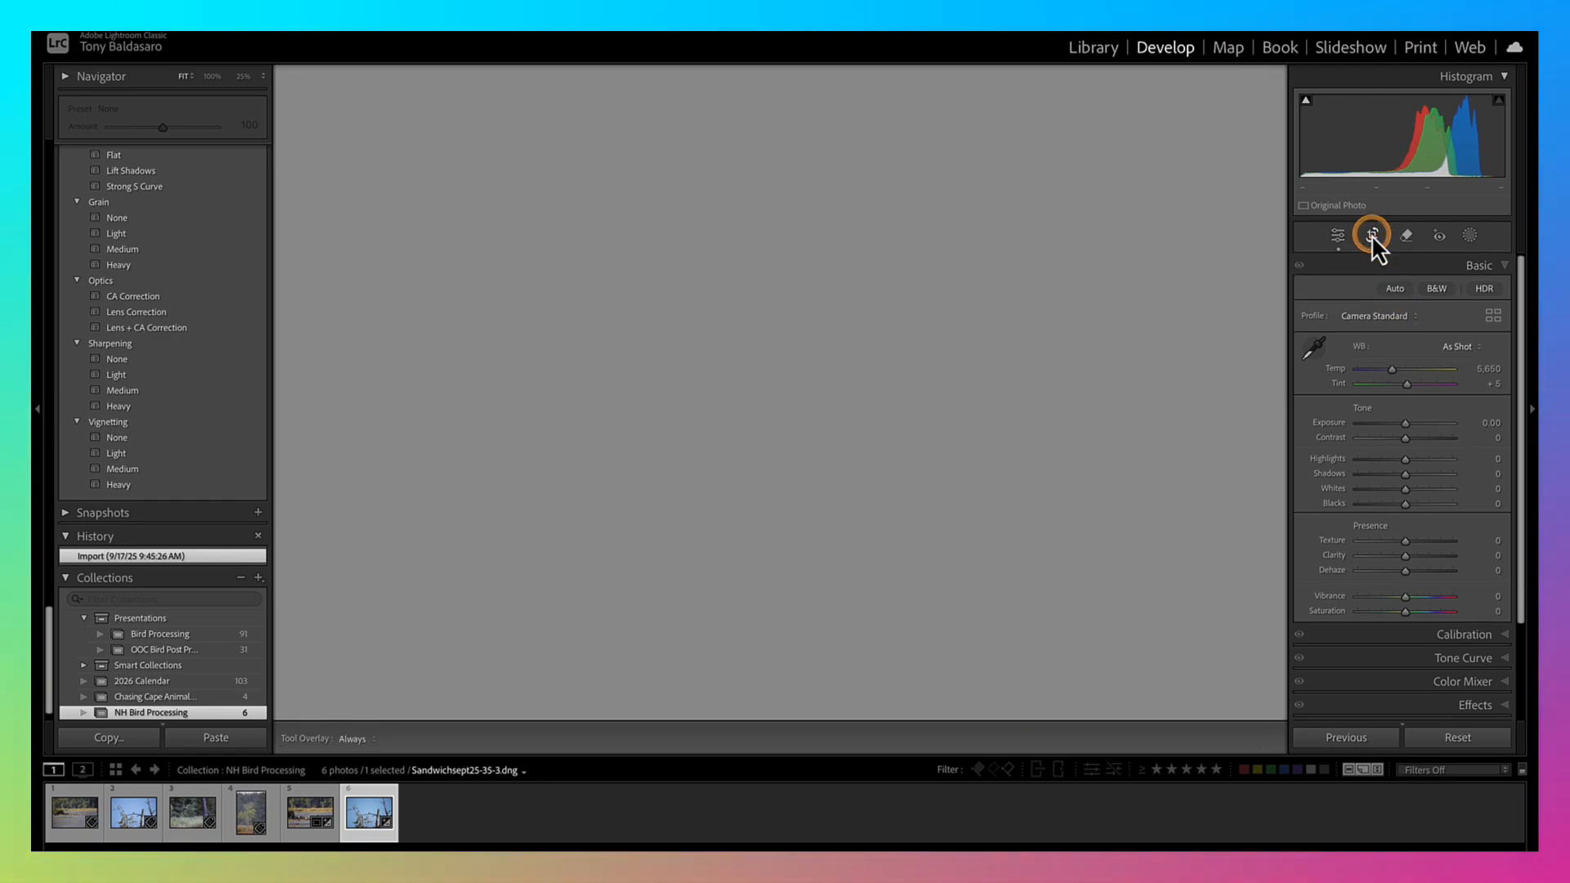
pyautogui.moveTo(765, 715); pyautogui.dragTo(750, 582)
pyautogui.moveTo(778, 198); pyautogui.dragTo(782, 342)
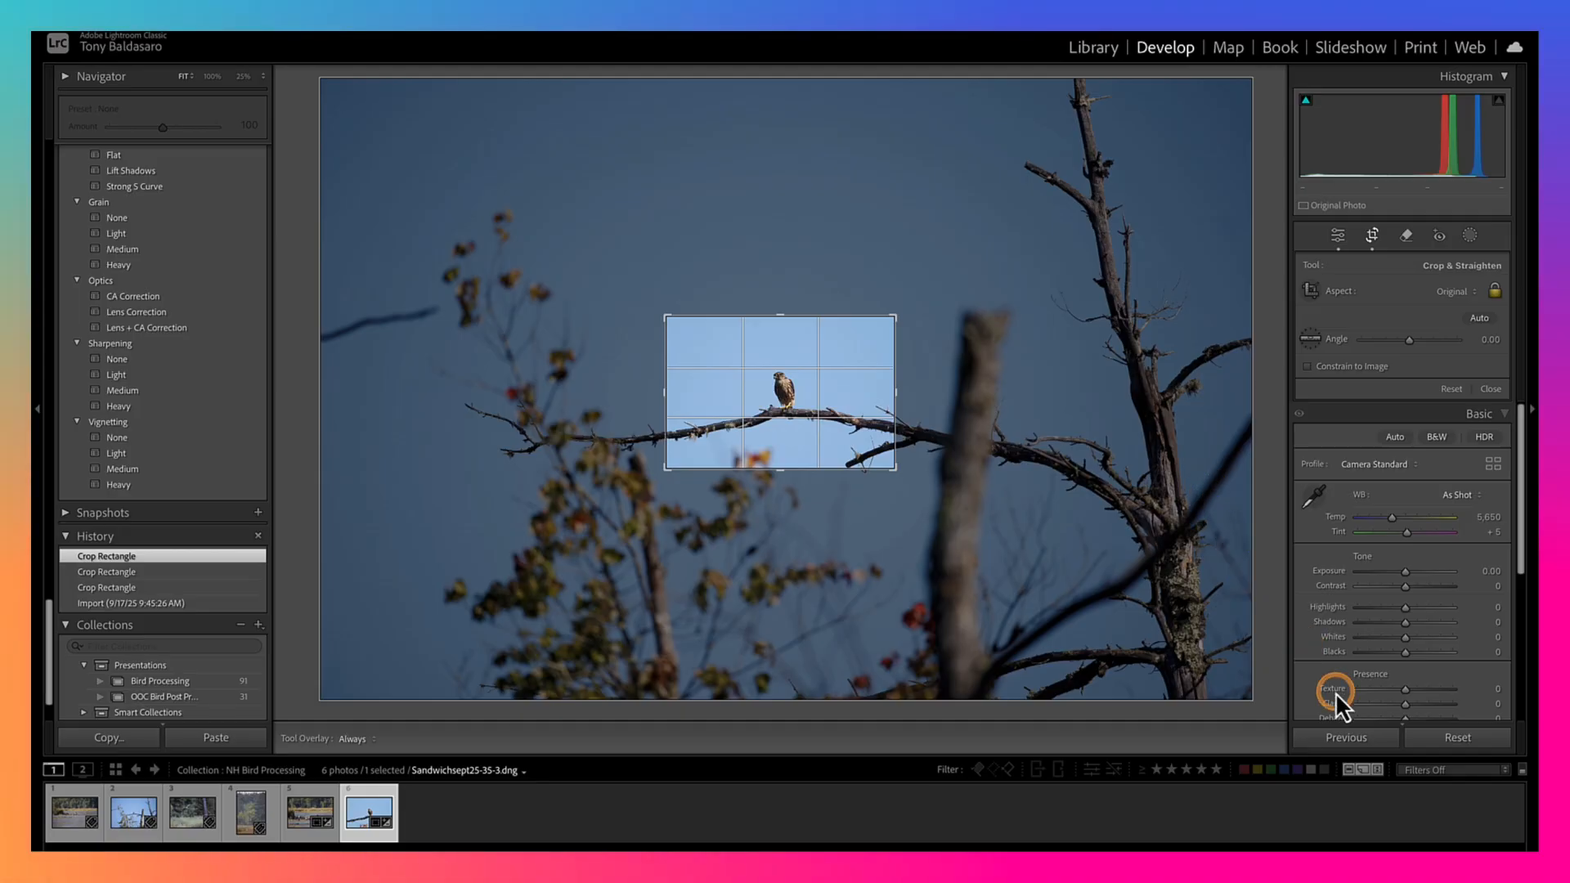
pyautogui.click(1371, 234)
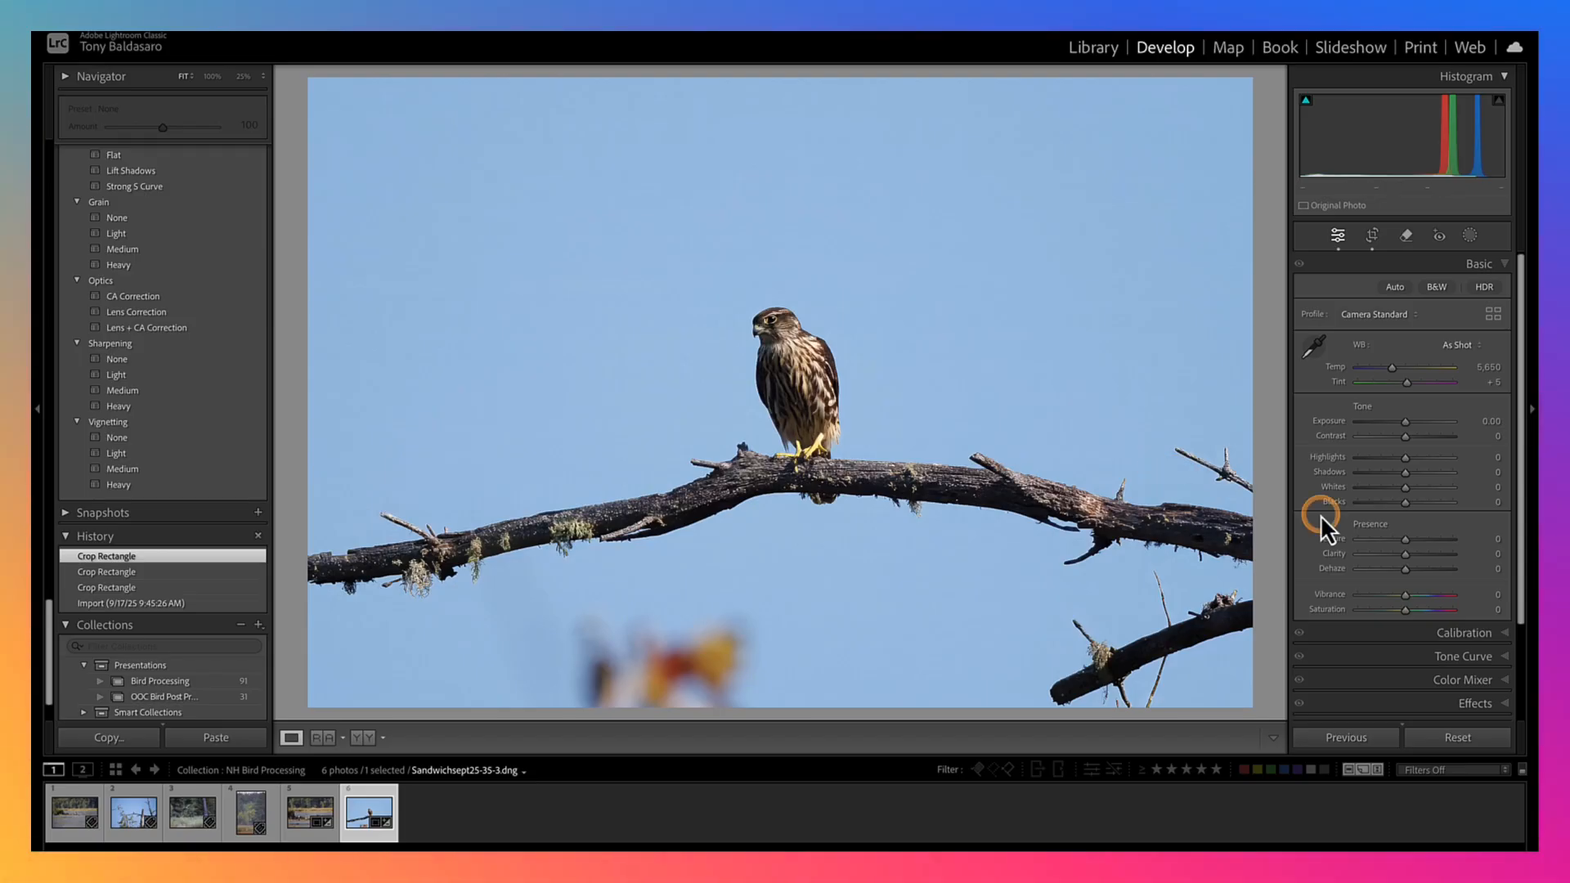
# Change the photo's color profile to Adobe Landscape
pyautogui.click(1415, 317)
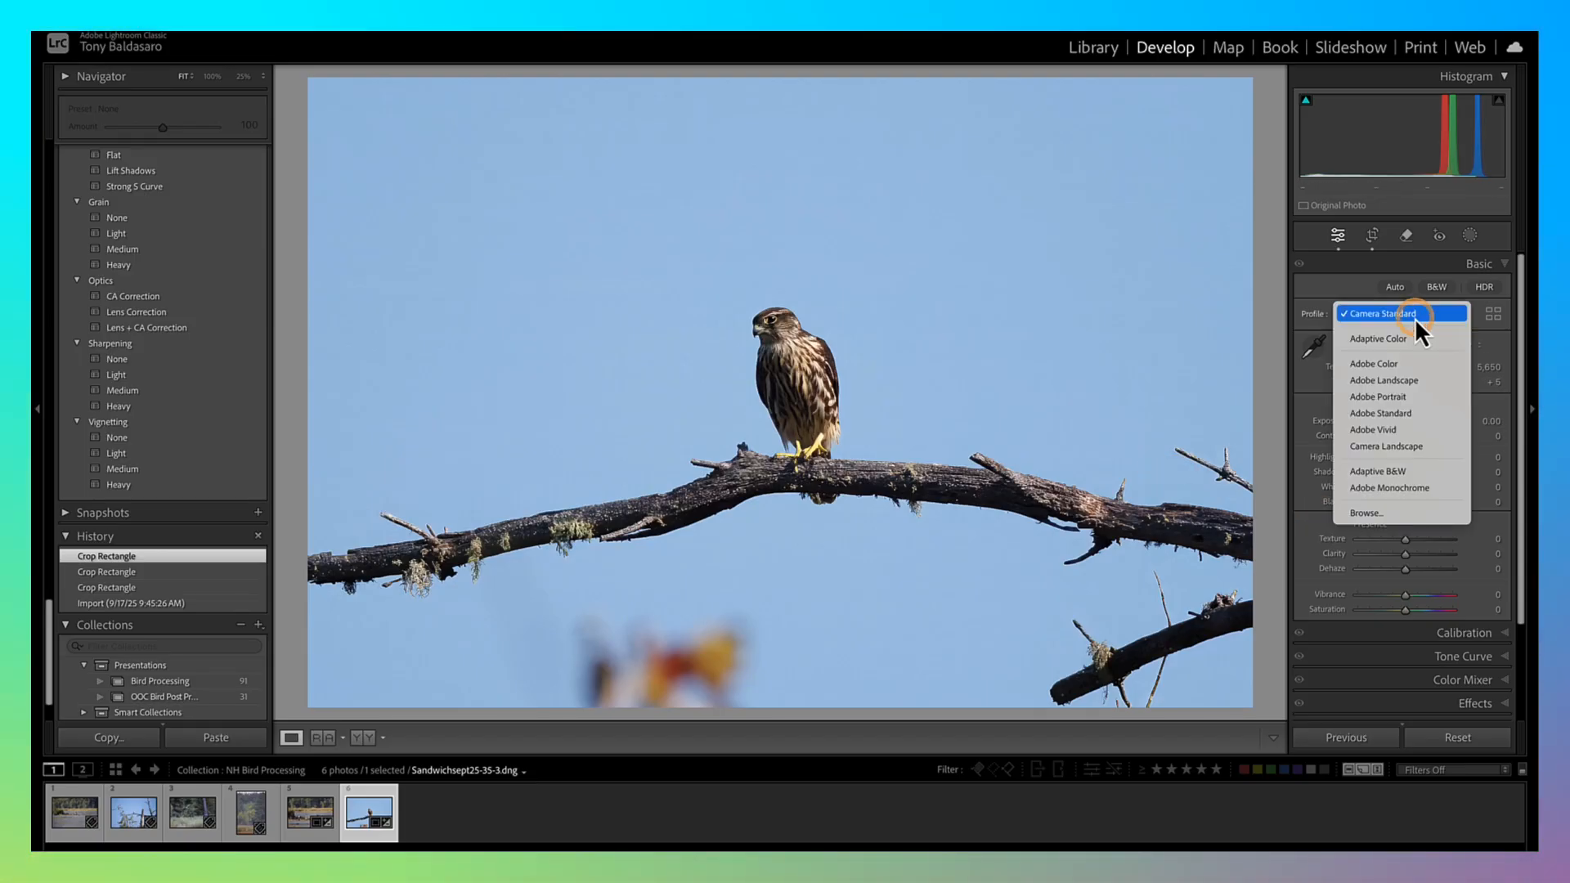
pyautogui.click(1411, 383)
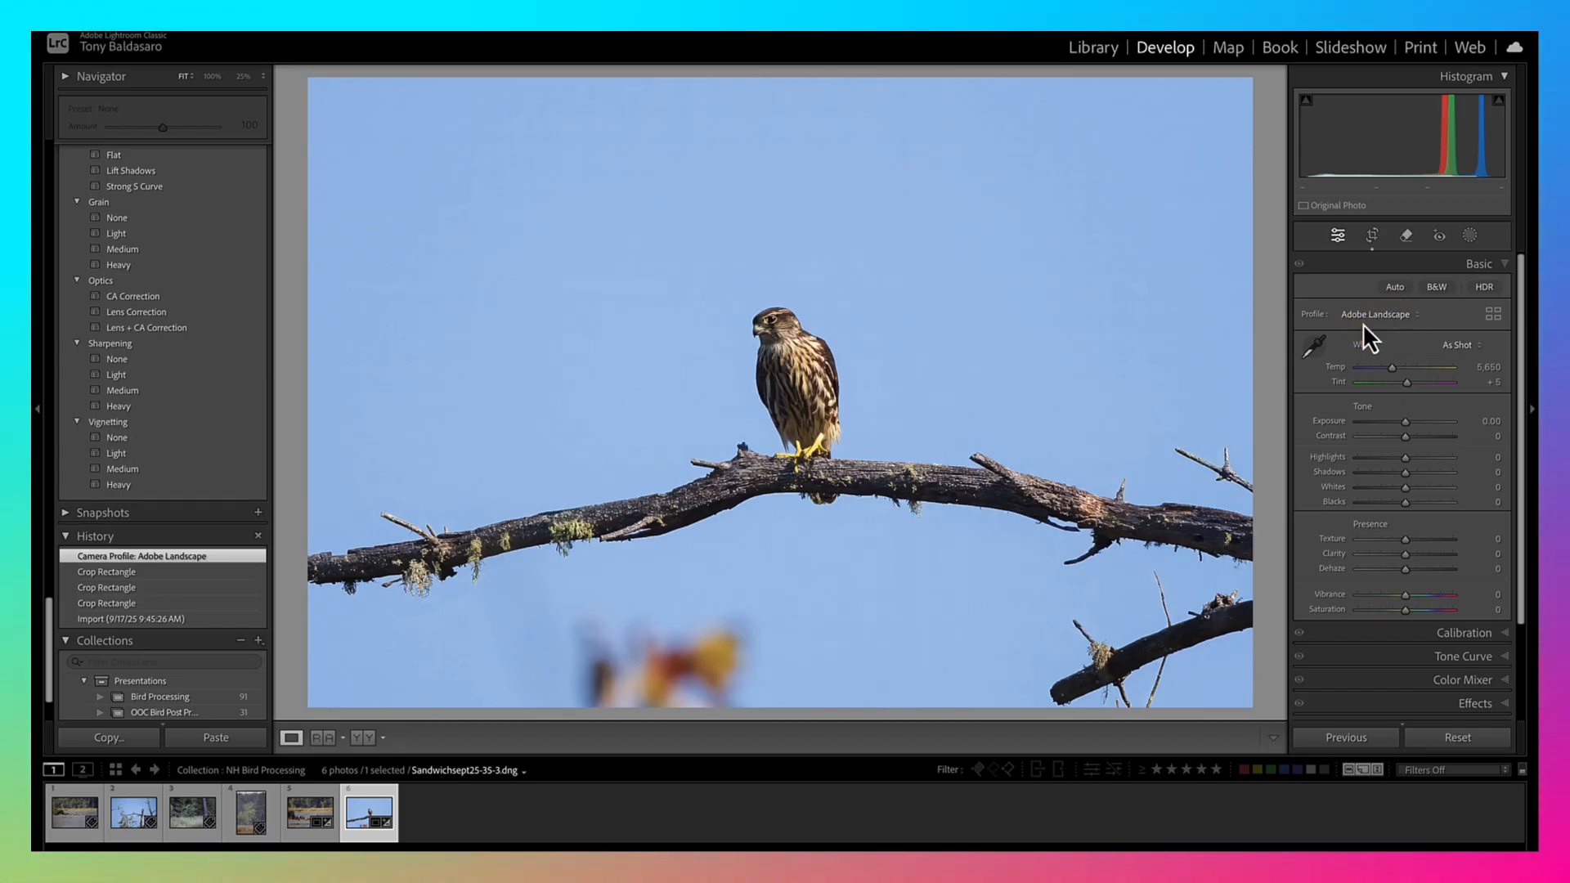
# Compare the Auto, Daylight and Cloudy white balance presets on the hawk photo
pyautogui.click(1472, 343)
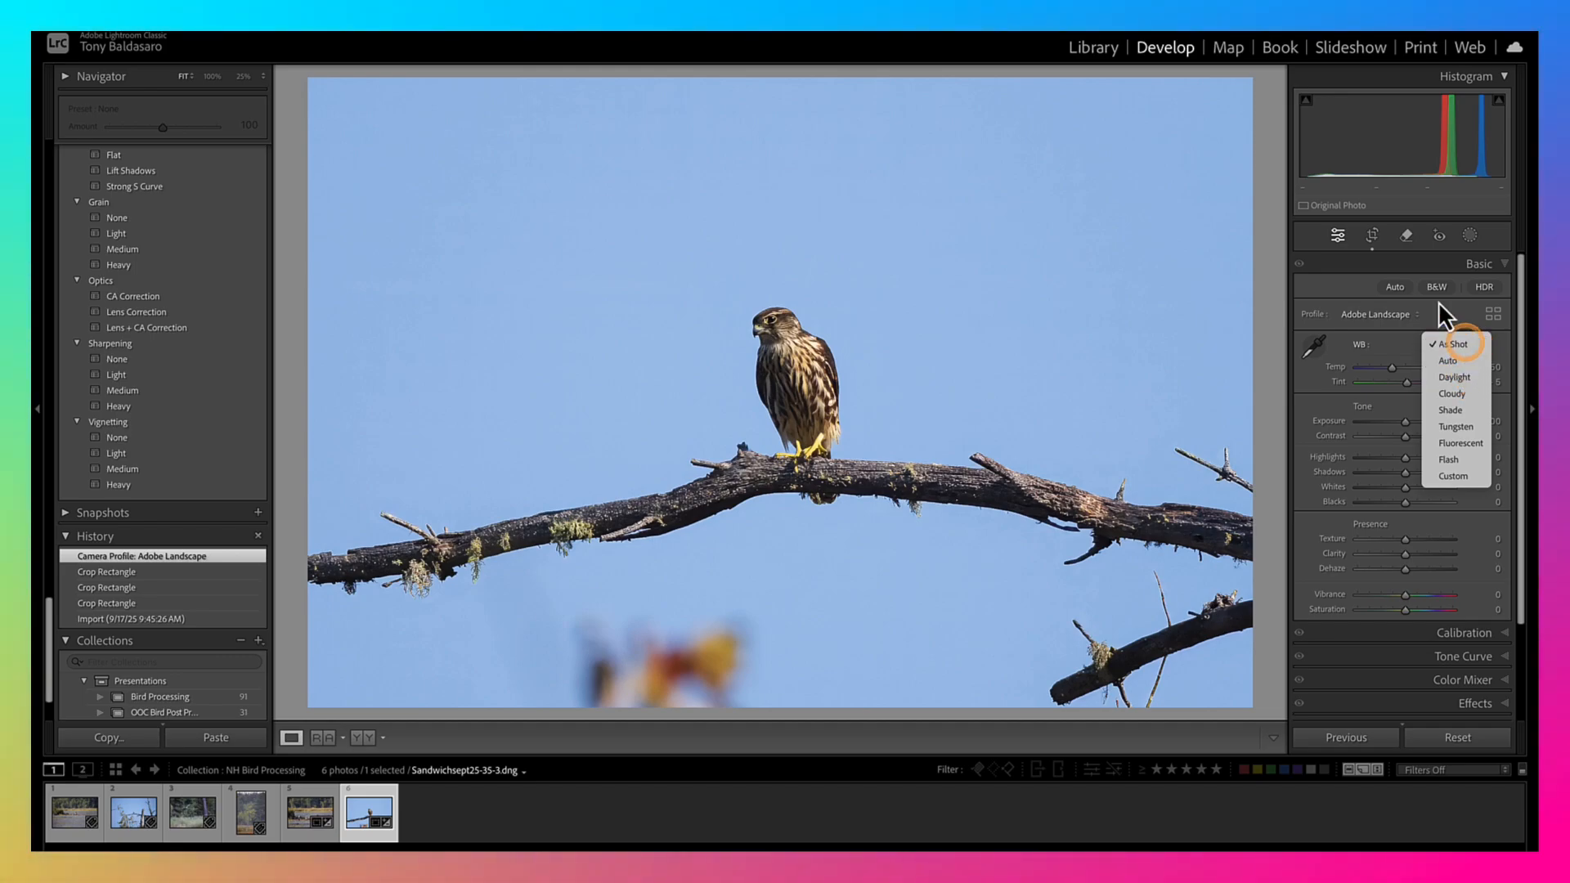
pyautogui.click(1474, 360)
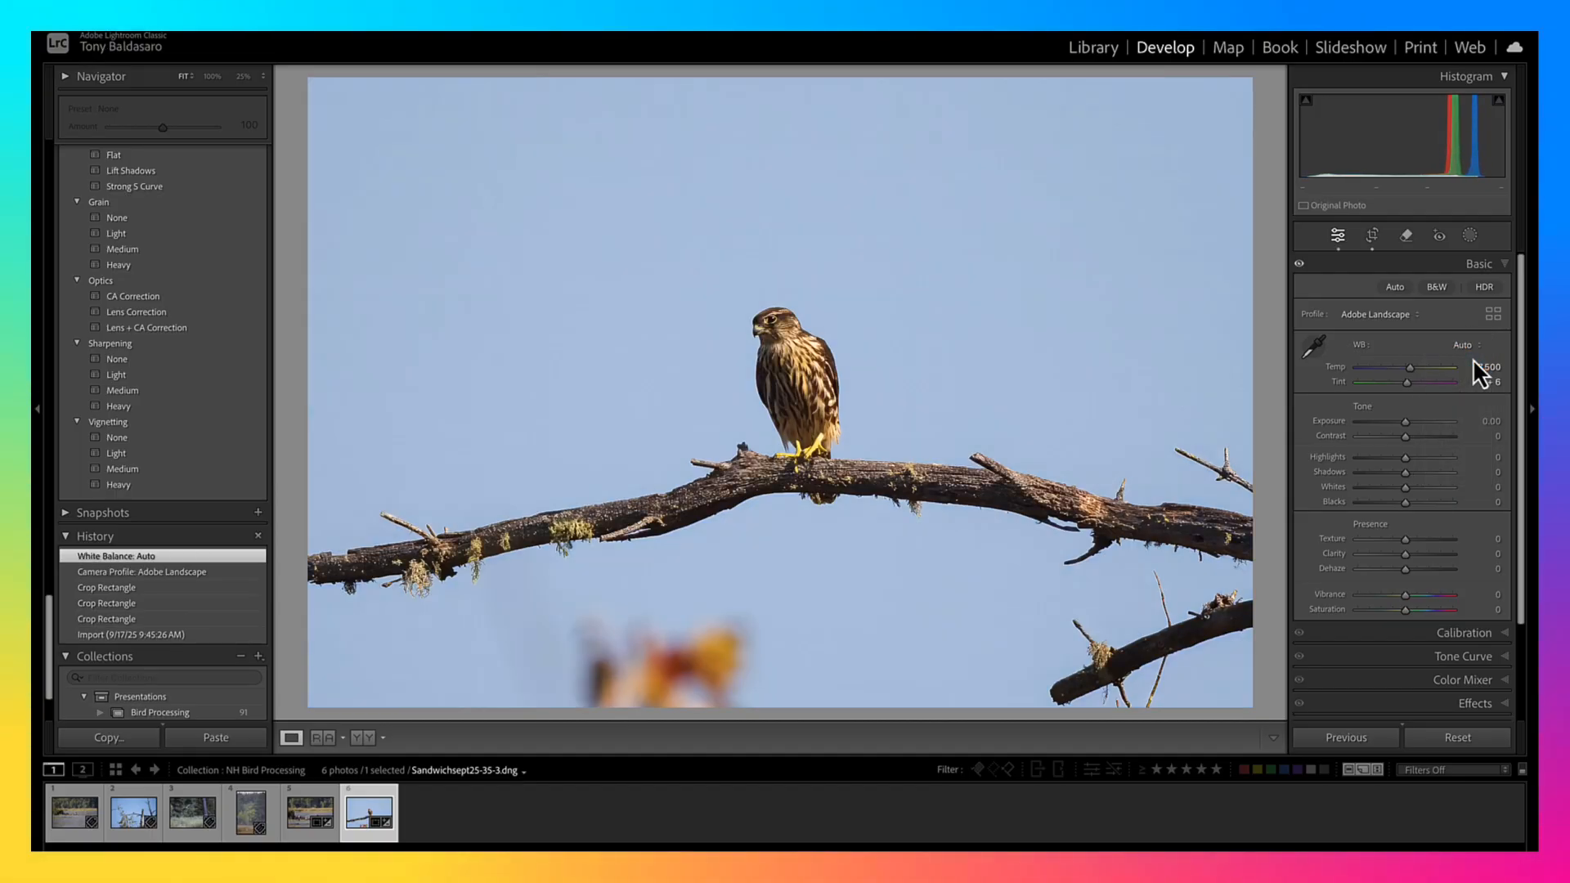
pyautogui.click(1470, 348)
pyautogui.click(1475, 363)
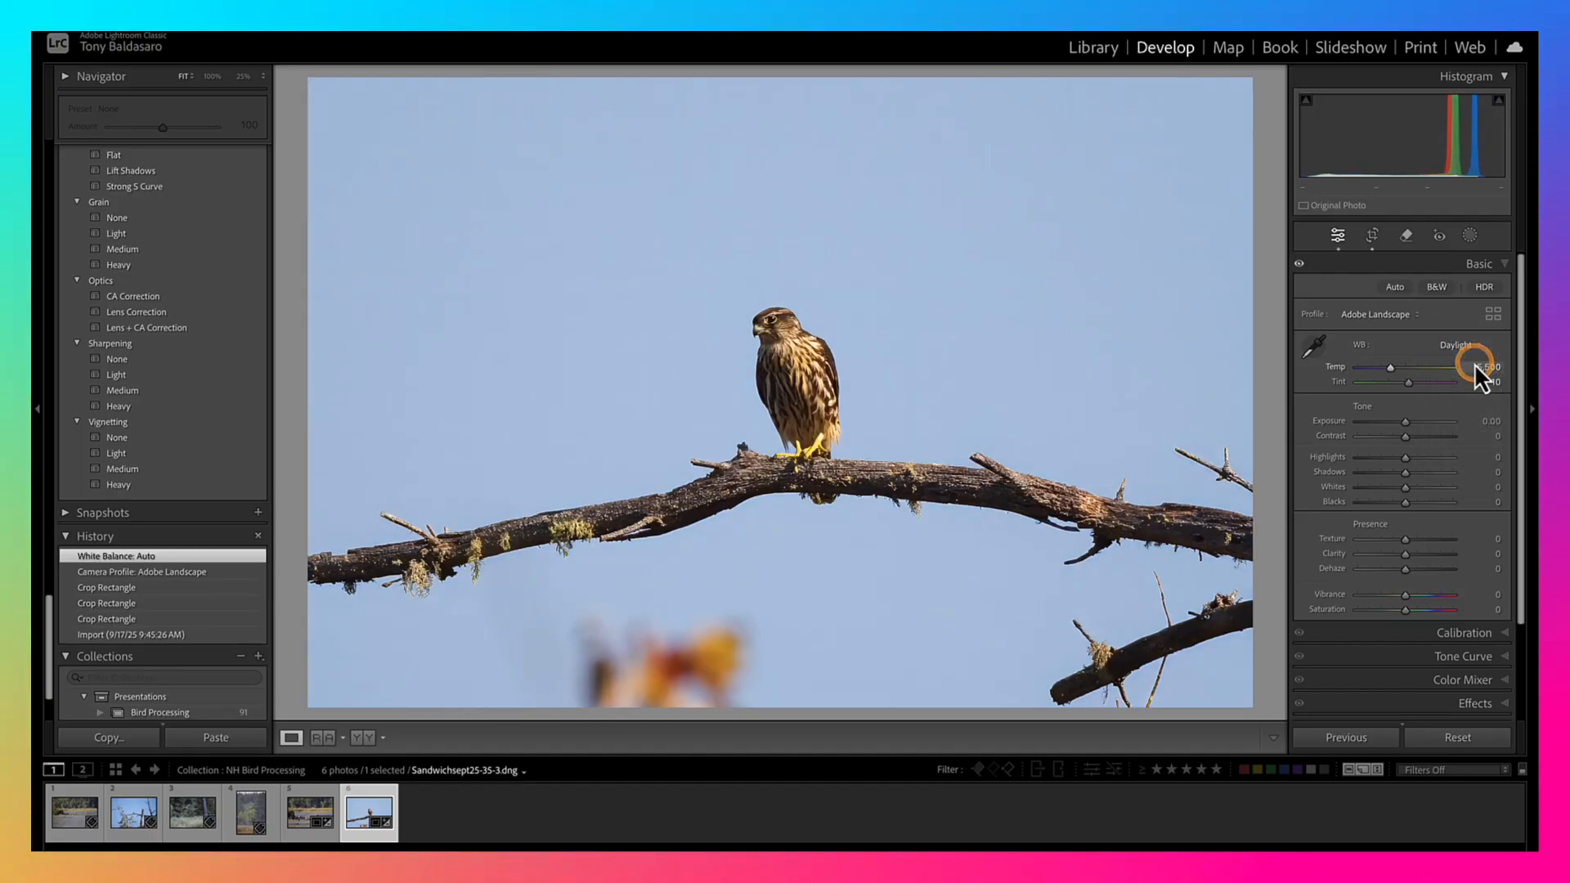
pyautogui.click(1474, 345)
pyautogui.click(1474, 365)
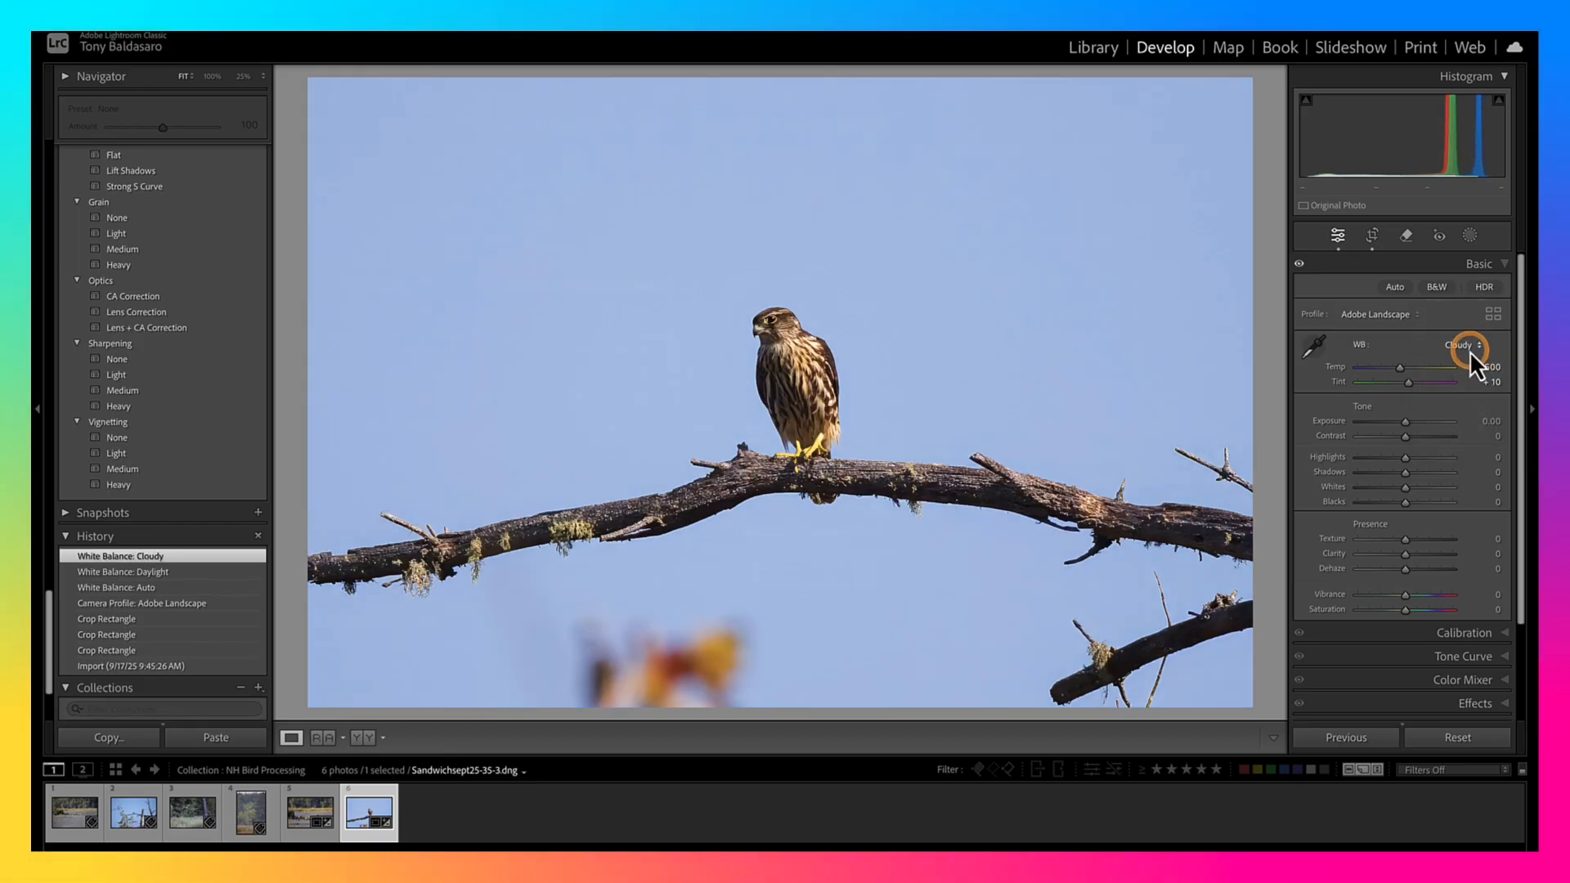
pyautogui.click(1470, 351)
pyautogui.click(1470, 346)
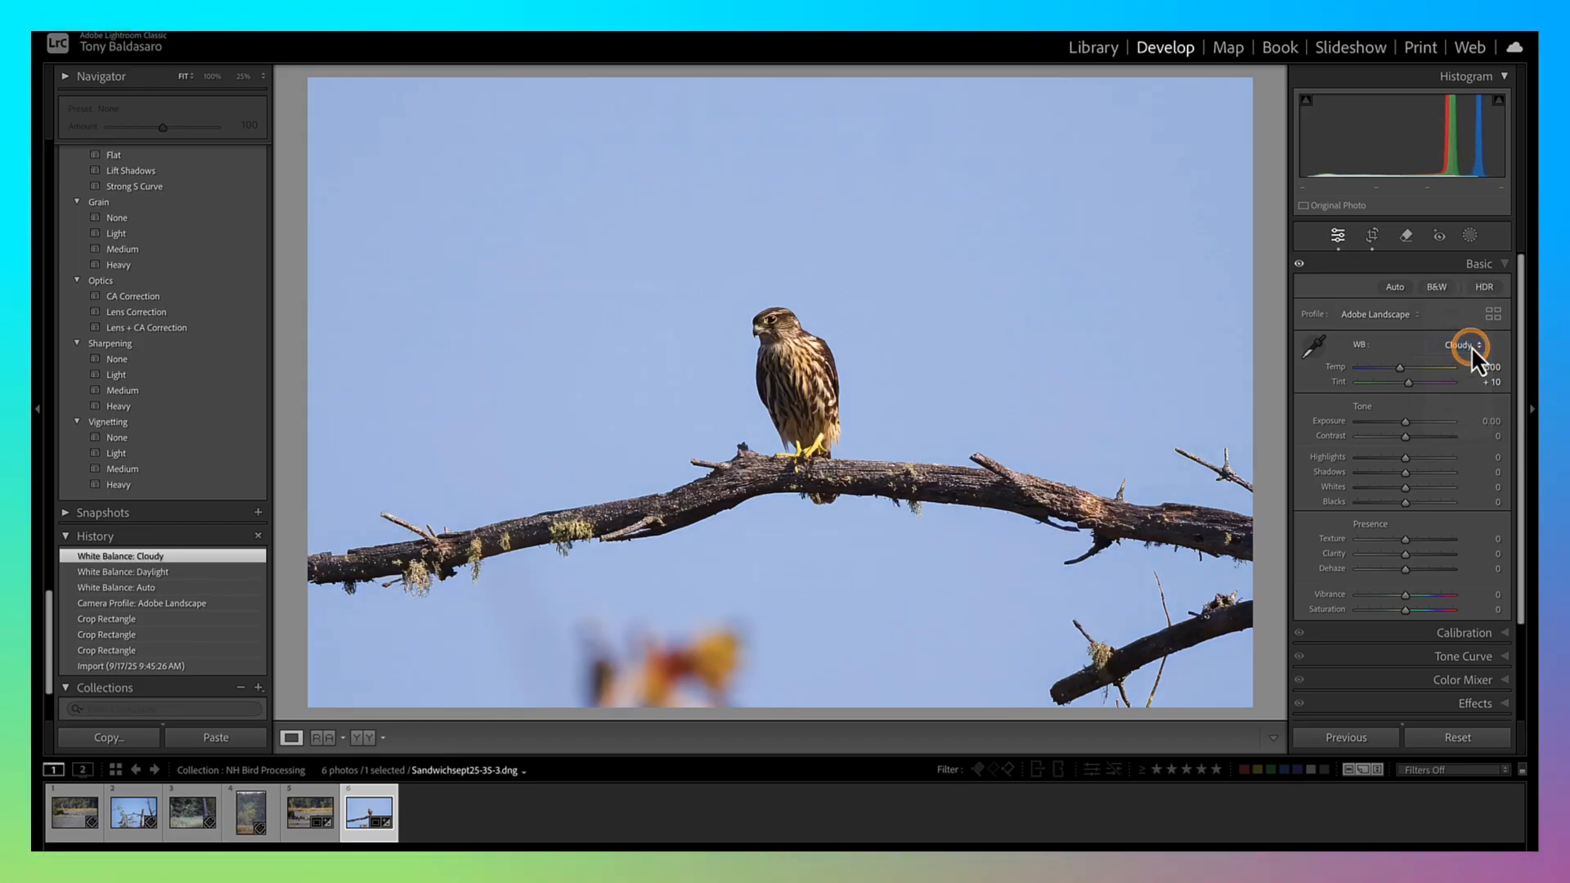
pyautogui.click(1470, 346)
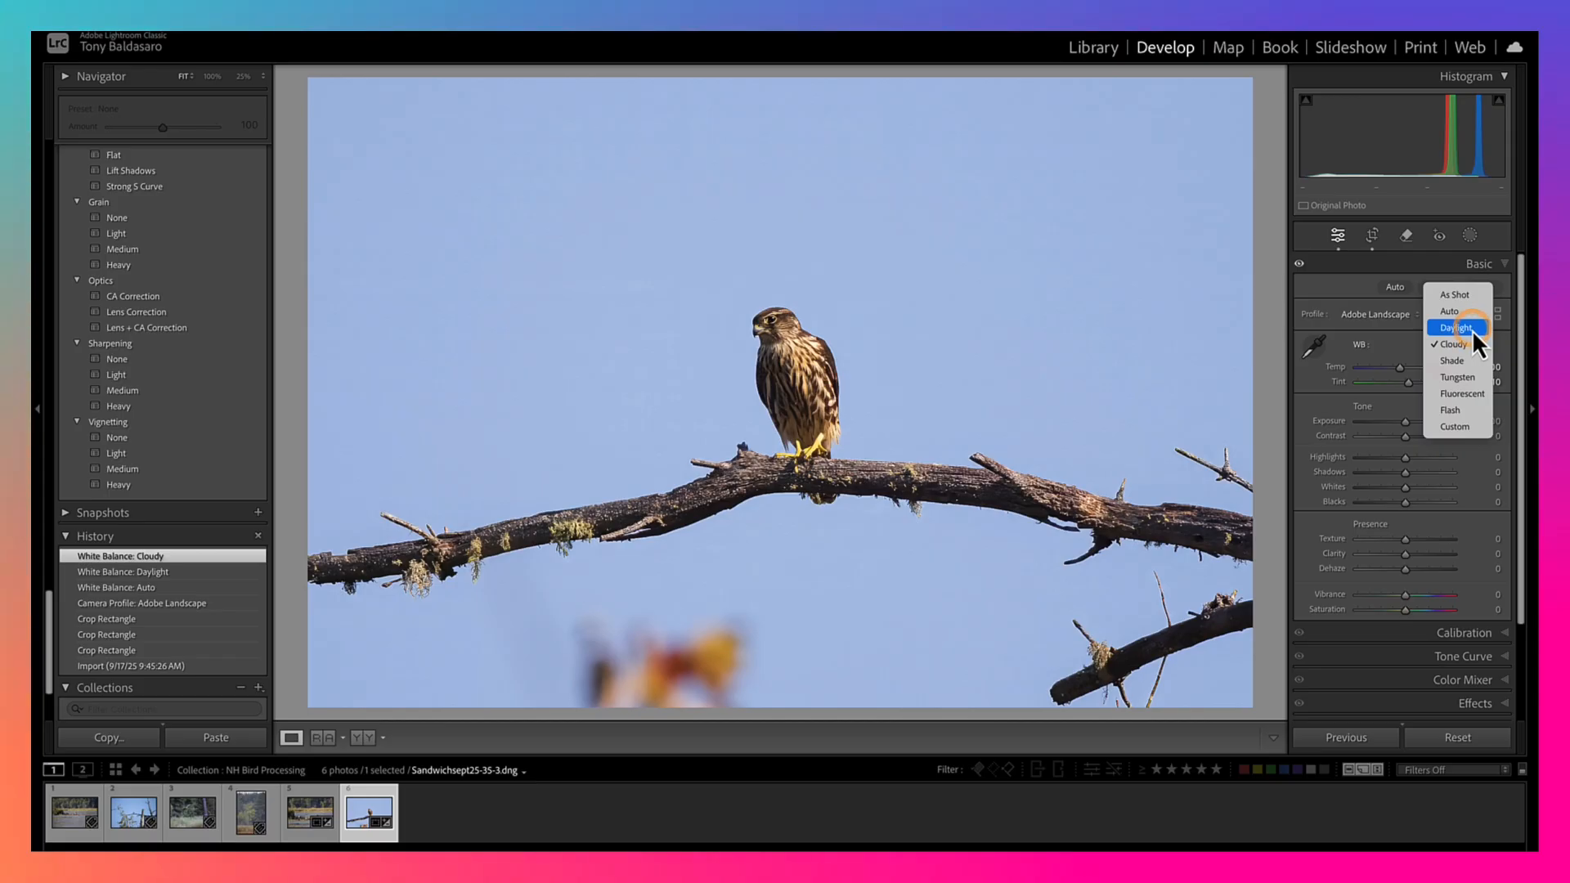
pyautogui.click(1472, 330)
pyautogui.click(1464, 345)
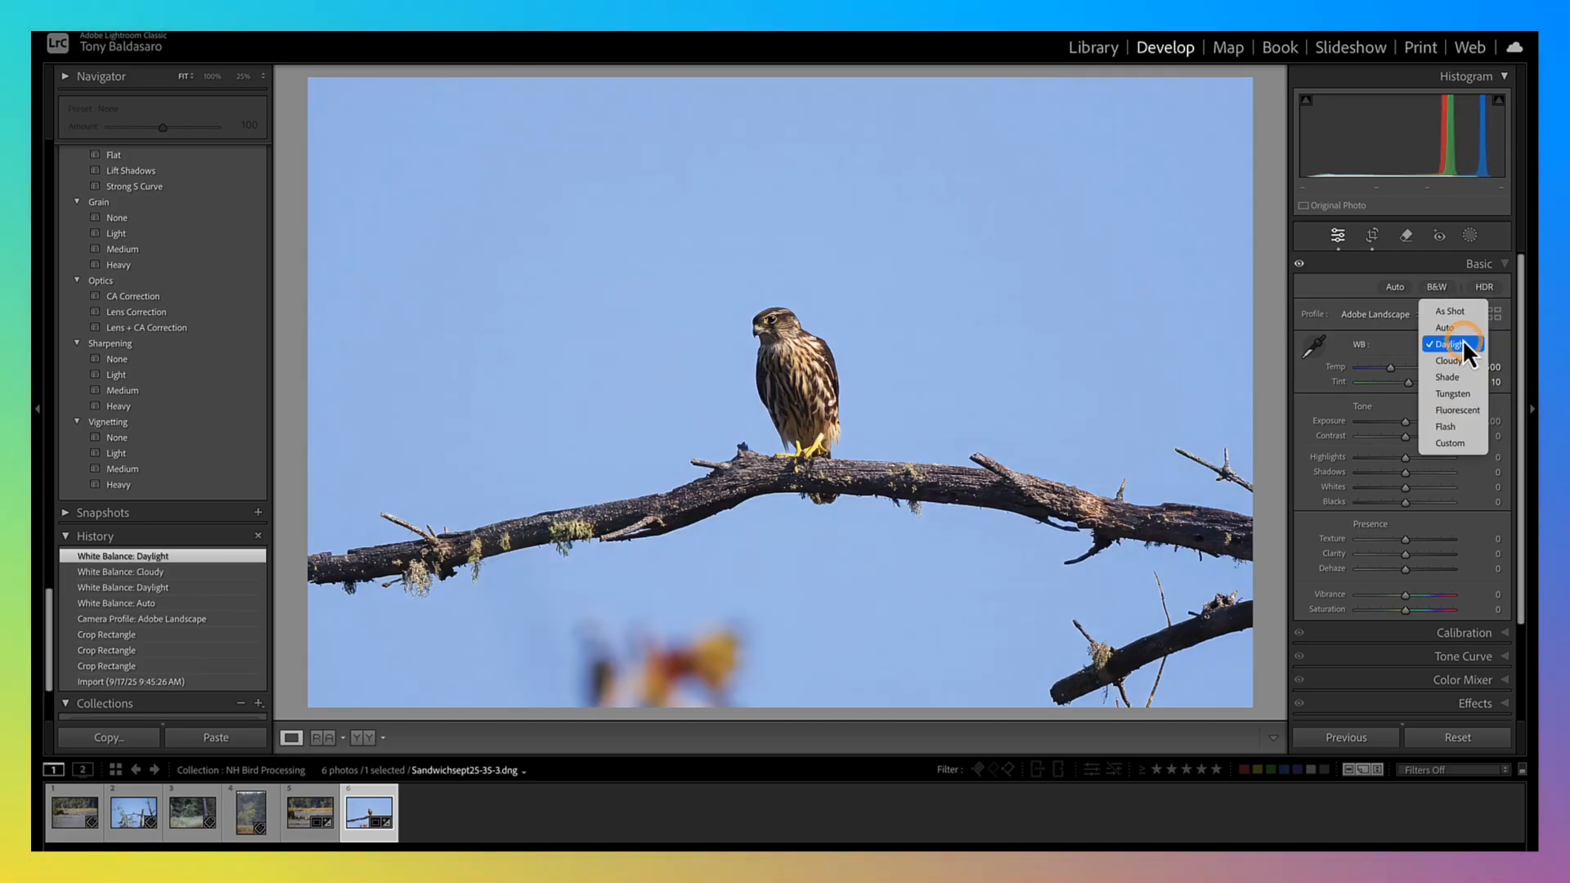
pyautogui.click(1460, 327)
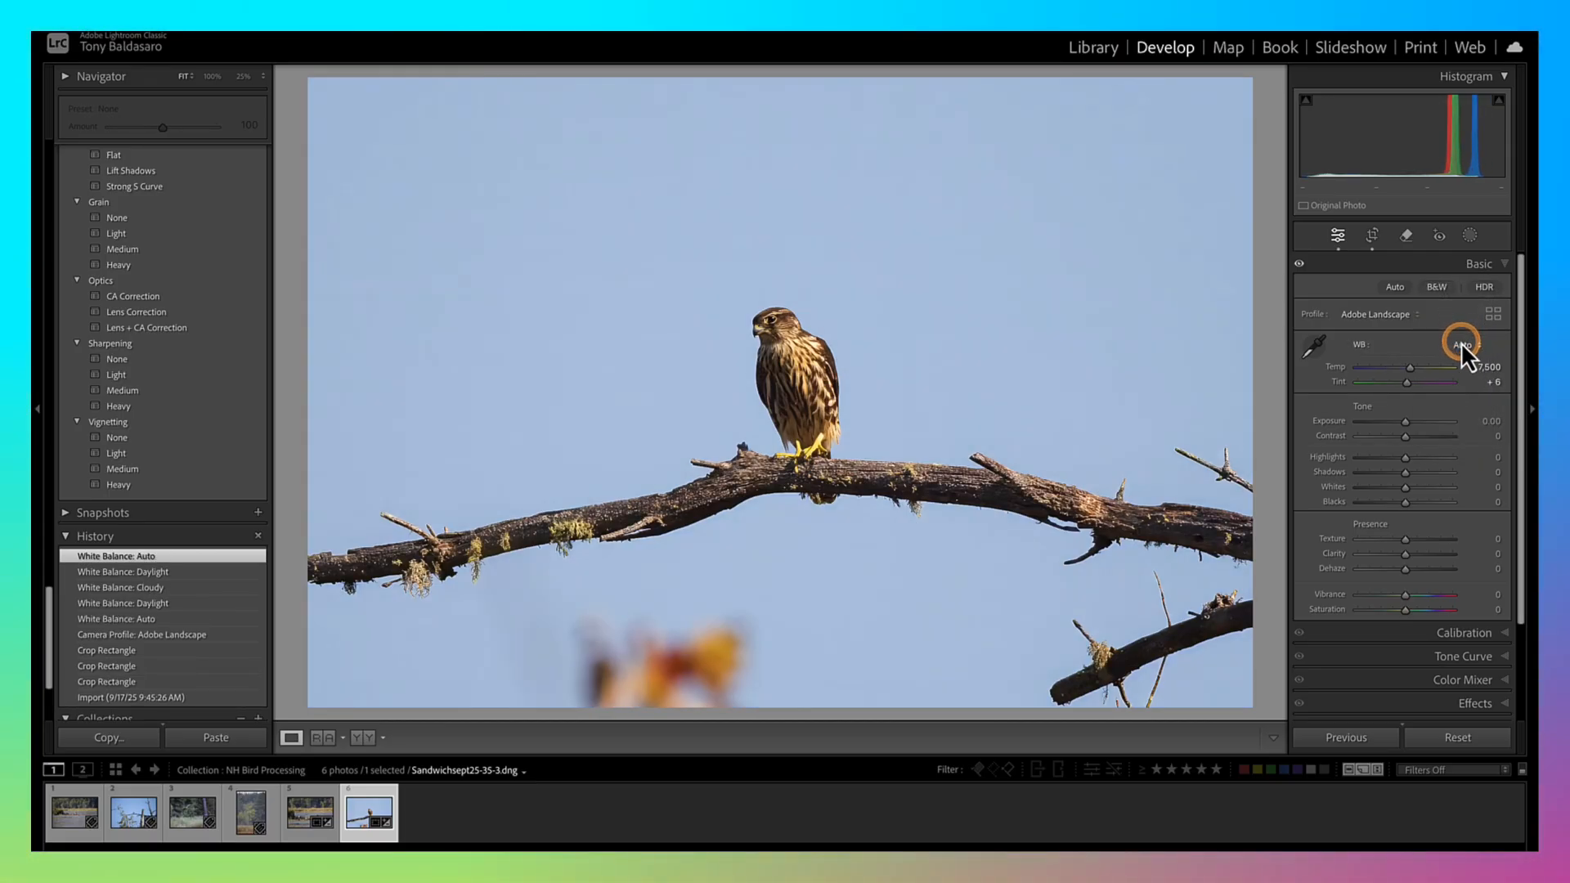
# Set the white balance to Cloudy and raise contrast to +8, vibrance to +9 and saturation to +3
pyautogui.click(1461, 342)
pyautogui.click(1474, 378)
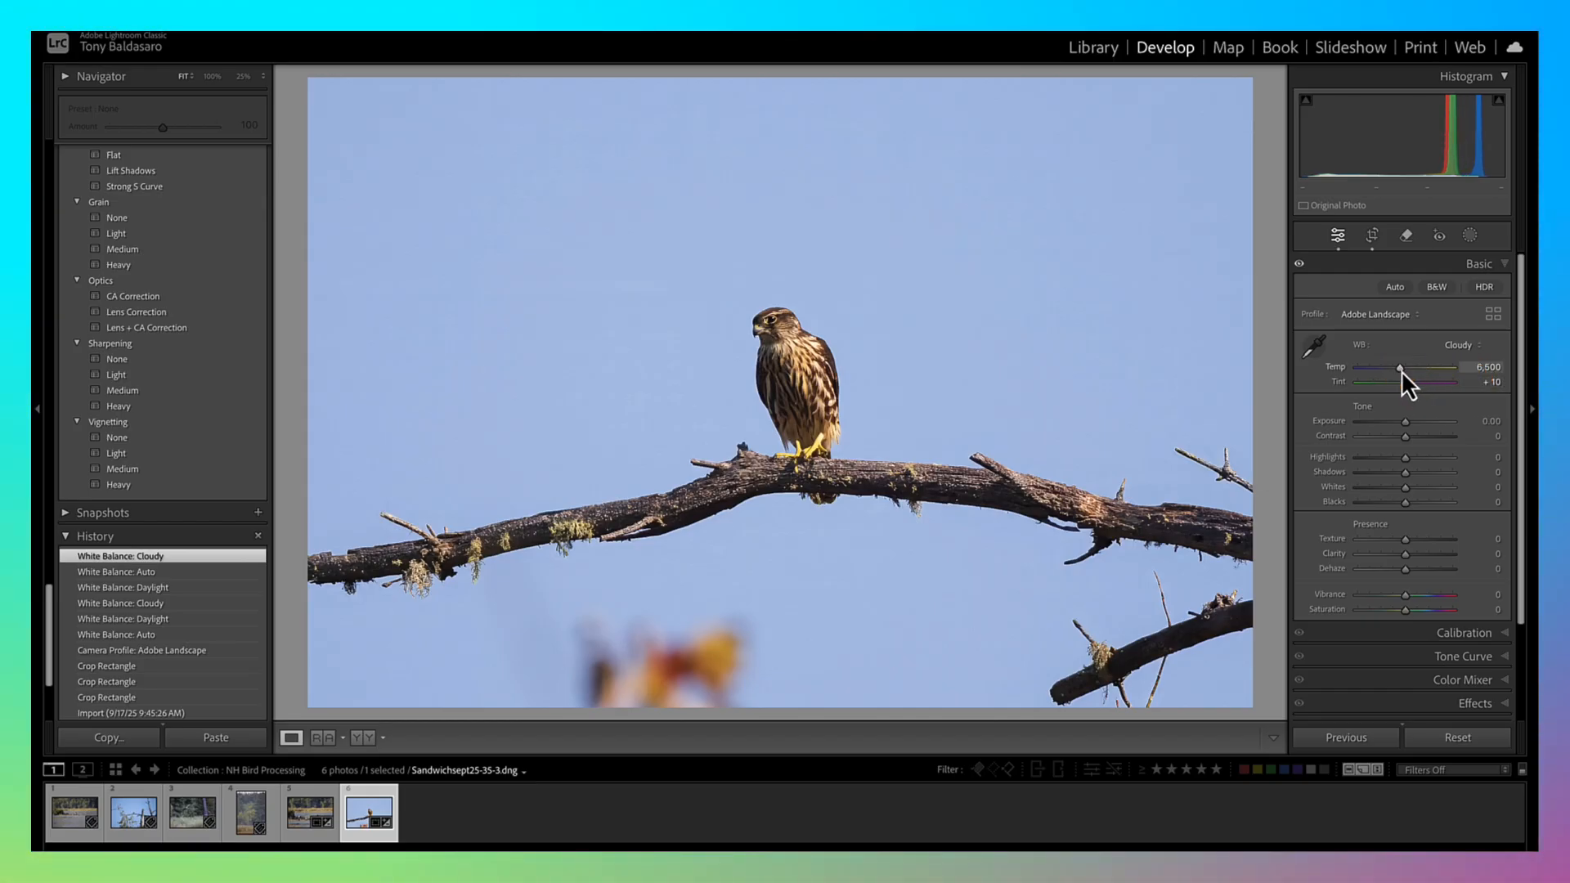
pyautogui.click(1410, 439)
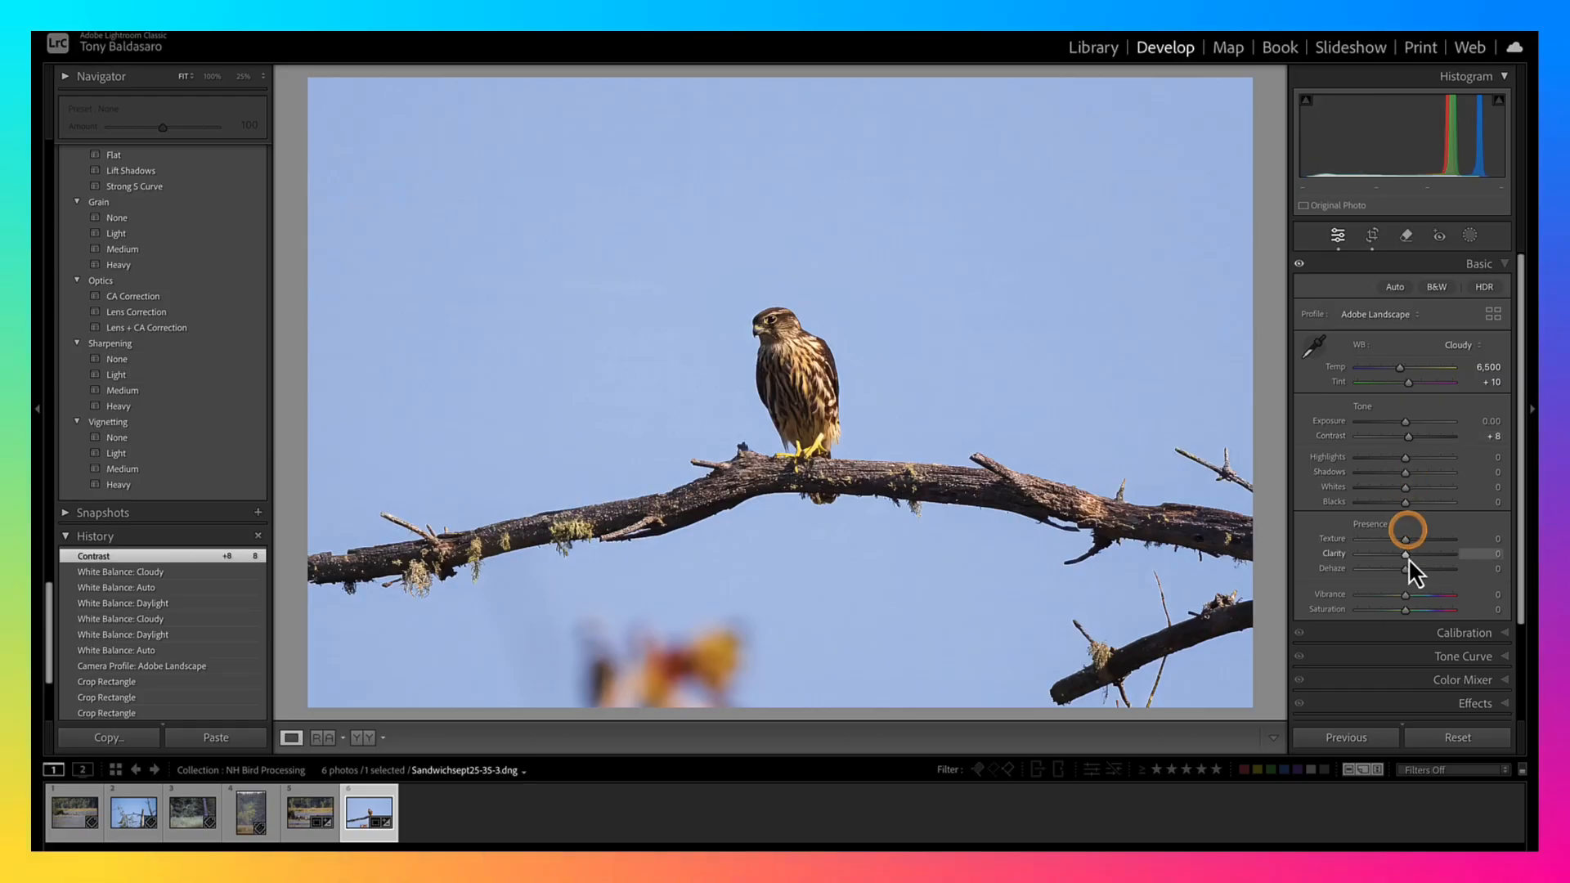
pyautogui.moveTo(1406, 594); pyautogui.dragTo(1405, 610)
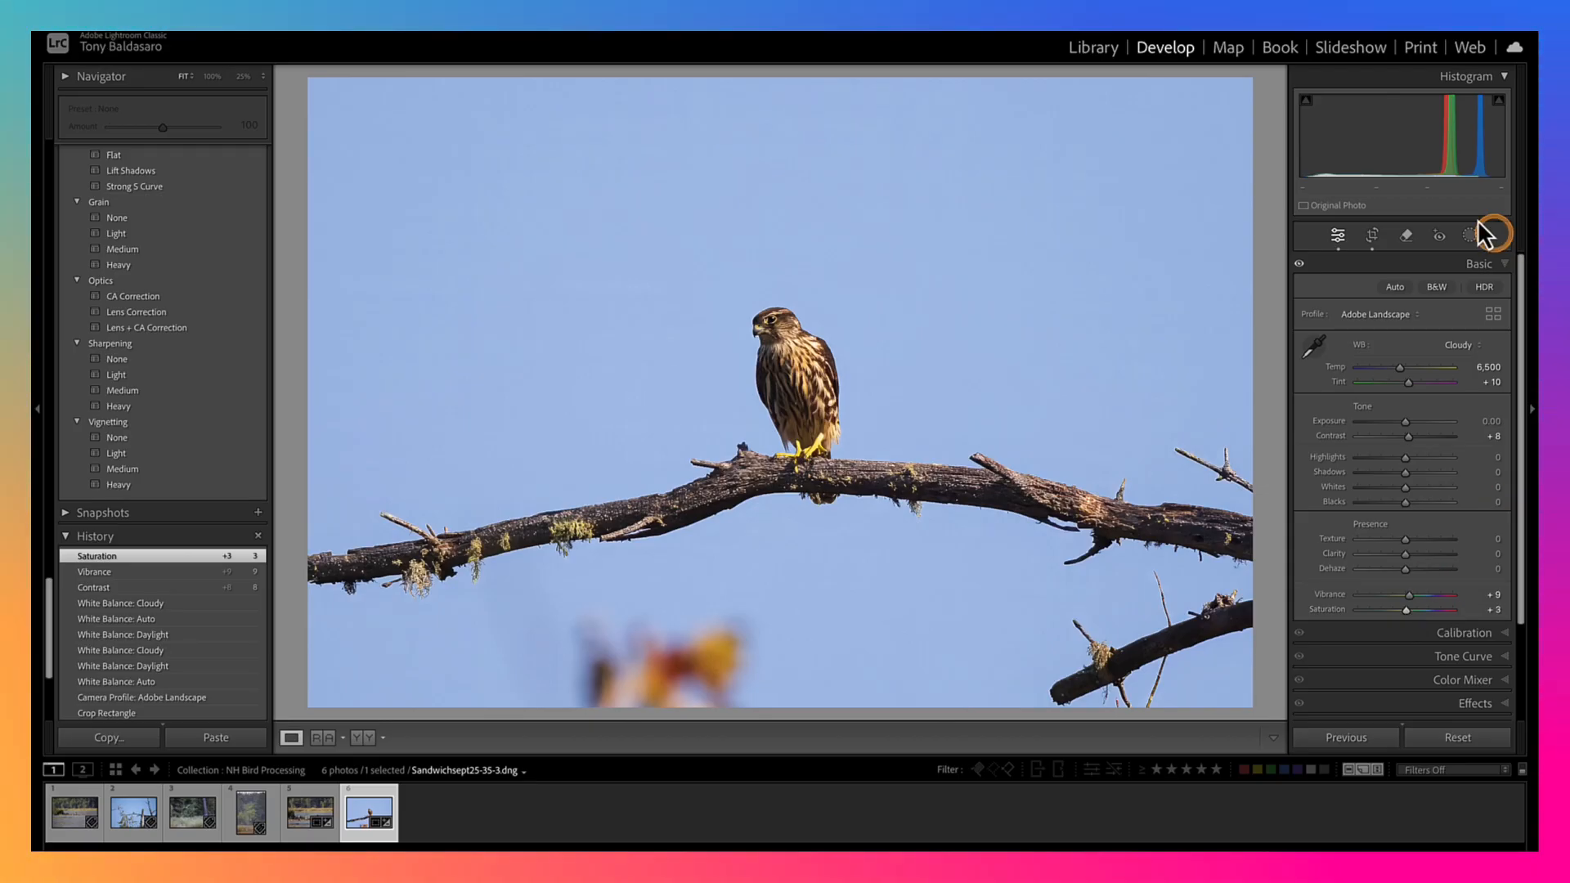
# Set the tone curve's Highlights to -11, Lights to -8, Darks to +1 and Shadows to +4
pyautogui.click(1505, 263)
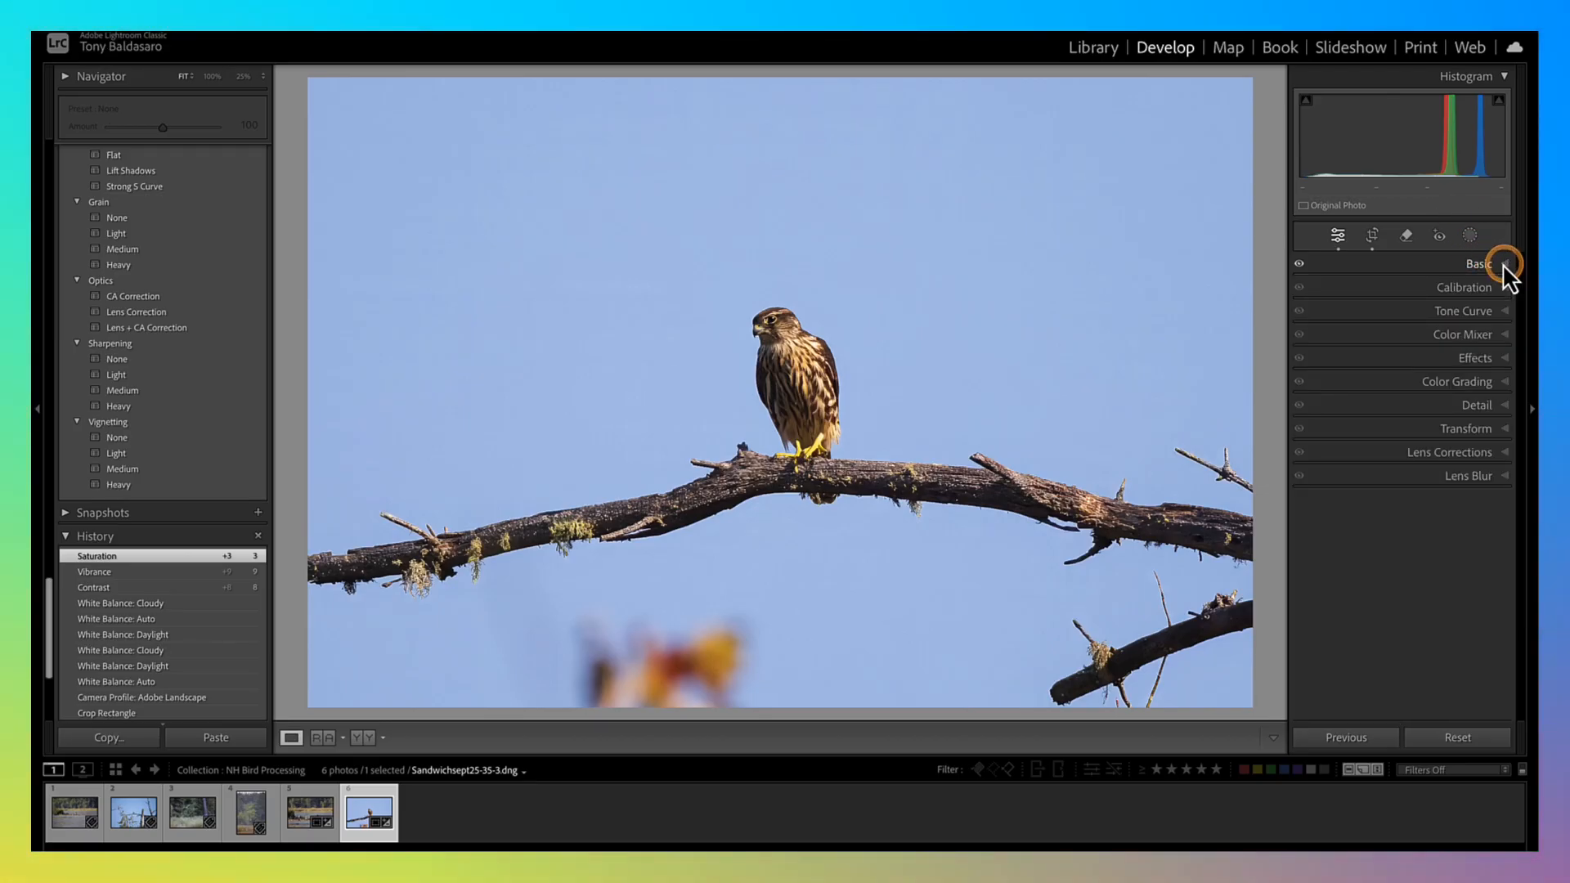
pyautogui.click(1494, 310)
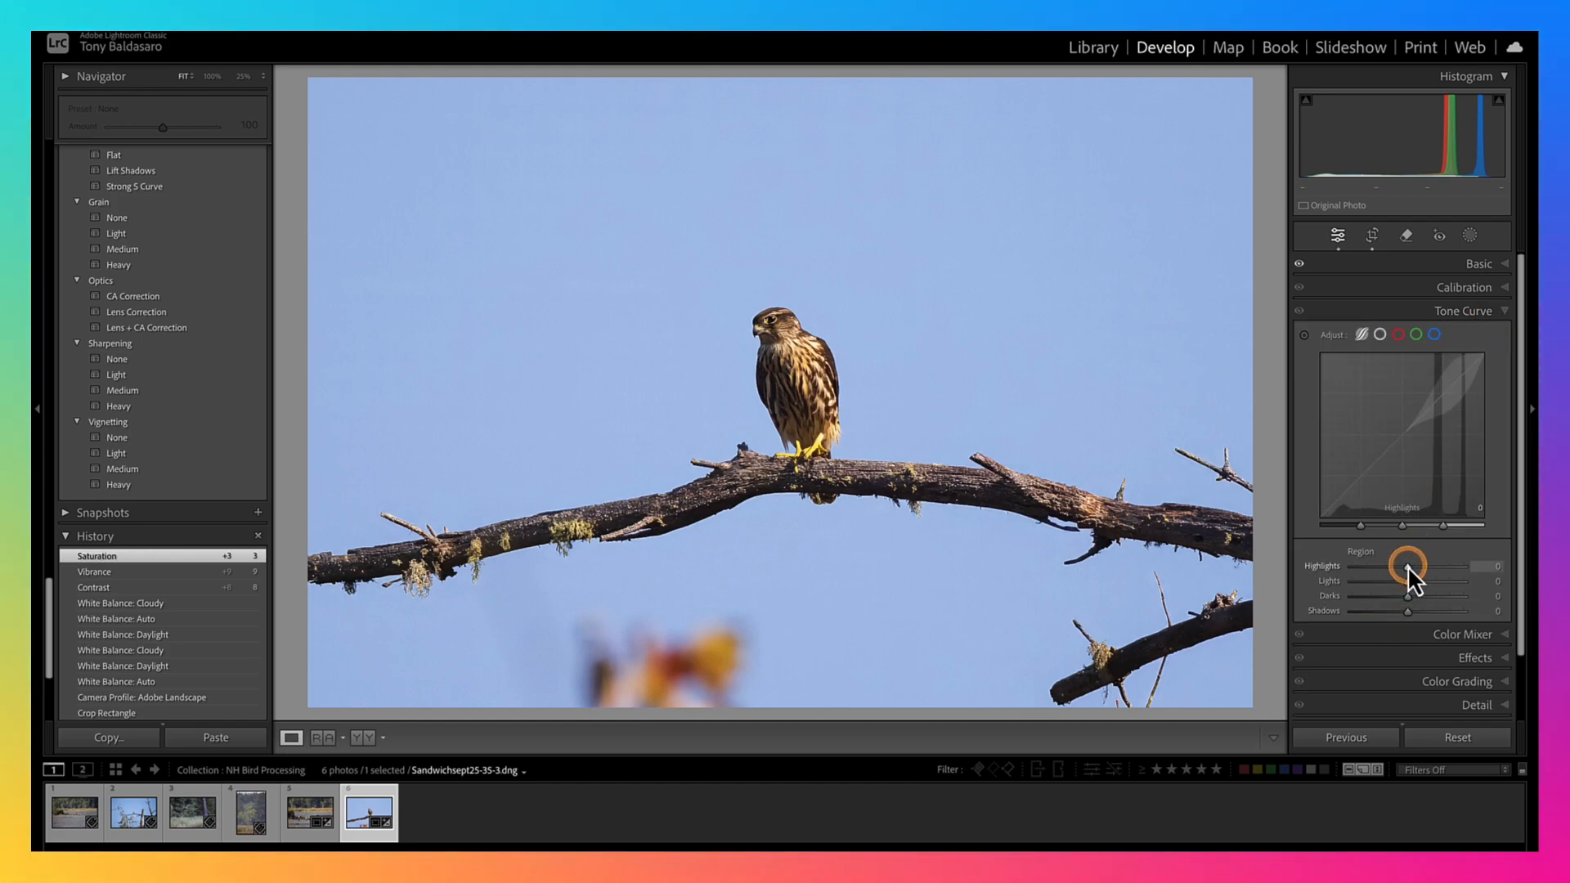
pyautogui.moveTo(1407, 566); pyautogui.dragTo(1411, 615)
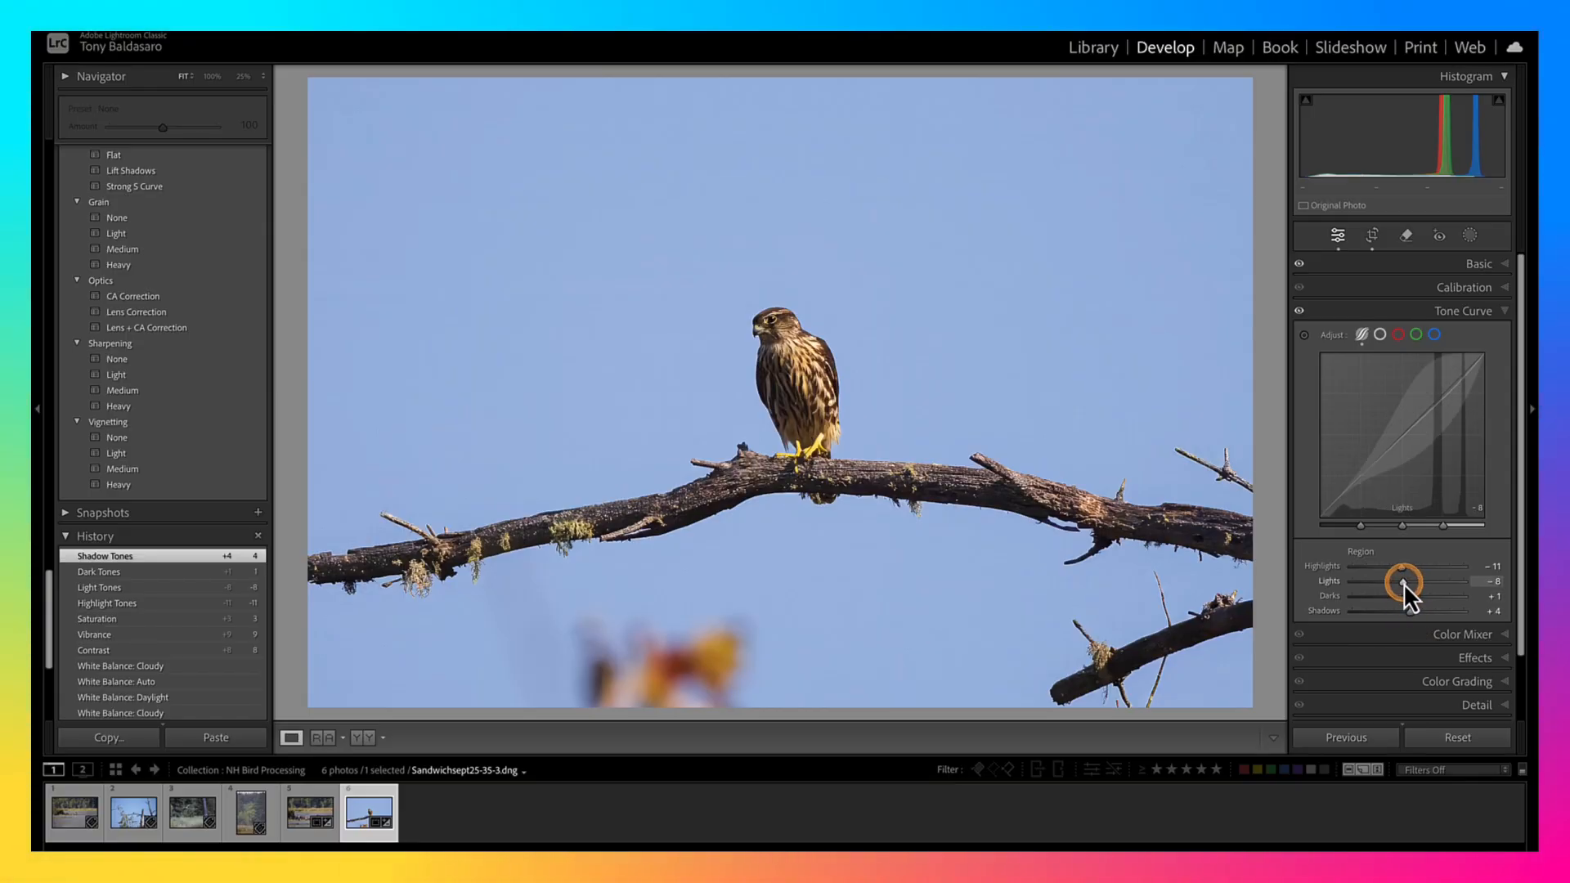
# Reset the tone curve's Lights and Highlights to 0 and return to the basic adjustments
pyautogui.doubleClick(1403, 581)
pyautogui.doubleClick(1400, 567)
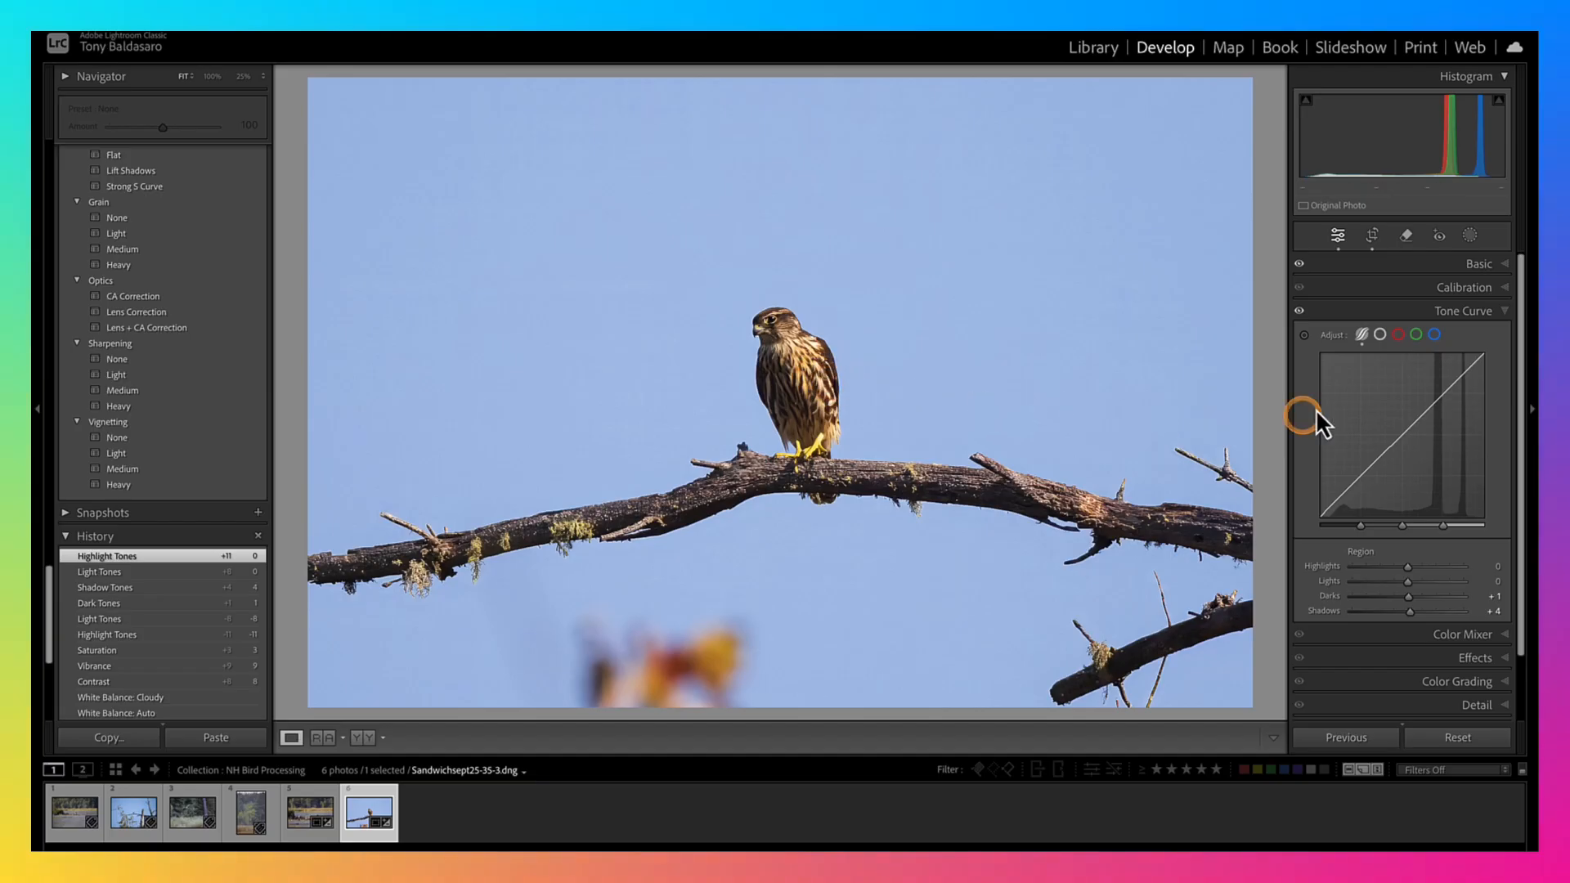
pyautogui.click(1503, 312)
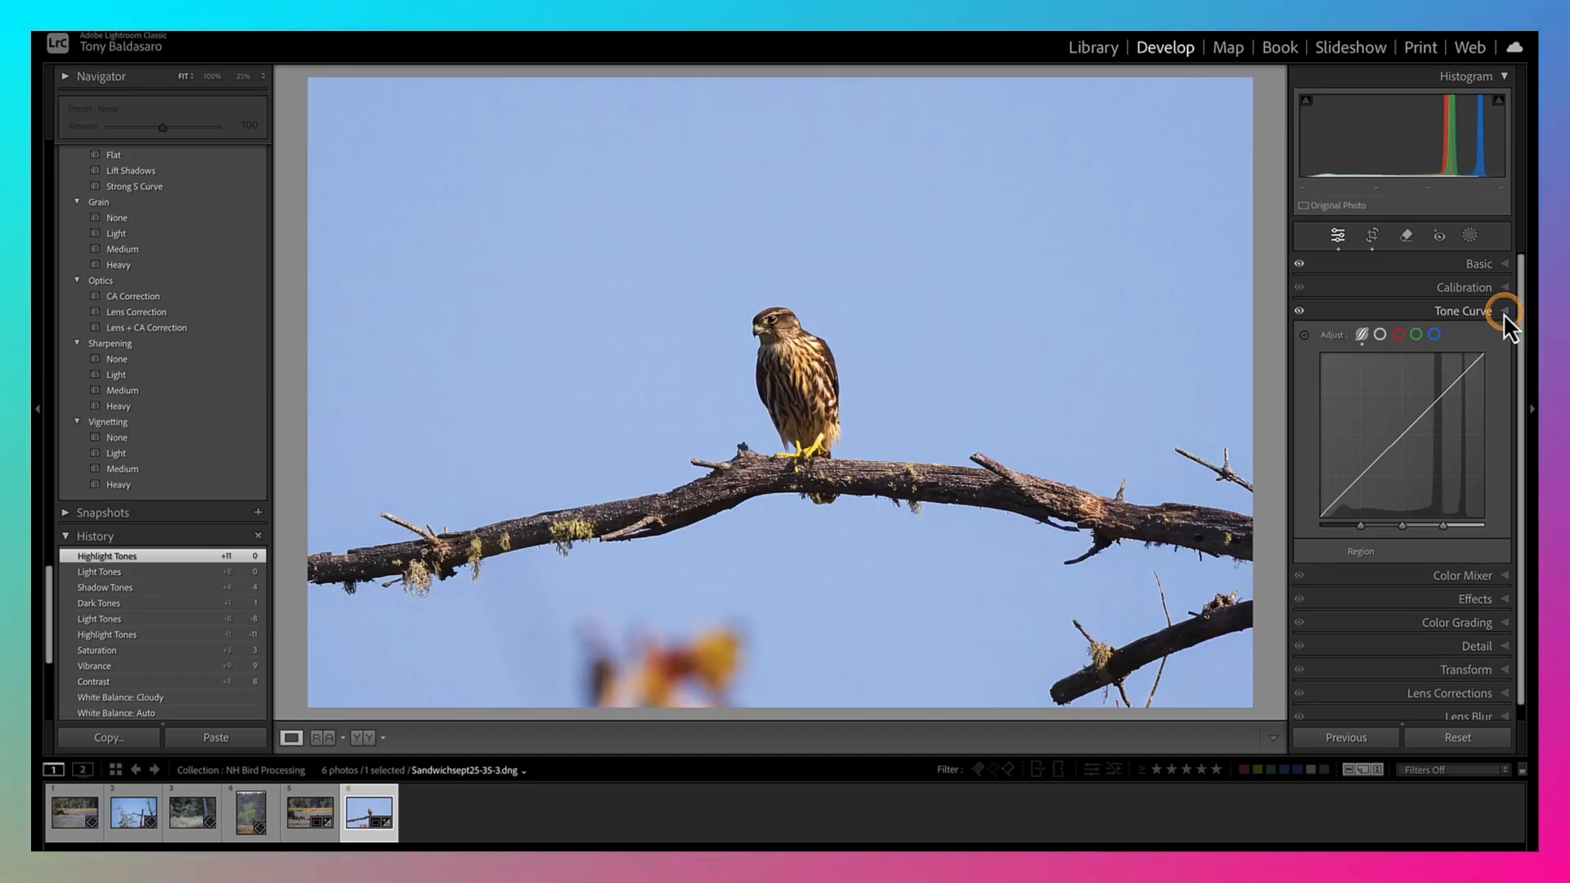
pyautogui.click(1503, 264)
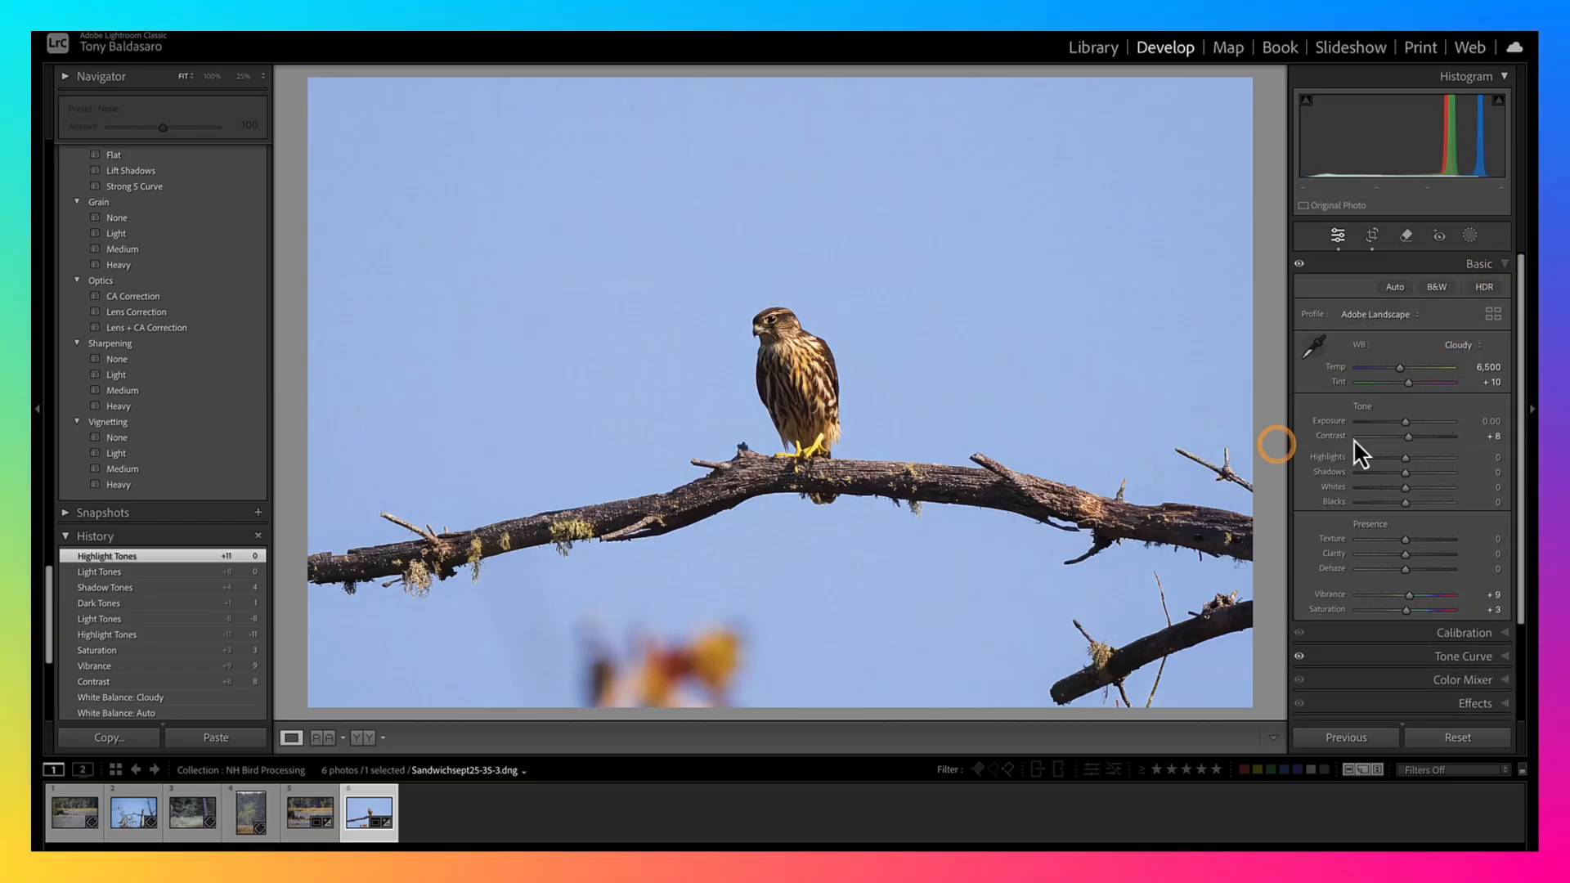
# Create an Objects mask by boxing the hawk and the long branch, and preview its overlay
pyautogui.click(1470, 236)
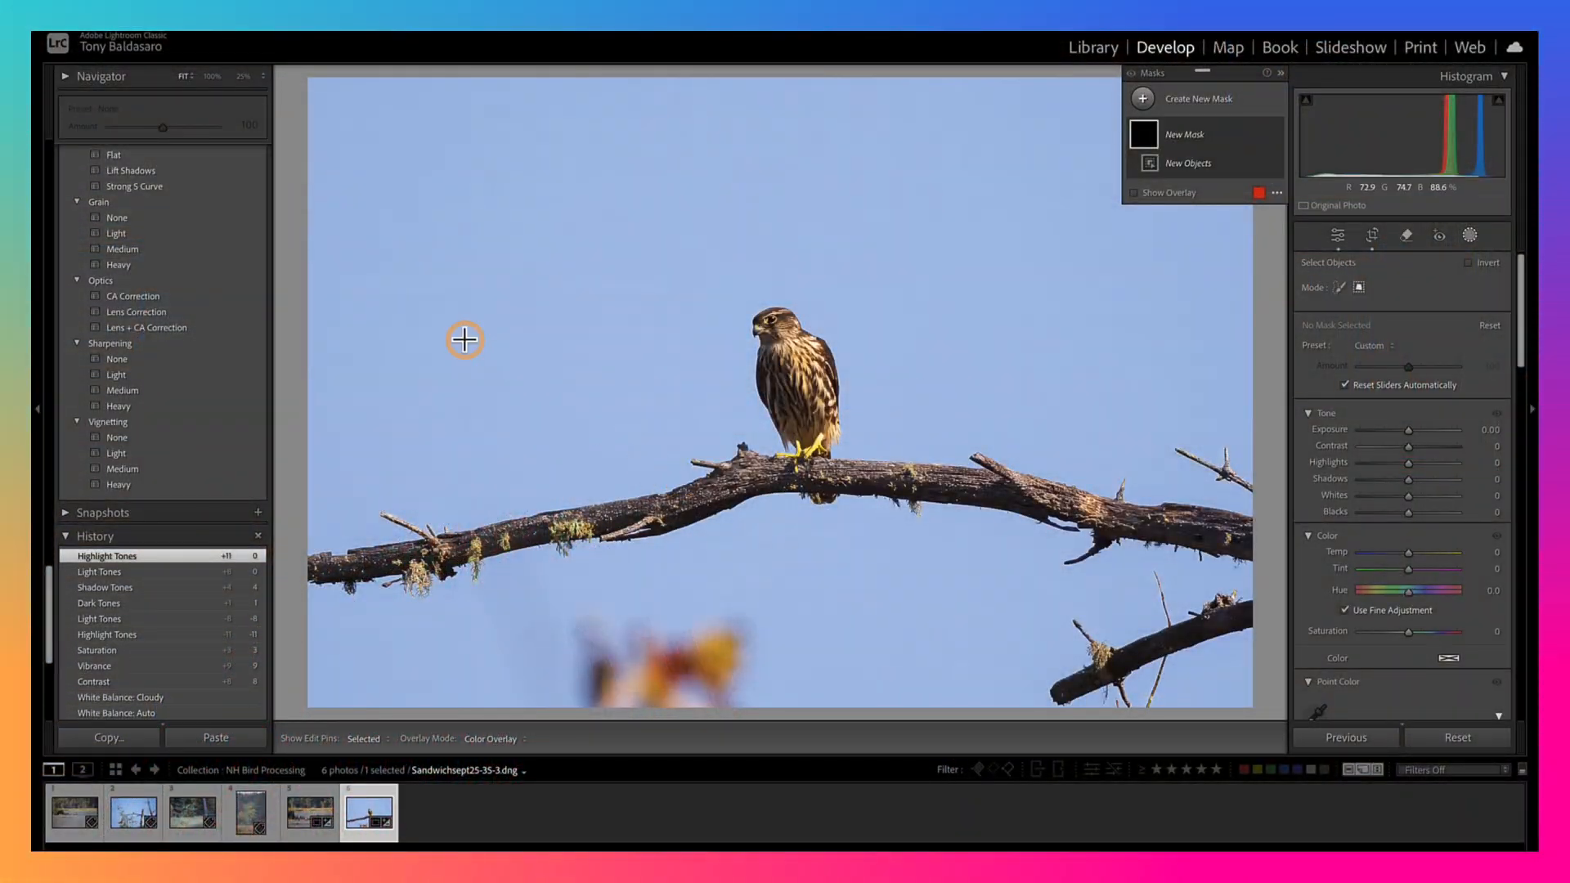
pyautogui.moveTo(382, 329); pyautogui.dragTo(1226, 577)
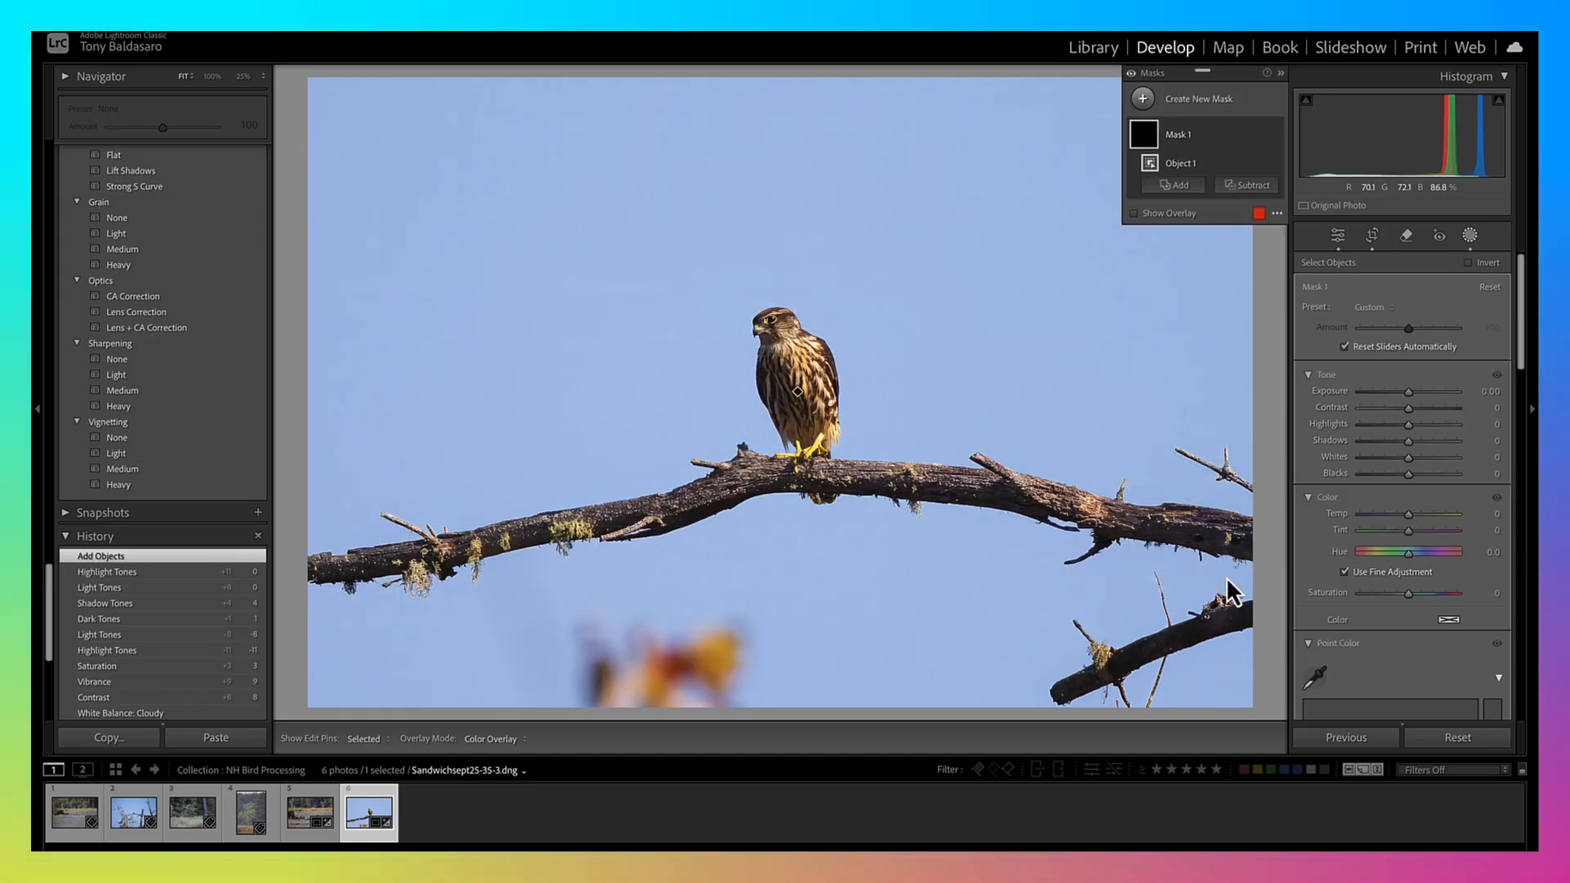
pyautogui.moveTo(797, 392)
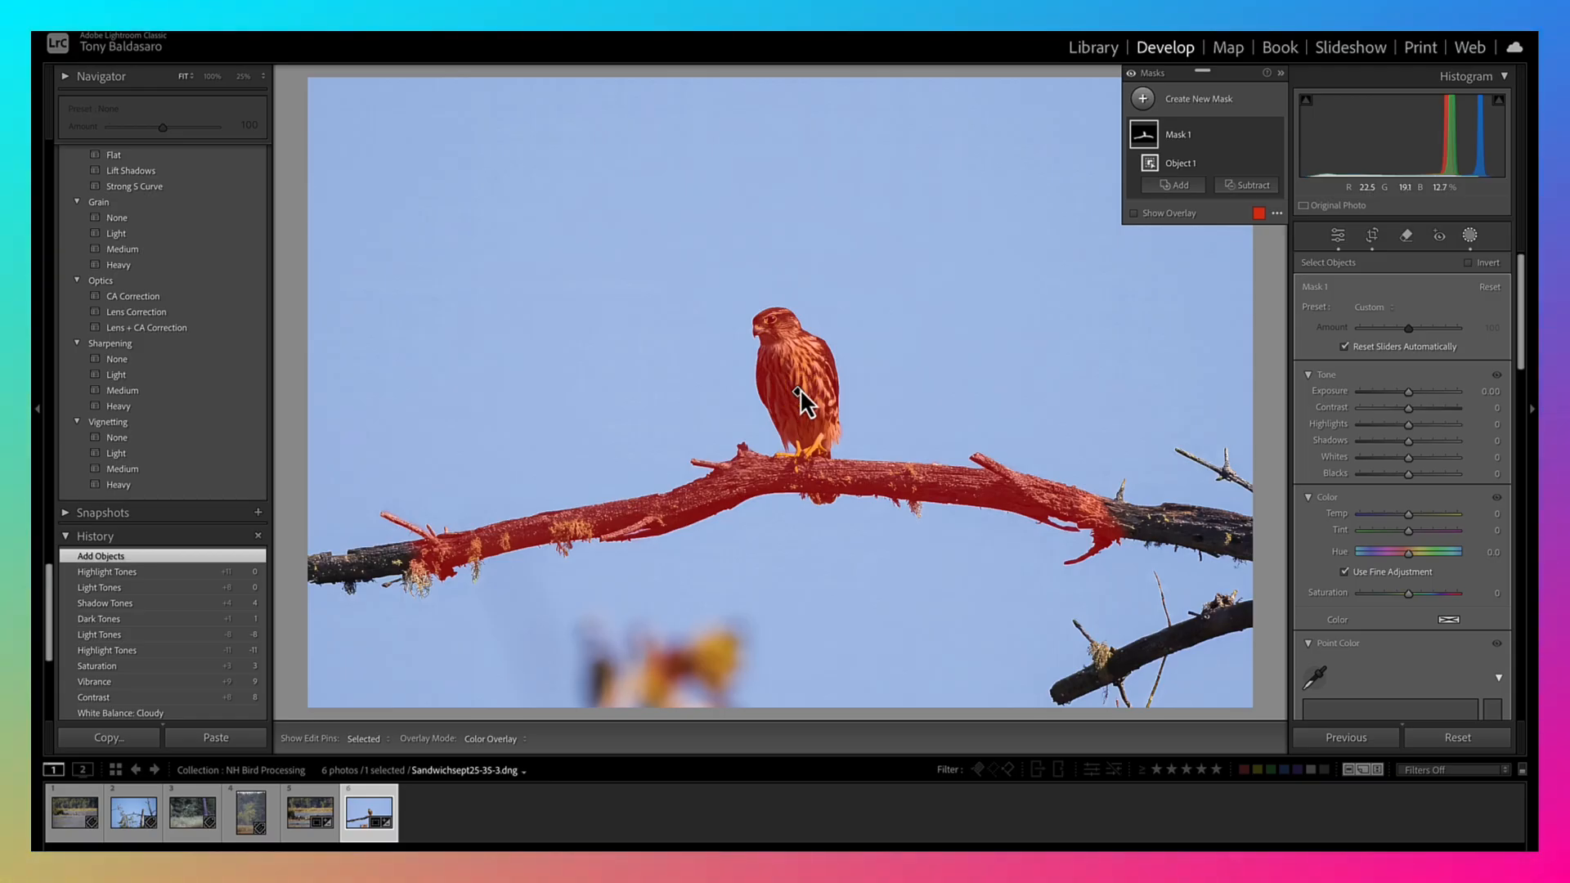
# Add the far left end of the hawk's branch to Mask 1 with a rectangular object selection
pyautogui.click(1186, 187)
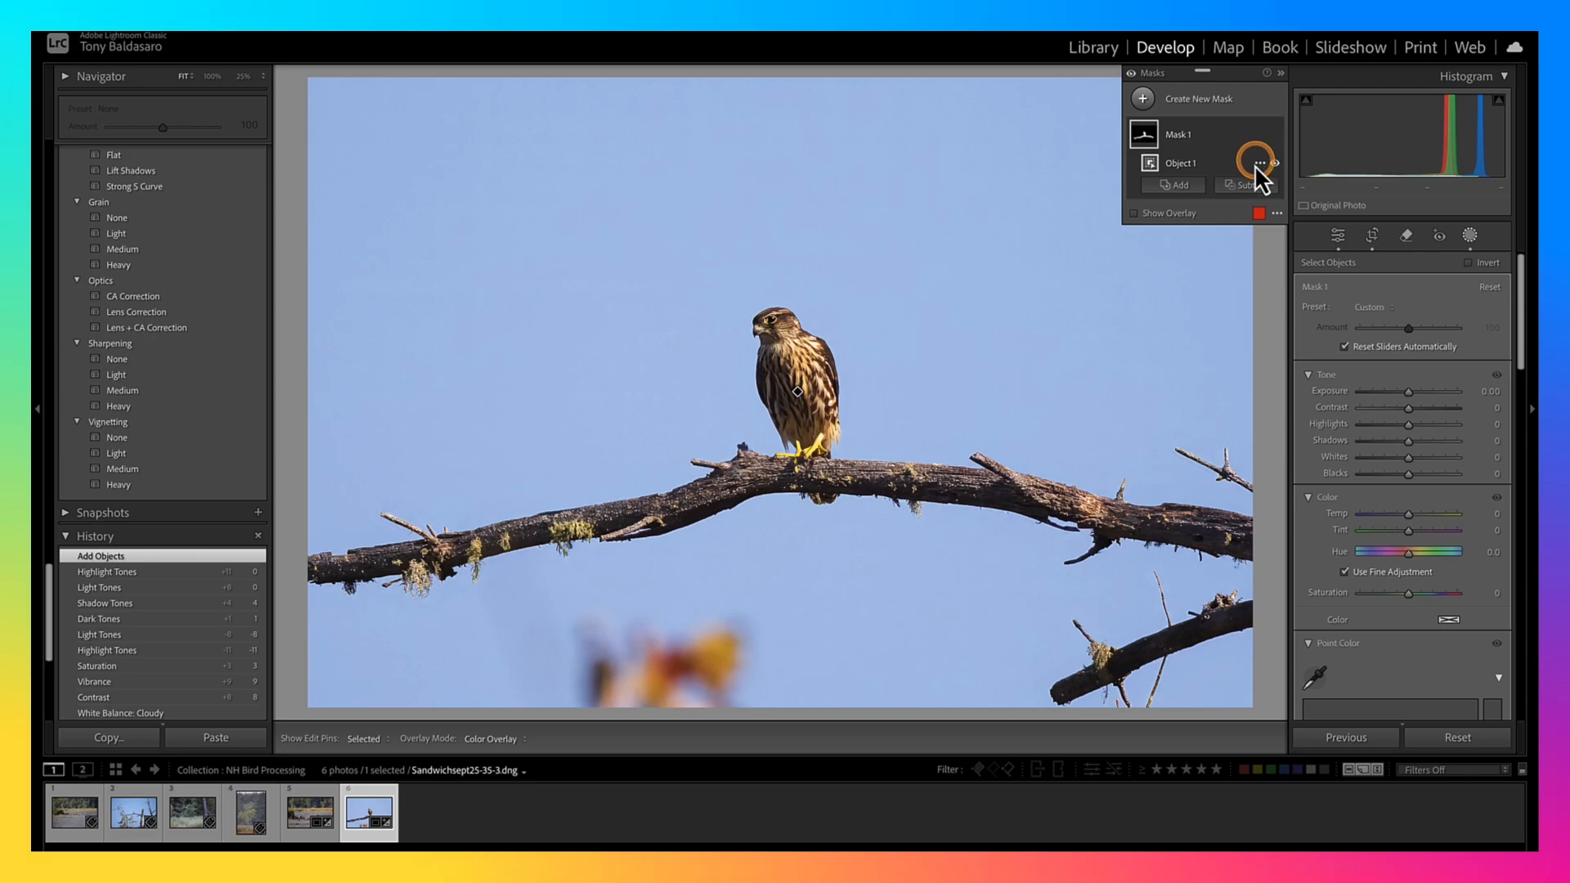
pyautogui.click(1178, 186)
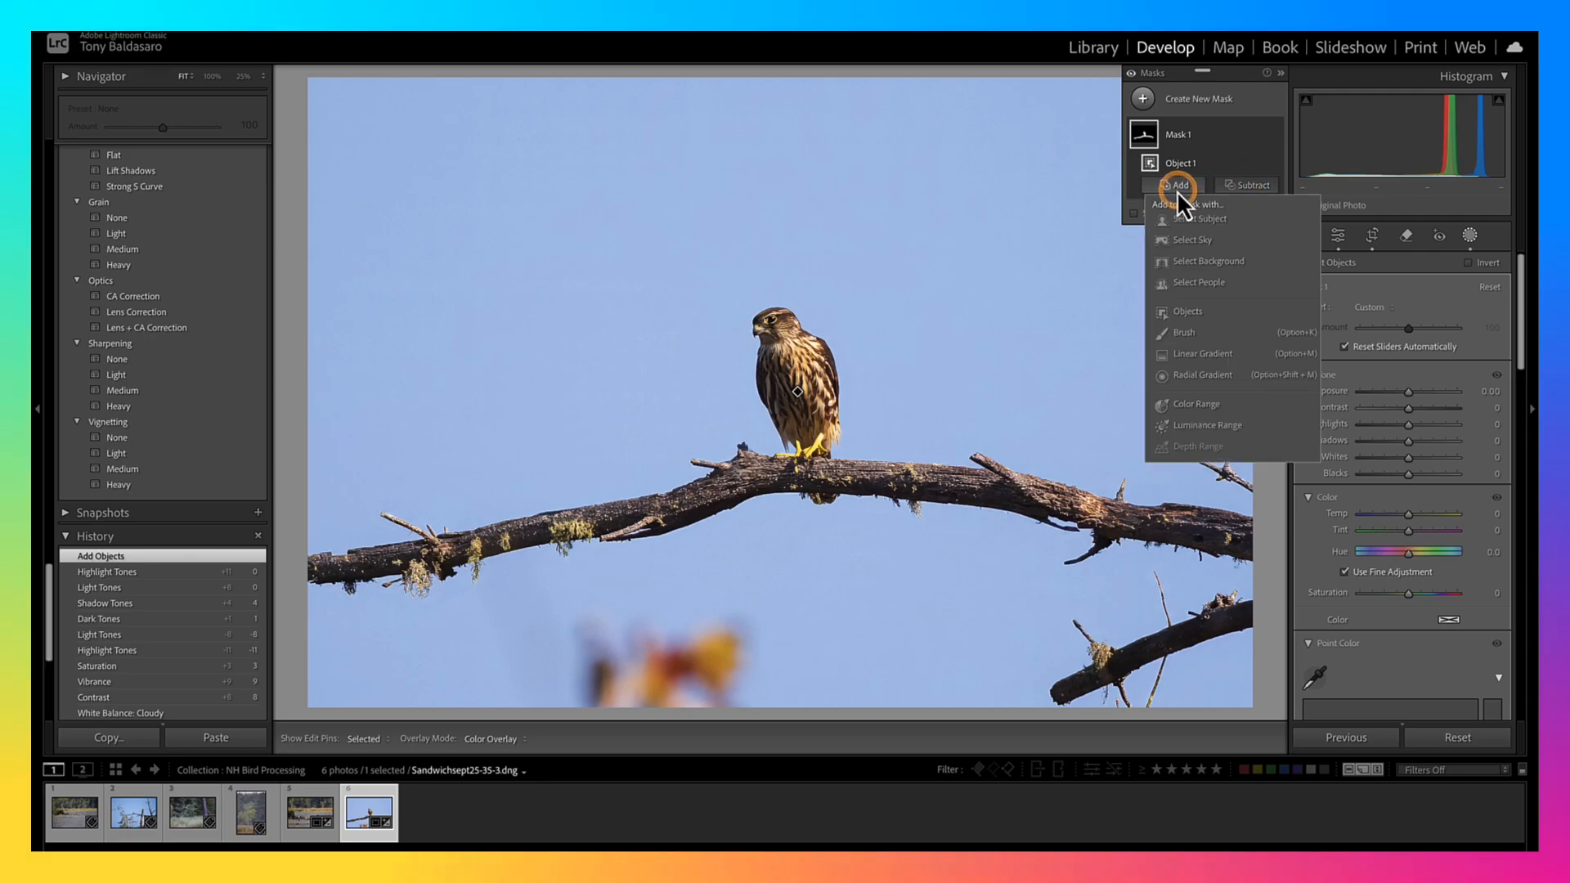
pyautogui.click(1188, 315)
pyautogui.moveTo(315, 508); pyautogui.dragTo(570, 537)
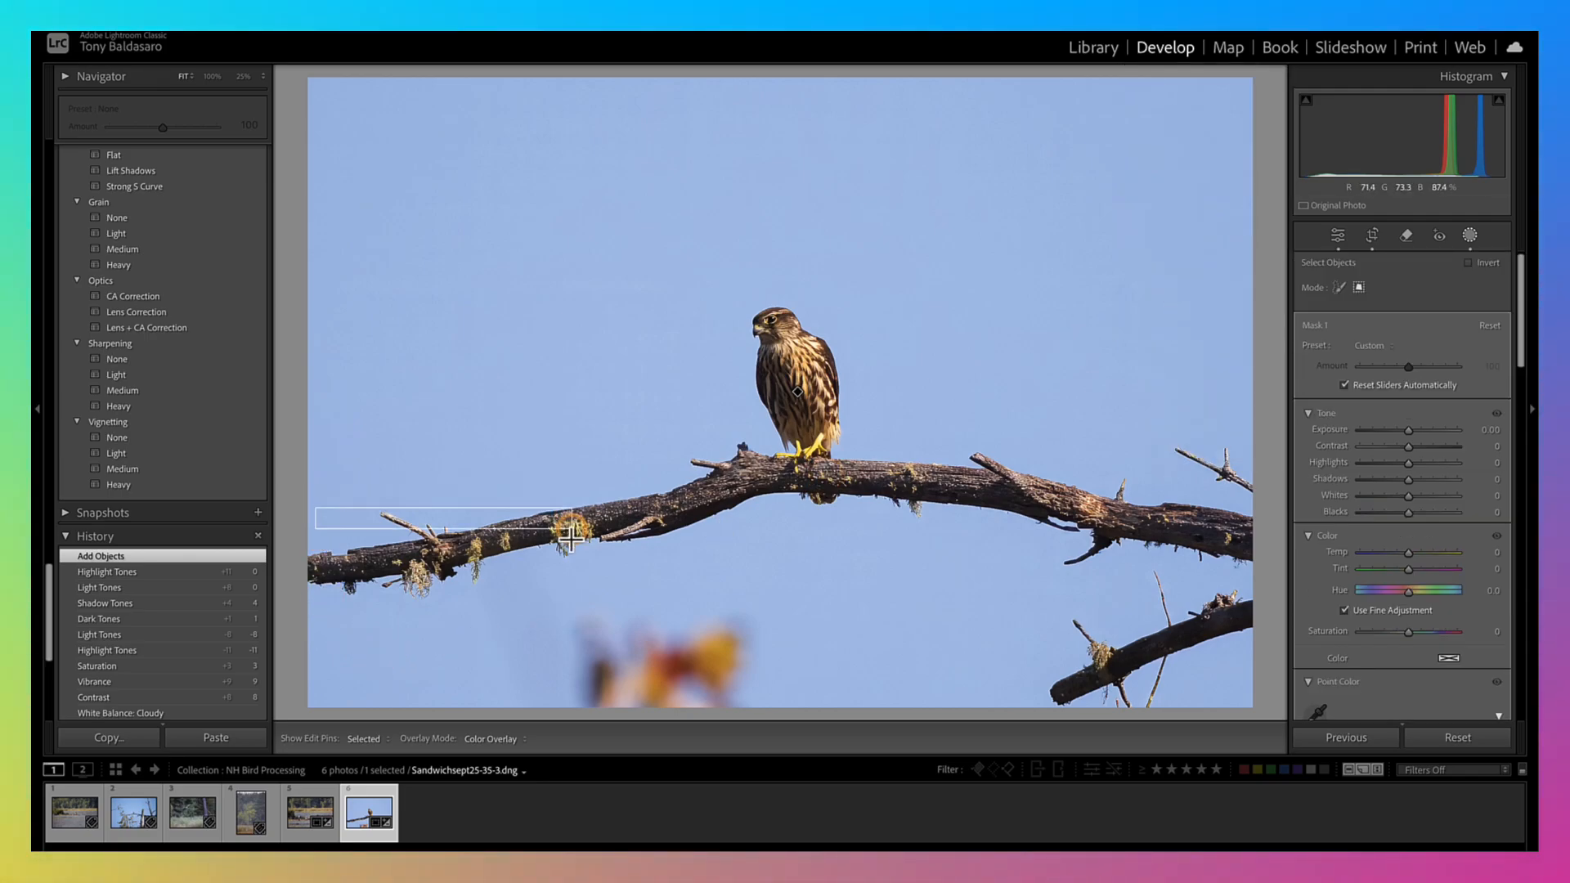
pyautogui.moveTo(550, 618); pyautogui.dragTo(551, 618)
pyautogui.click(904, 538)
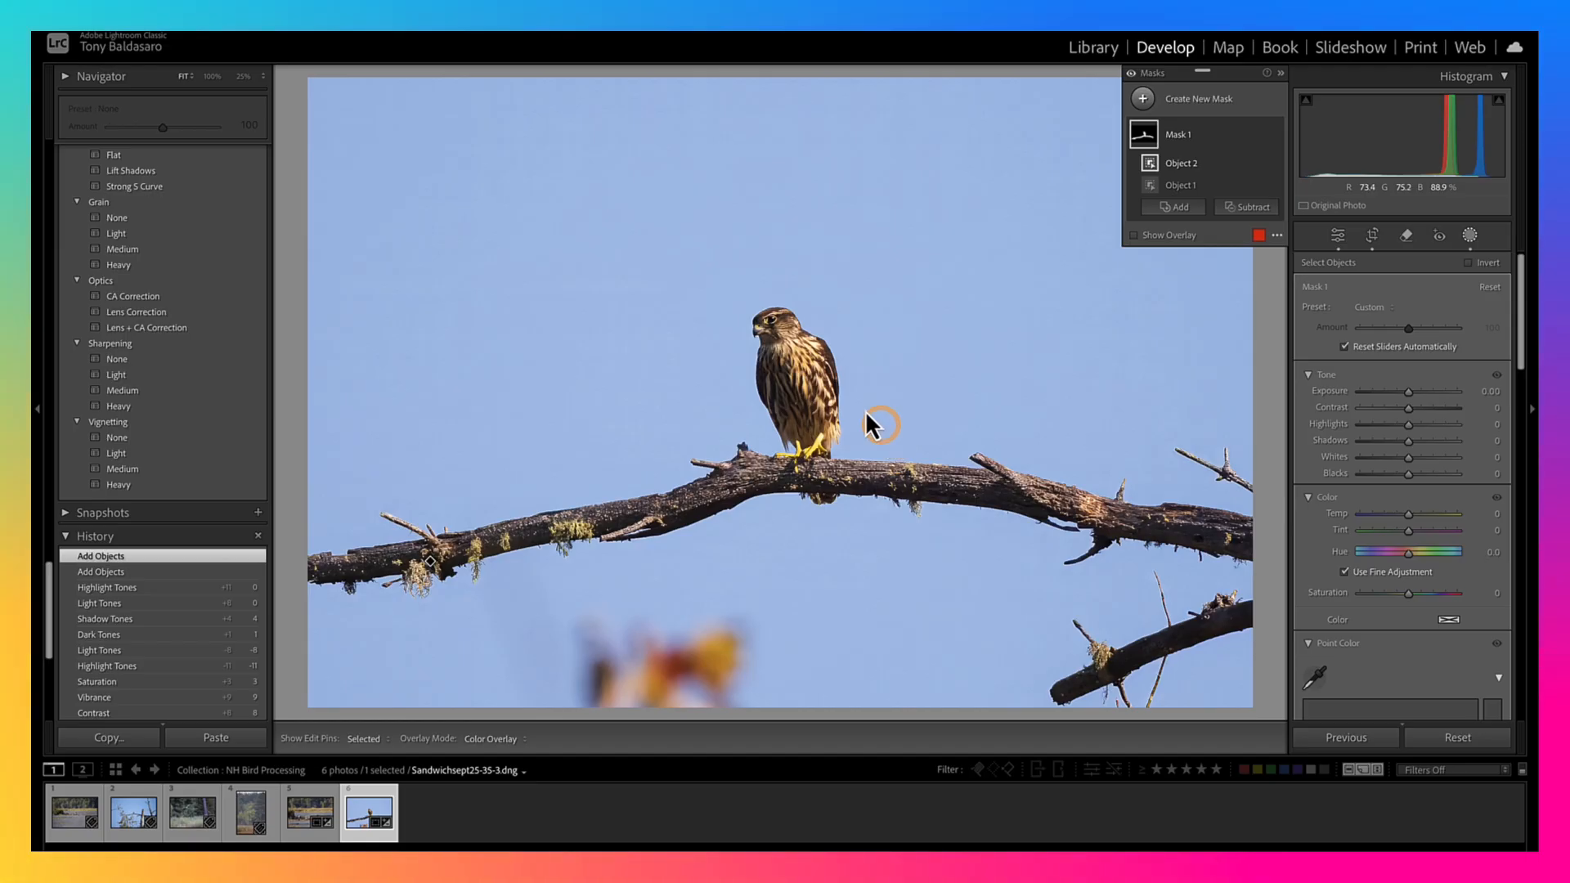
# Add an object selection around the right end of the hawk's branch to Mask 1 and show the mask overlay
pyautogui.click(1176, 207)
pyautogui.click(1052, 420)
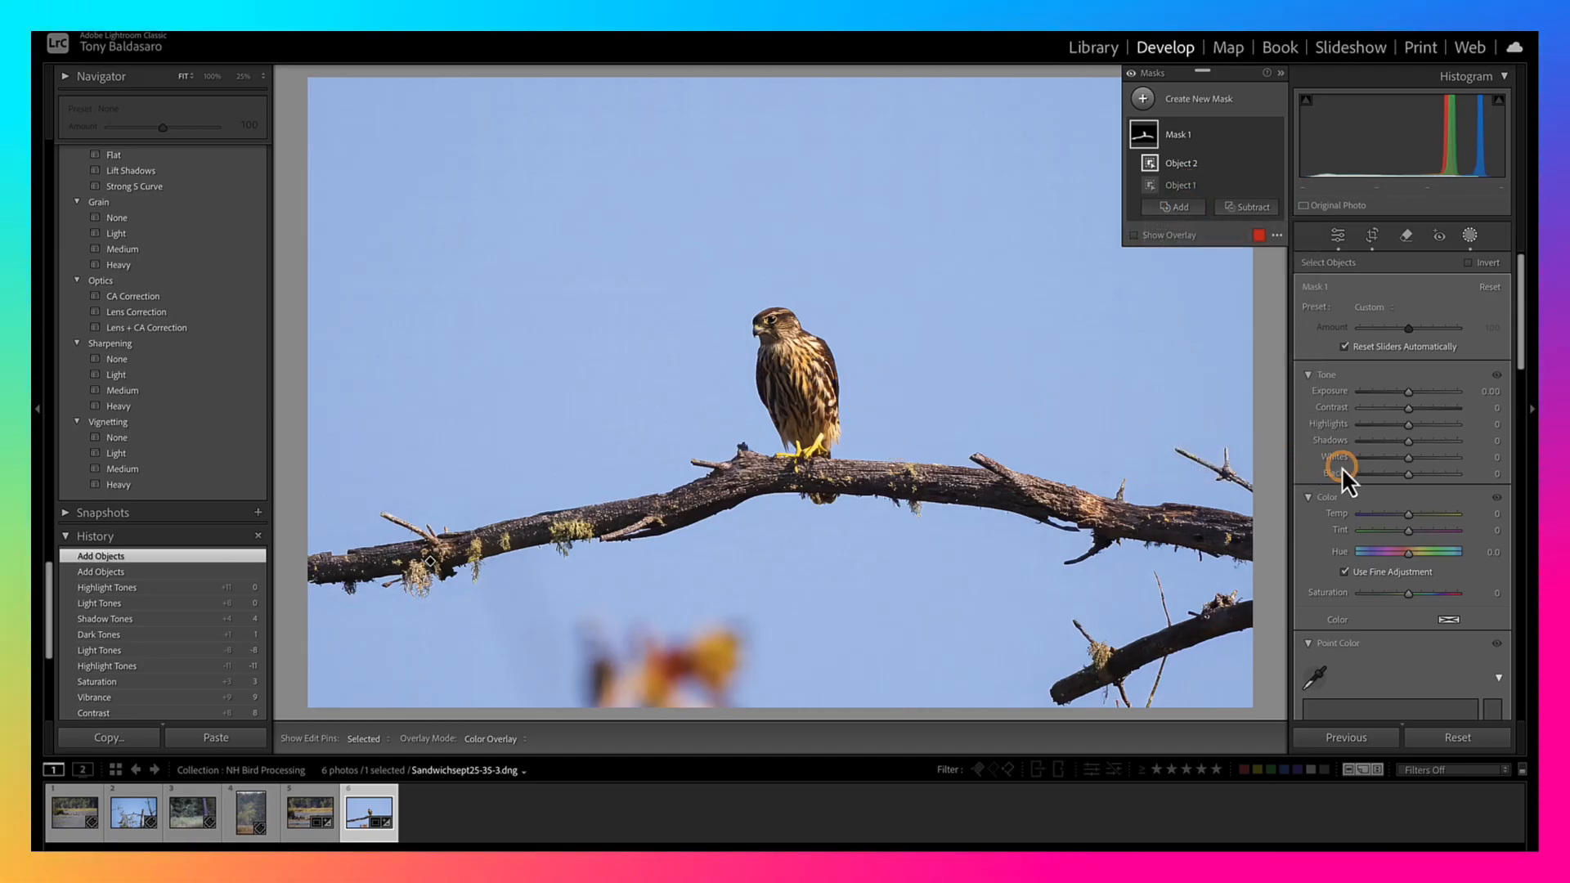
pyautogui.click(1185, 208)
pyautogui.click(1188, 334)
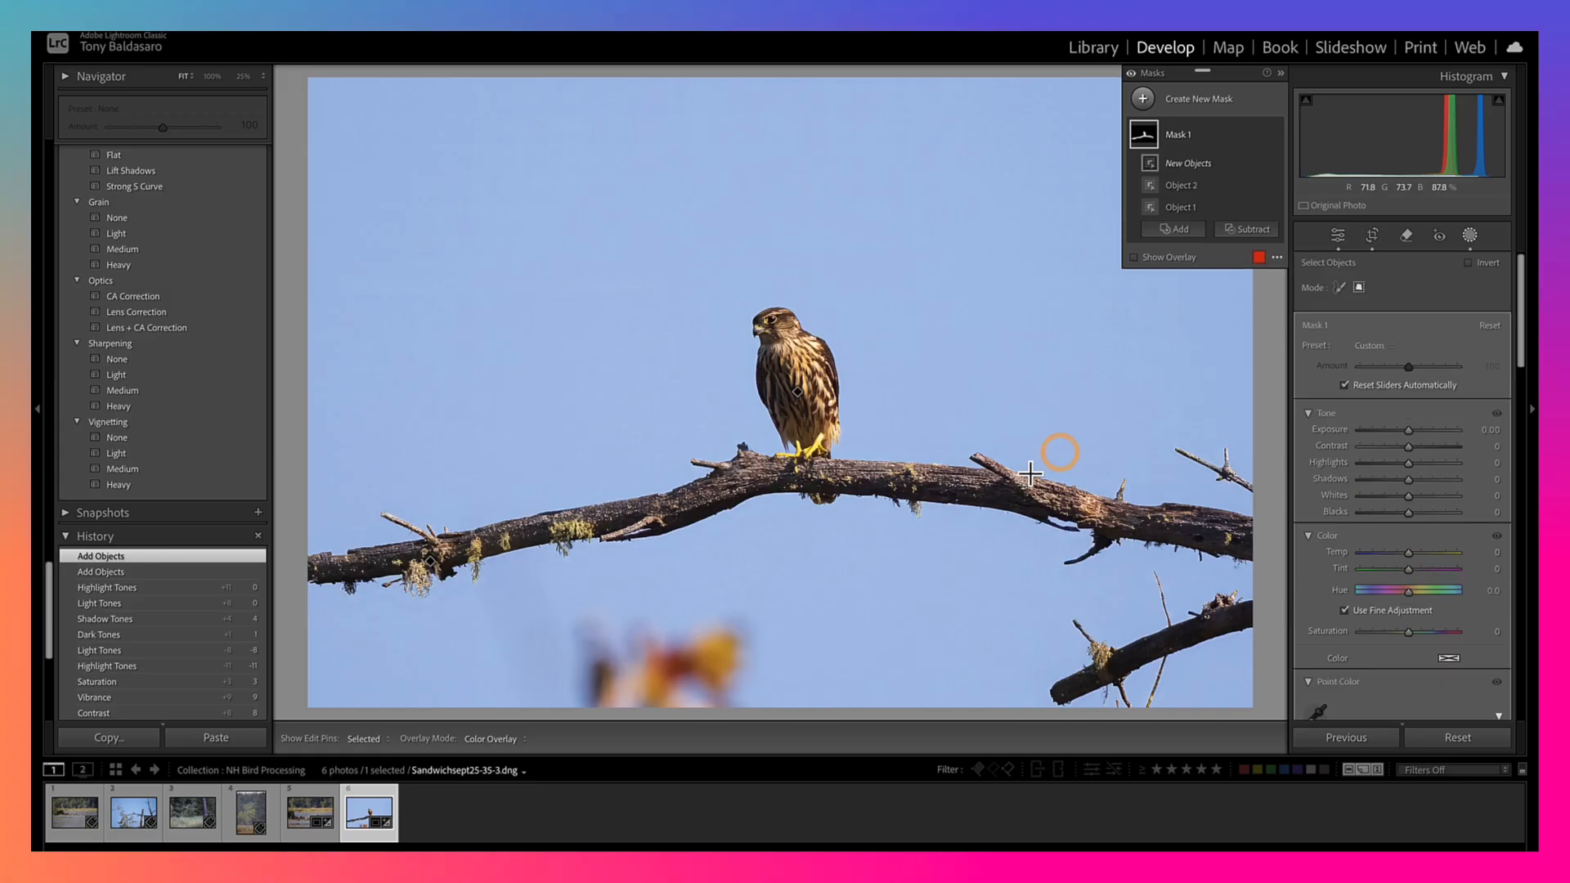
pyautogui.moveTo(1018, 431); pyautogui.dragTo(1281, 610)
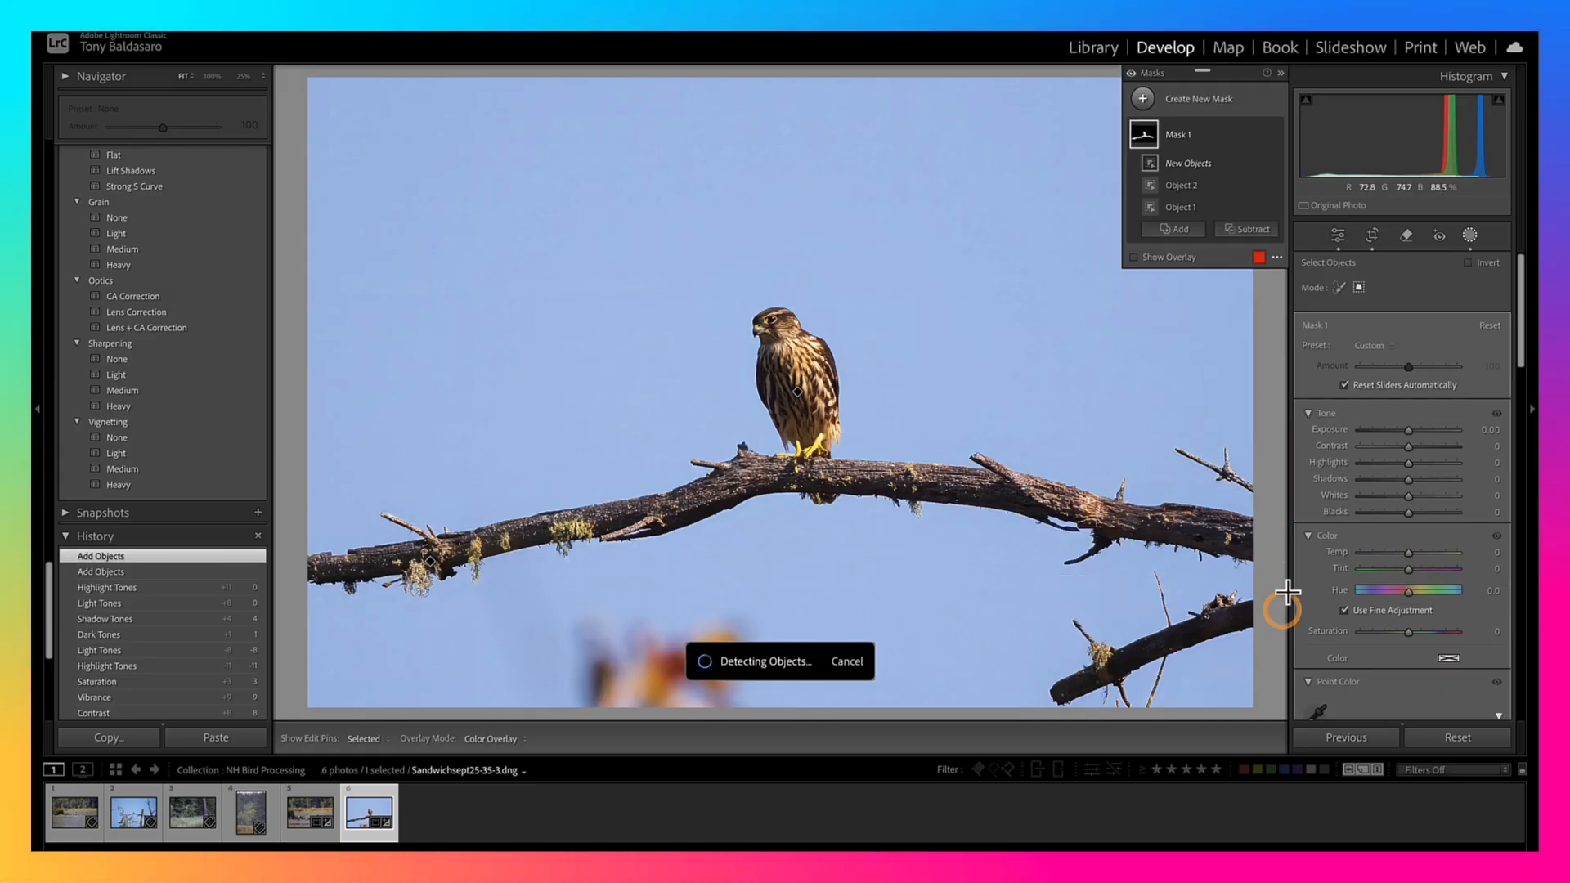
pyautogui.click(1134, 258)
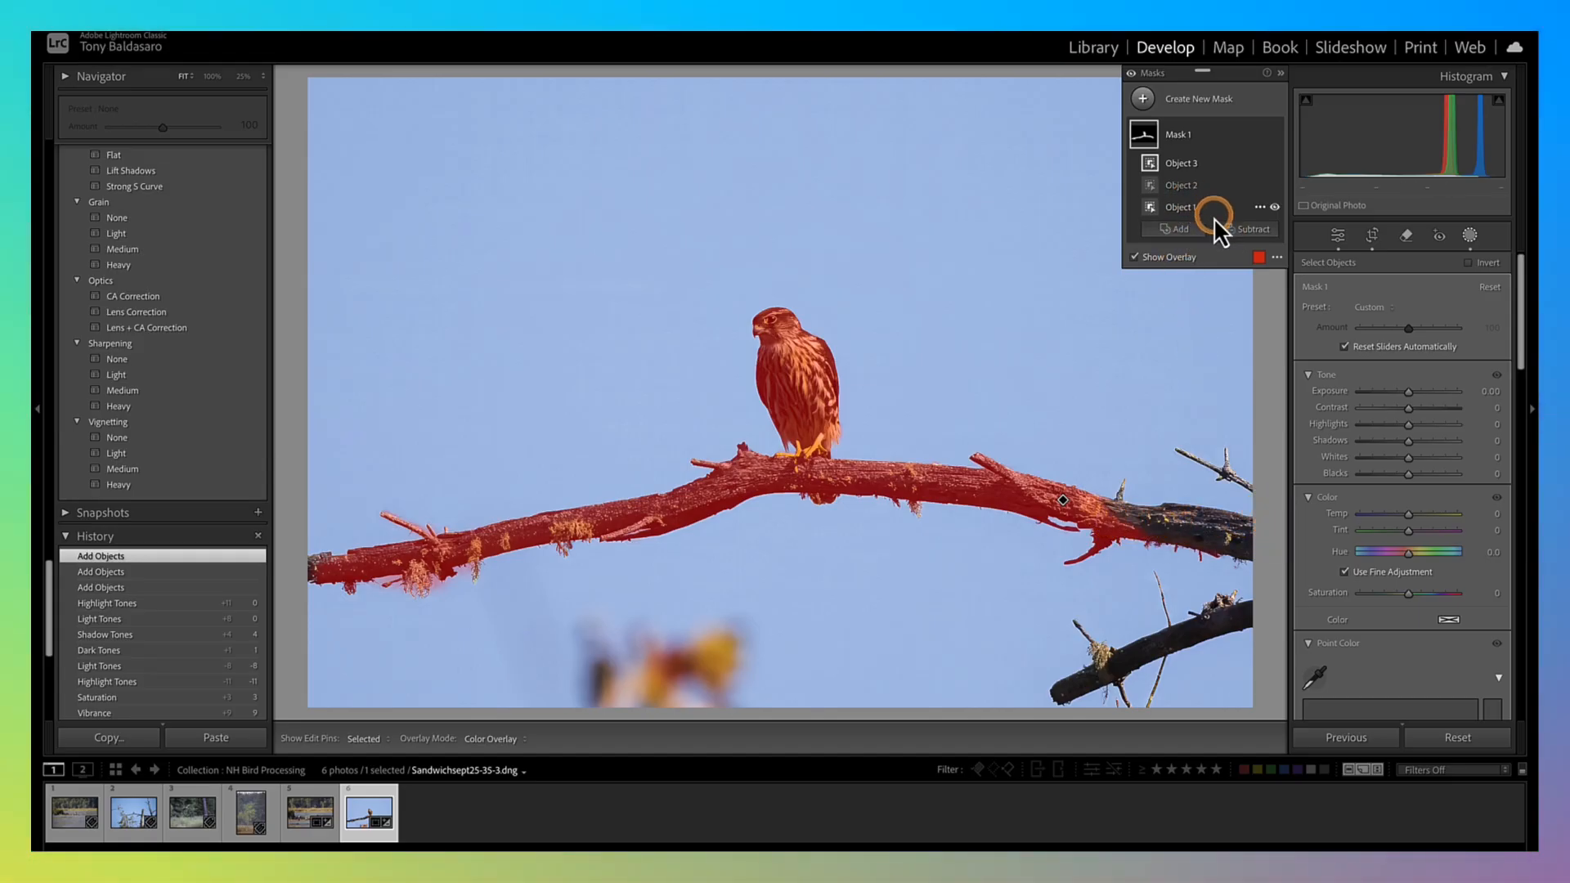
# Add a brush to Mask 1 at size 9 and flow 100, painting over both uncovered ends of the hawk's branch
pyautogui.click(1181, 231)
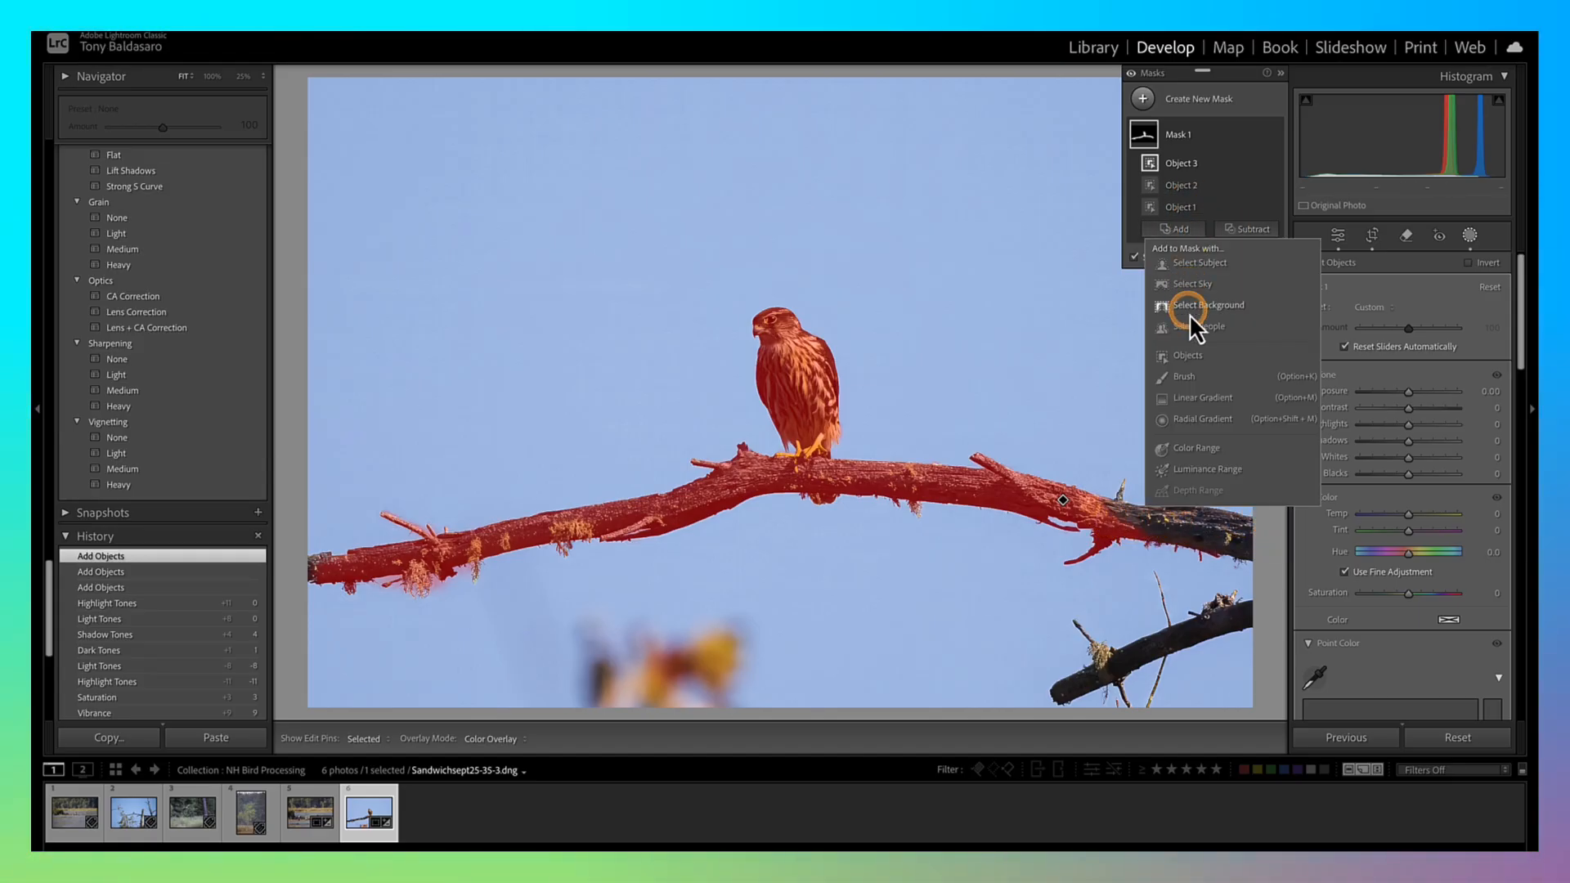
pyautogui.click(1187, 376)
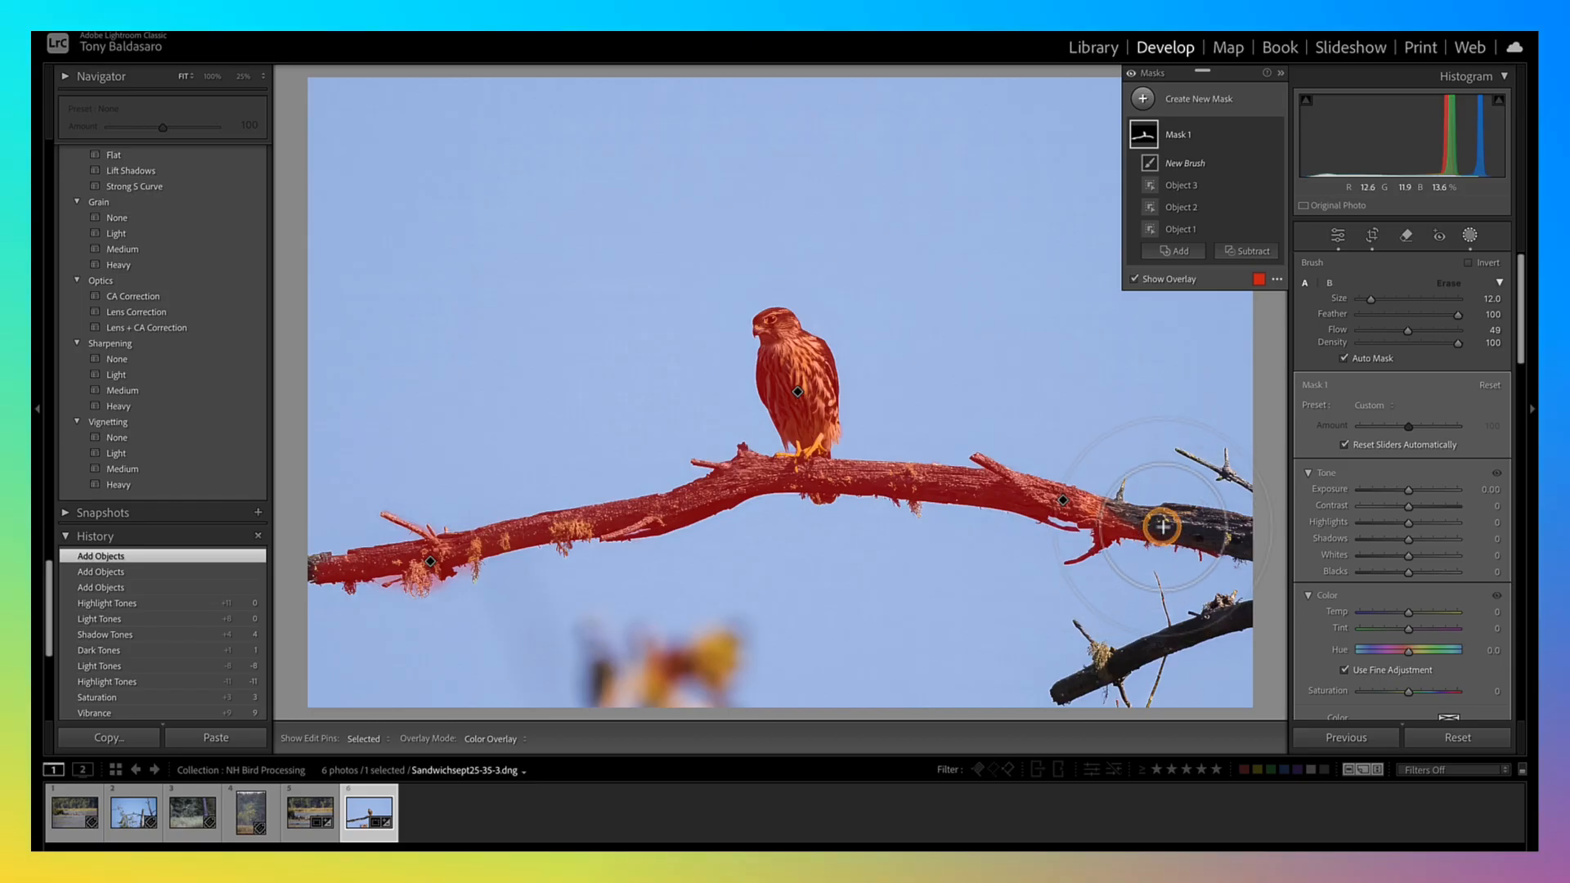
pyautogui.scroll(-3, 1165, 526)
pyautogui.moveTo(1166, 526)
pyautogui.mouseDown()
pyautogui.moveTo(1106, 524)
pyautogui.moveTo(1231, 541)
pyautogui.mouseUp()
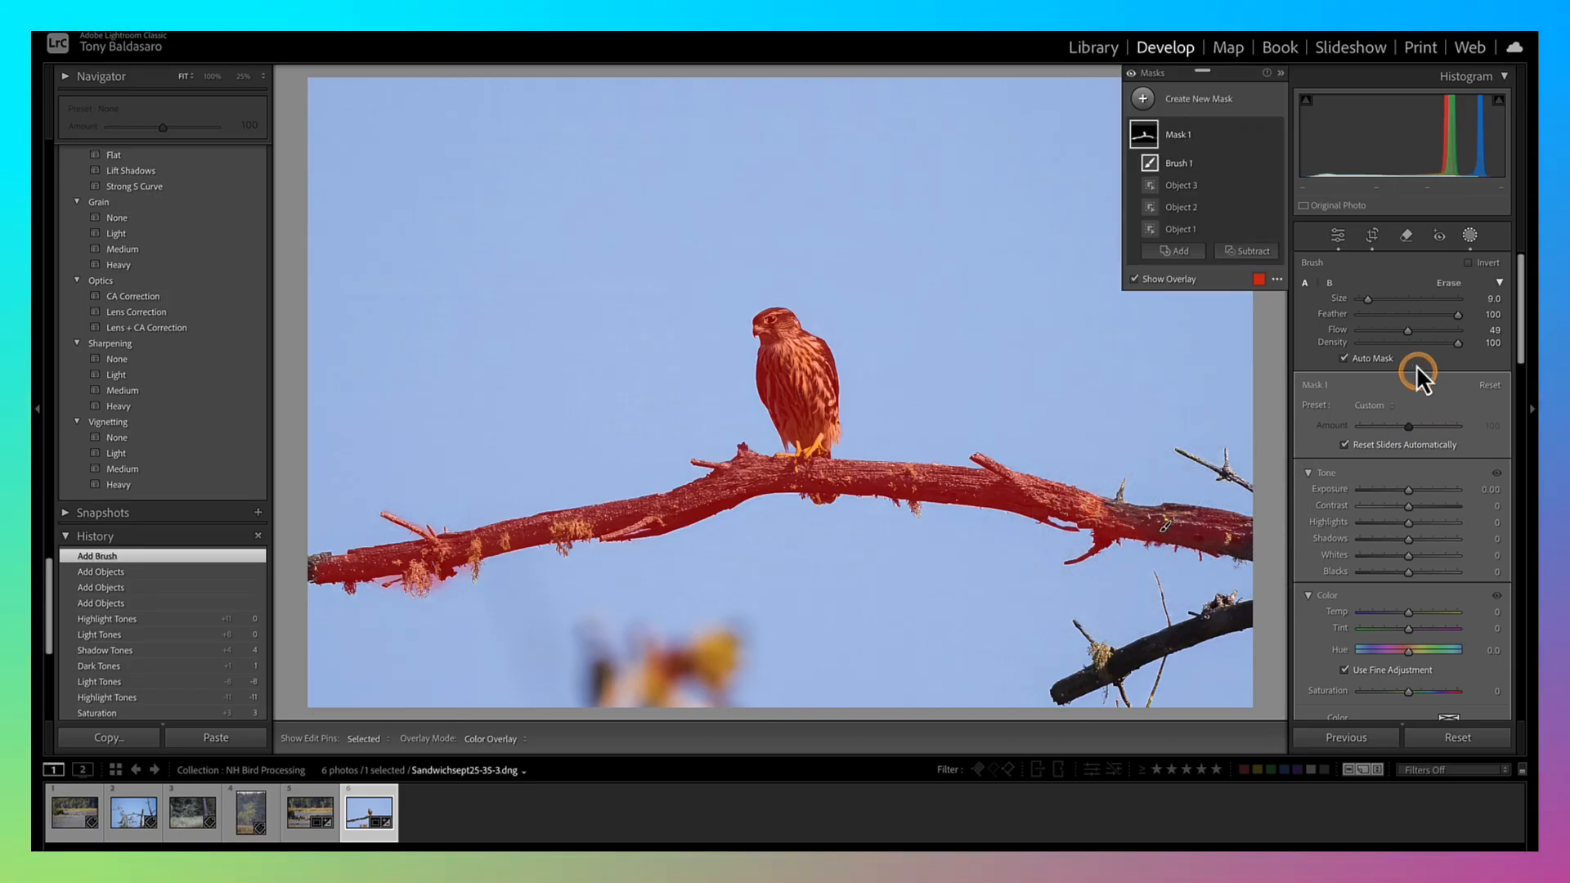
pyautogui.moveTo(1408, 332); pyautogui.dragTo(1462, 337)
pyautogui.moveTo(1248, 546); pyautogui.dragTo(1241, 551)
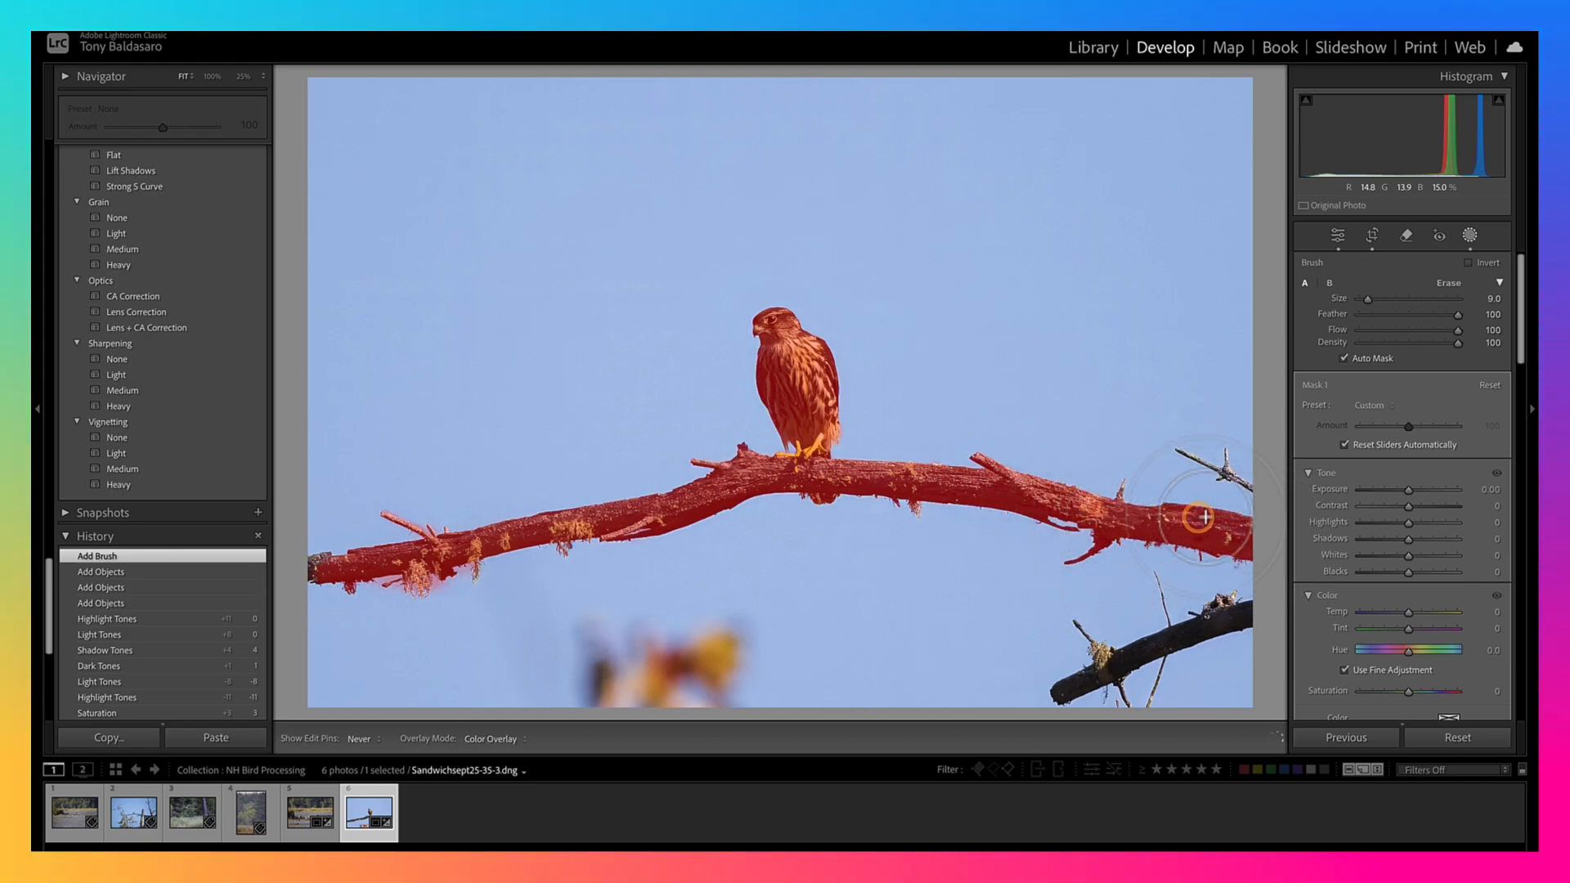
pyautogui.moveTo(1205, 517); pyautogui.dragTo(1201, 522)
pyautogui.moveTo(313, 570); pyautogui.dragTo(302, 566)
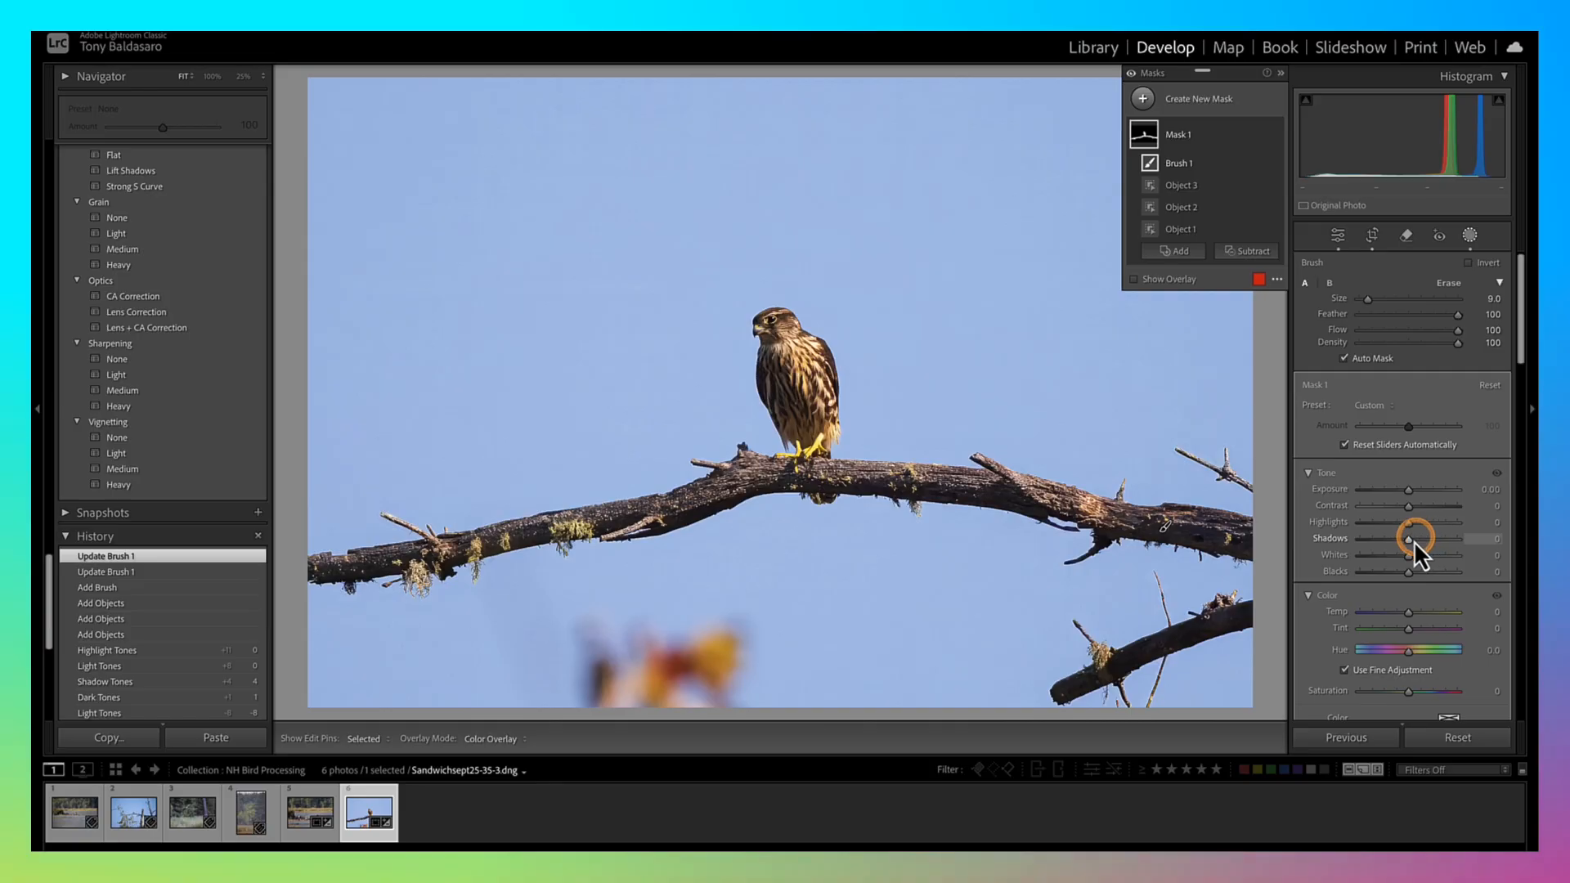
# Set Mask 1's shadows to 12, exposure to 0.22 and temperature to 17
pyautogui.moveTo(1411, 540); pyautogui.dragTo(1417, 540)
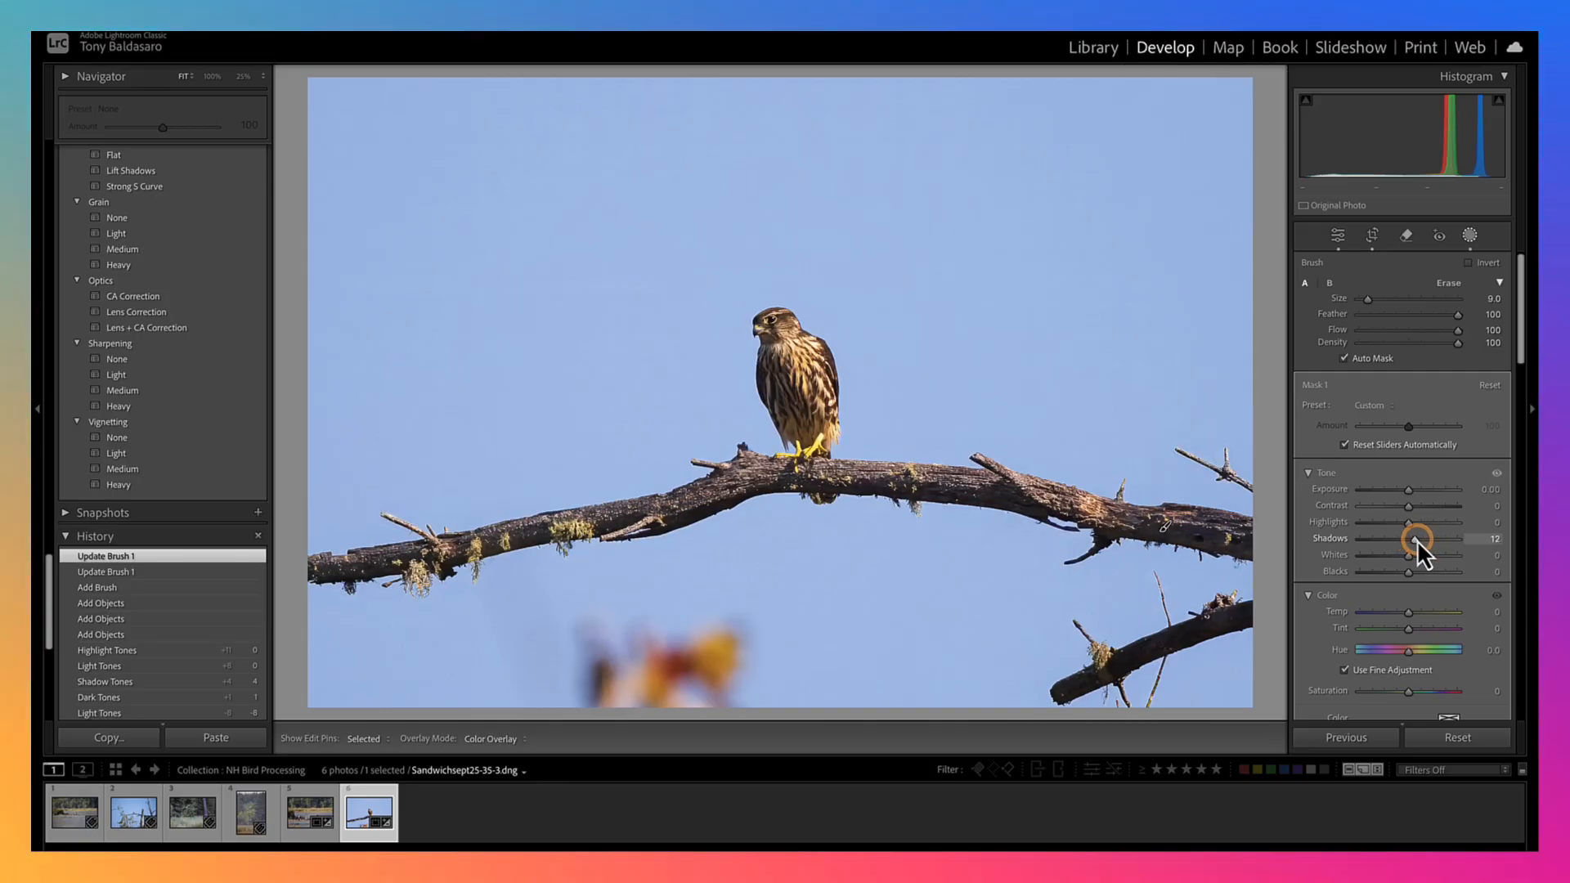
pyautogui.moveTo(1407, 493); pyautogui.dragTo(1411, 489)
pyautogui.moveTo(1412, 612); pyautogui.dragTo(1419, 614)
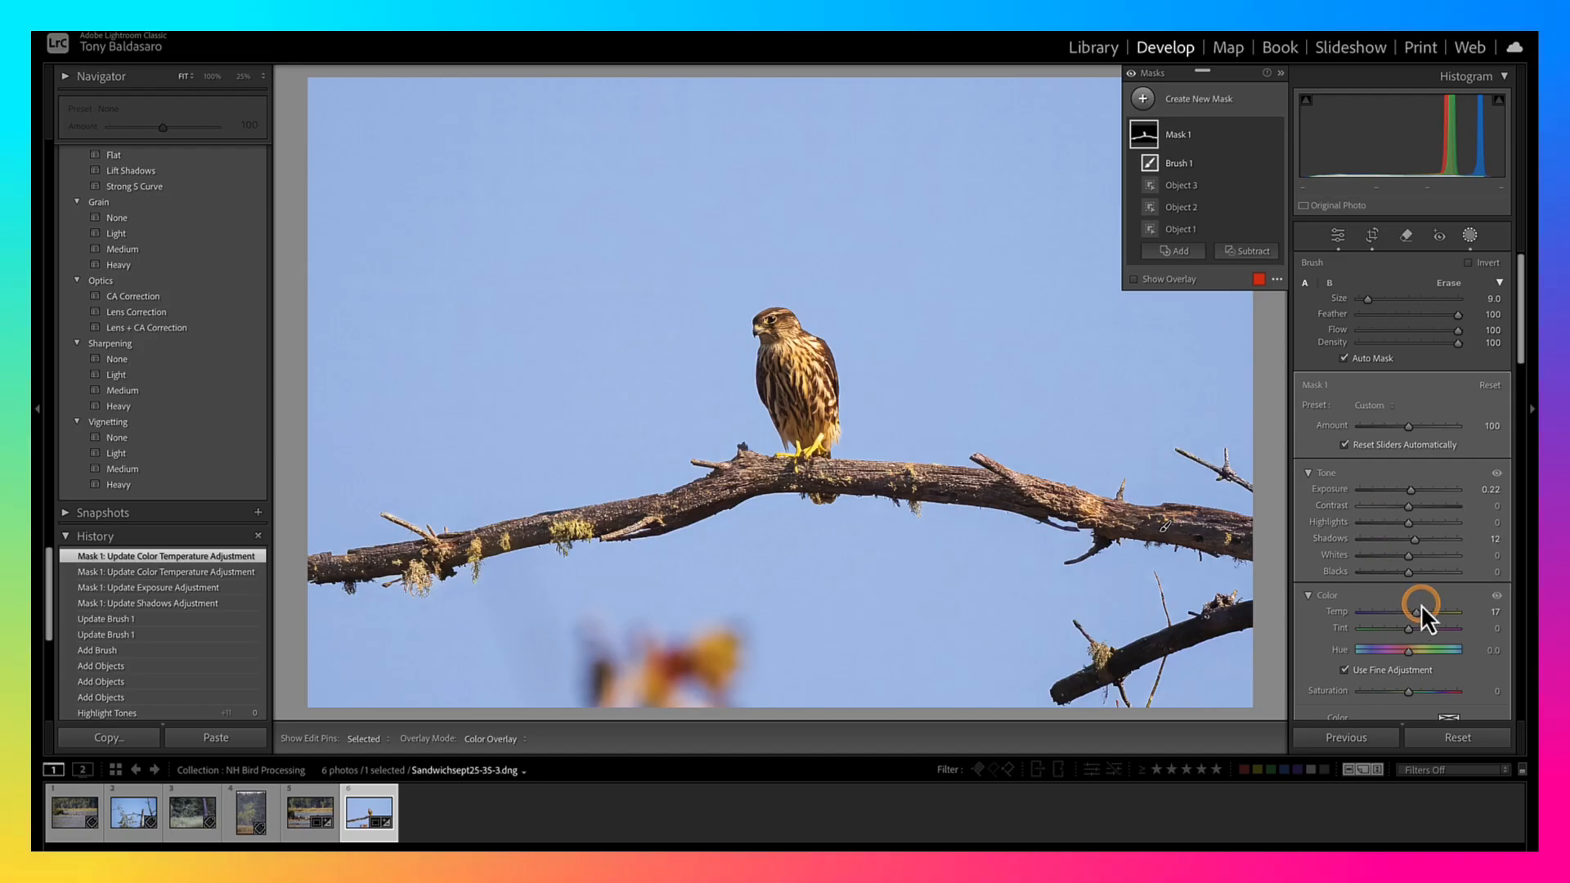
# Set Mask 1's texture to 11, highlights to -35 and whites to -31
pyautogui.scroll(-8, 1422, 607)
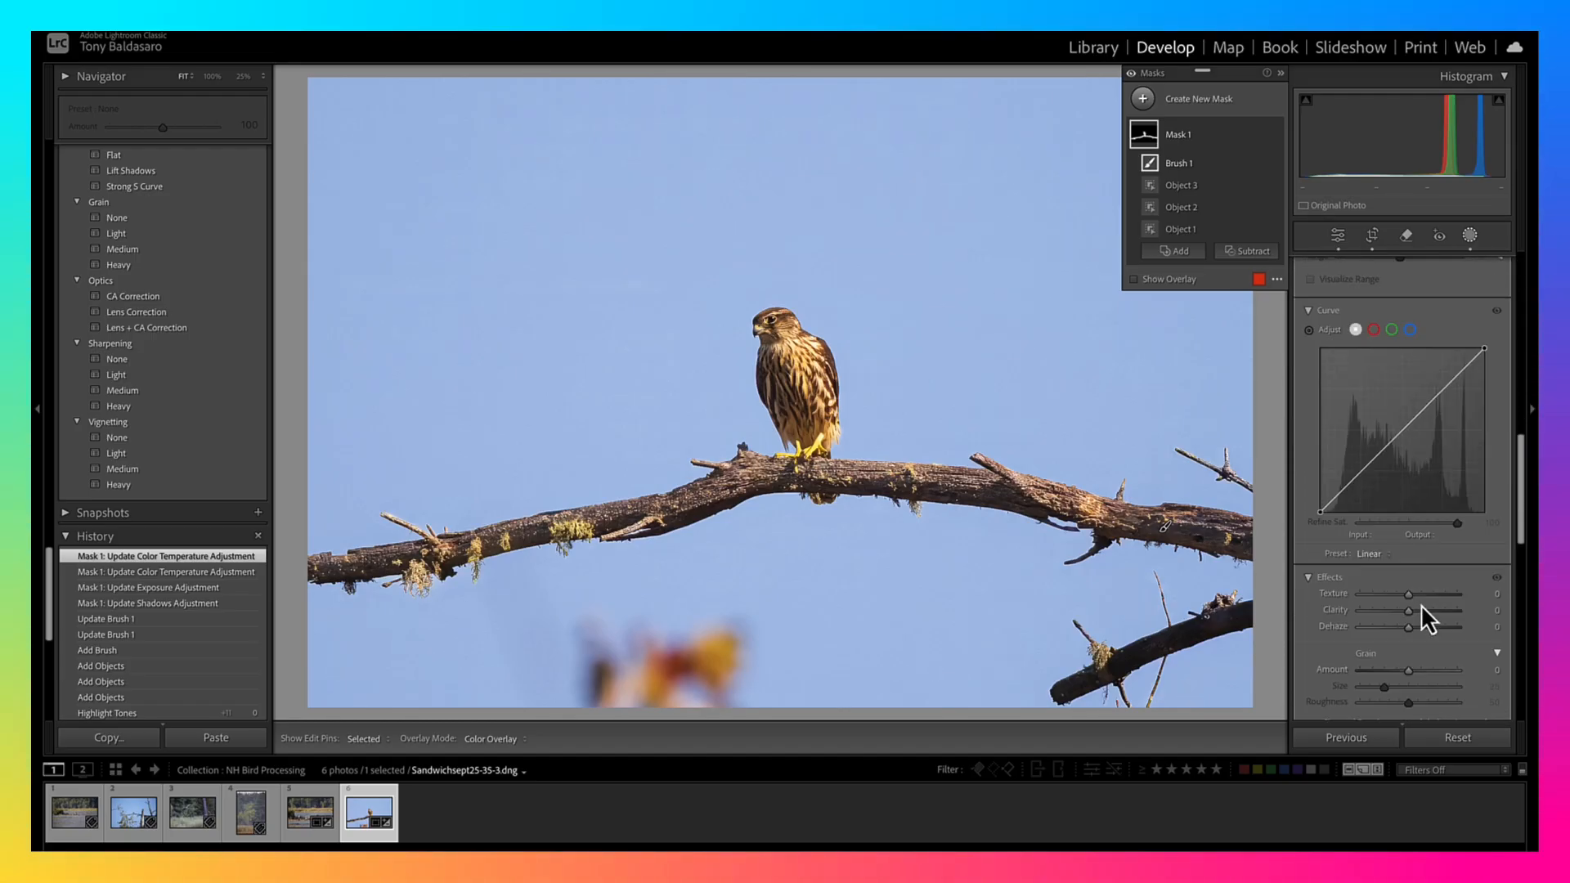
pyautogui.scroll(-3, 1423, 619)
pyautogui.moveTo(1408, 482); pyautogui.dragTo(1415, 481)
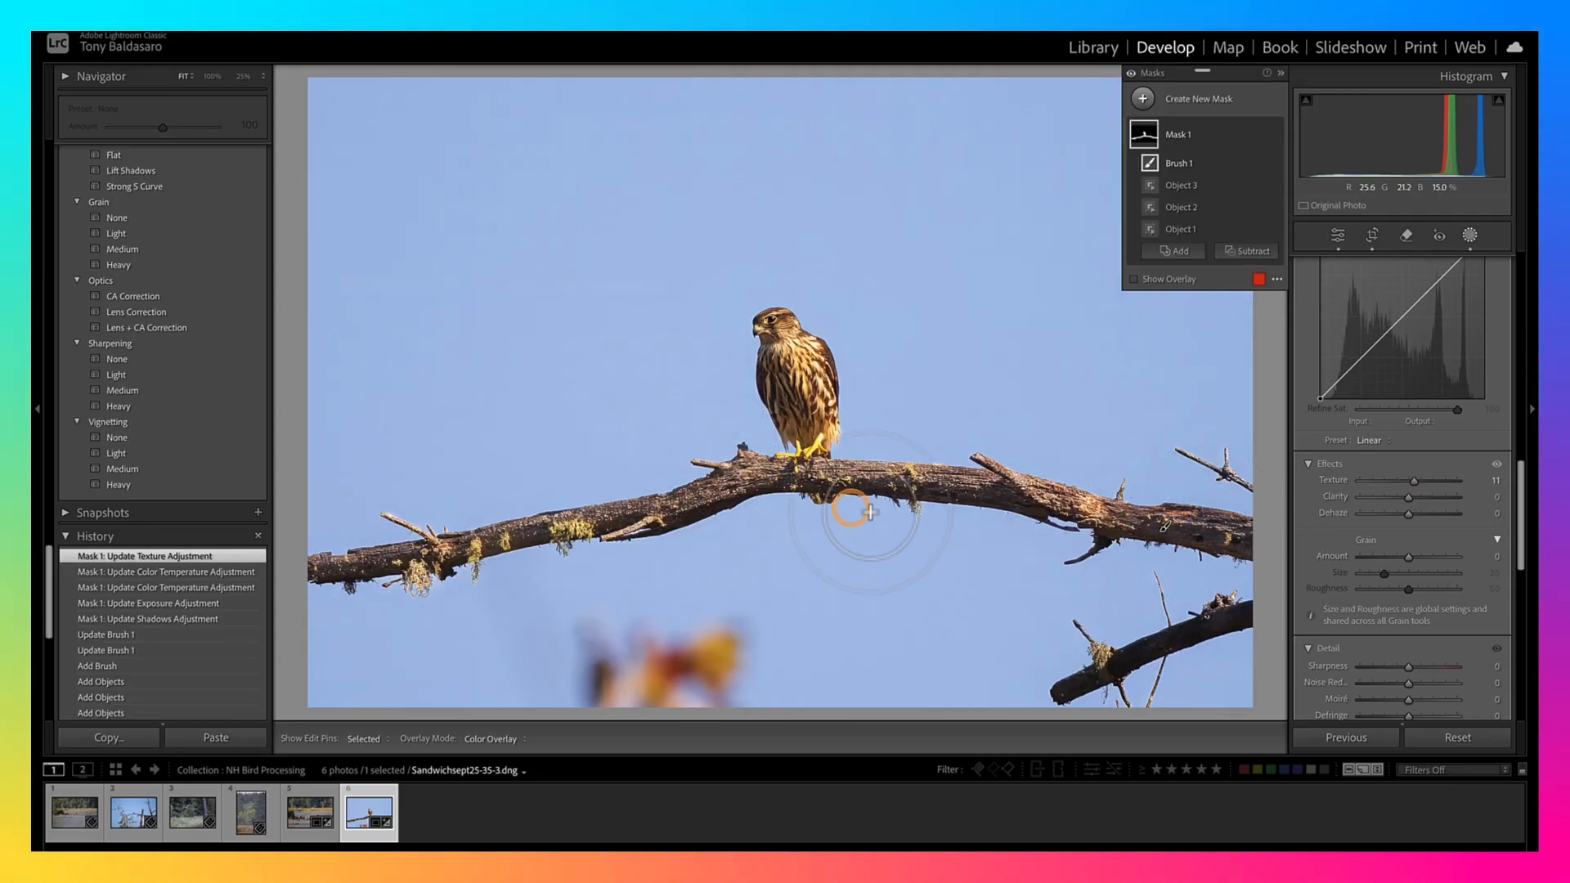
pyautogui.scroll(8, 1411, 473)
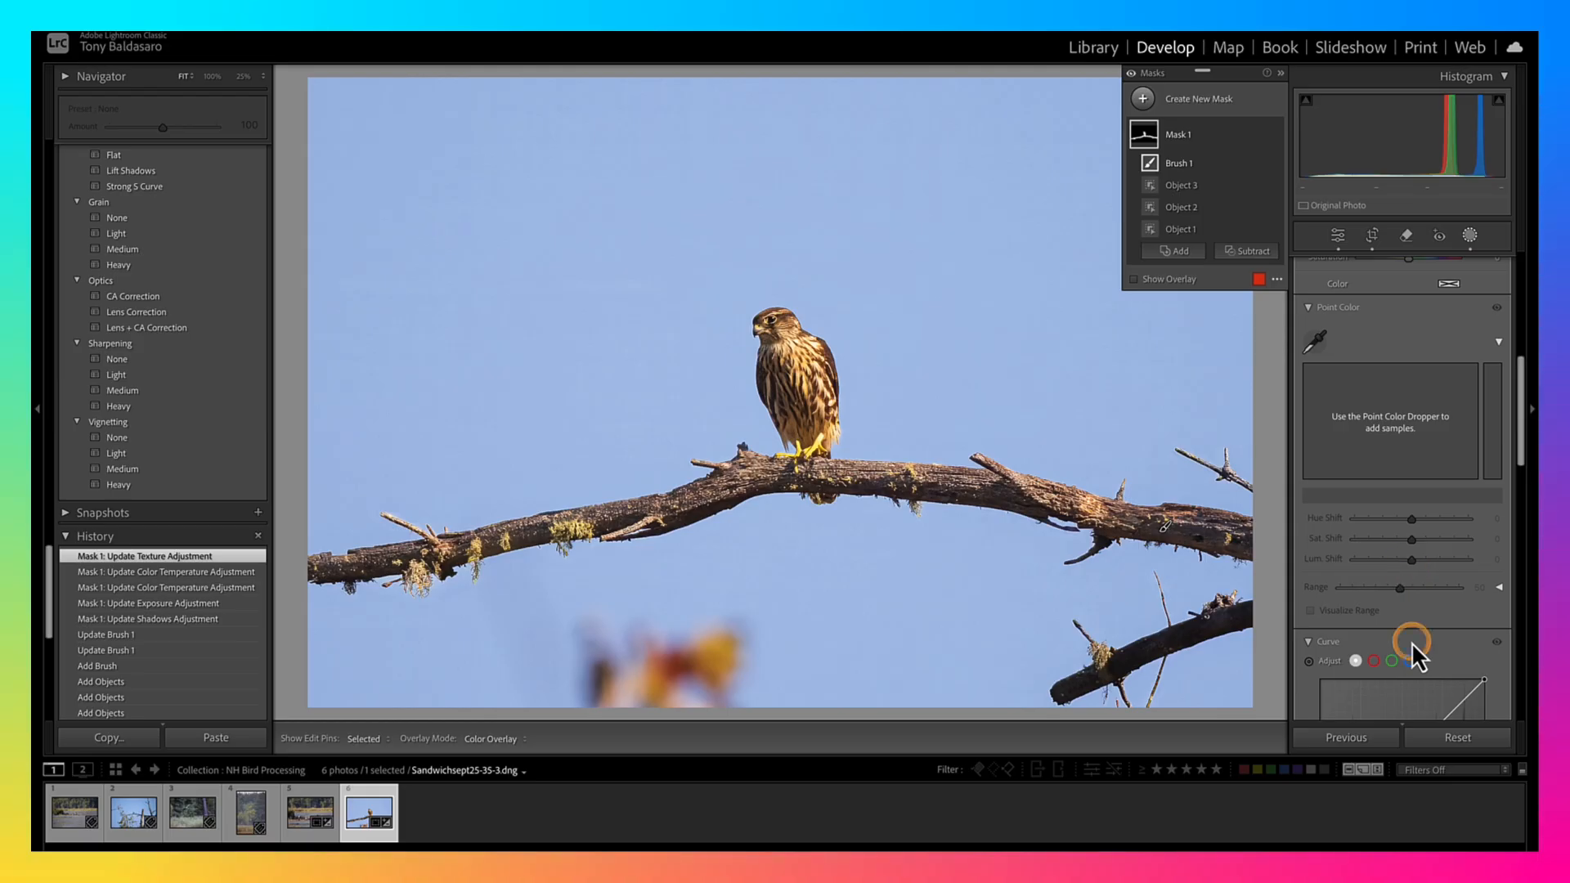
pyautogui.moveTo(1408, 527); pyautogui.dragTo(1396, 558)
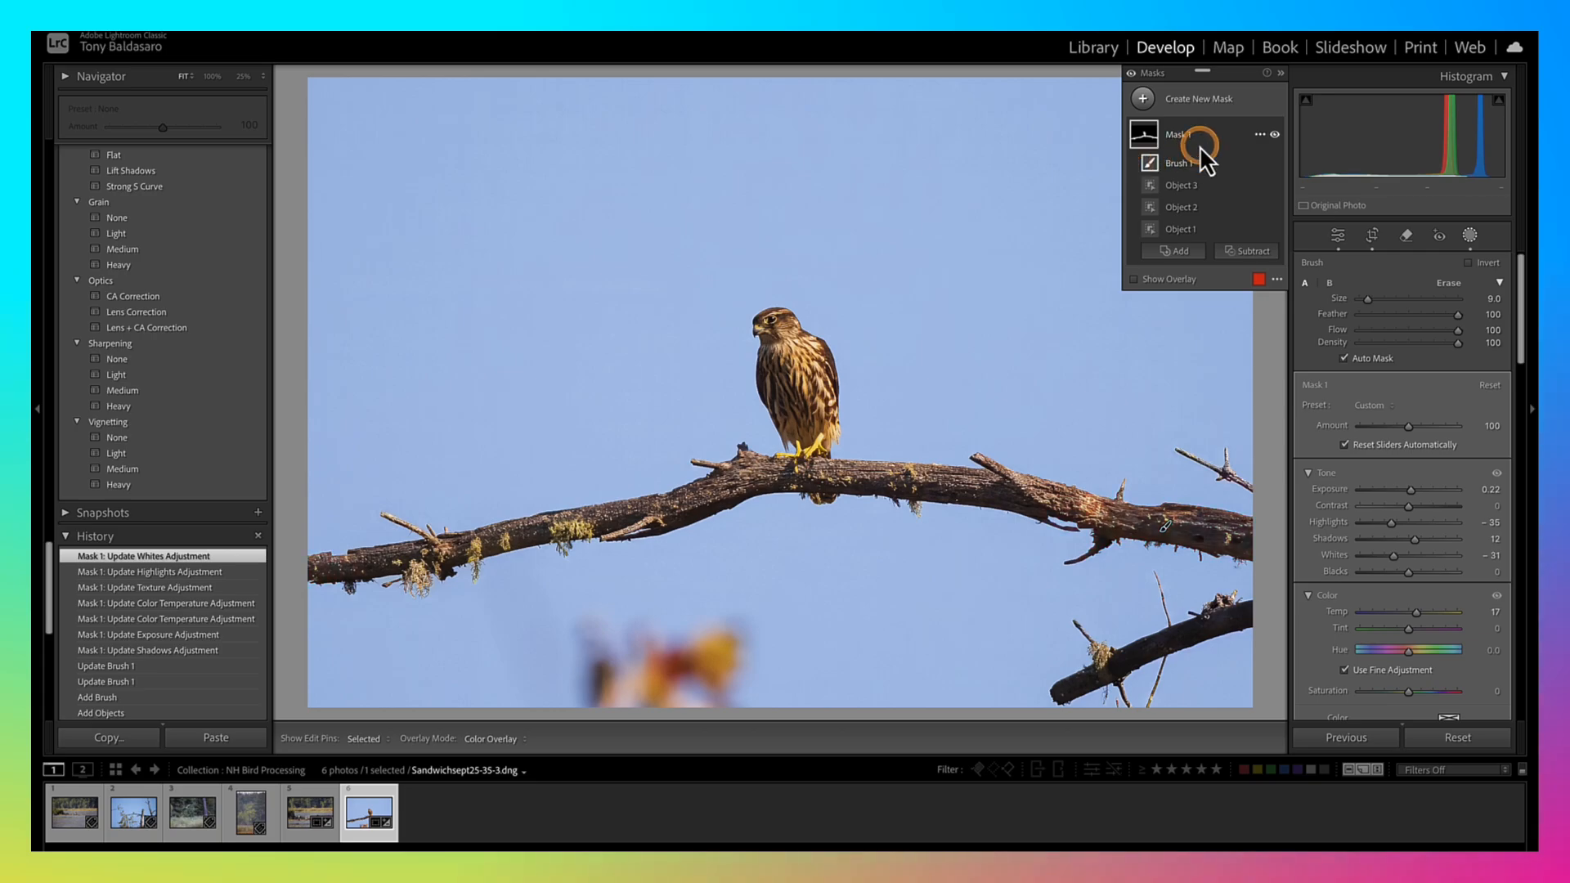
# Duplicate and invert Mask 1 to target the background, and check its coverage with the overlay
pyautogui.click(1260, 135)
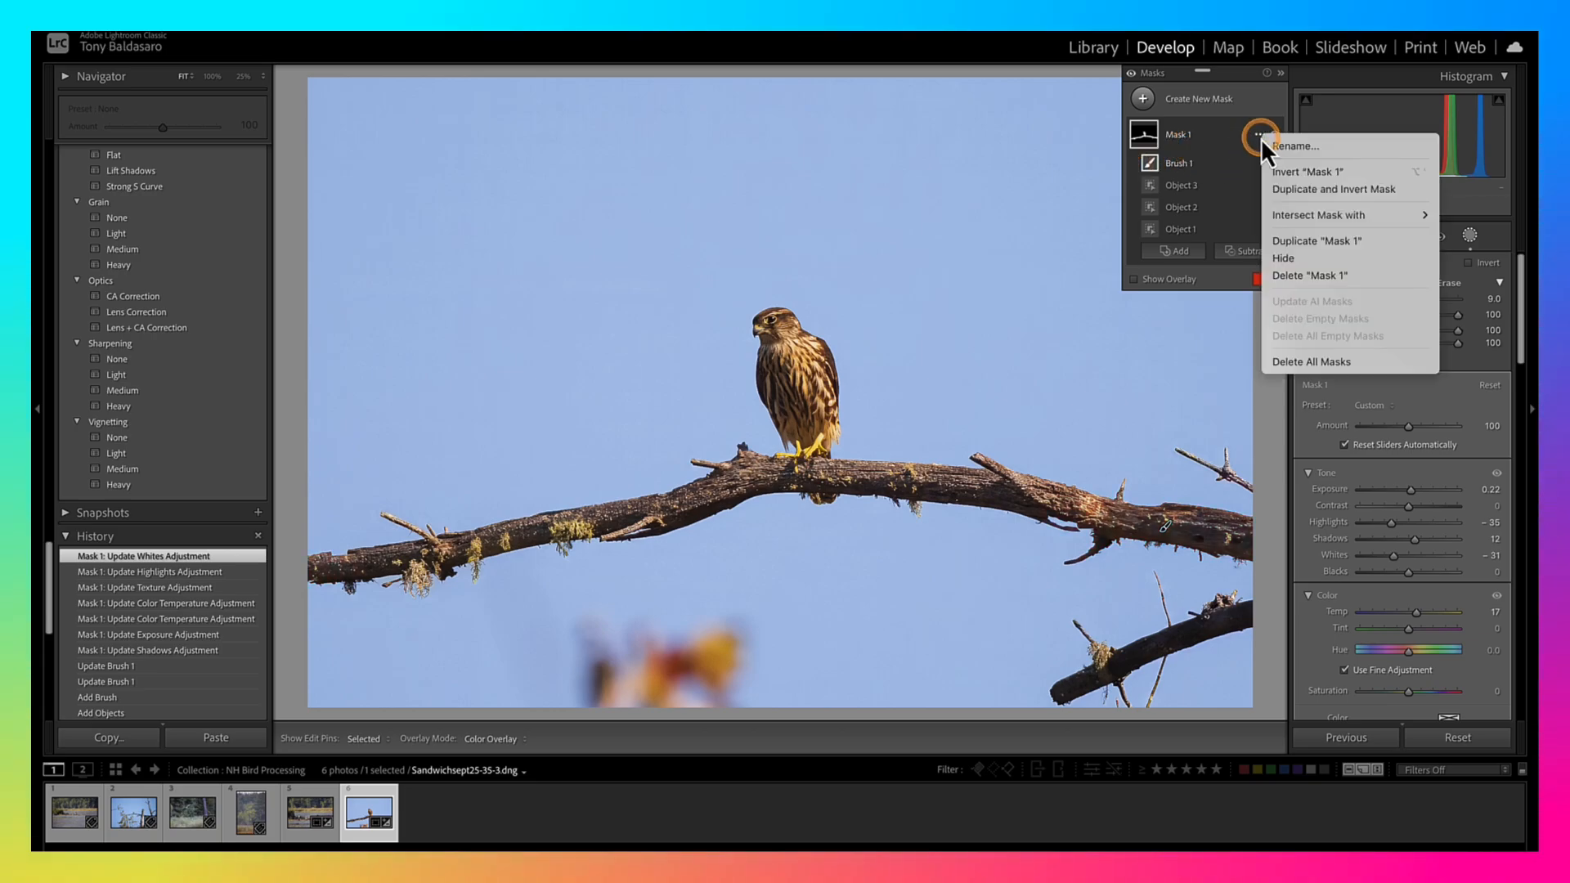
pyautogui.click(1284, 188)
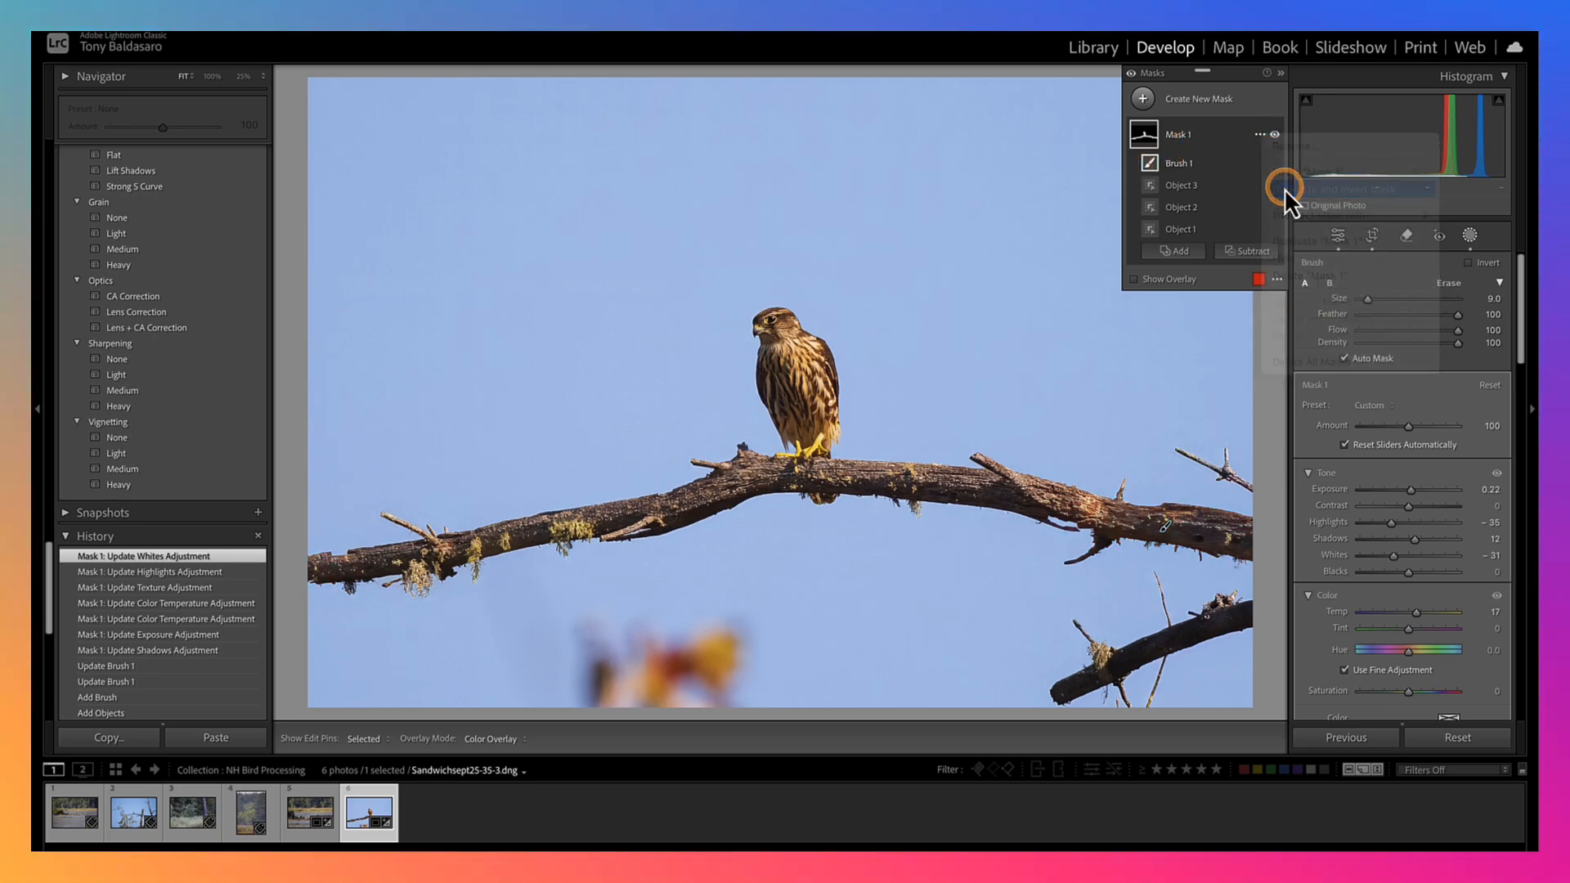
pyautogui.click(1135, 314)
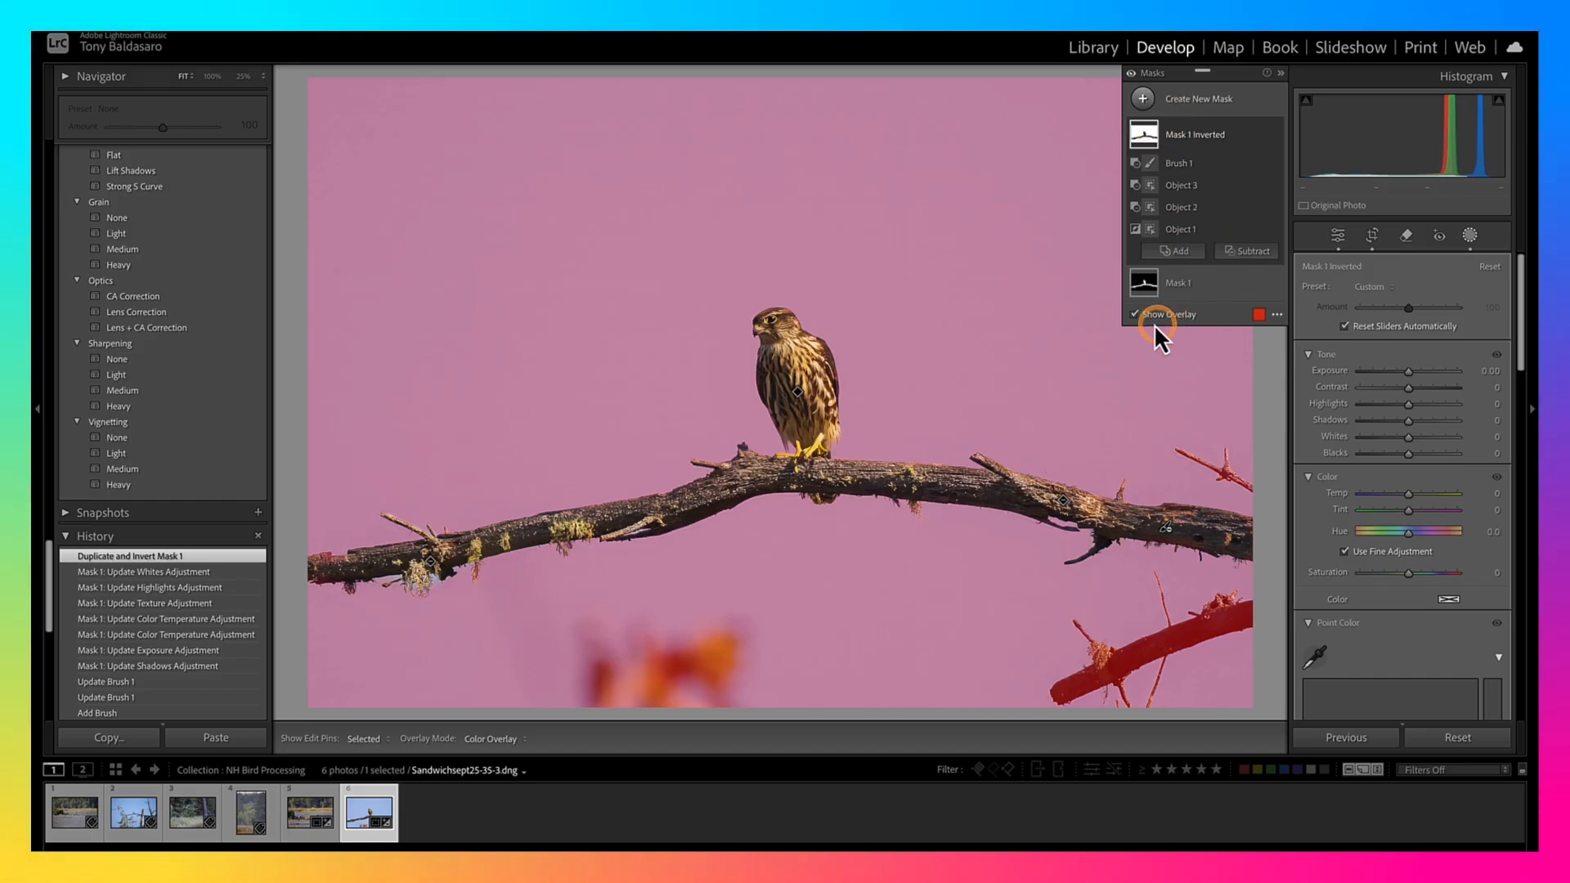
pyautogui.click(1135, 315)
# Set the inverted background mask's exposure to -0.31 and temperature to -6
pyautogui.moveTo(1409, 373); pyautogui.dragTo(1406, 374)
pyautogui.moveTo(1411, 493); pyautogui.dragTo(1406, 493)
pyautogui.moveTo(1410, 434); pyautogui.dragTo(1410, 434)
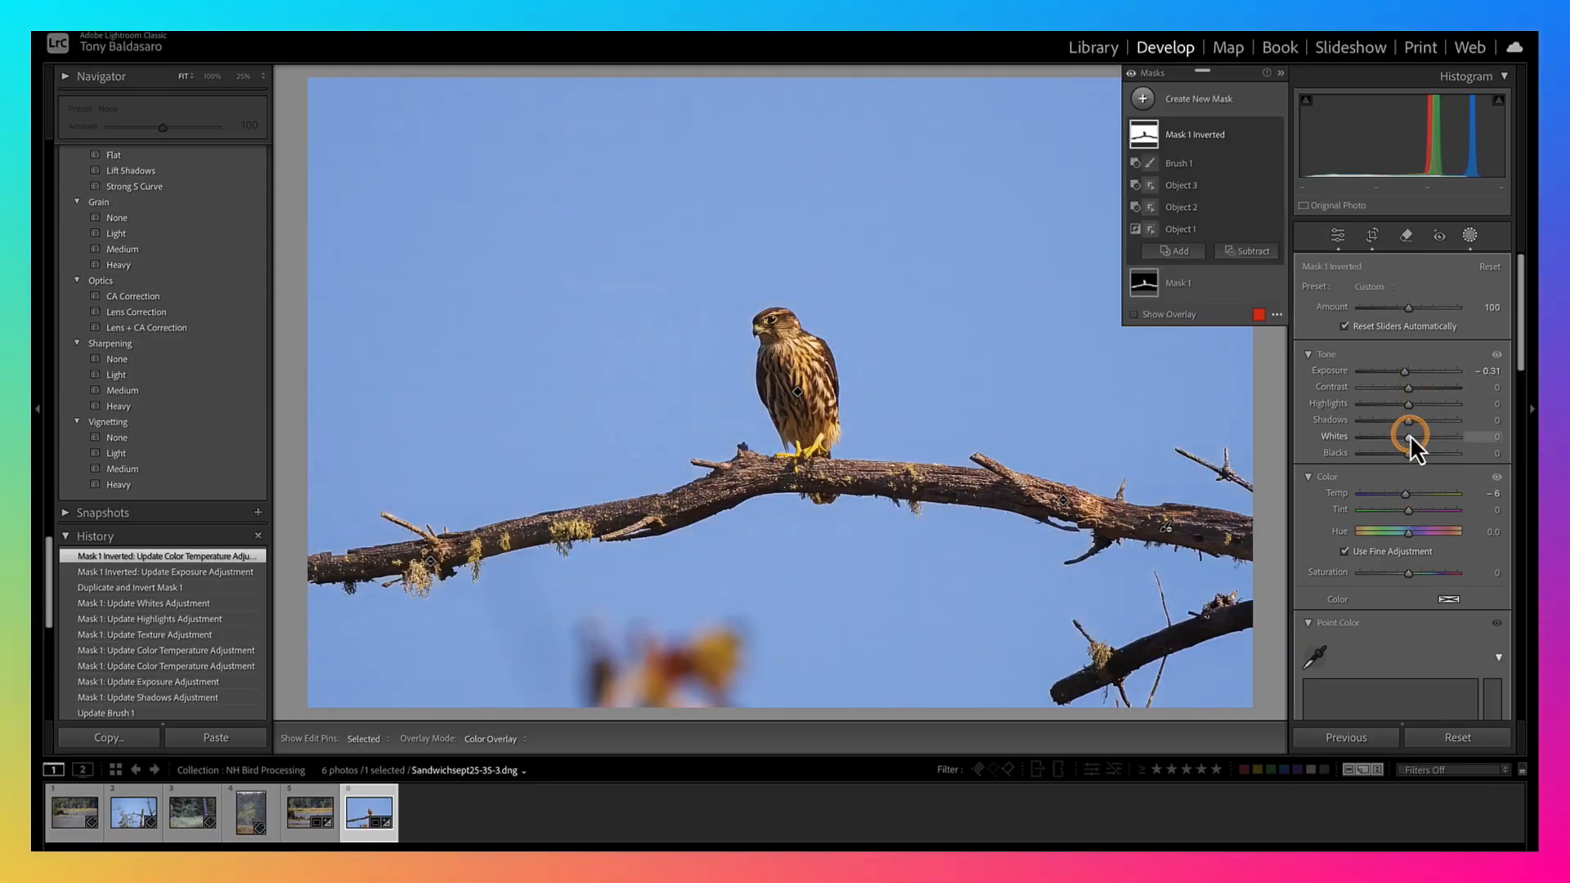
pyautogui.click(1422, 477)
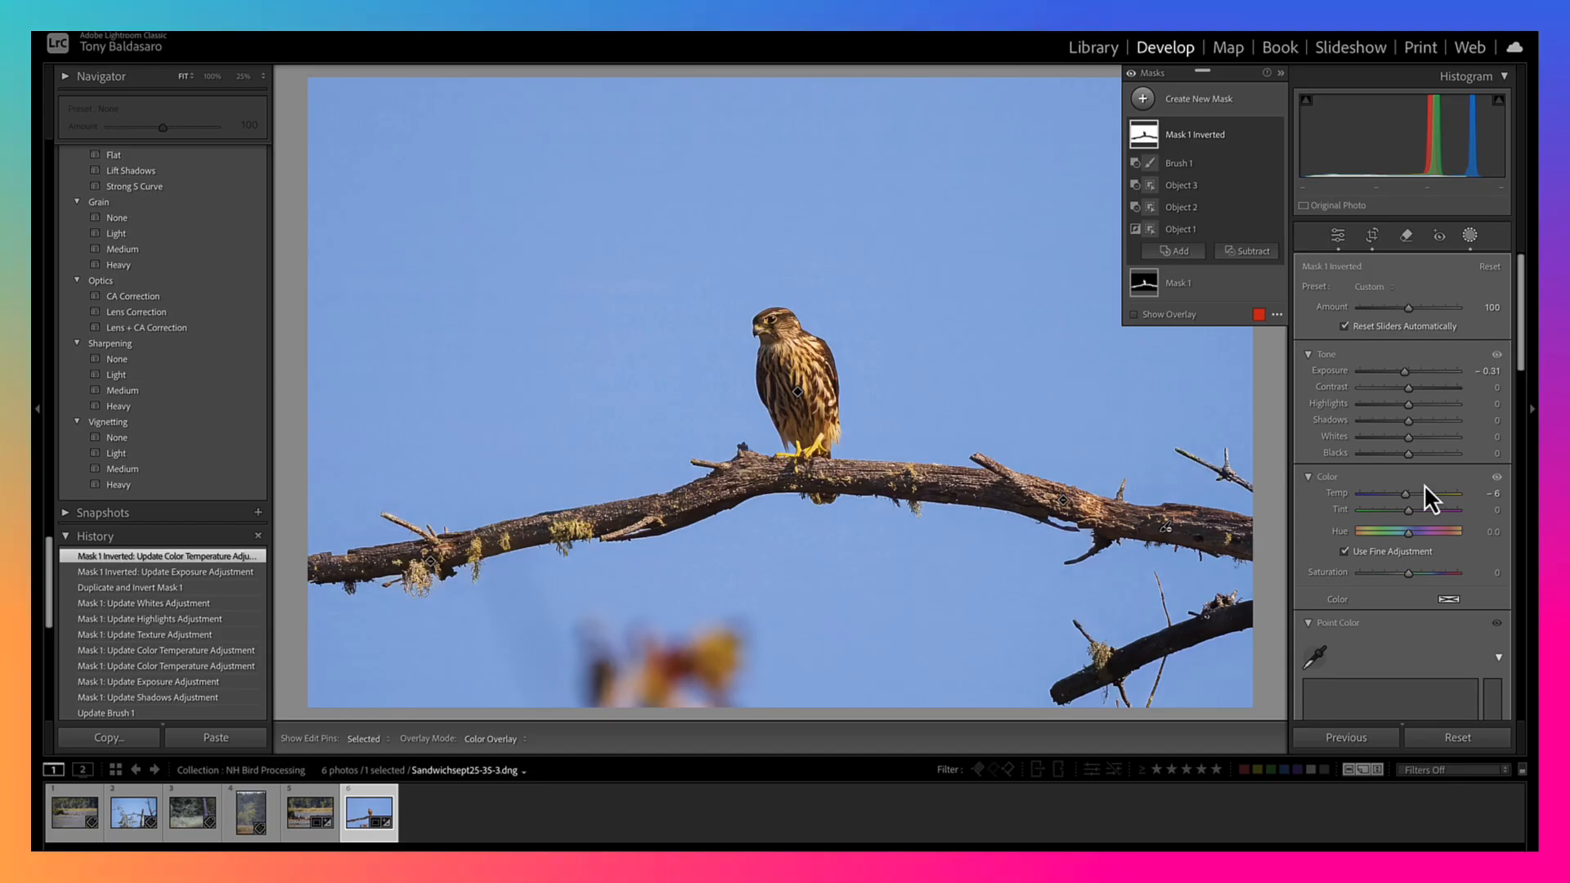
# Try an exposure of -2.12 on the inverted background mask, and settle on -0.41
pyautogui.click(1408, 409)
pyautogui.click(1406, 372)
pyautogui.moveTo(1383, 373); pyautogui.dragTo(1383, 373)
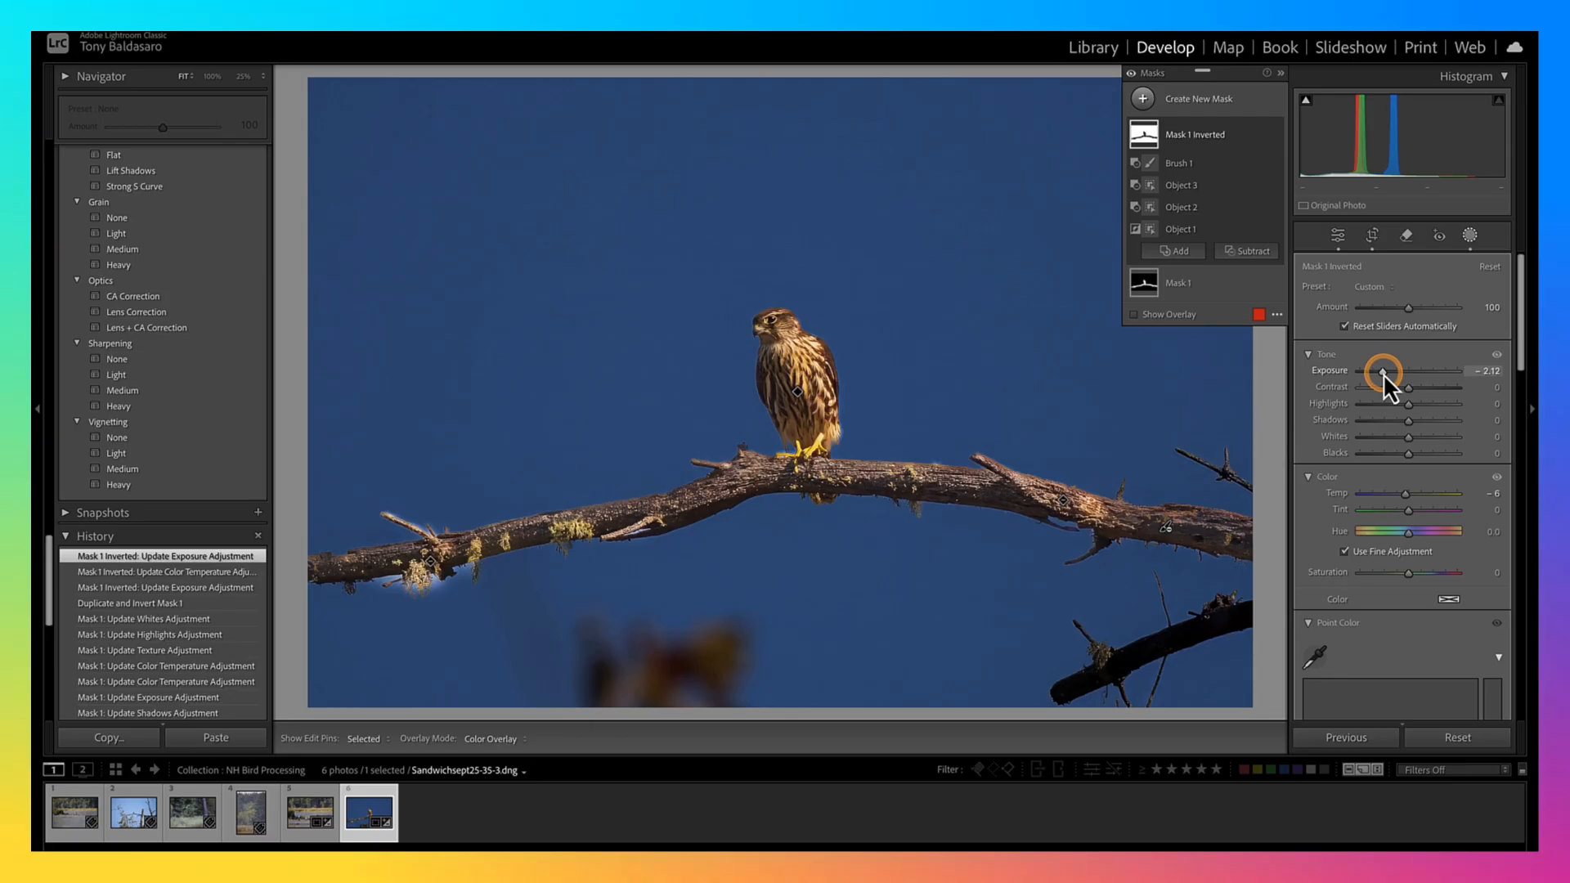
pyautogui.moveTo(1382, 373); pyautogui.dragTo(1405, 370)
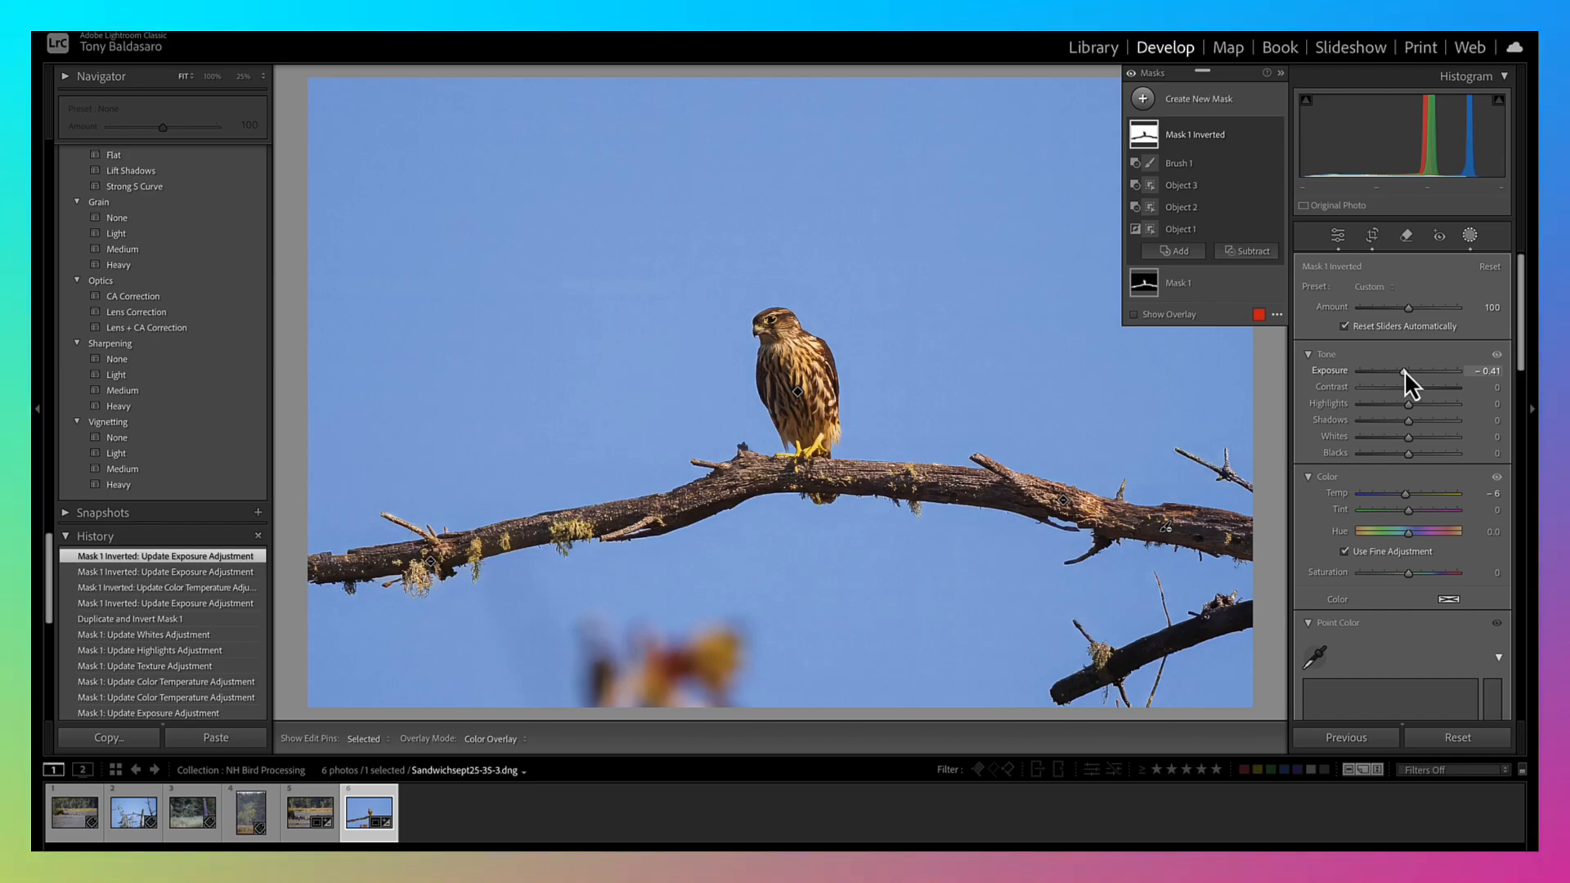
pyautogui.click(1421, 394)
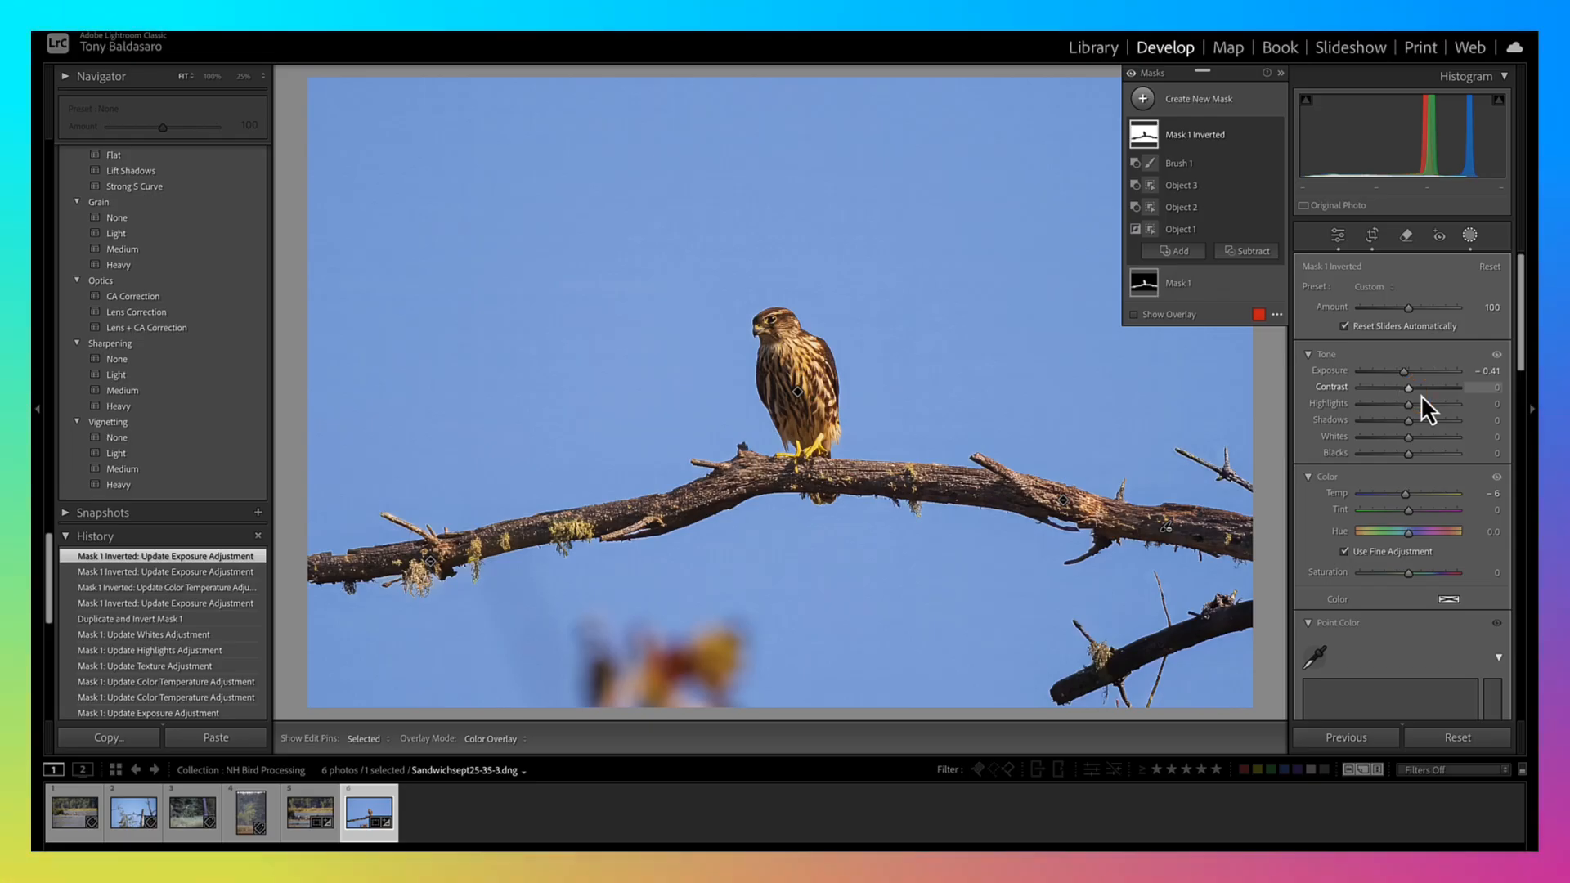
pyautogui.click(1011, 342)
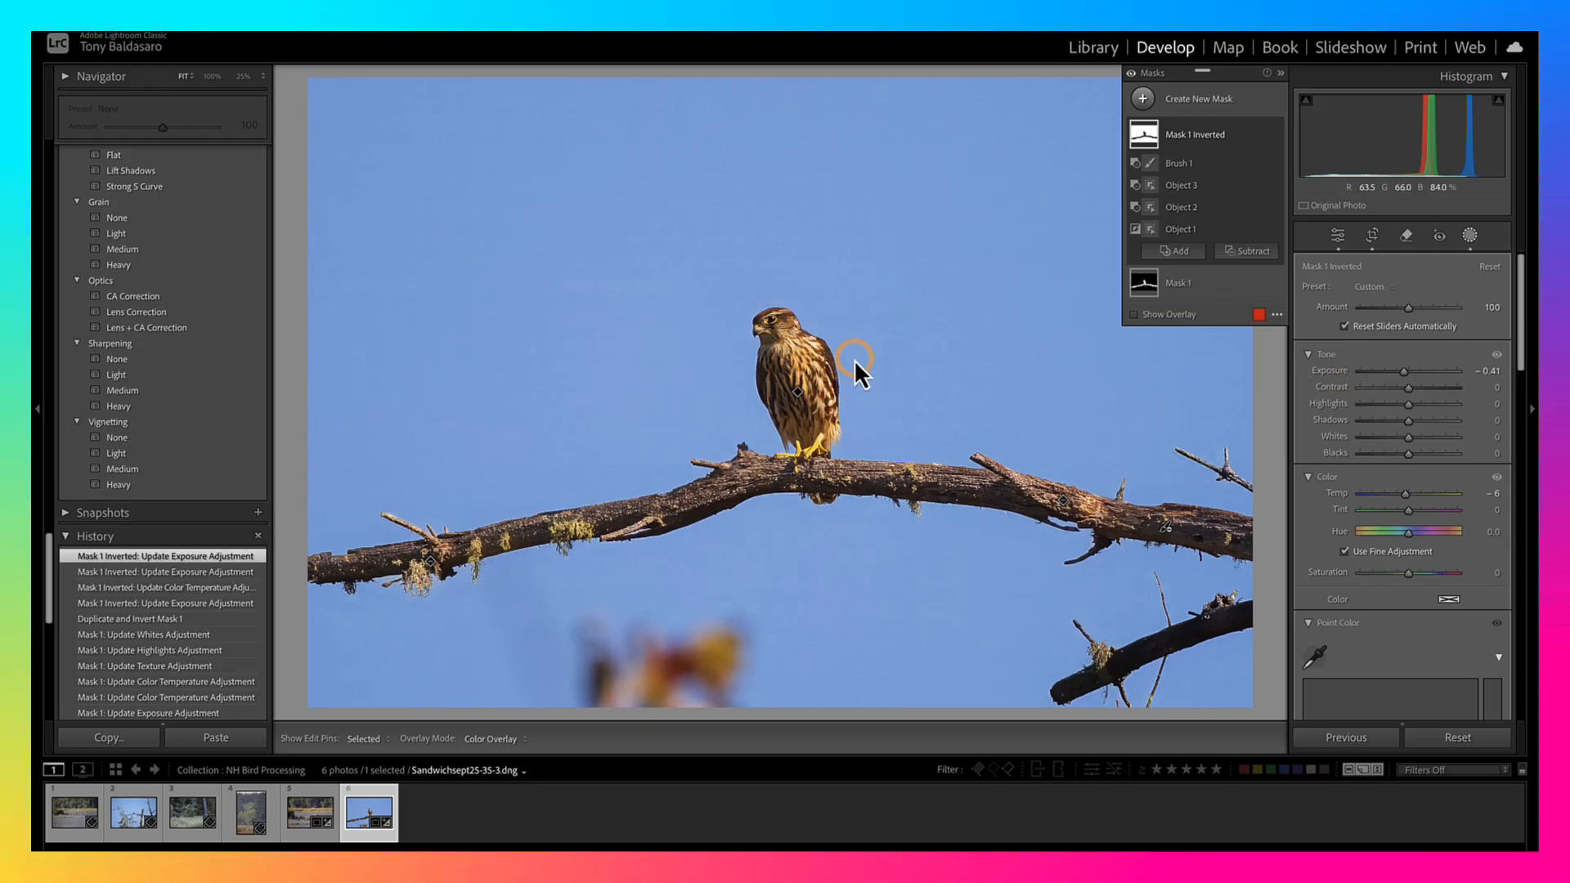
# Create a radial gradient mask as a wide ellipse around the hawk and move its centre up onto the bird's body
pyautogui.click(1213, 99)
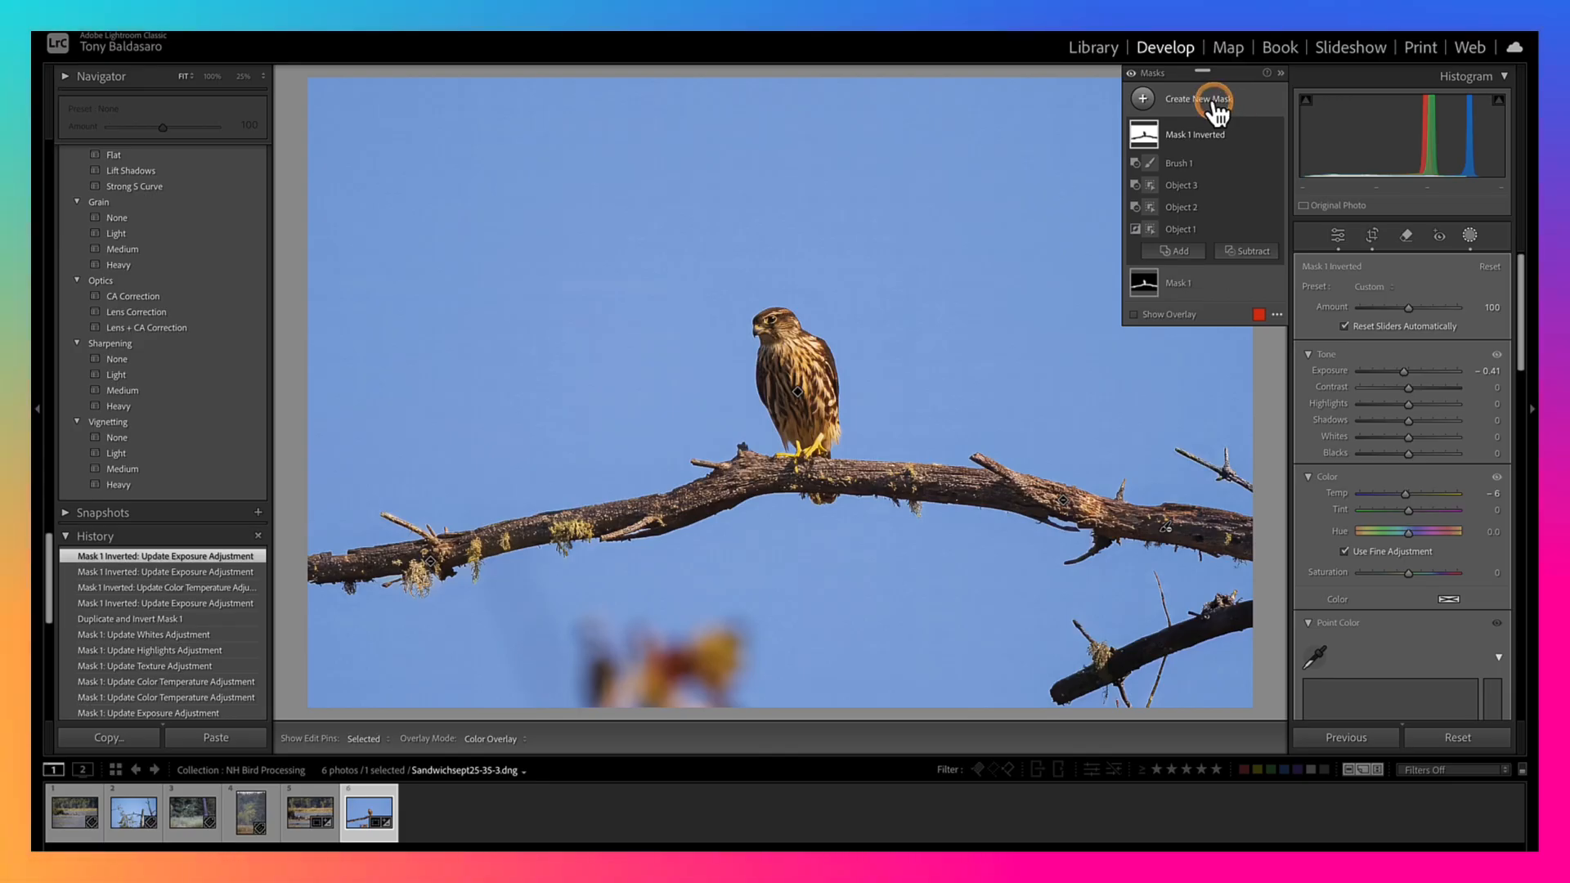
pyautogui.click(1213, 233)
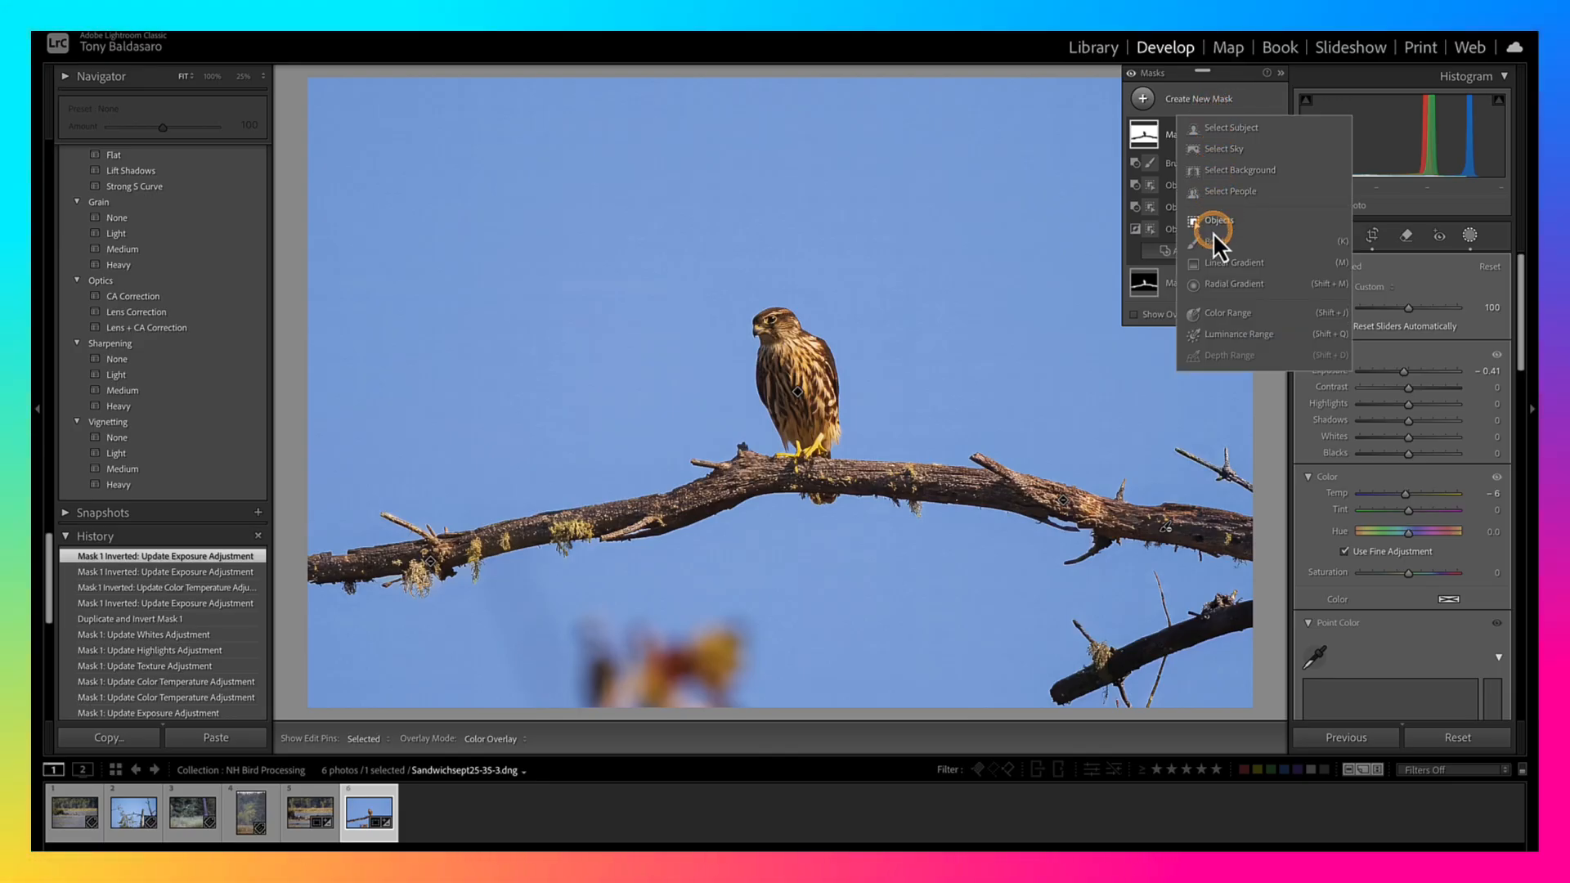
pyautogui.click(1209, 283)
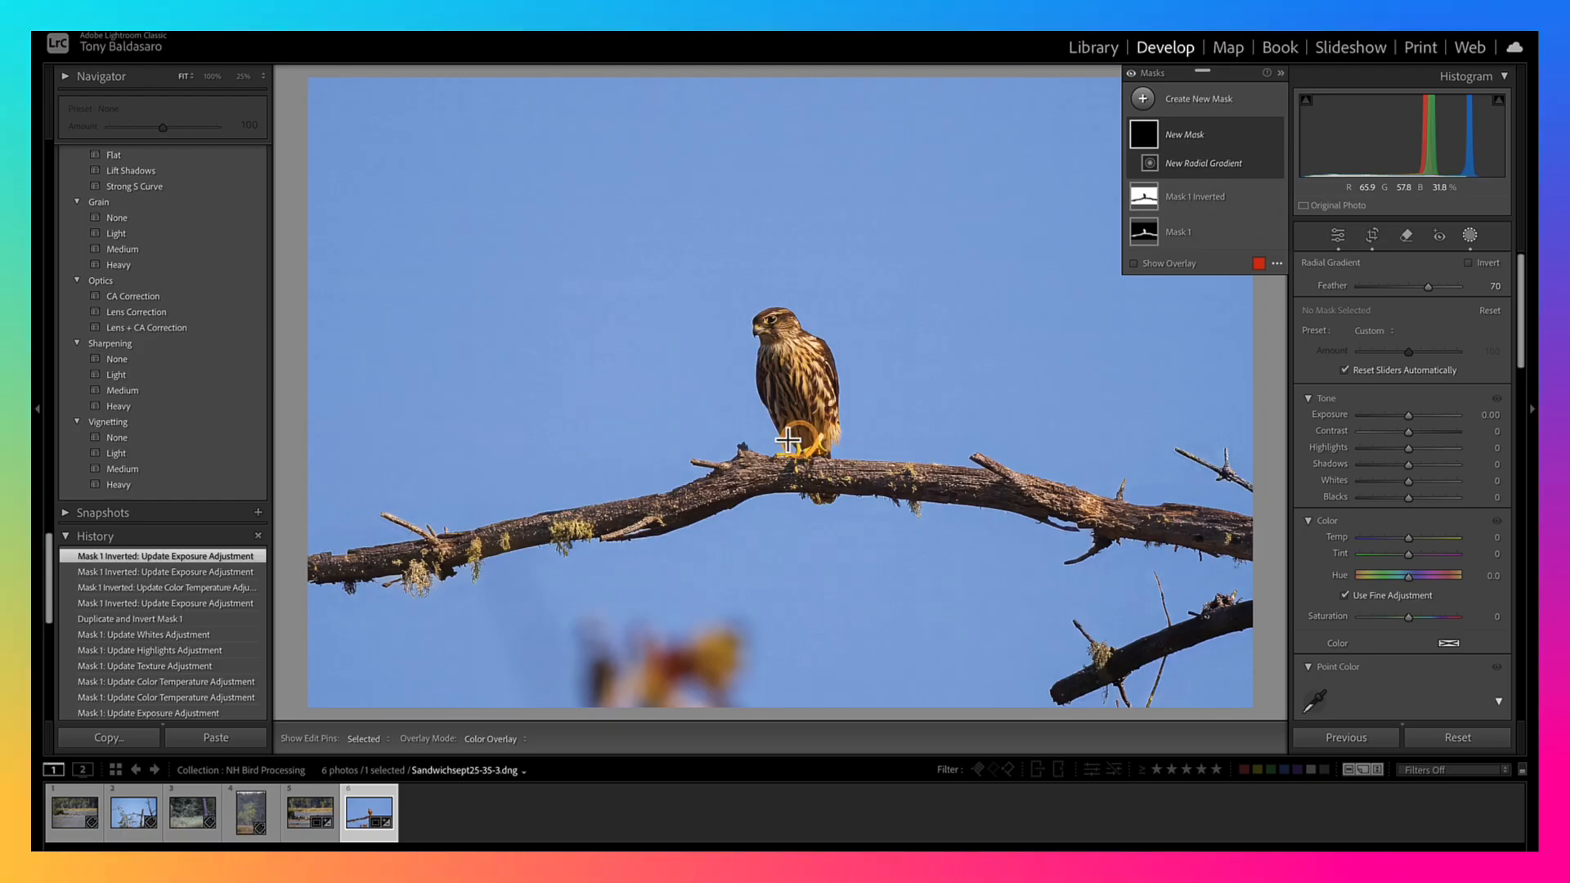
pyautogui.moveTo(786, 440)
pyautogui.mouseDown()
pyautogui.moveTo(1227, 597)
pyautogui.moveTo(1297, 603)
pyautogui.mouseUp()
pyautogui.moveTo(851, 449); pyautogui.dragTo(865, 411)
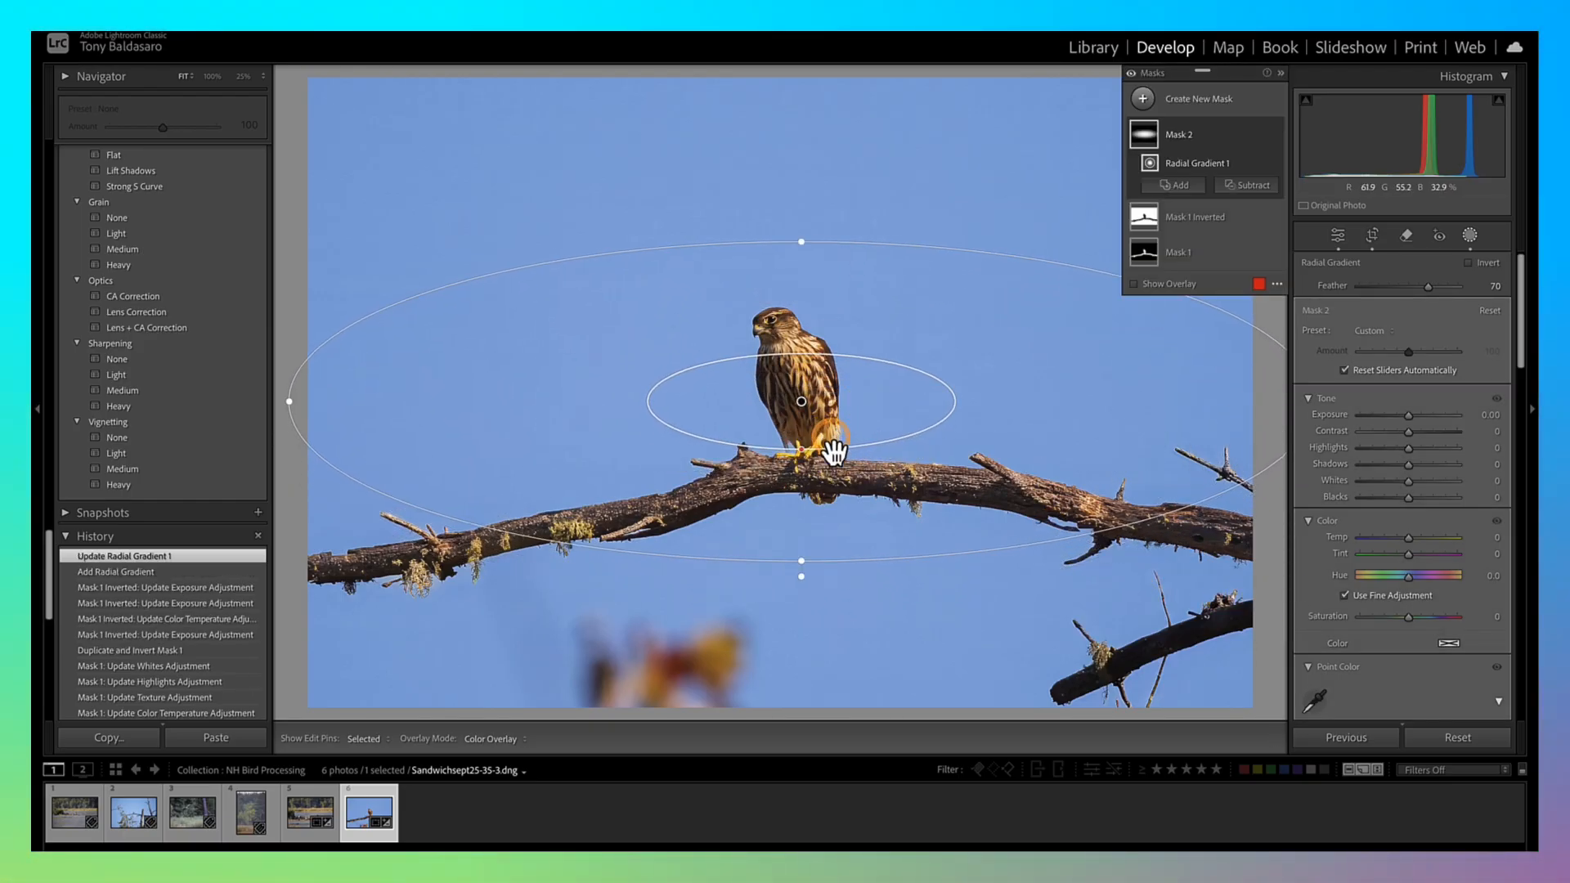
# Stretch the radial gradient around the hawk taller and reduce its feather to 62
pyautogui.moveTo(803, 565); pyautogui.dragTo(801, 615)
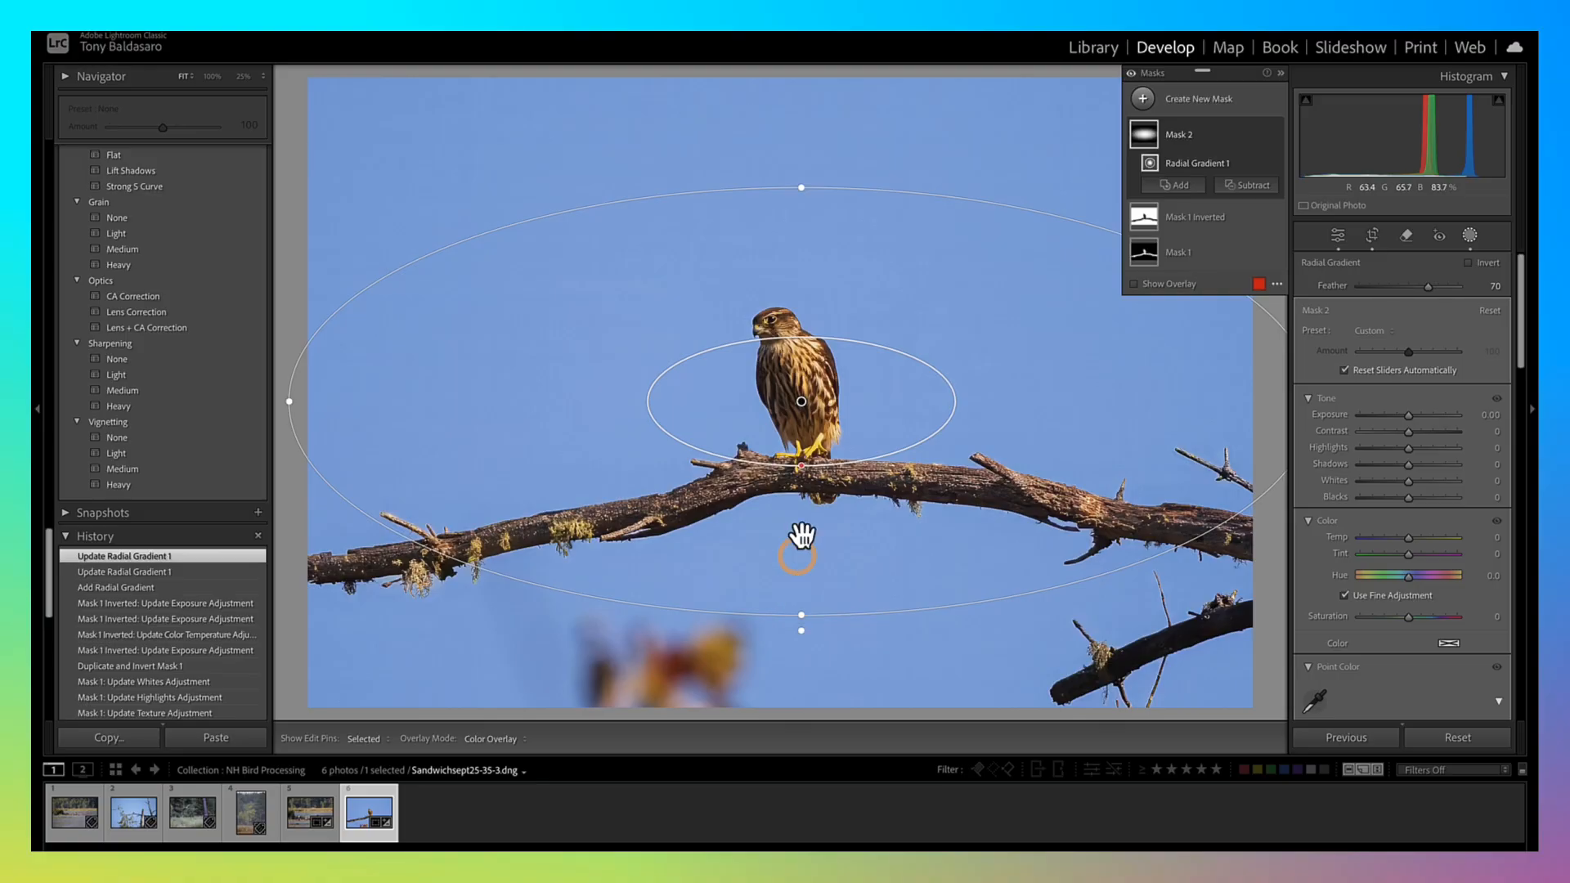
pyautogui.moveTo(802, 462); pyautogui.dragTo(800, 479)
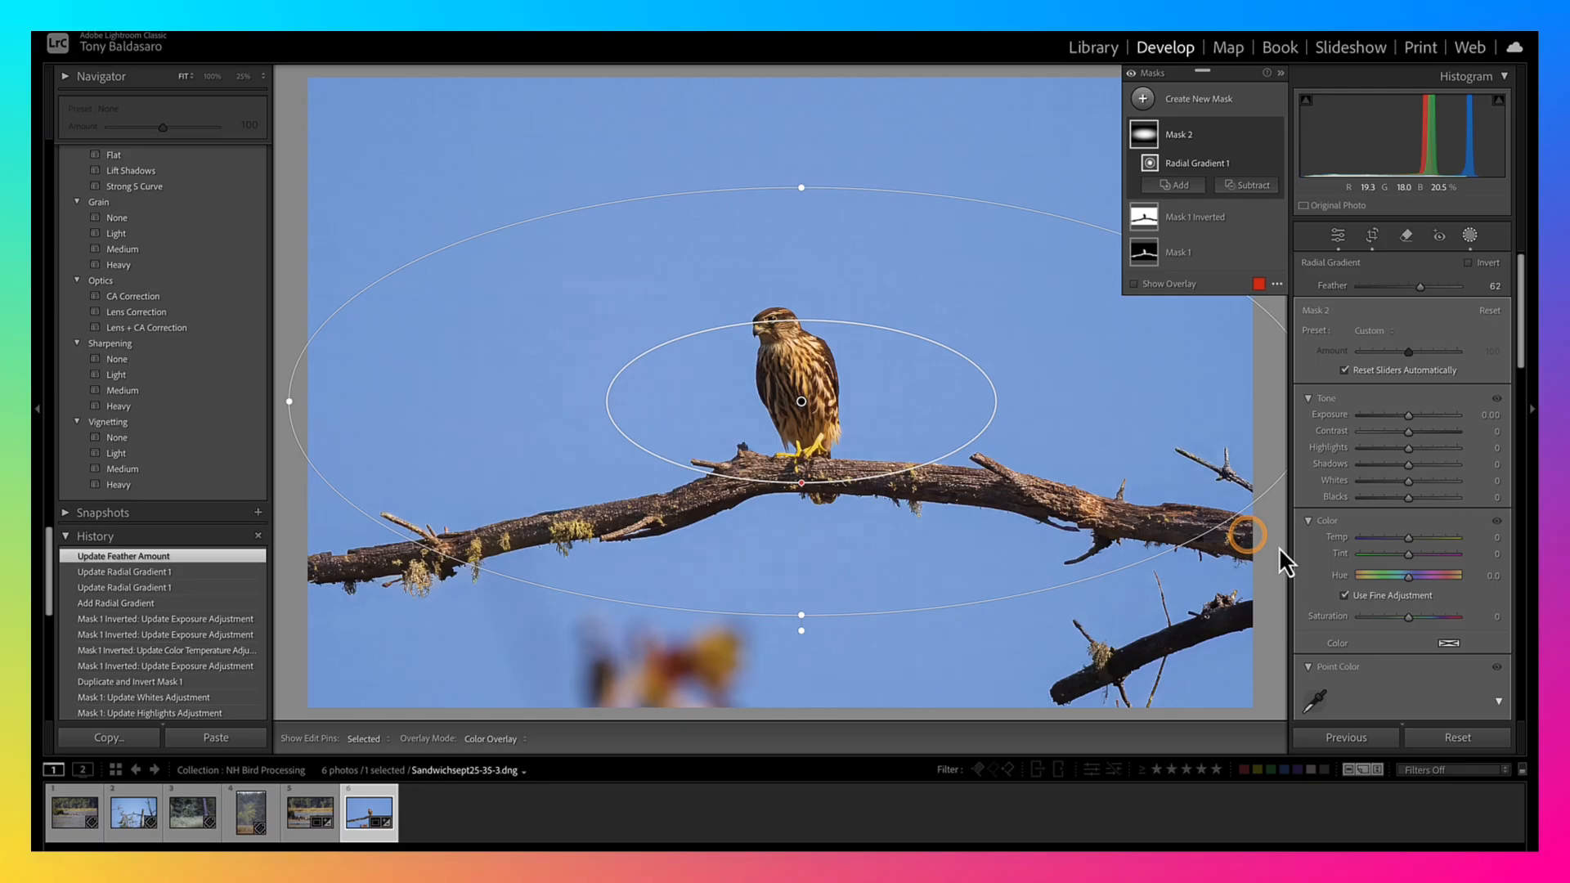
# Set the radial gradient mask's exposure to 0.23 and its temperature to 9
pyautogui.moveTo(1408, 415); pyautogui.dragTo(1412, 416)
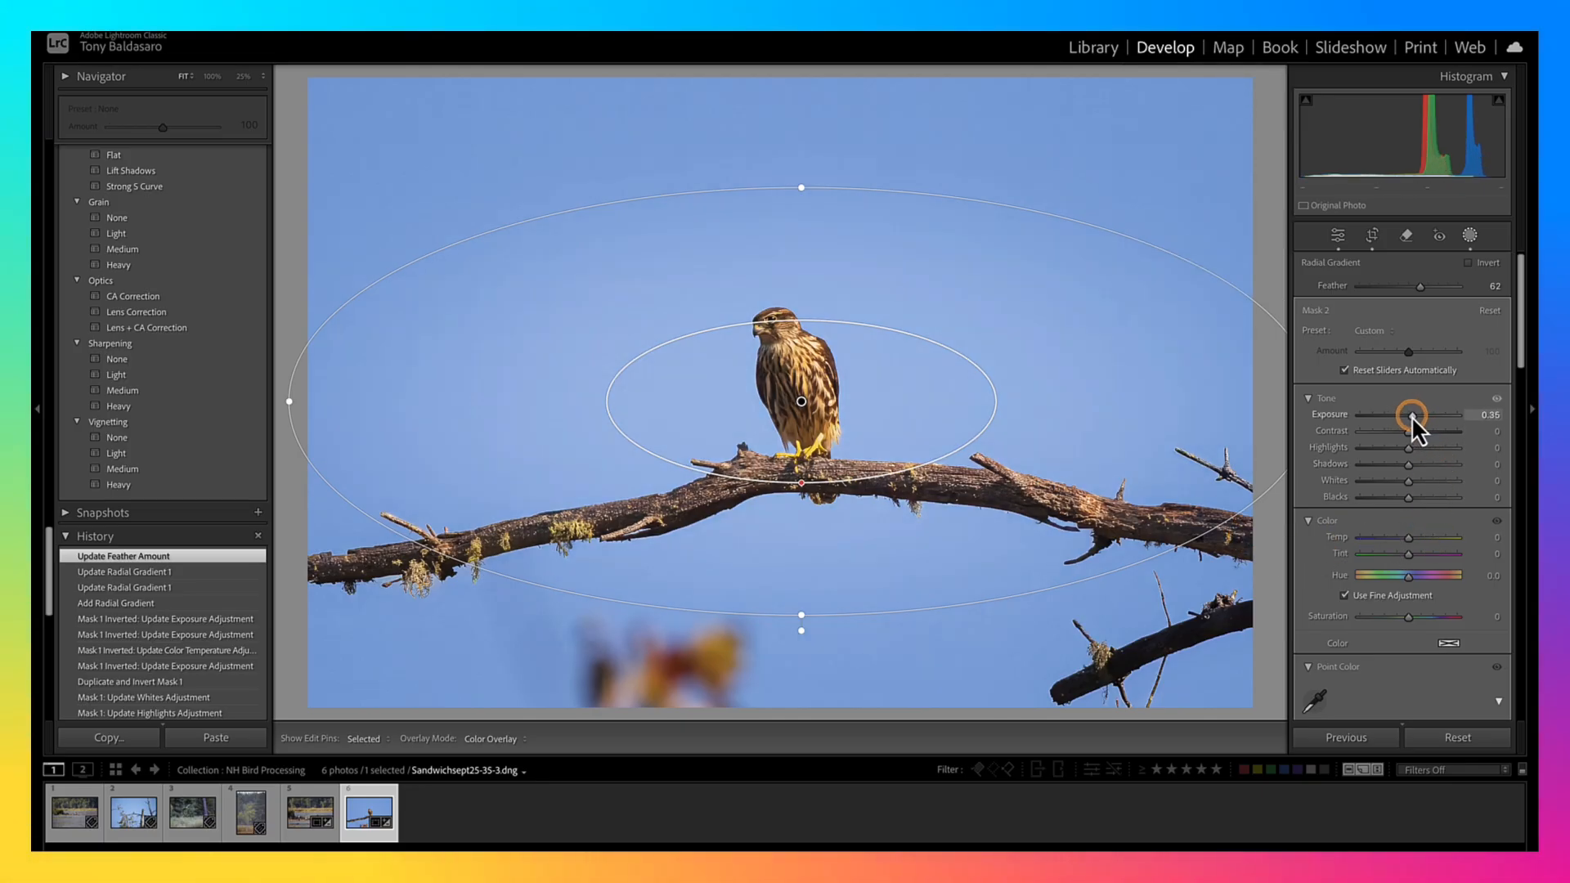
pyautogui.moveTo(1411, 415); pyautogui.dragTo(1411, 415)
pyautogui.click(1407, 536)
pyautogui.moveTo(1409, 538); pyautogui.dragTo(1413, 538)
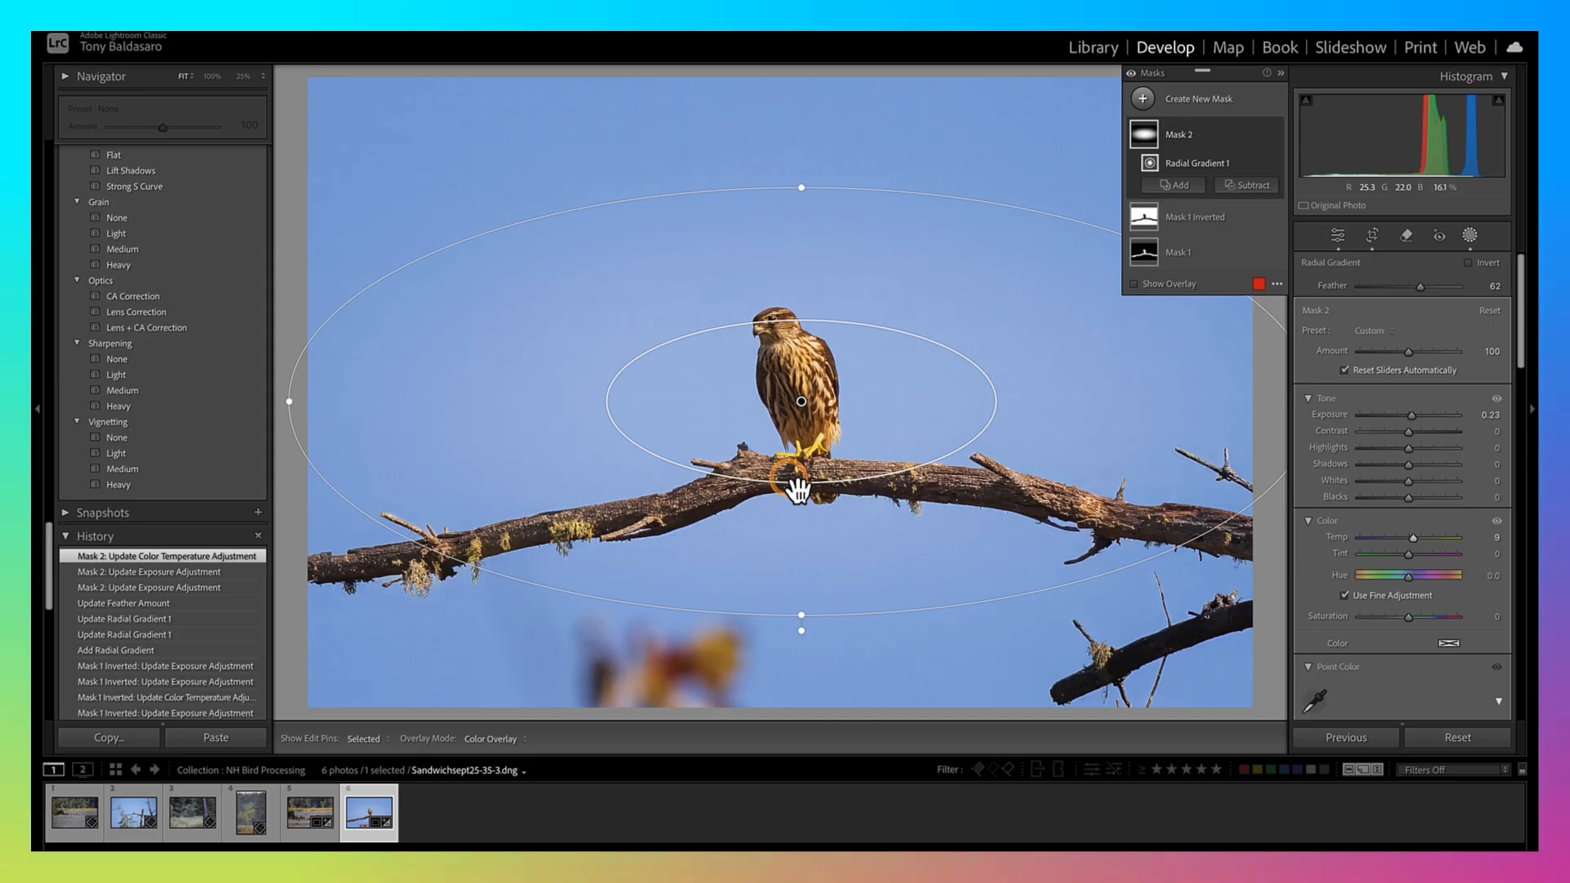
# Lower the radial gradient's feather to 43 and stretch the ellipse taller, then compare the photo with Mask 2 hidden and shown
pyautogui.moveTo(800, 489); pyautogui.dragTo(799, 533)
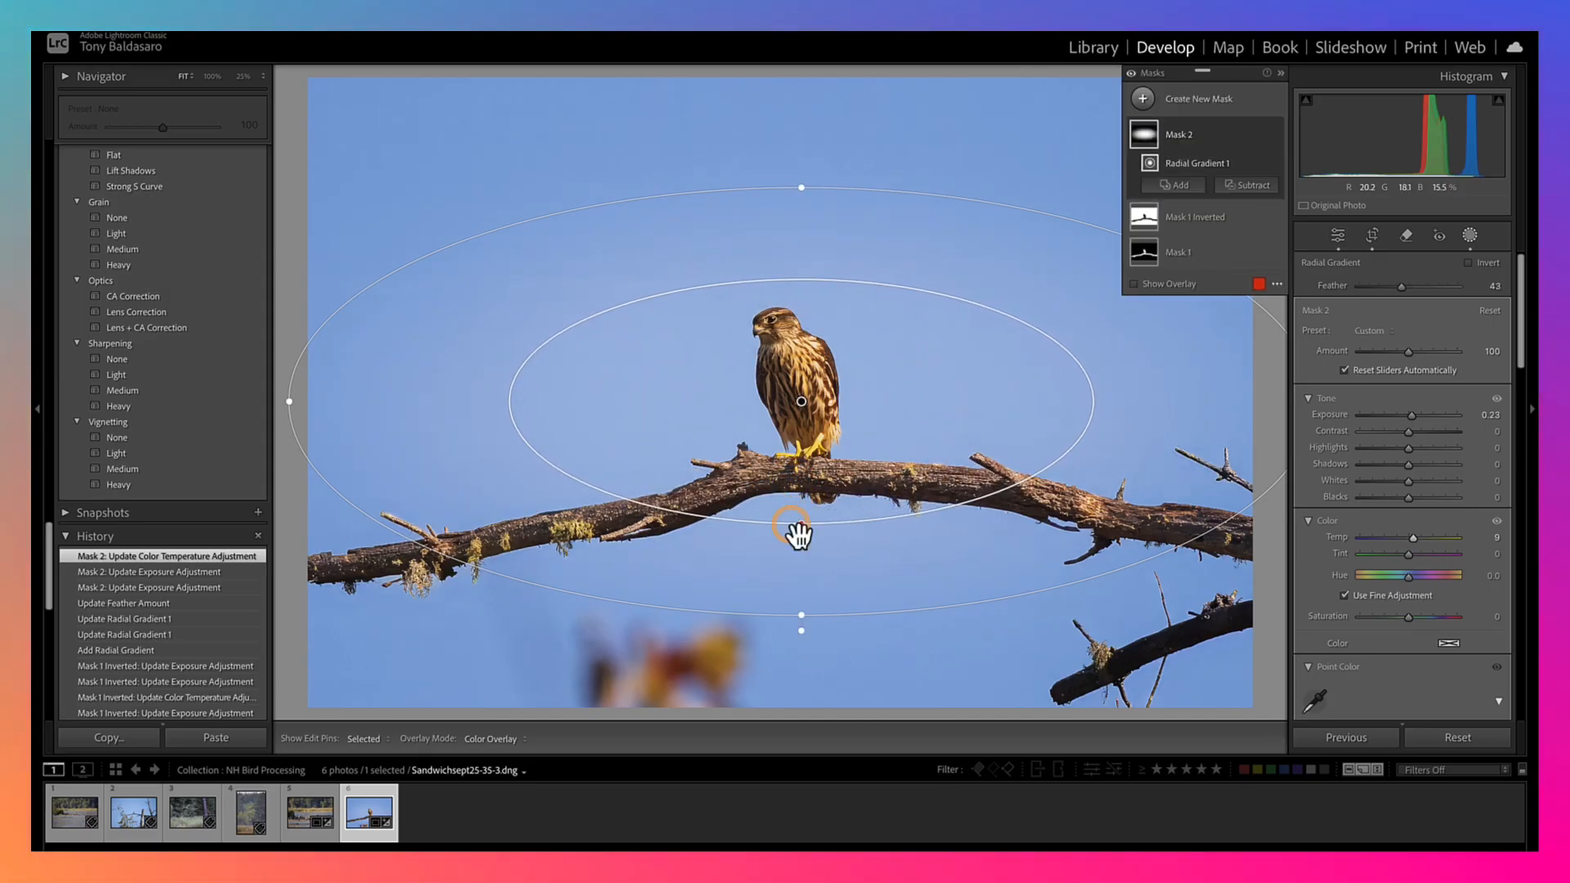
pyautogui.moveTo(803, 615); pyautogui.dragTo(786, 677)
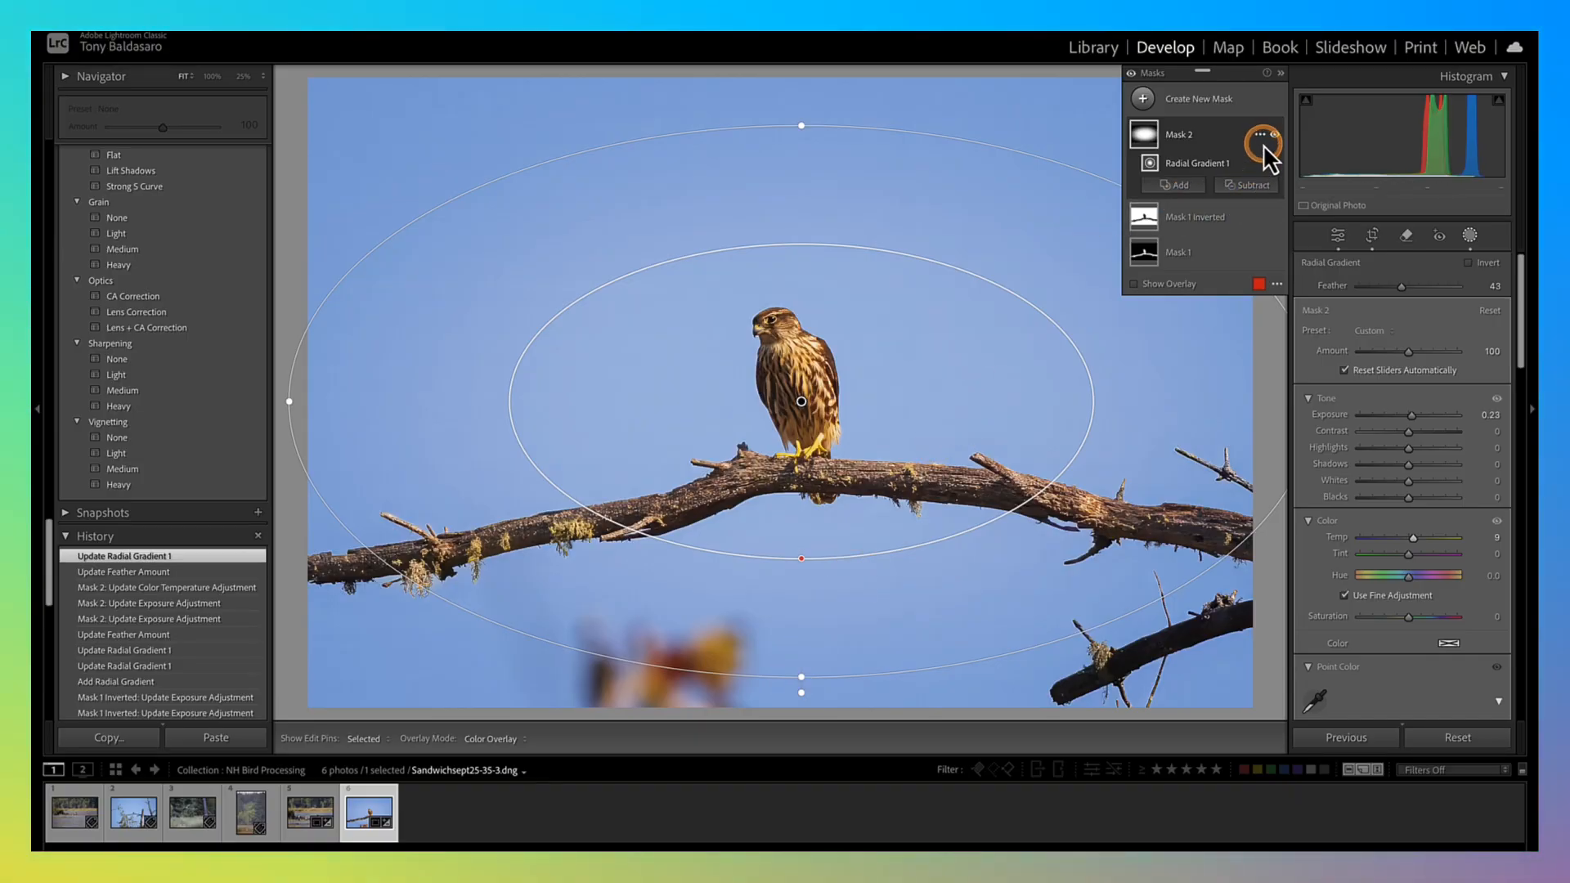
pyautogui.click(1272, 135)
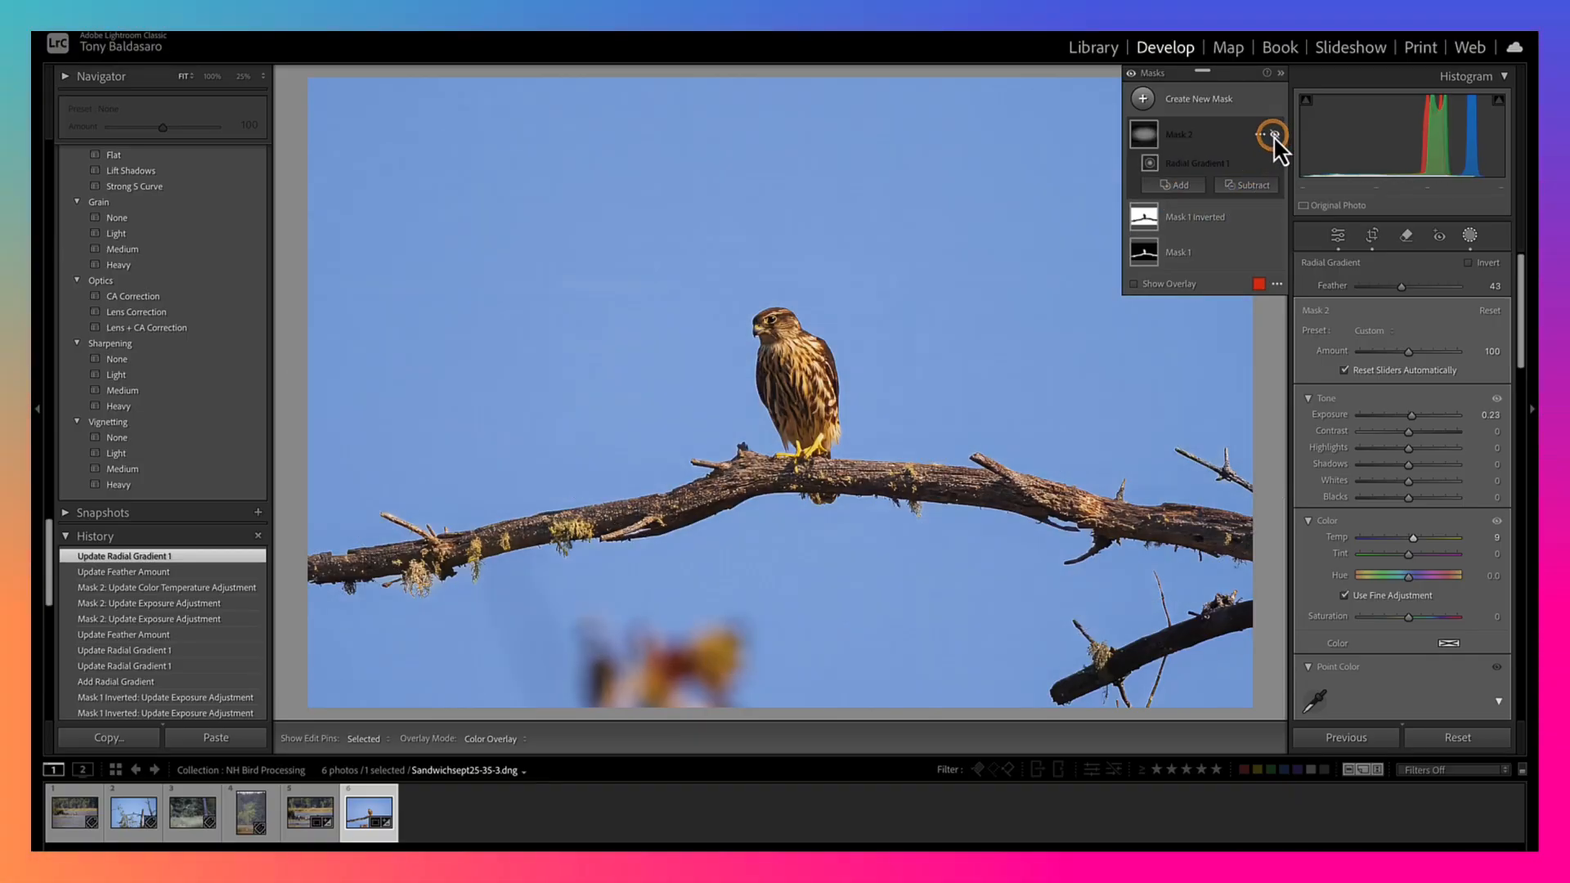
pyautogui.click(1273, 136)
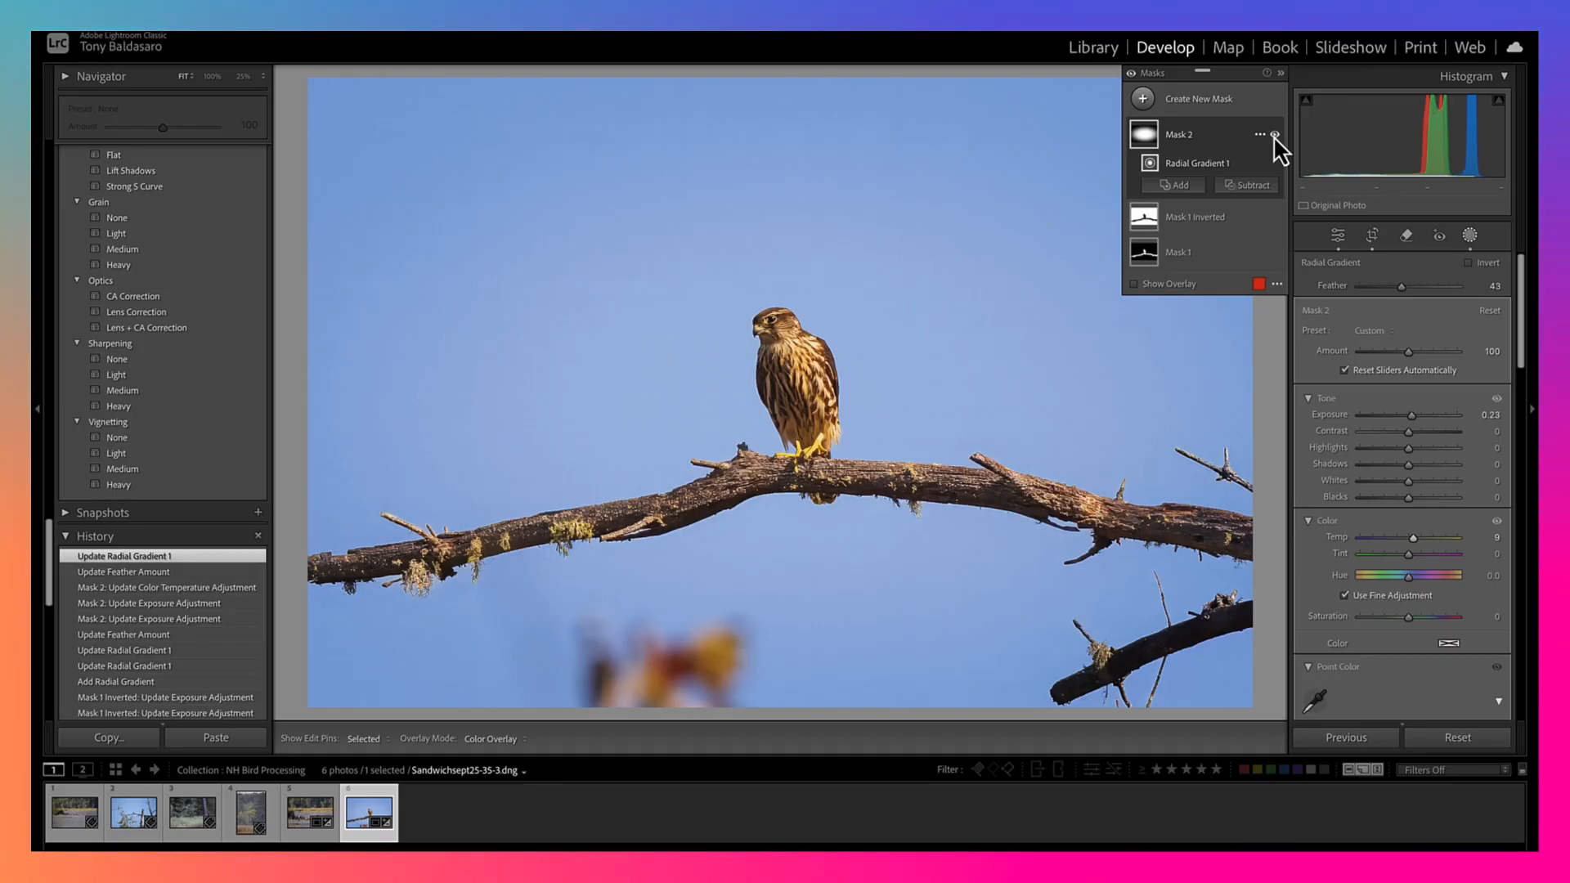
pyautogui.click(1219, 162)
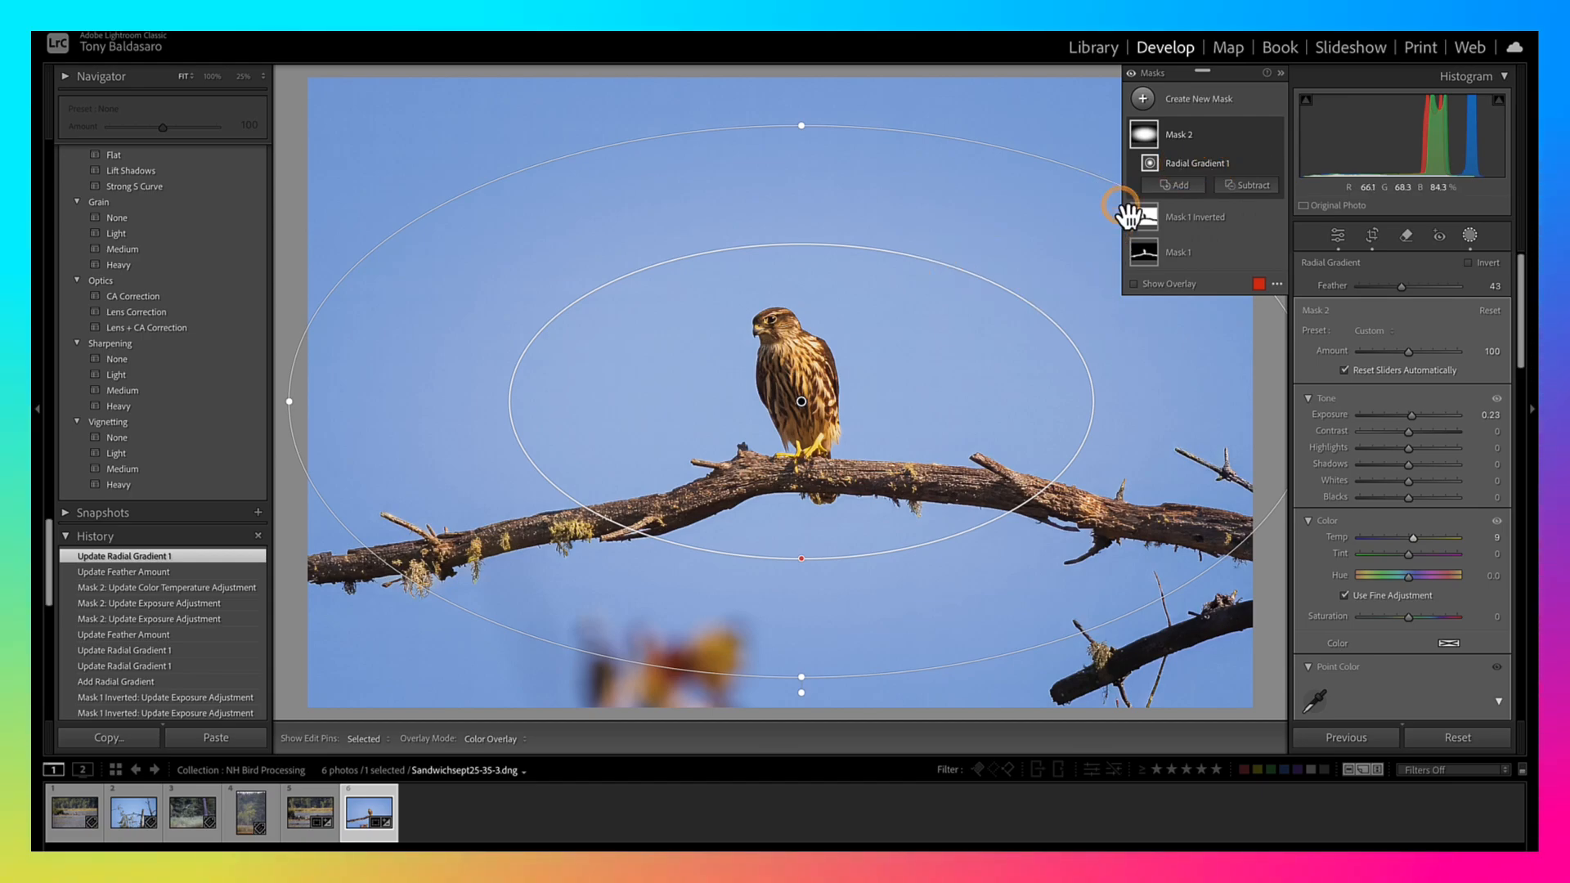
# Duplicate and invert Mask 2, set the inverted mask's exposure to -0.21, and increase its feather so the inner ellipse tightens around the hawk
pyautogui.click(1260, 135)
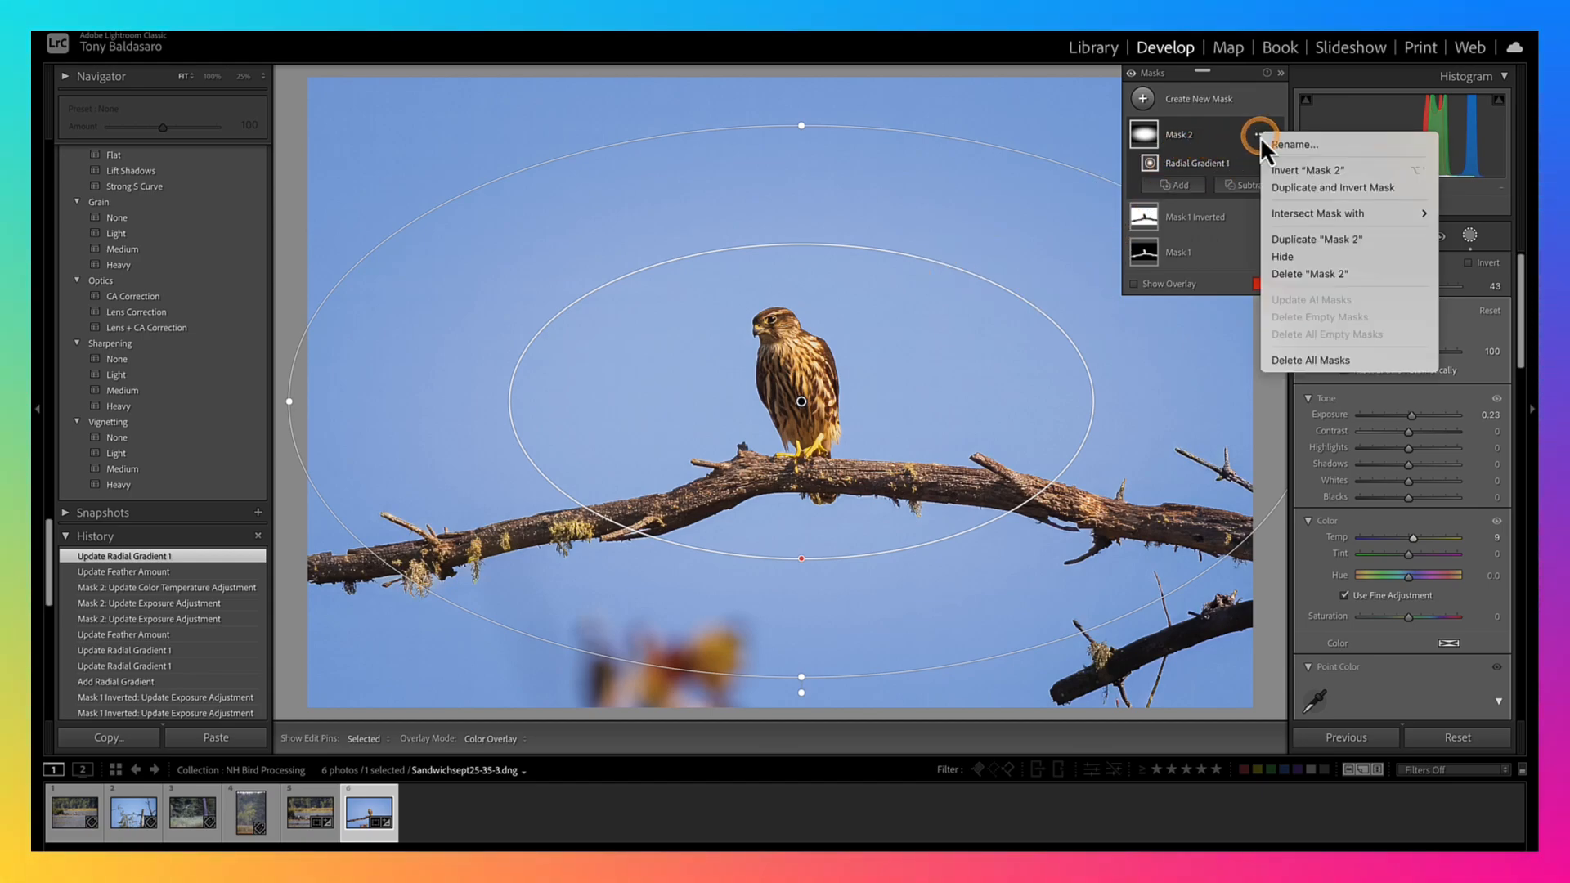
pyautogui.click(1283, 189)
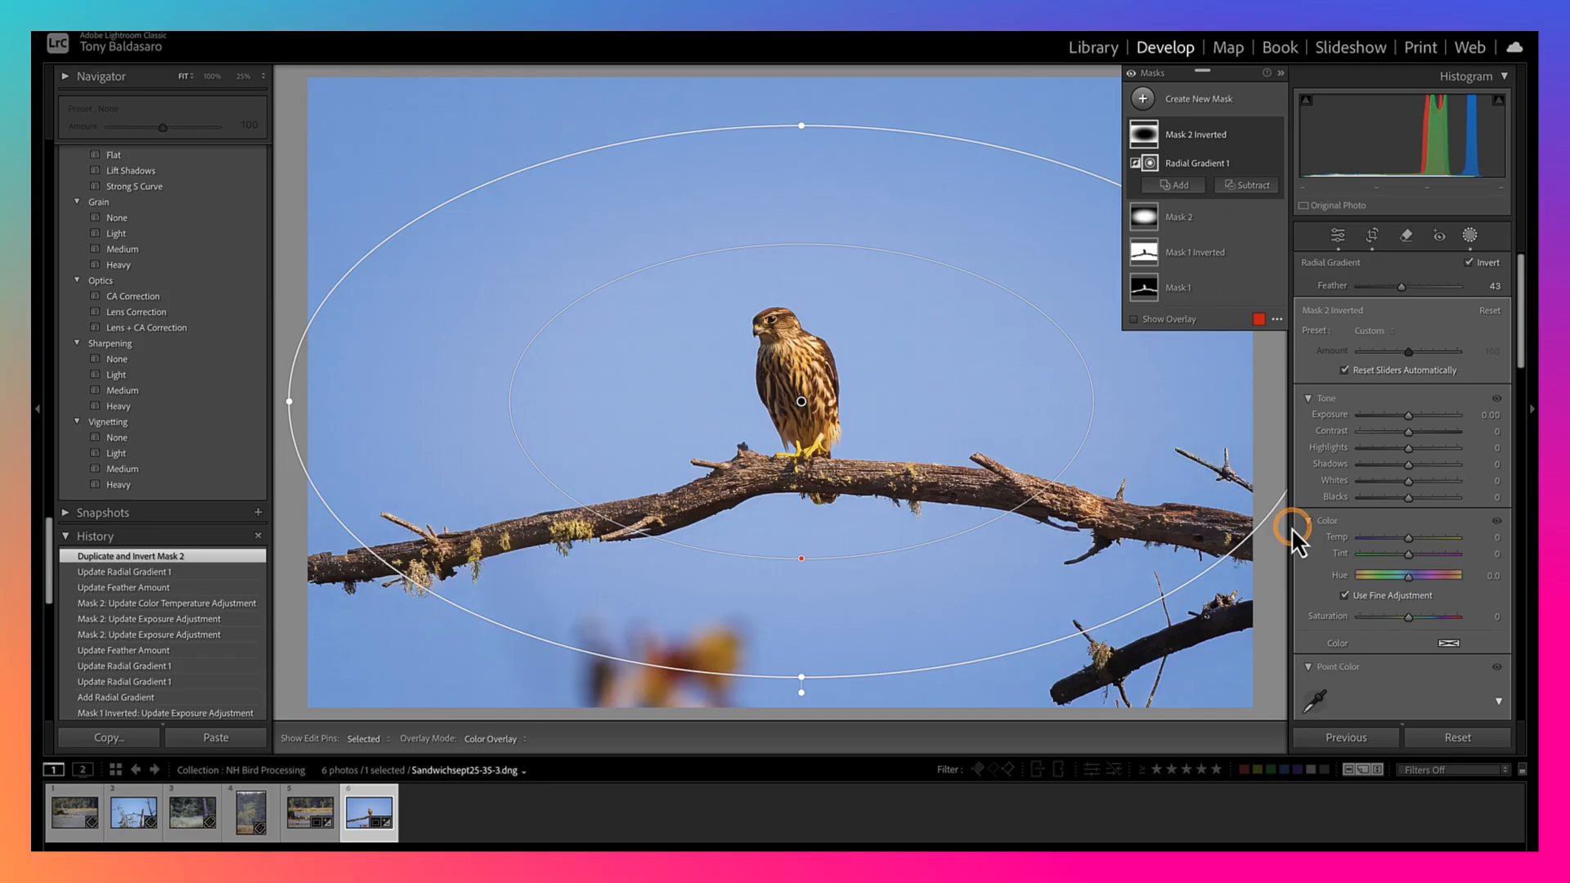
pyautogui.moveTo(1430, 414); pyautogui.dragTo(1412, 415)
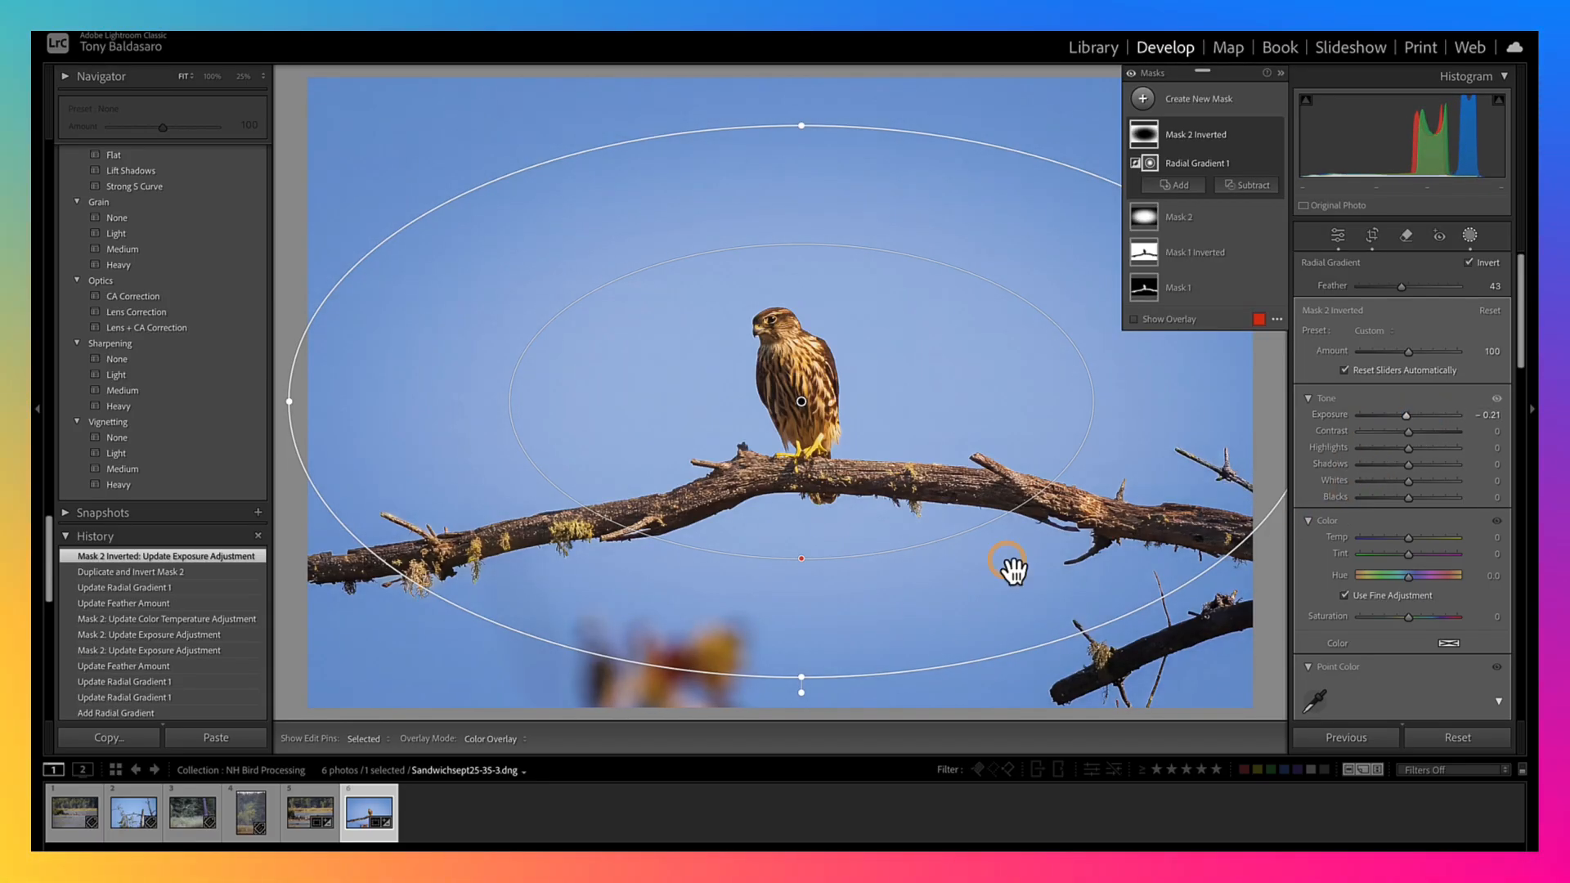
pyautogui.moveTo(800, 561); pyautogui.dragTo(802, 493)
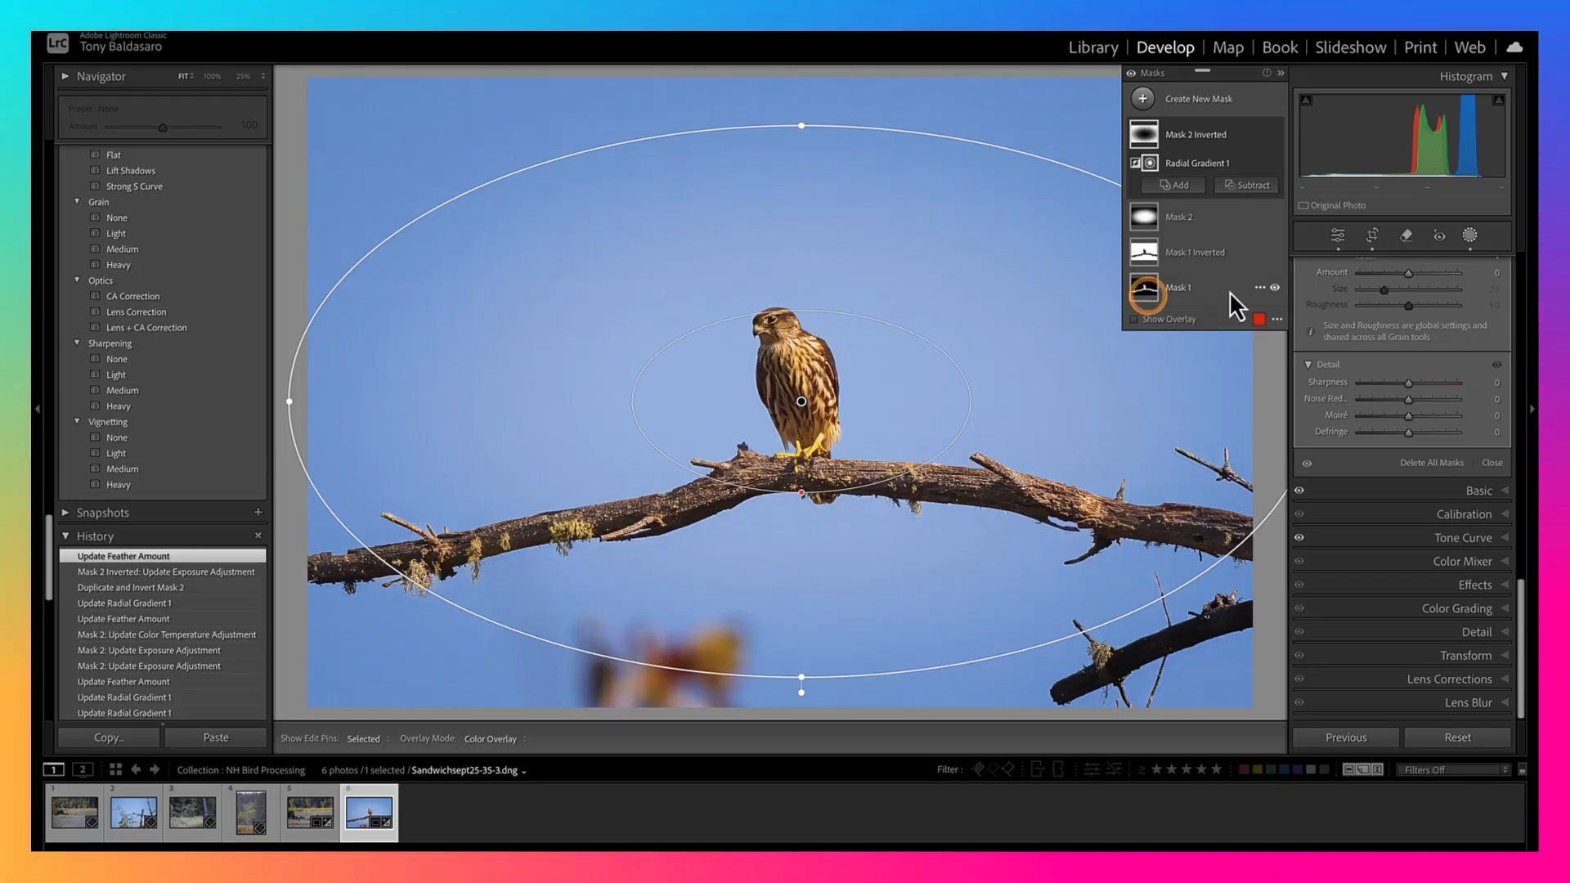
# Leave masking and adjust the whole photo's exposure, trying +0.25 and settling on -0.35
pyautogui.click(1229, 101)
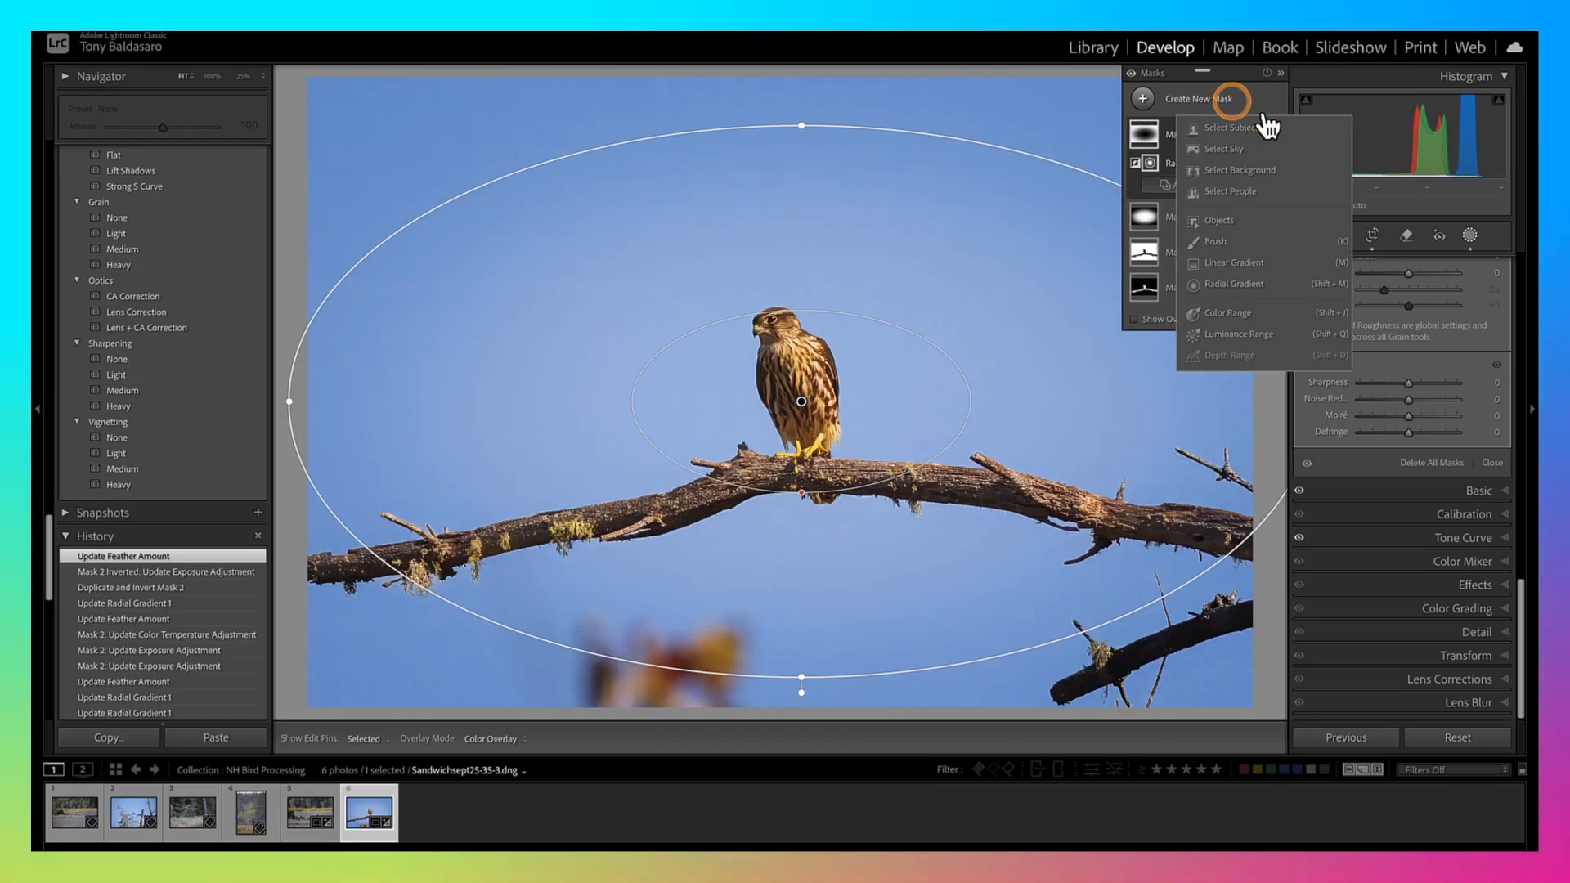
pyautogui.click(1469, 234)
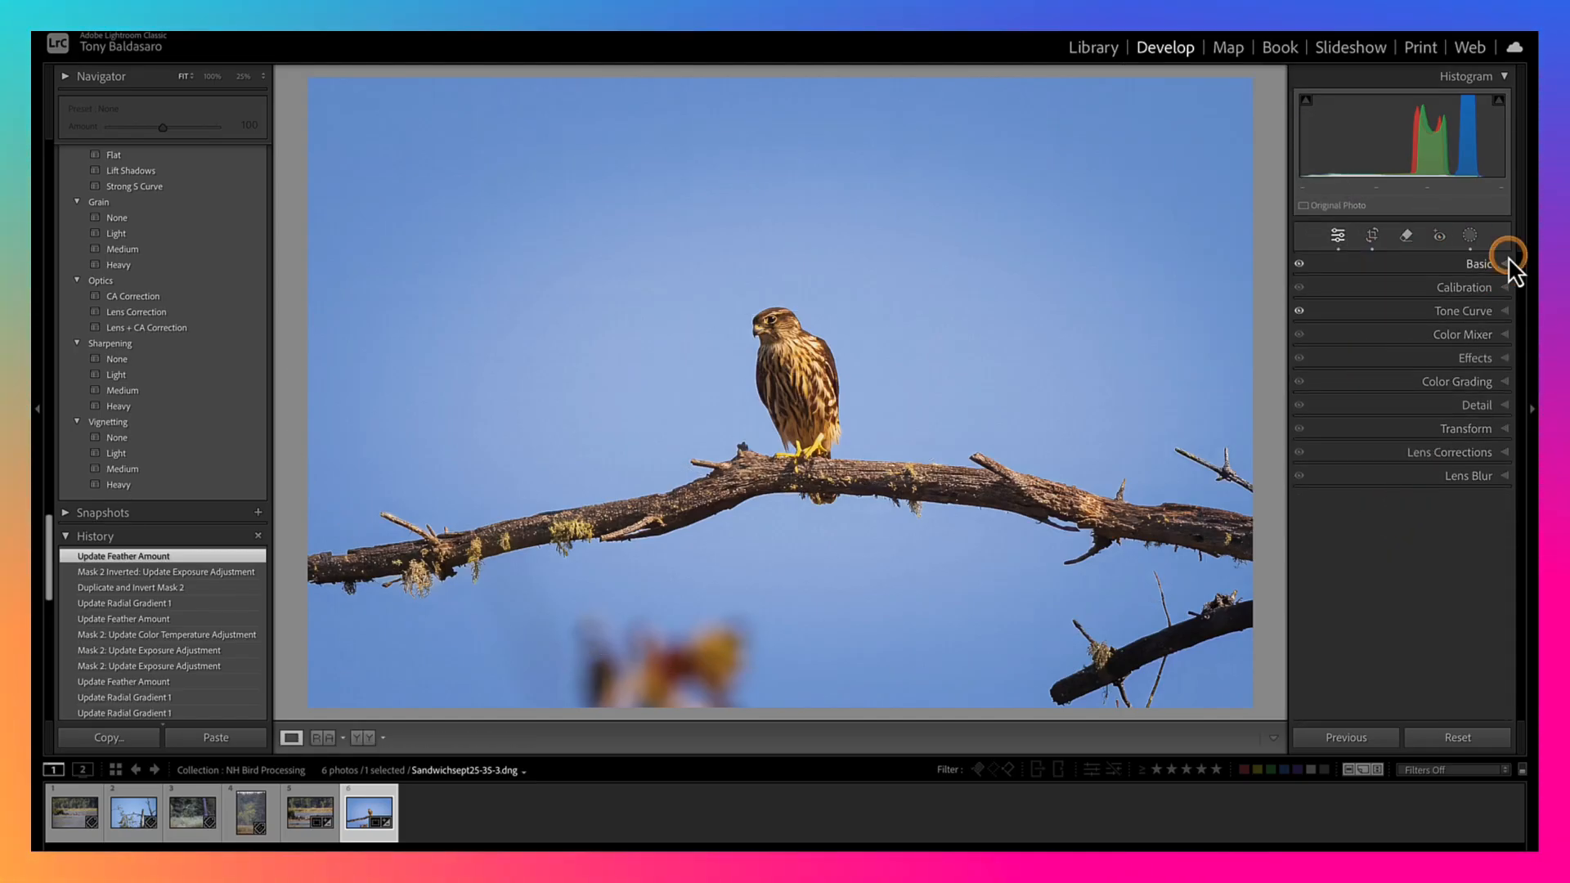
pyautogui.click(1506, 264)
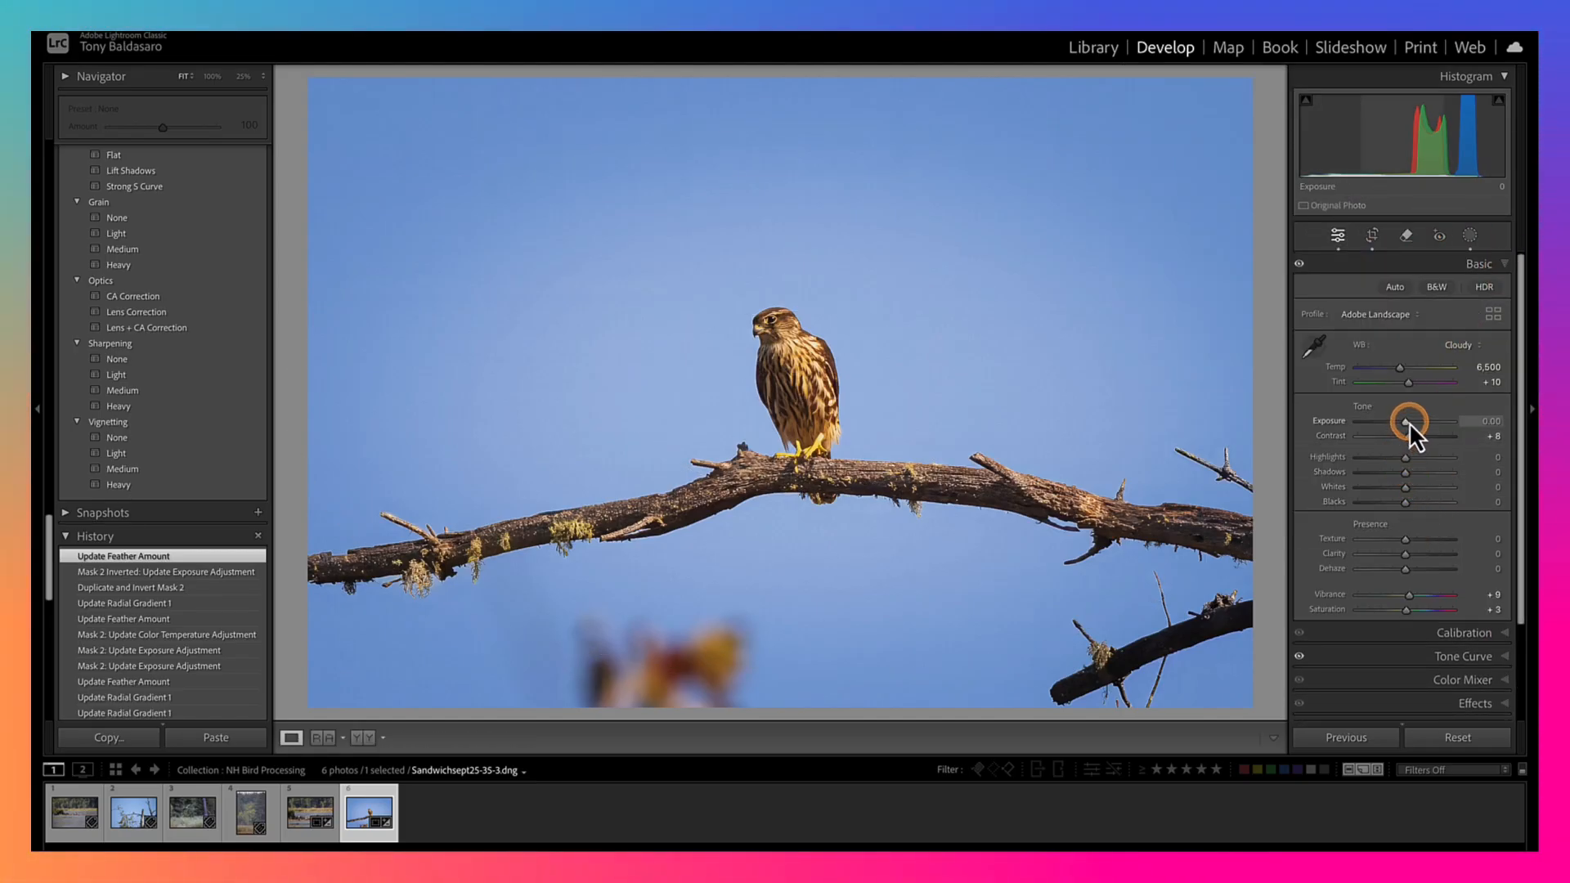
pyautogui.moveTo(1406, 424); pyautogui.dragTo(1409, 422)
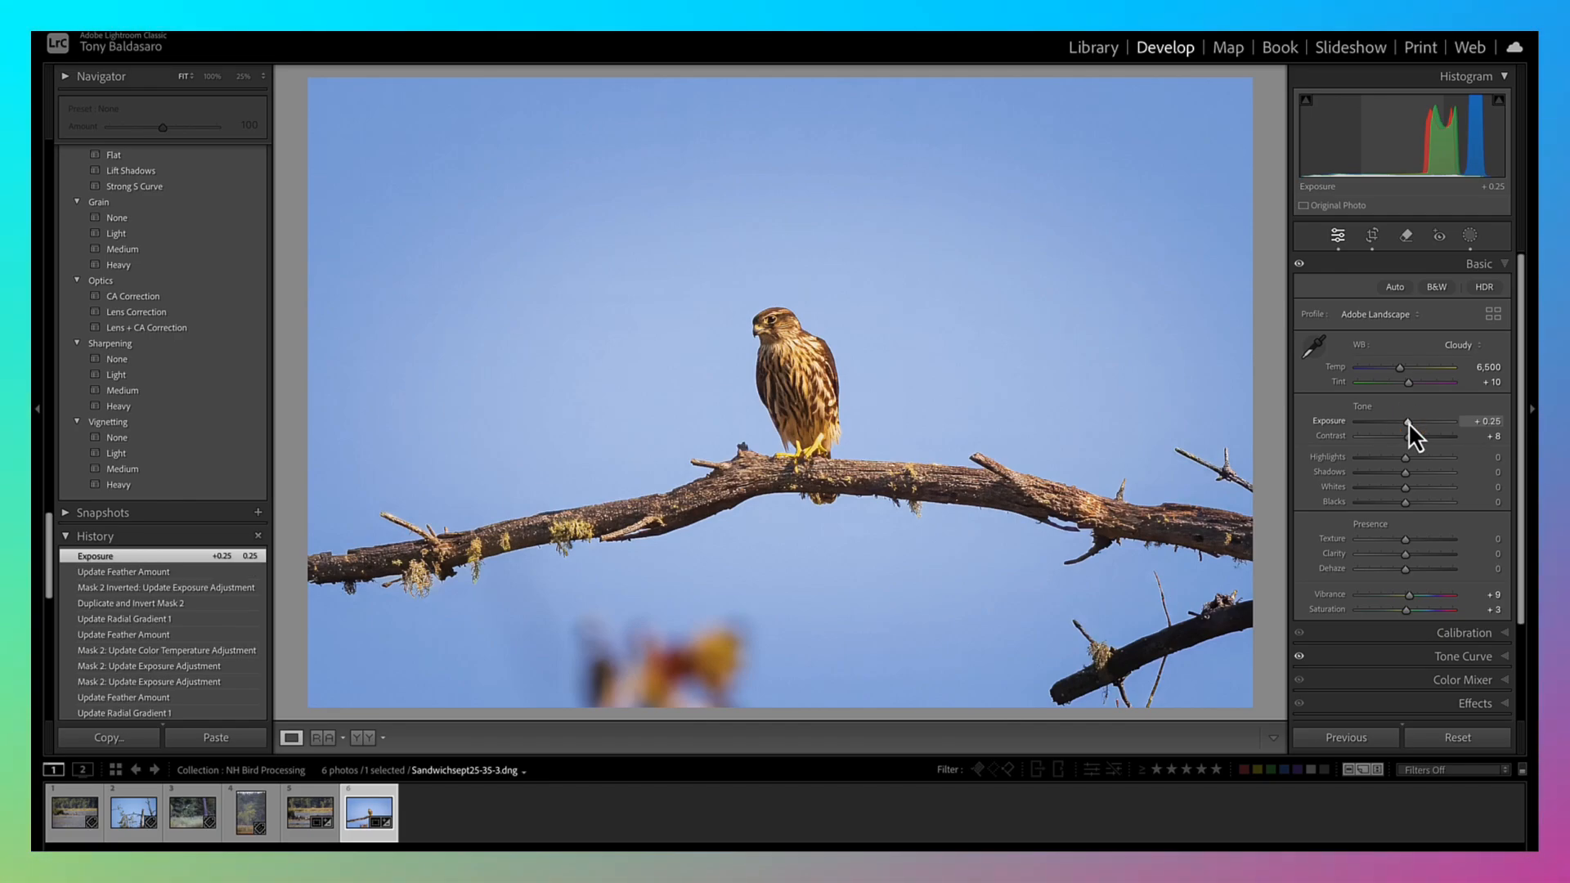
pyautogui.click(1408, 422)
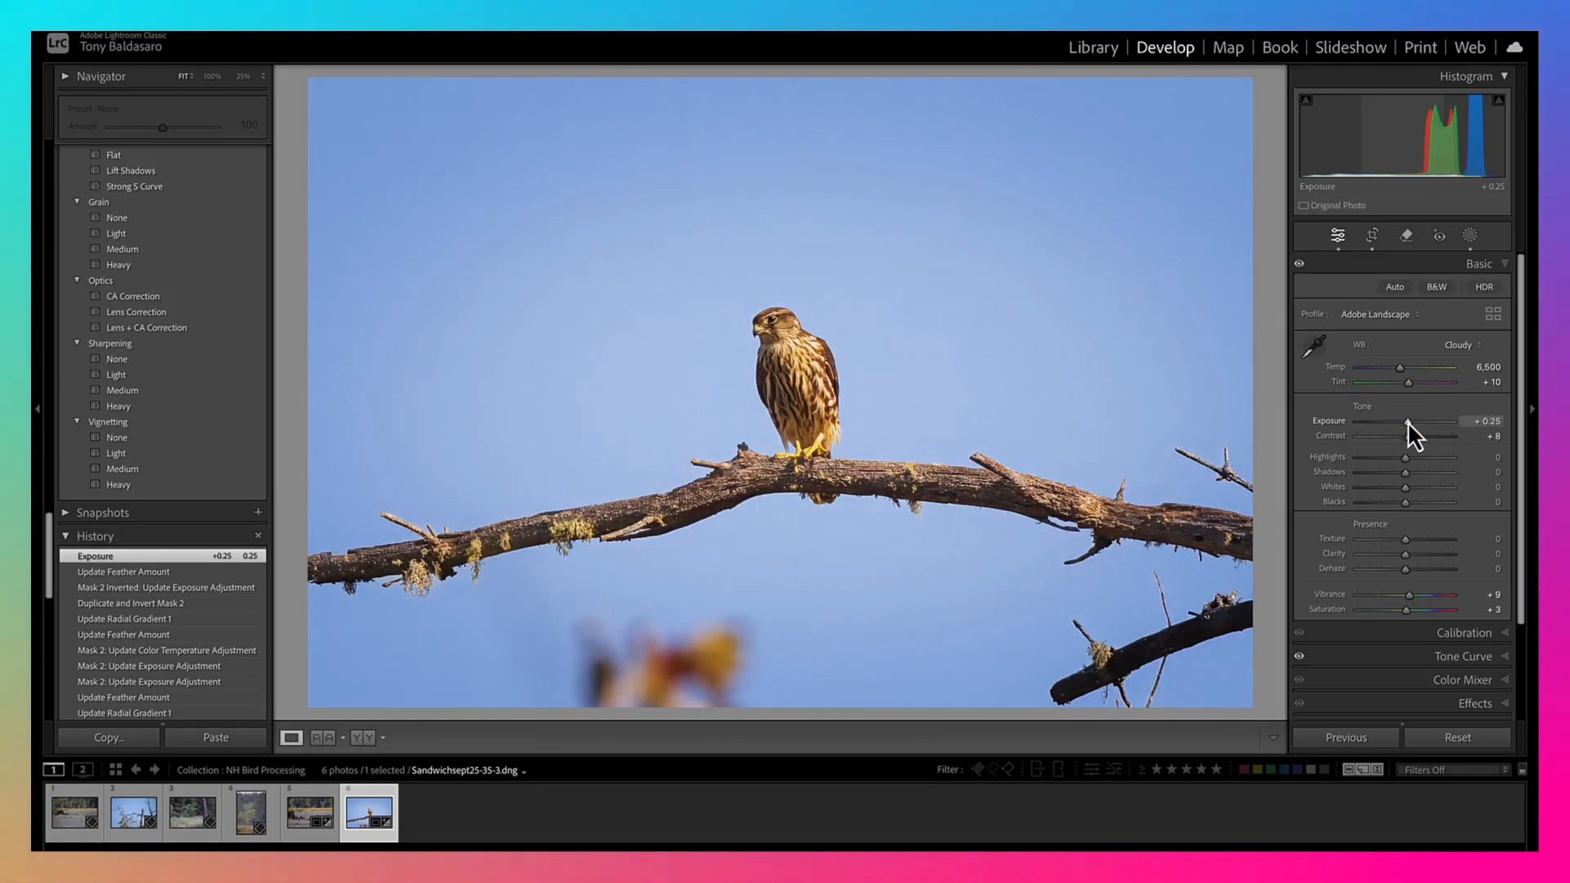
pyautogui.moveTo(1407, 421); pyautogui.dragTo(1400, 415)
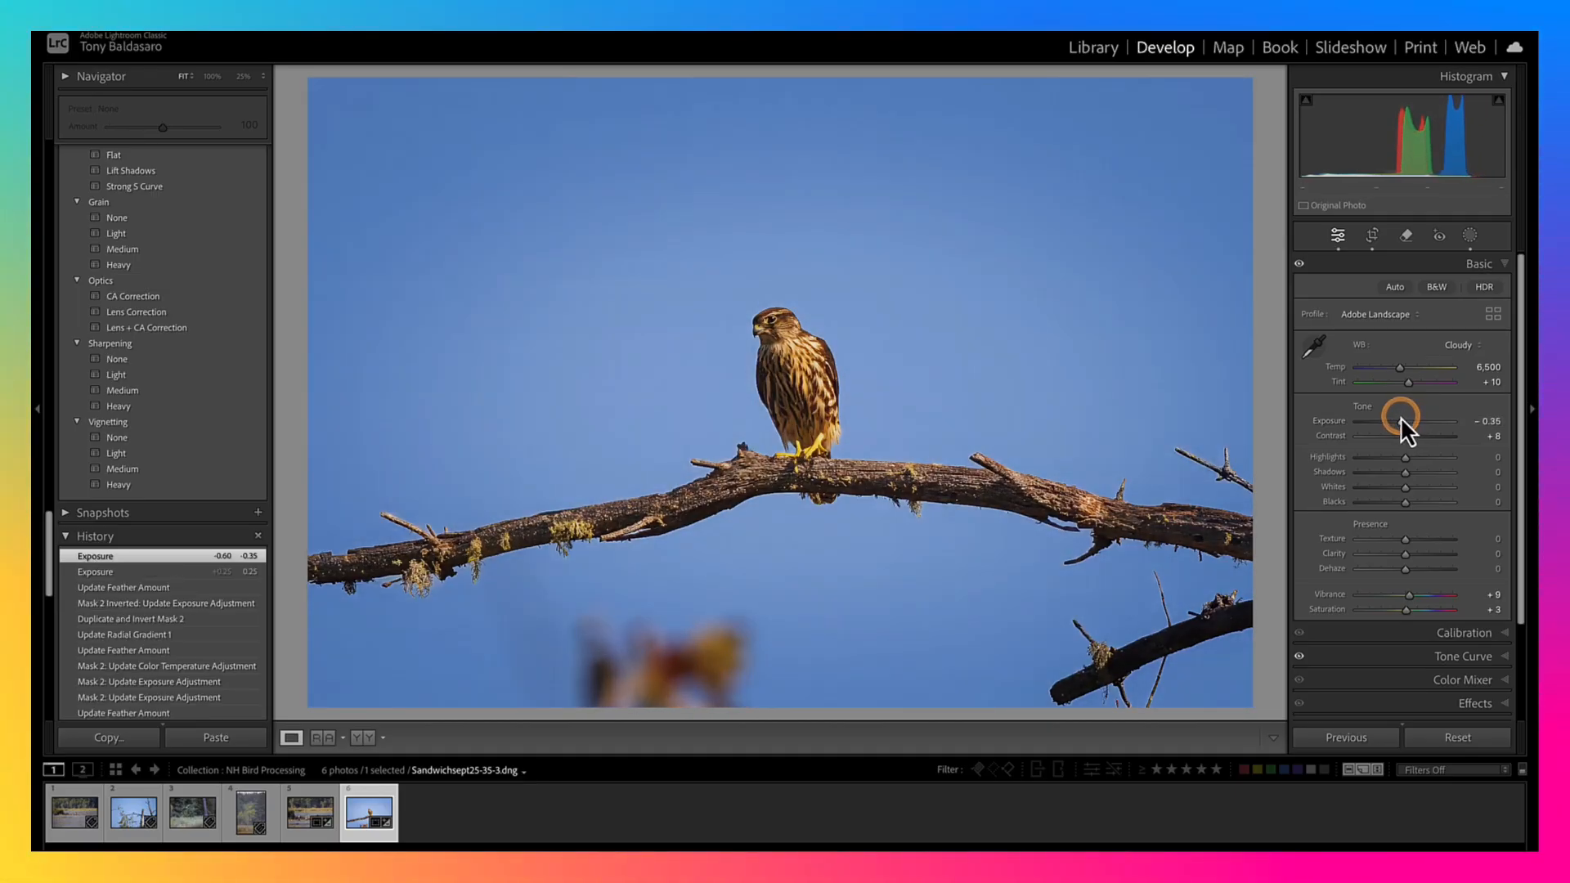
# Crop the photo tighter at the original aspect ratio, placing the hawk right of centre and trimming the lower-right branch and most of the blurred leaves
pyautogui.click(1372, 235)
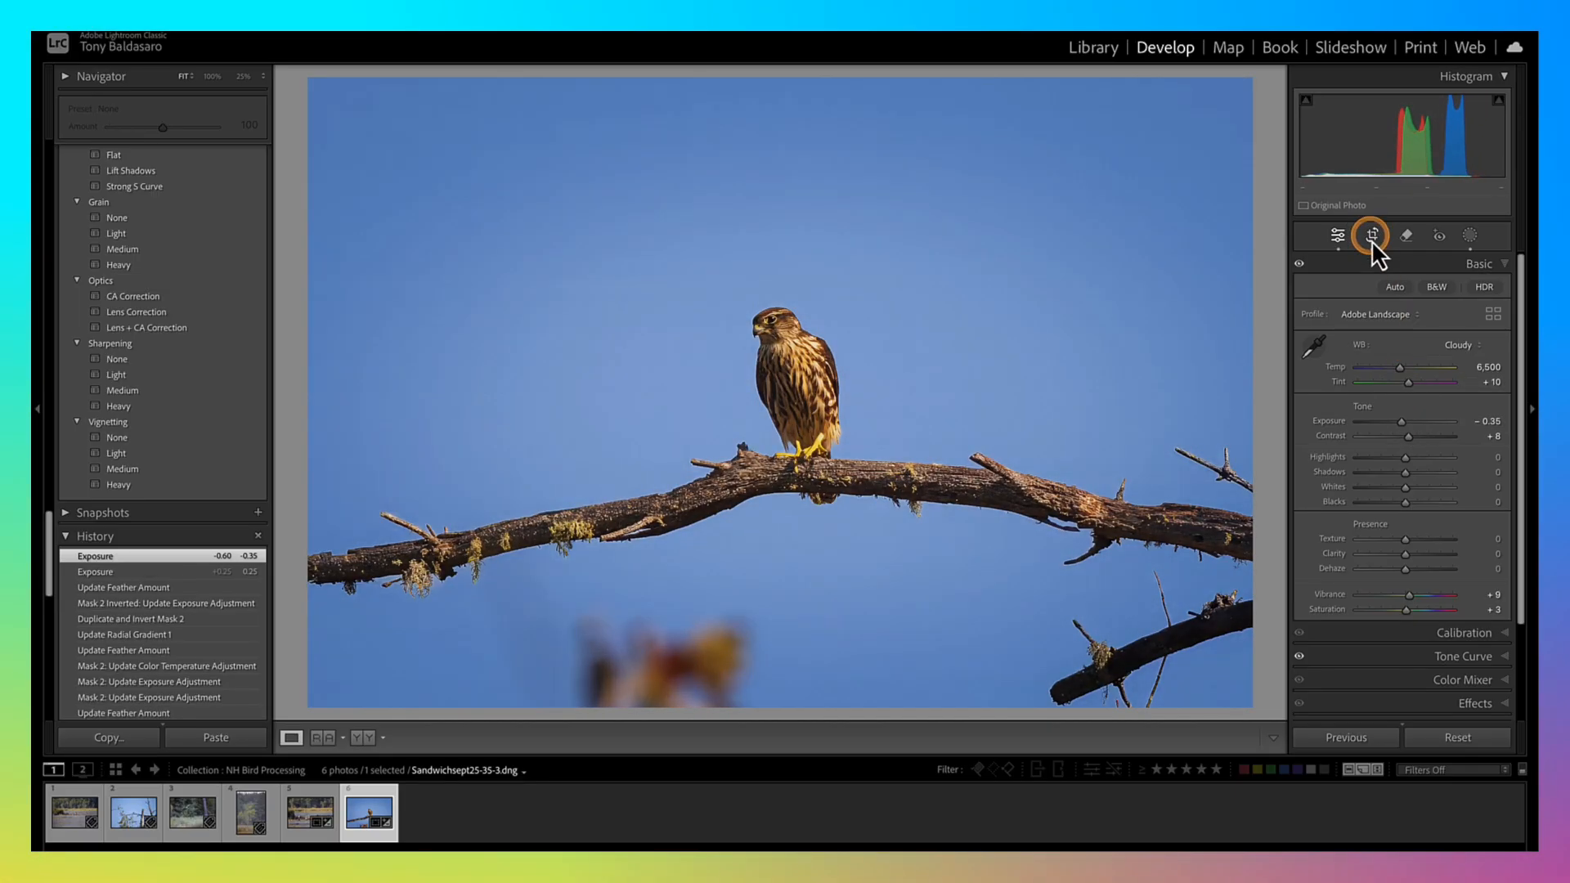
pyautogui.click(1372, 238)
pyautogui.moveTo(894, 469); pyautogui.dragTo(855, 422)
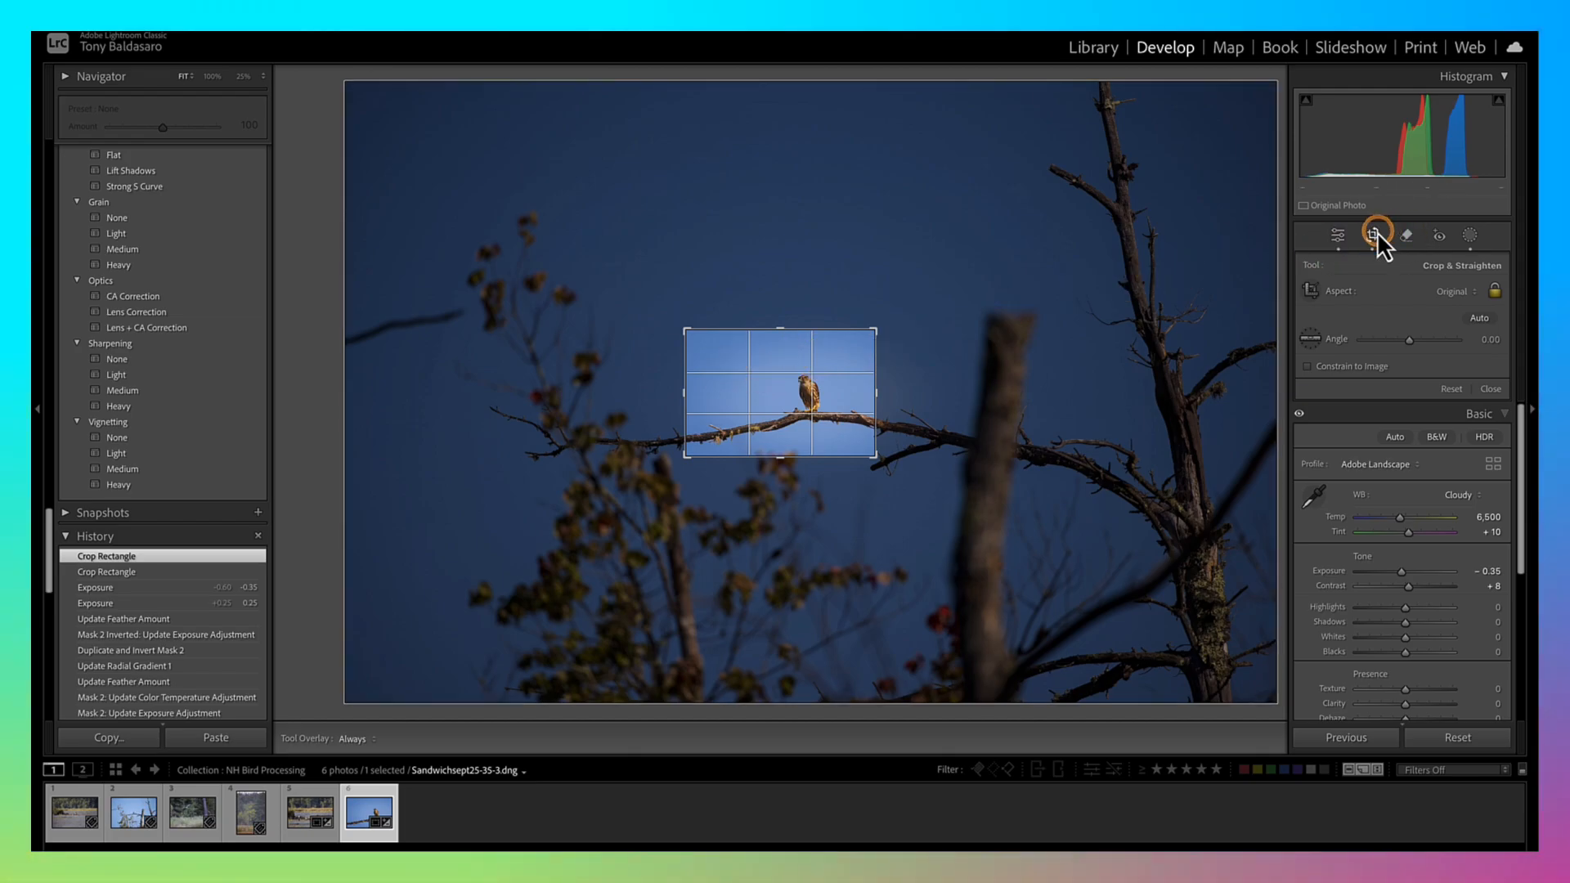
pyautogui.click(1374, 234)
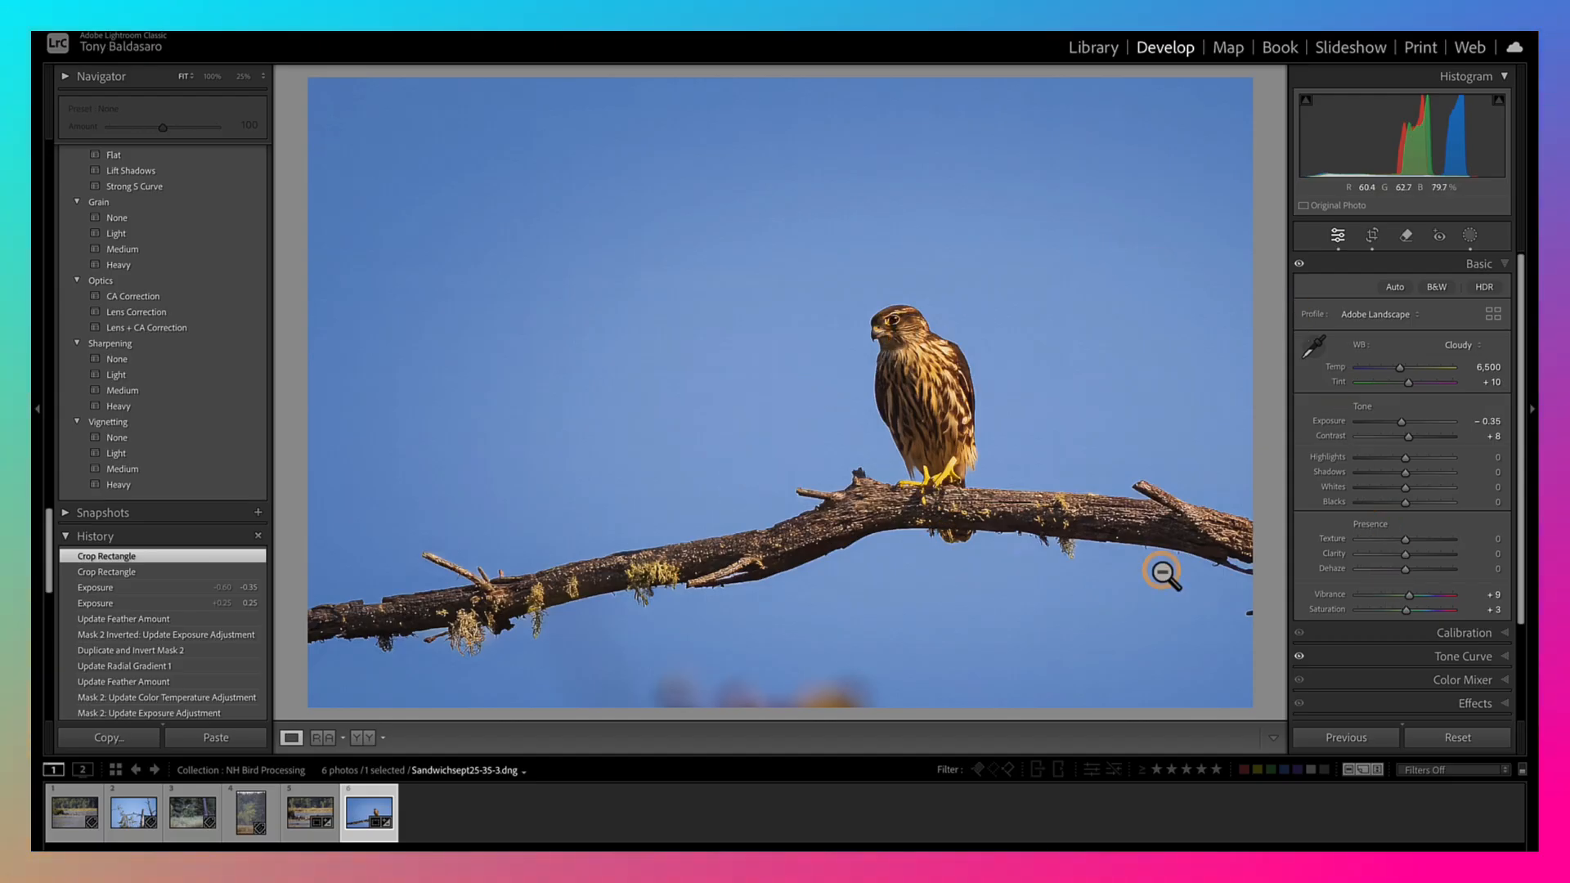
# Open the cropped hawk photo as a Smart Object in Photoshop
pyautogui.moveTo(439, 33)
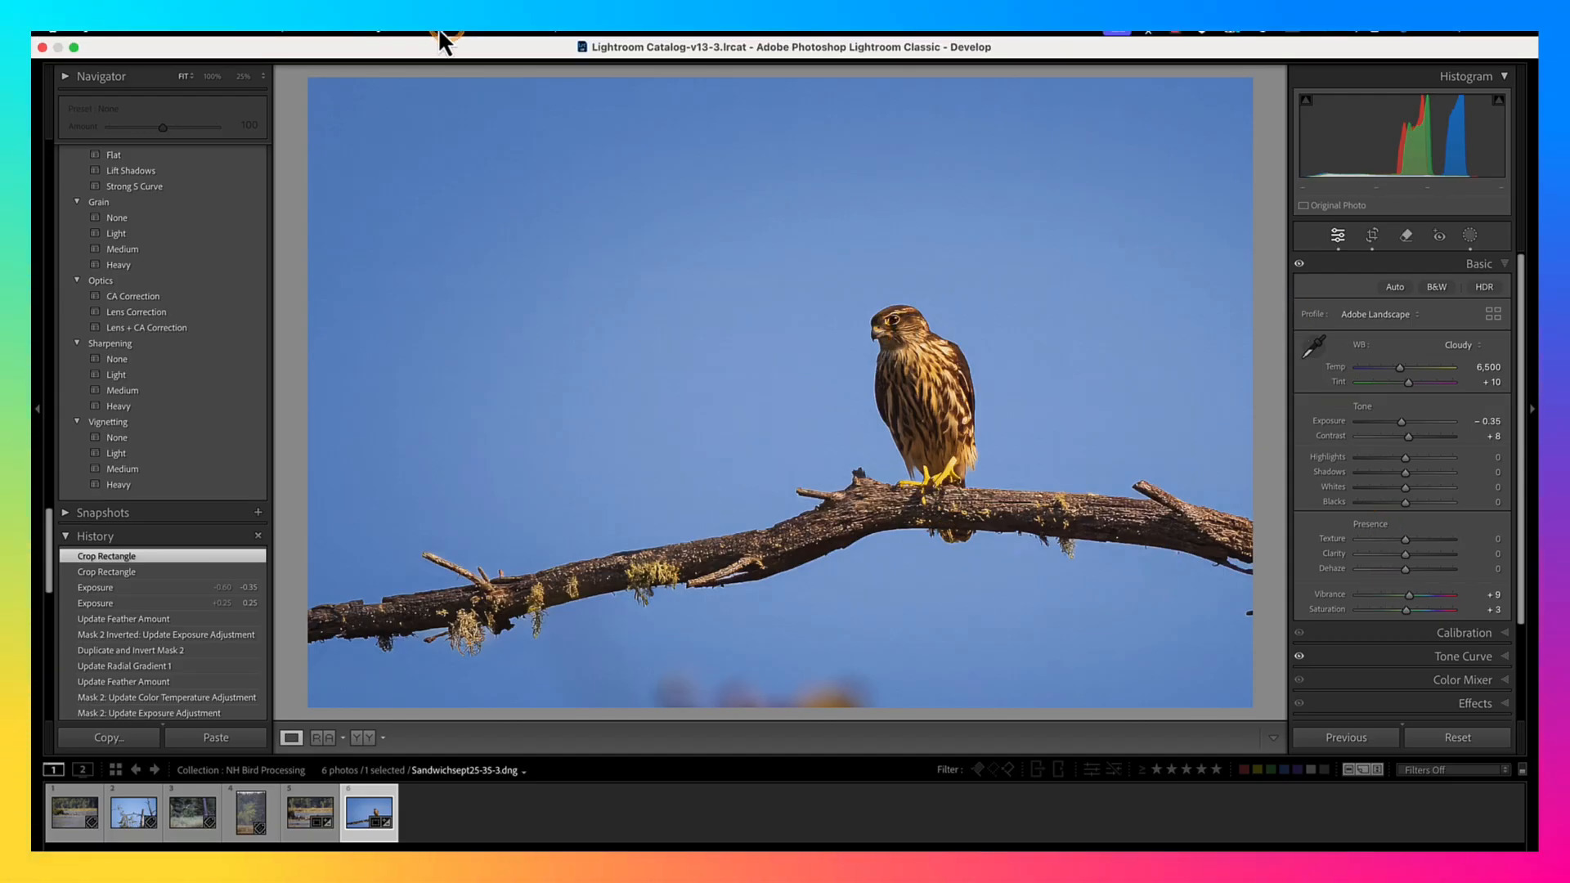
pyautogui.click(357, 35)
pyautogui.click(376, 300)
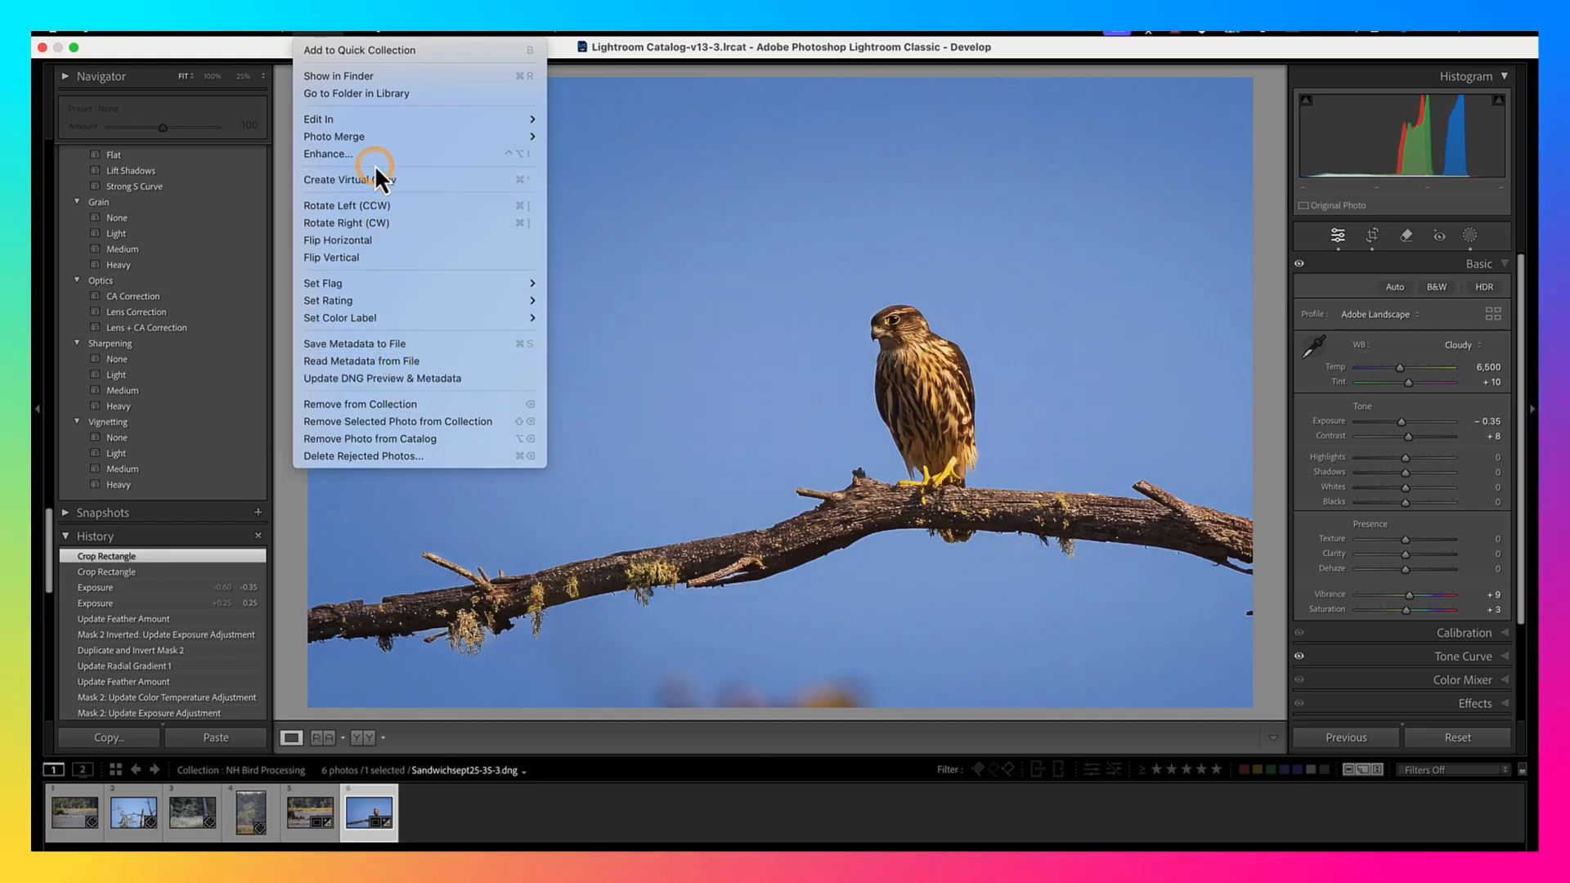
pyautogui.moveTo(370, 120)
pyautogui.click(604, 231)
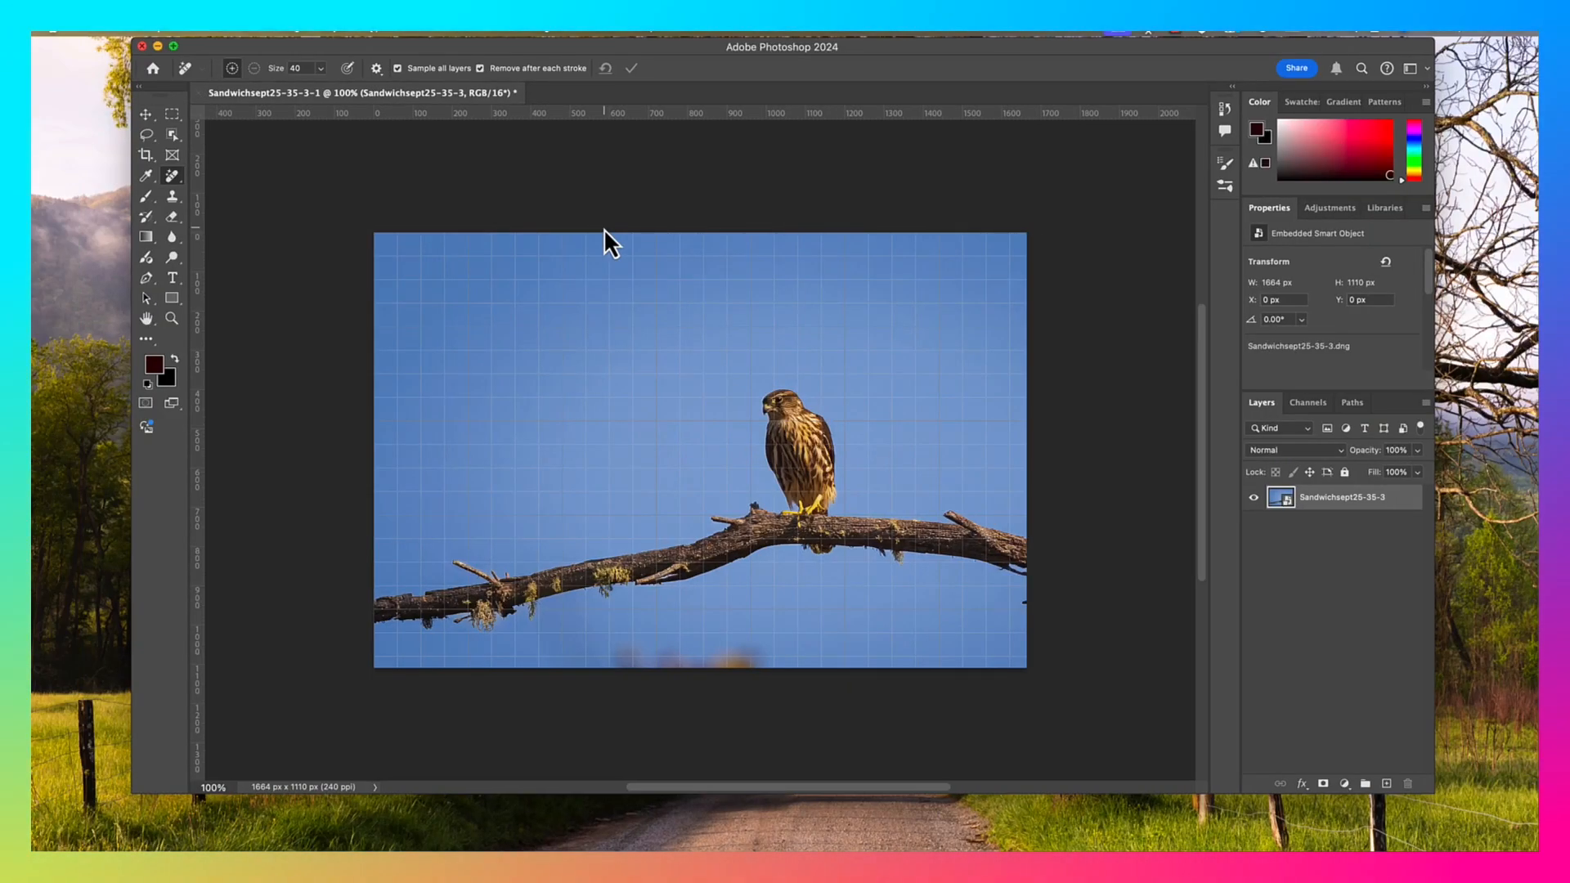
# Hide the grid displayed over the hawk photo
pyautogui.click(502, 35)
pyautogui.click(531, 342)
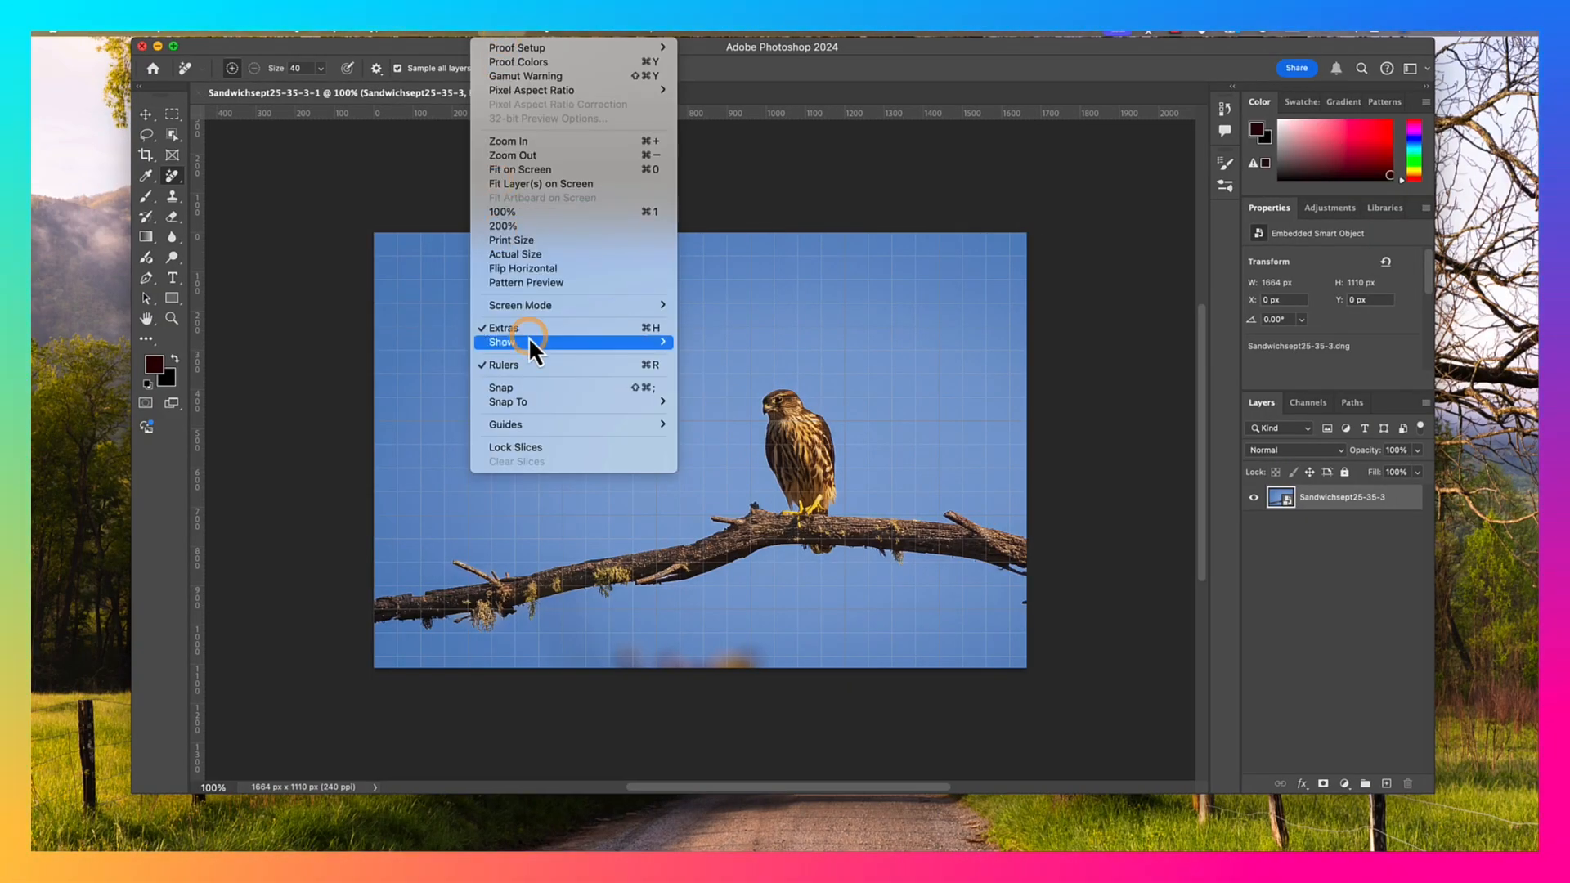
pyautogui.click(760, 381)
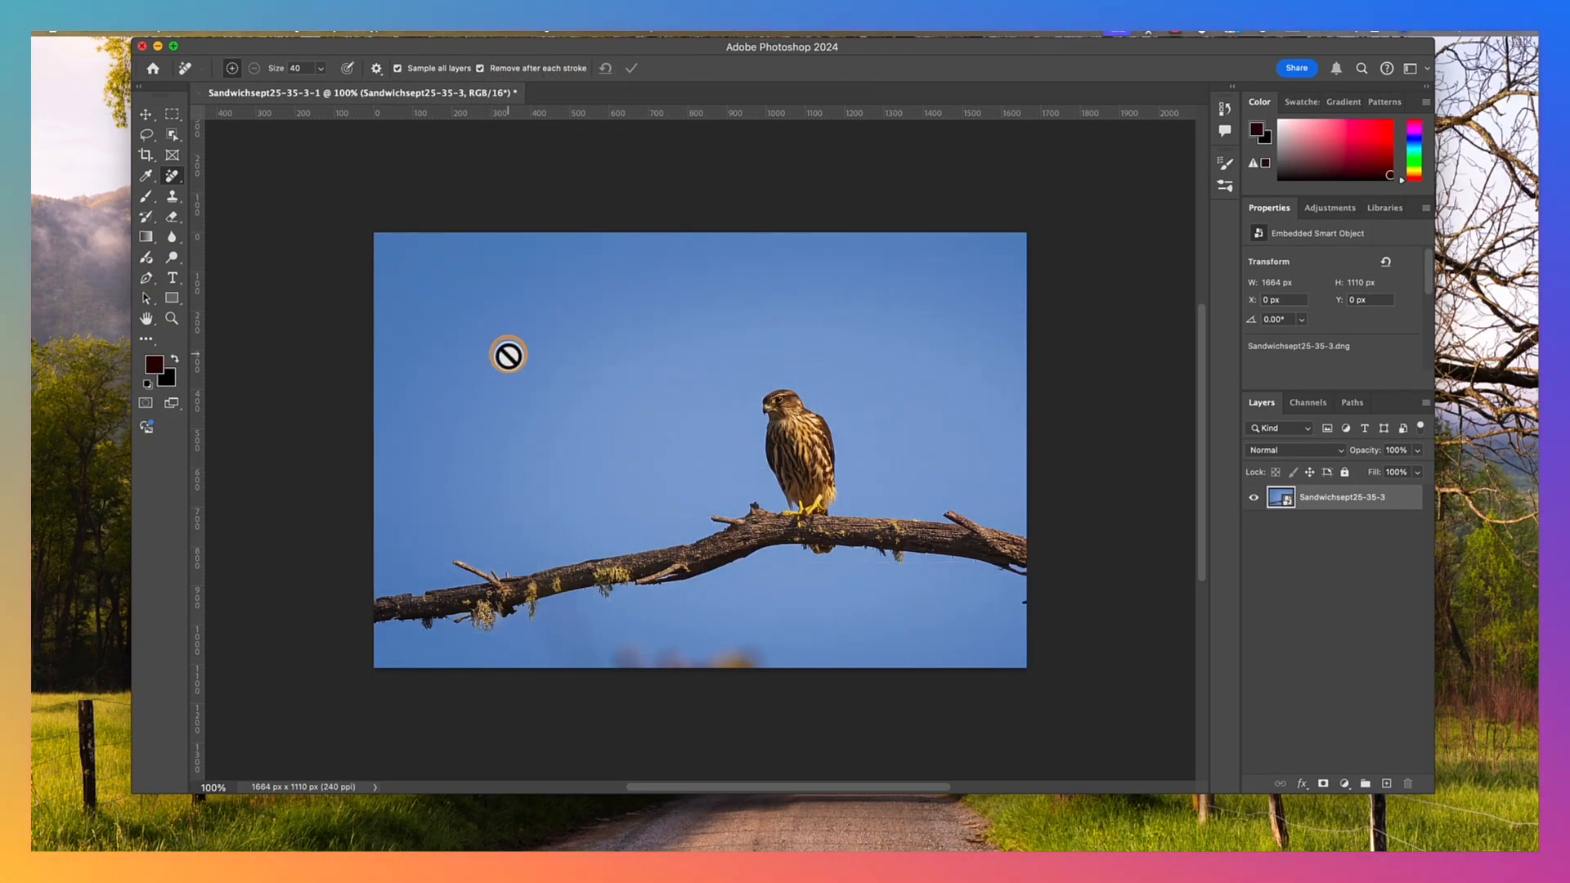
# Add a blank layer and use the Remove tool on the blurred leaves along the bottom edge and the dark speck at the right edge
pyautogui.click(1387, 784)
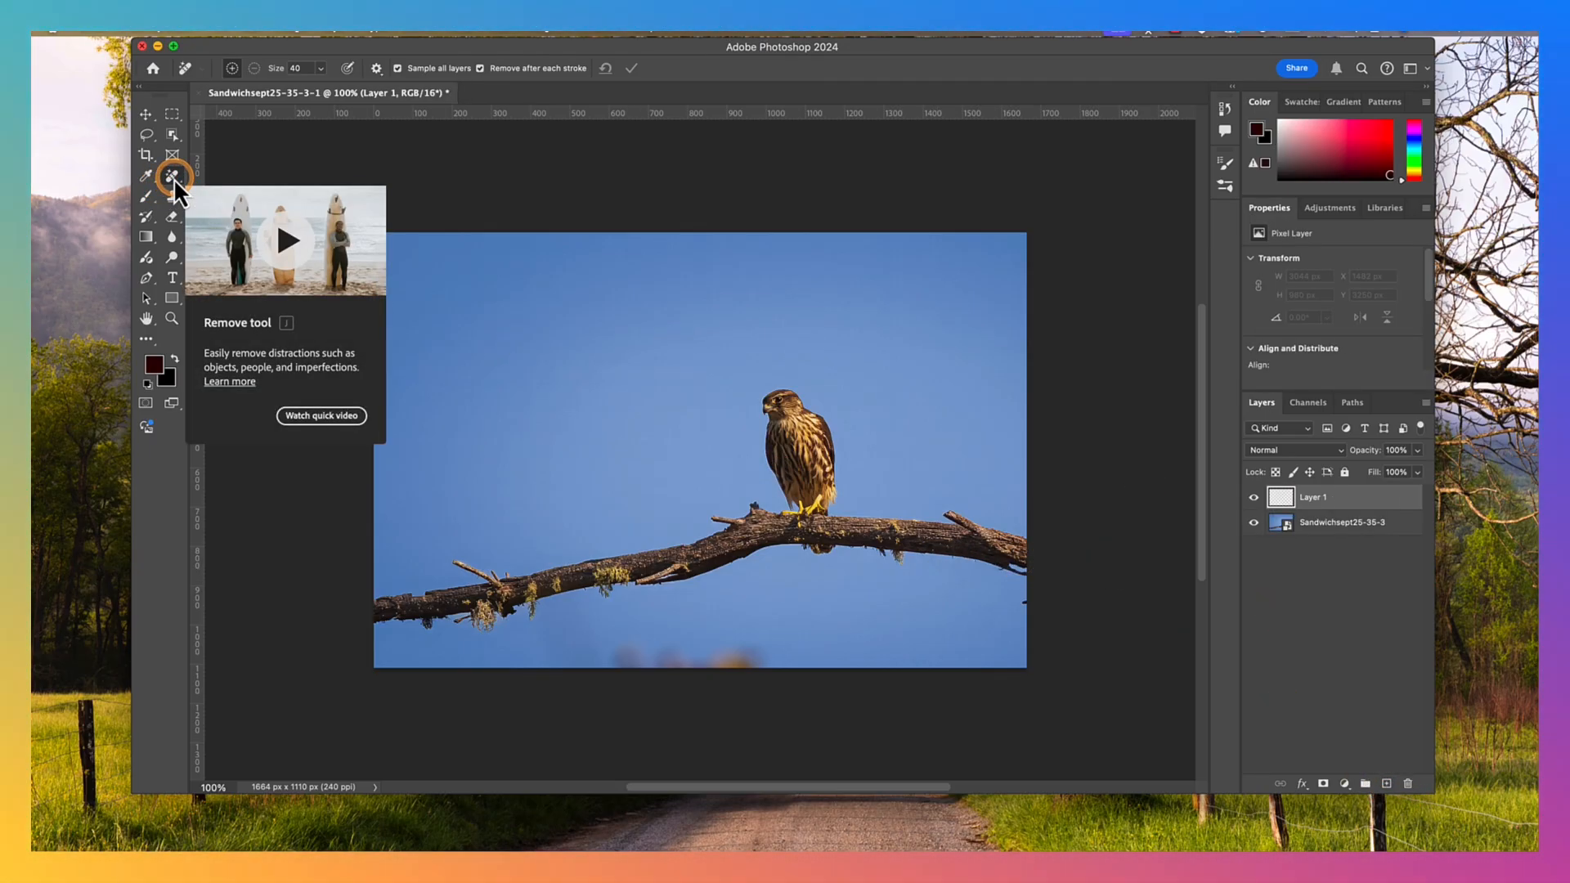
pyautogui.moveTo(600, 657)
pyautogui.mouseDown()
pyautogui.moveTo(778, 648)
pyautogui.moveTo(756, 665)
pyautogui.moveTo(672, 650)
pyautogui.moveTo(590, 661)
pyautogui.moveTo(742, 668)
pyautogui.moveTo(619, 660)
pyautogui.moveTo(772, 660)
pyautogui.moveTo(577, 659)
pyautogui.moveTo(652, 636)
pyautogui.moveTo(772, 659)
pyautogui.mouseUp()
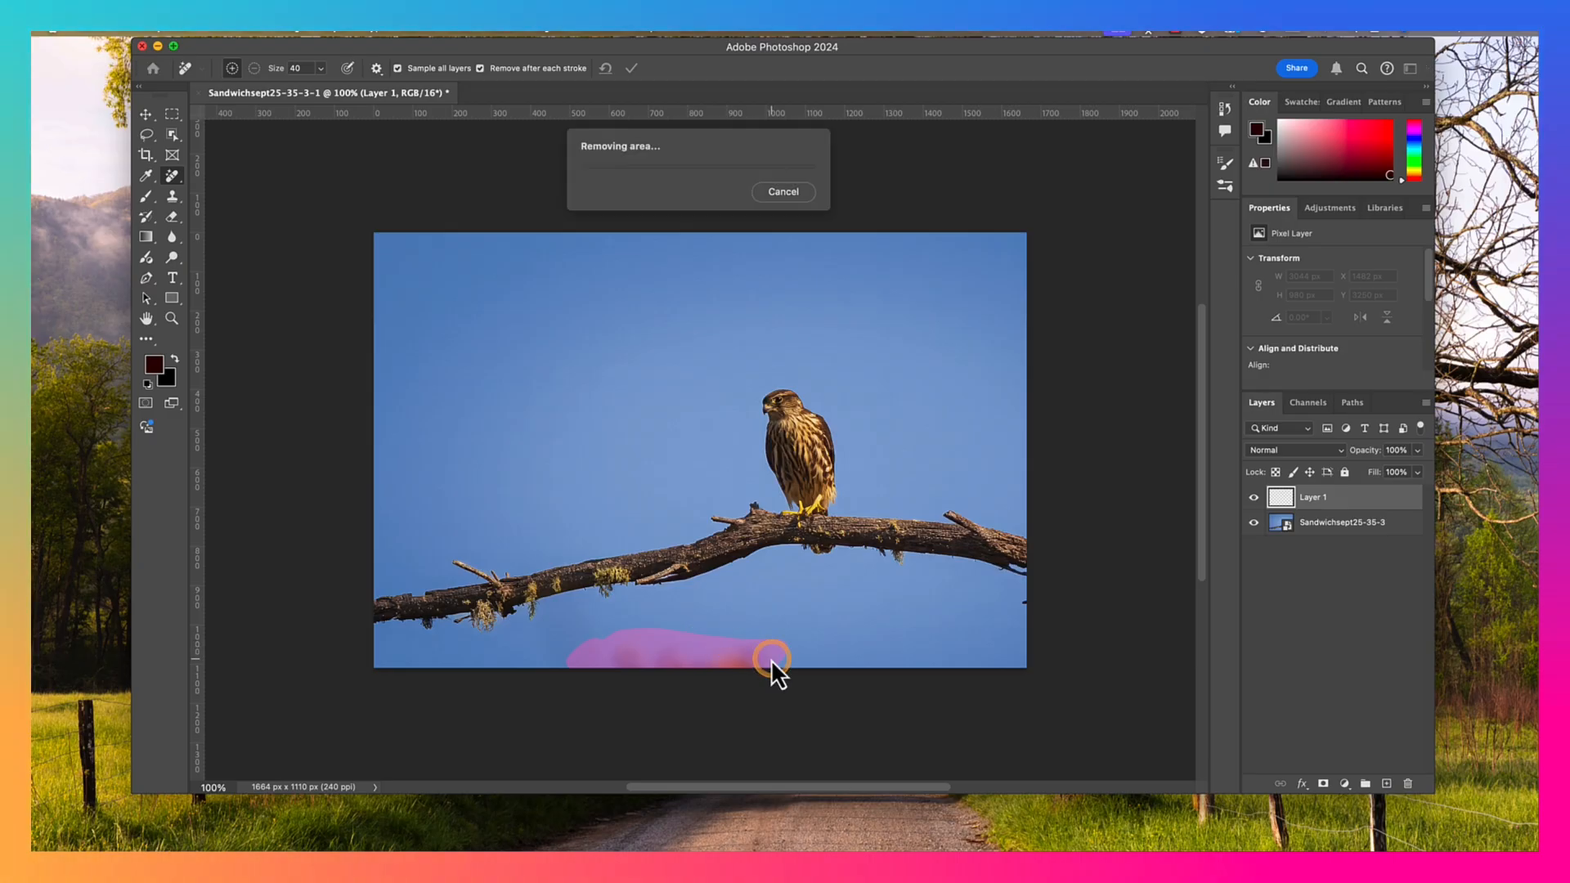
pyautogui.click(1026, 604)
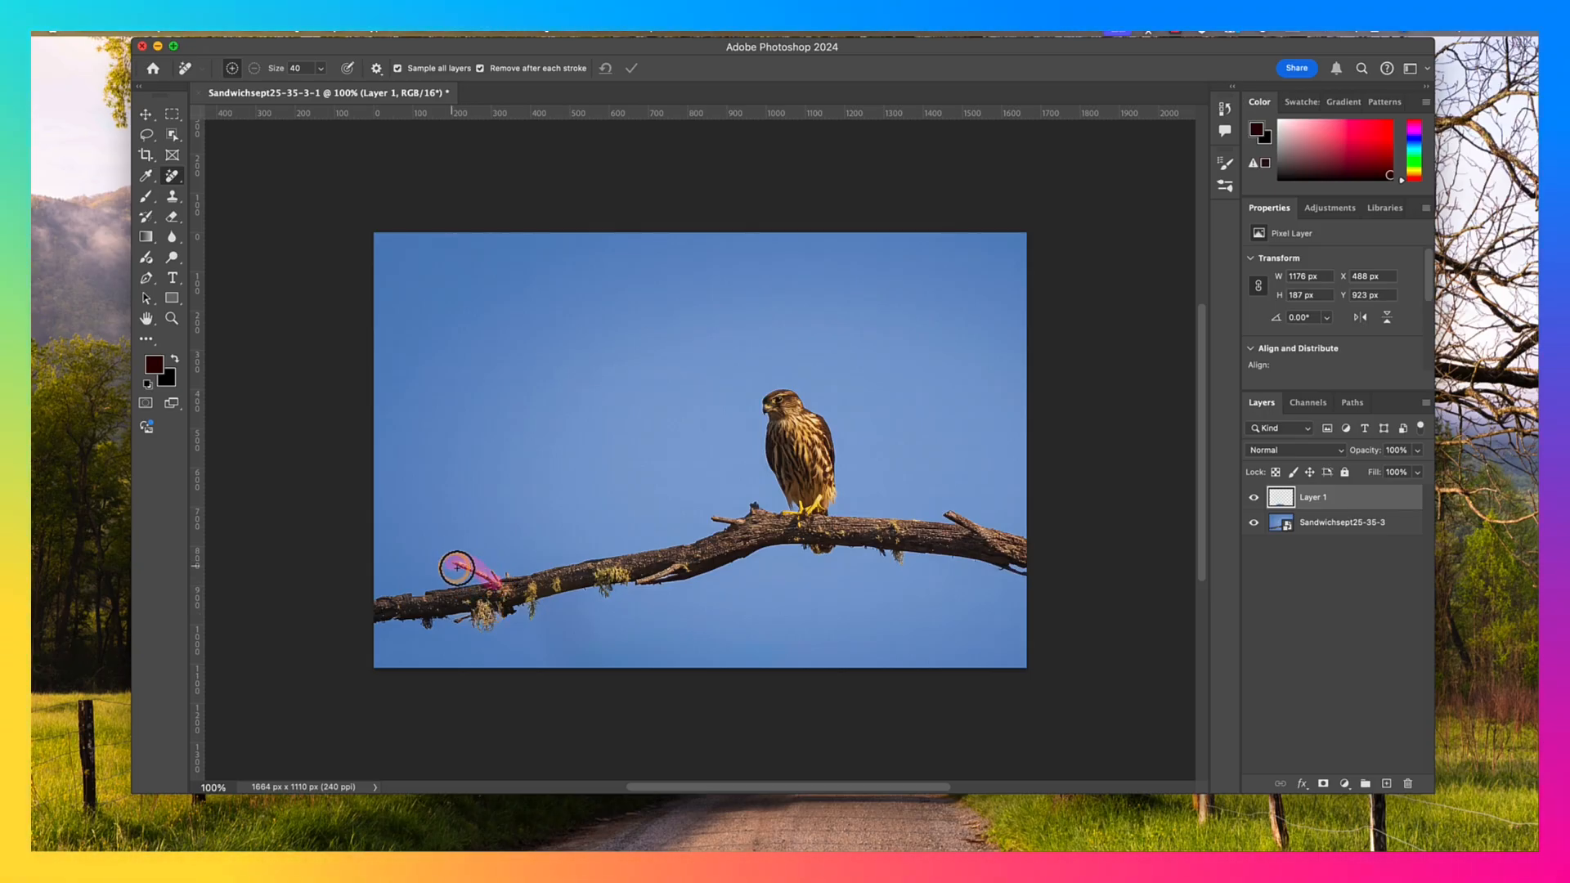
# Remove the upright twig near the branch's left end and clean up the small stray bits hanging beneath it with the Remove tool
pyautogui.moveTo(489, 580); pyautogui.dragTo(491, 585)
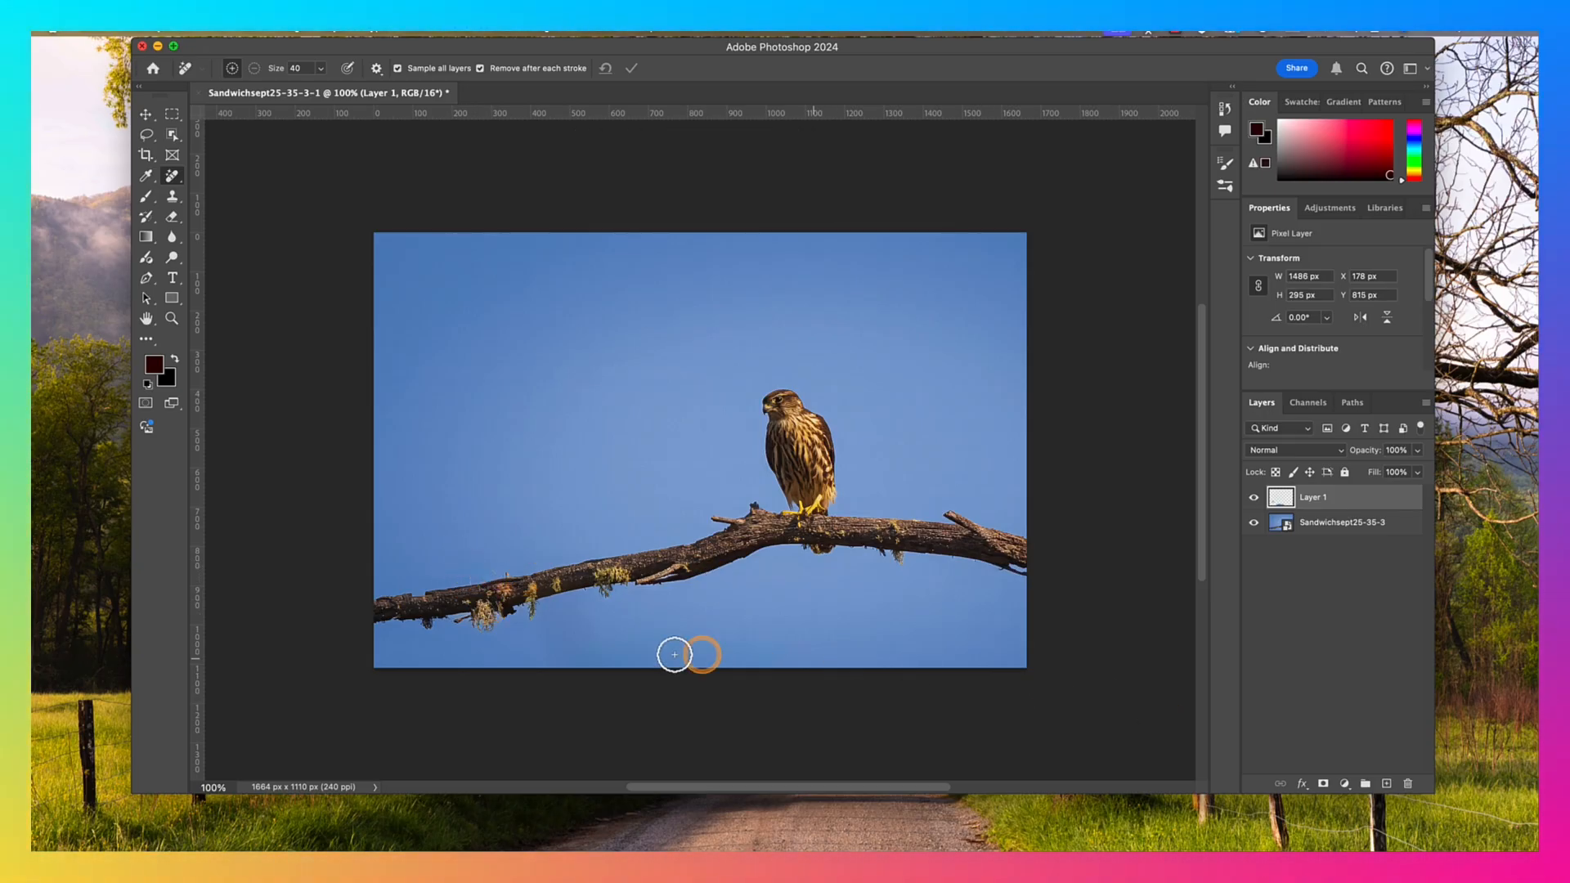
pyautogui.moveTo(493, 579); pyautogui.dragTo(501, 582)
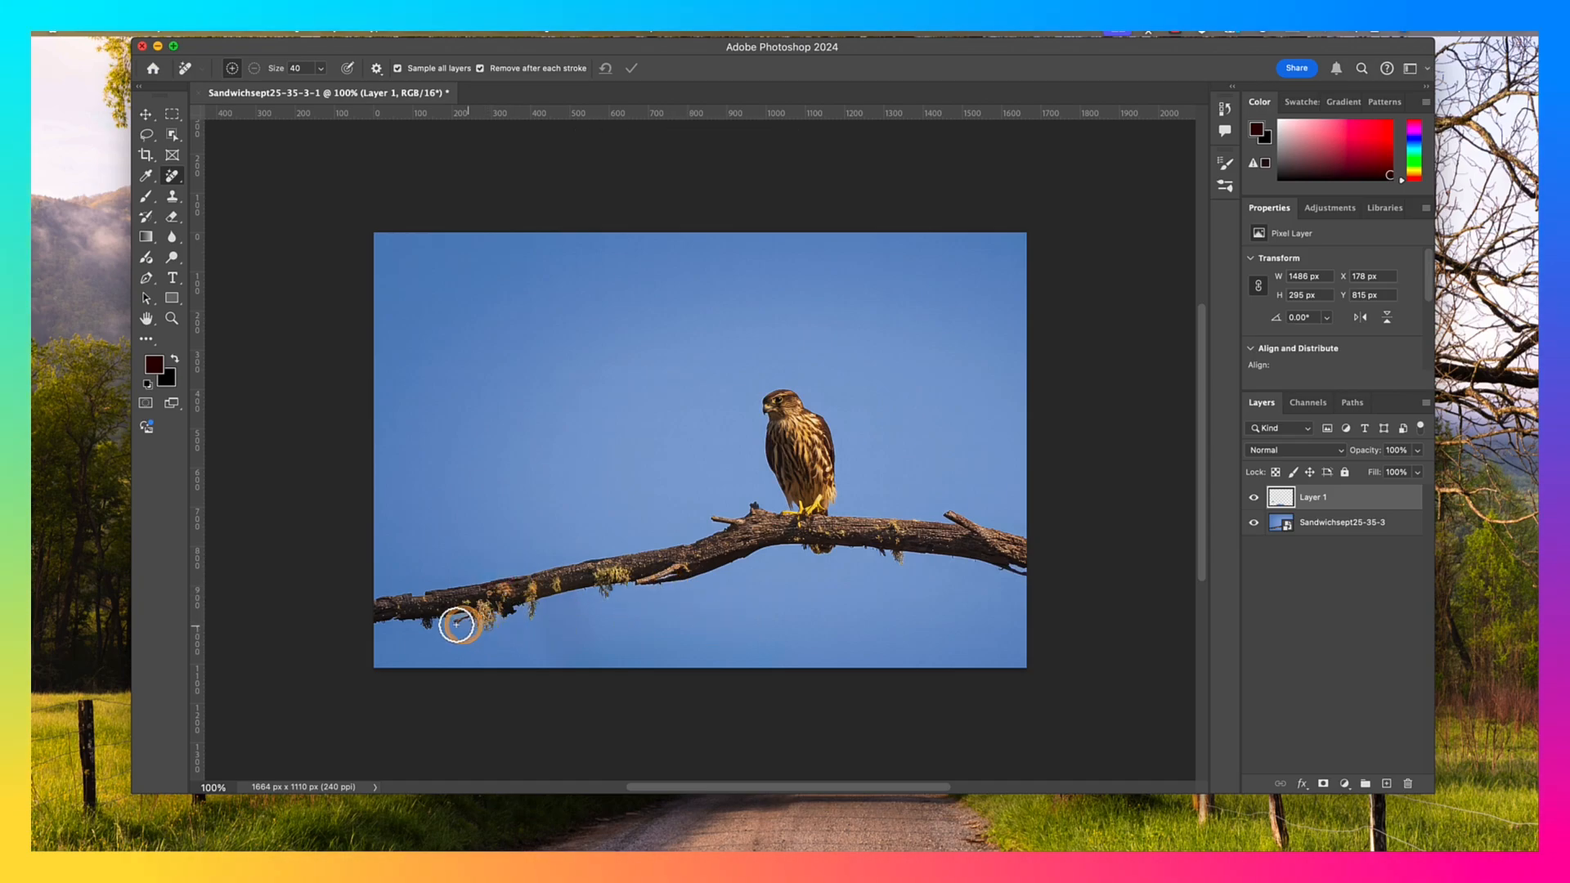
pyautogui.moveTo(481, 614); pyautogui.dragTo(485, 614)
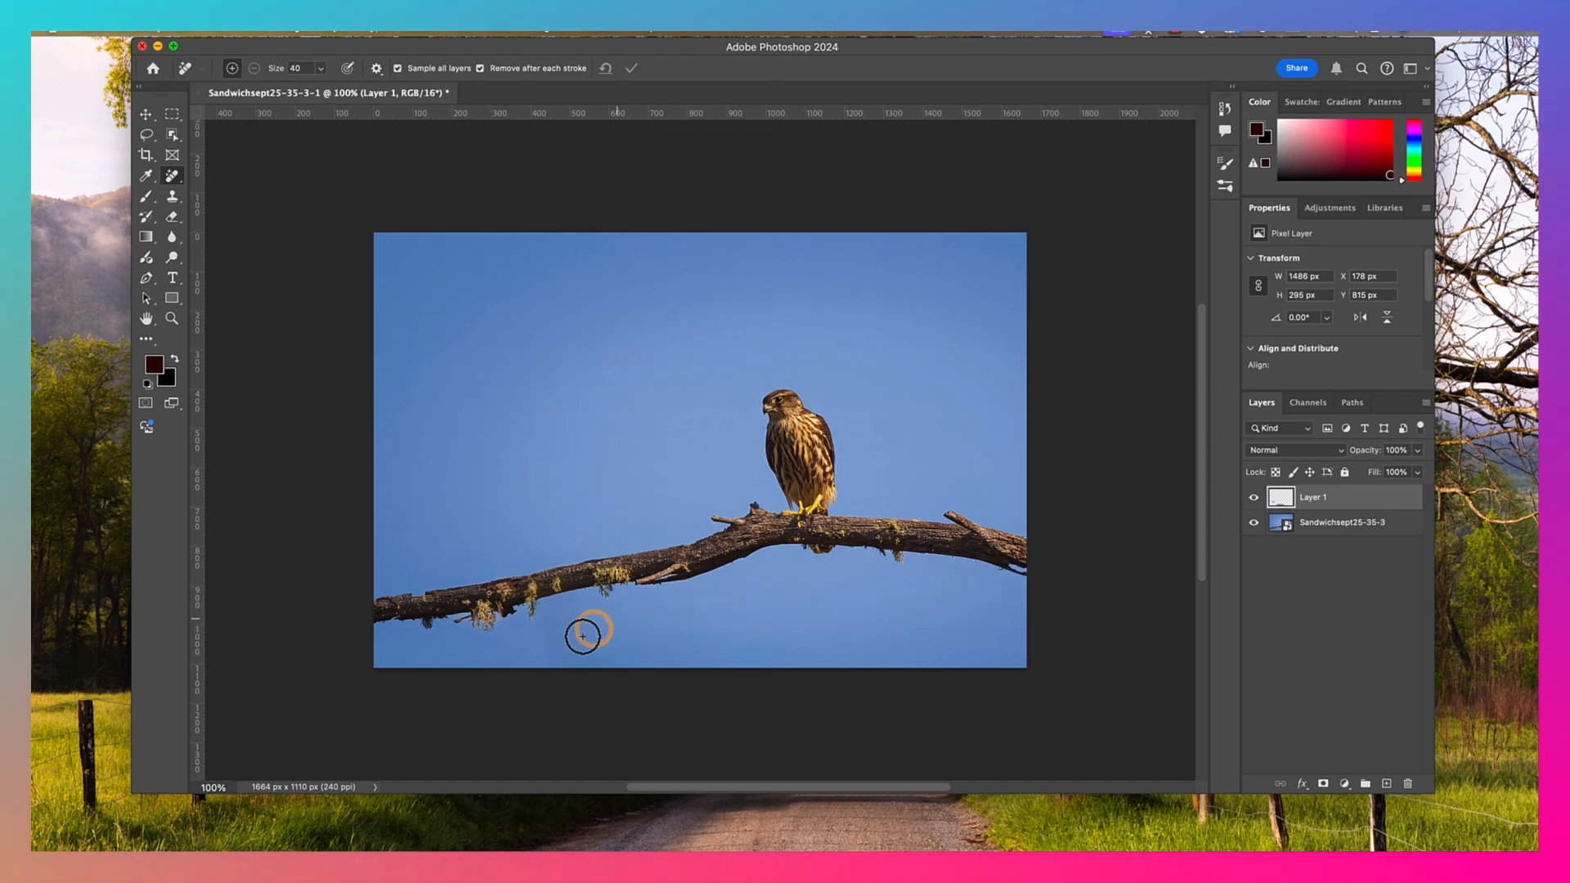
pyautogui.moveTo(455, 617); pyautogui.dragTo(449, 636)
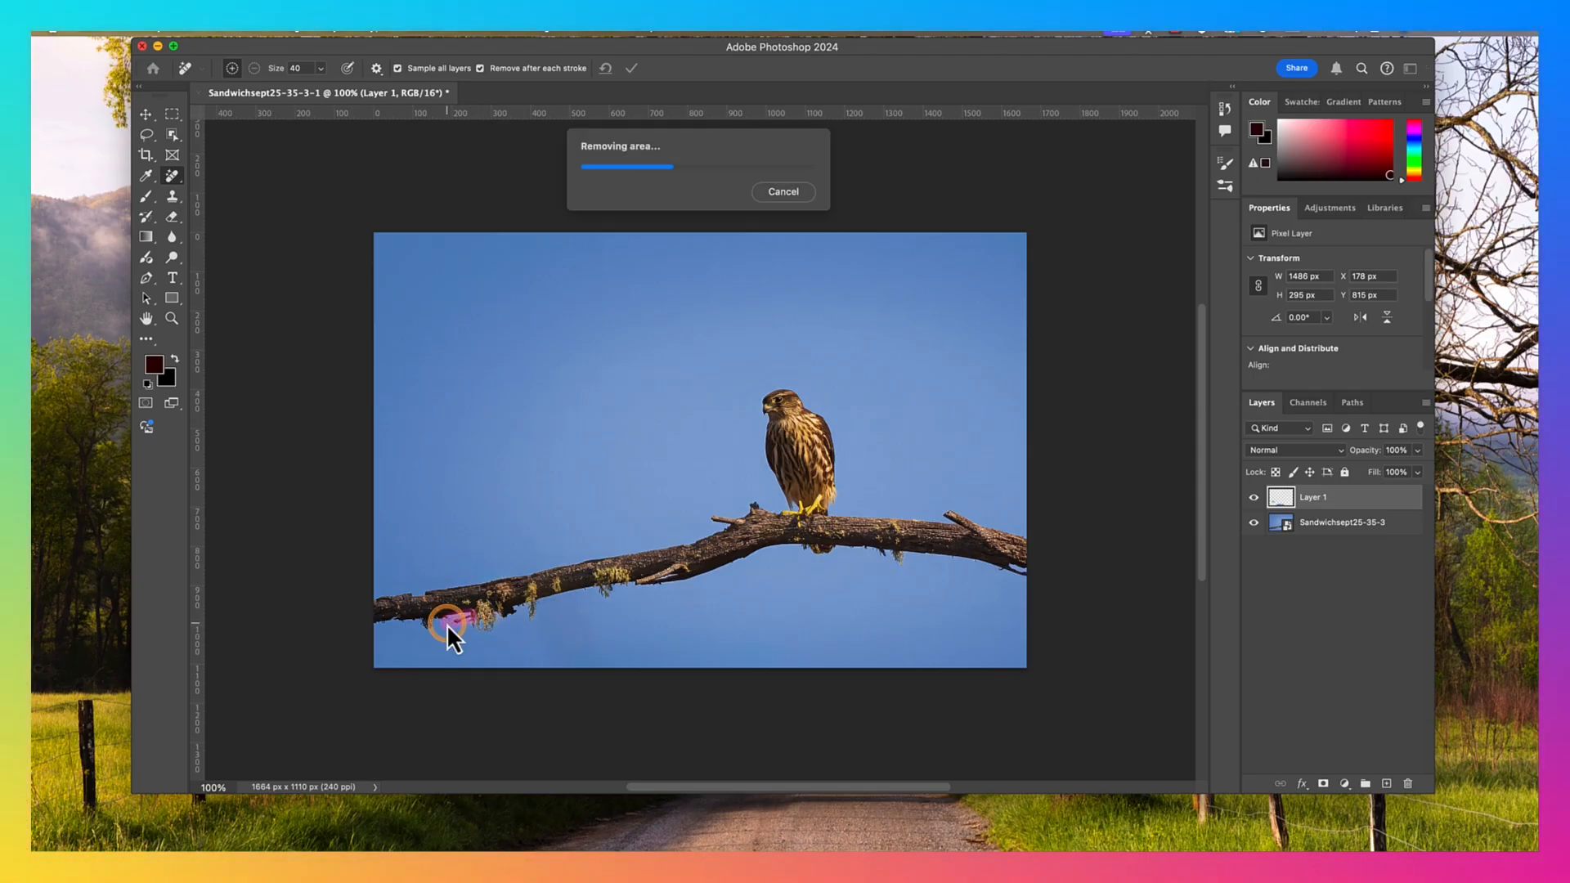
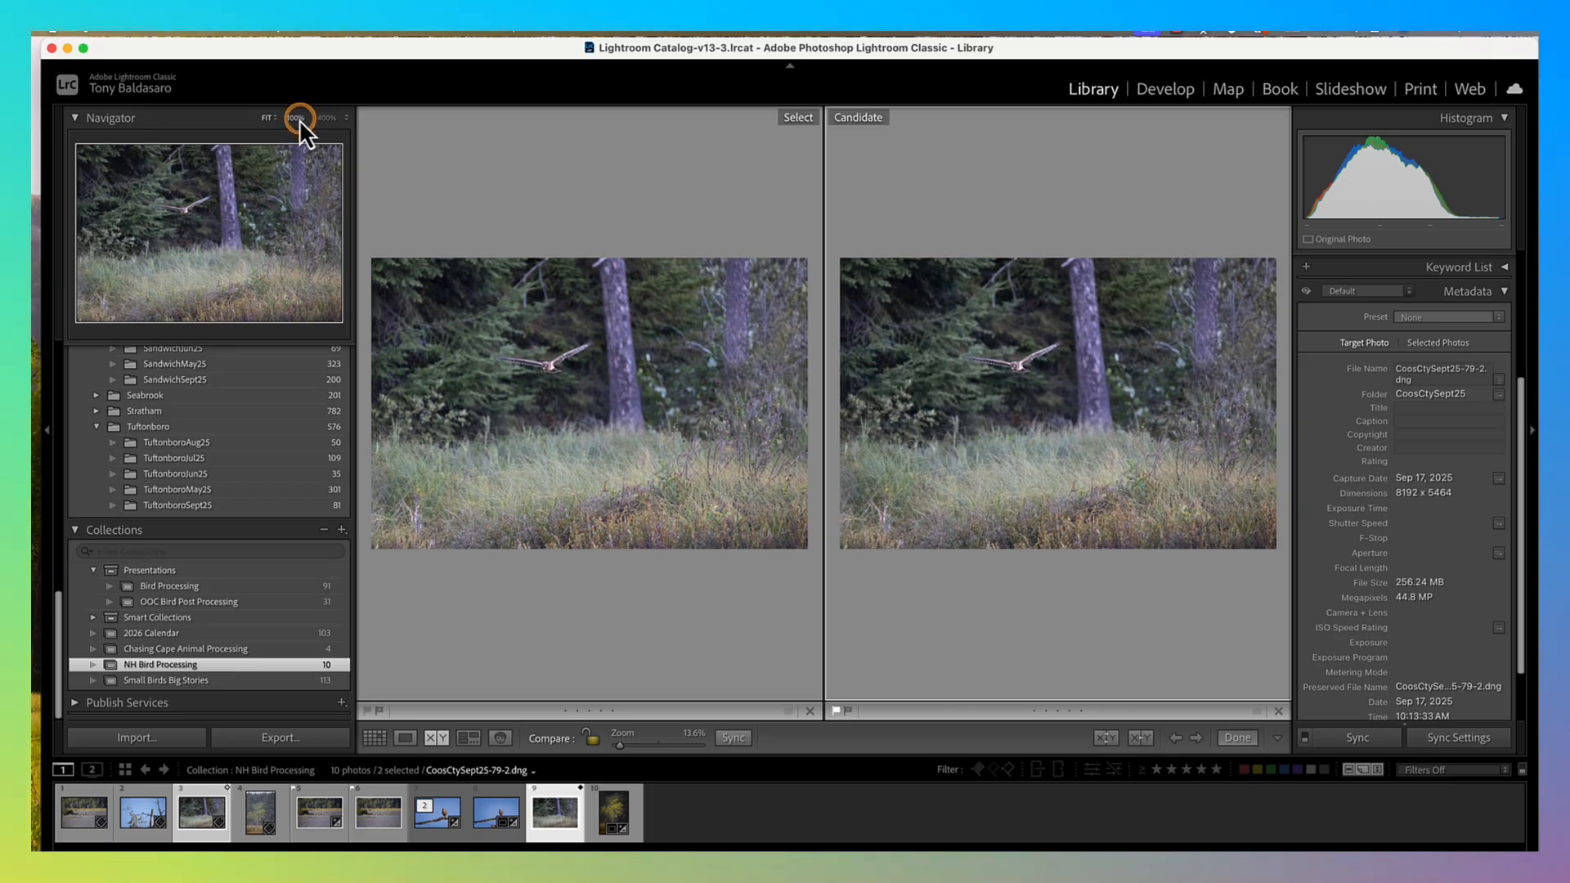
# Compare the hawk in CoosCtySept25-79.DNG and CoosCtySept25-79-2.dng at 100%, and return both photos to the fitted view
pyautogui.moveTo(990, 419); pyautogui.dragTo(1322, 286)
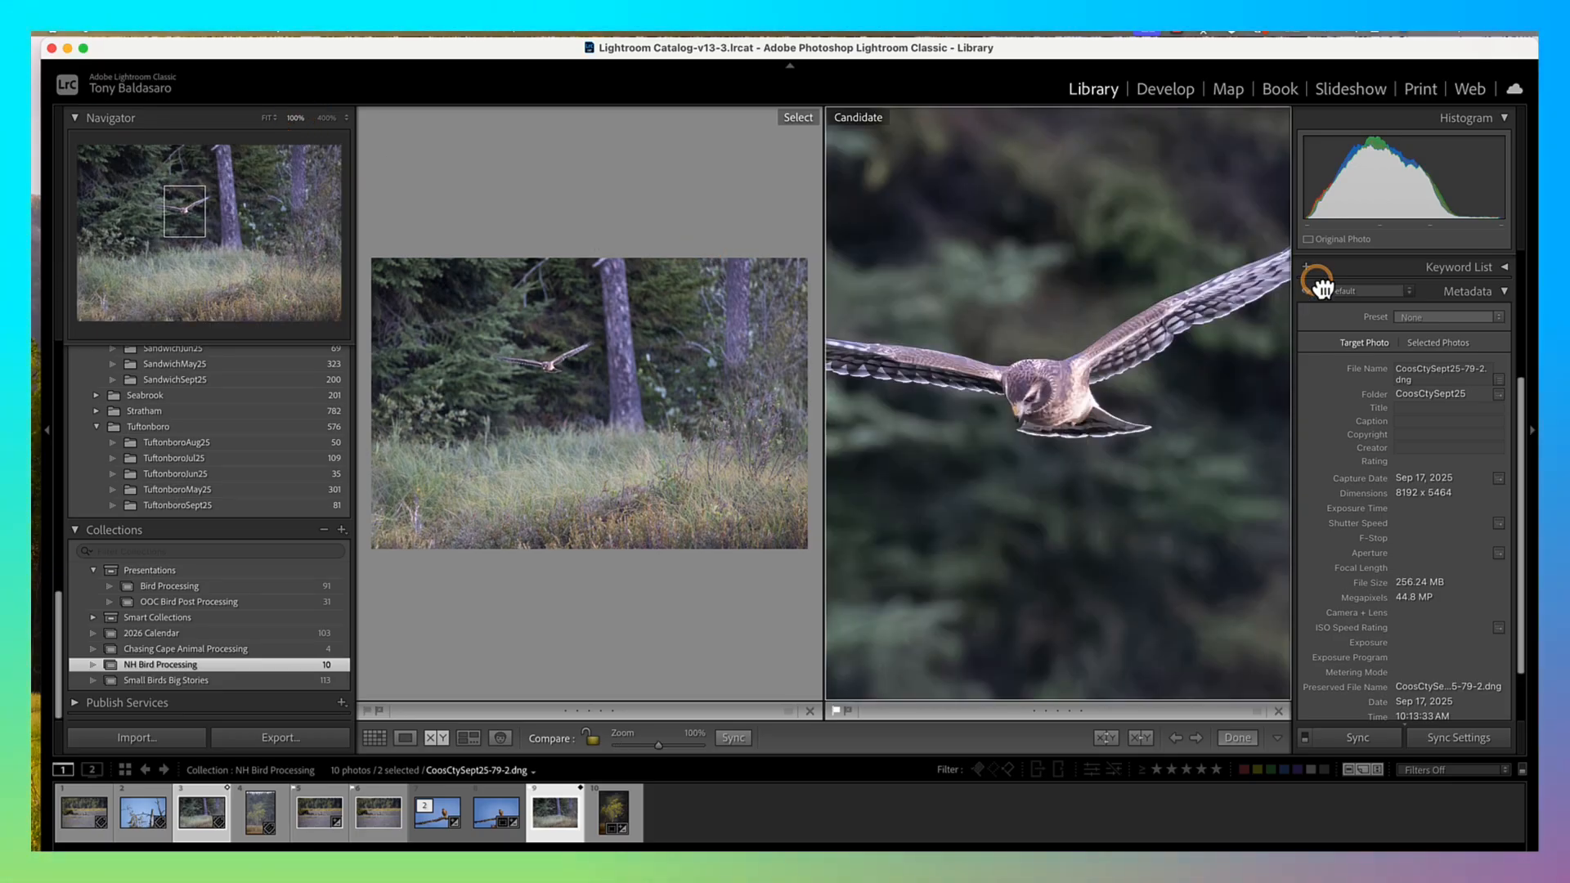
pyautogui.click(553, 358)
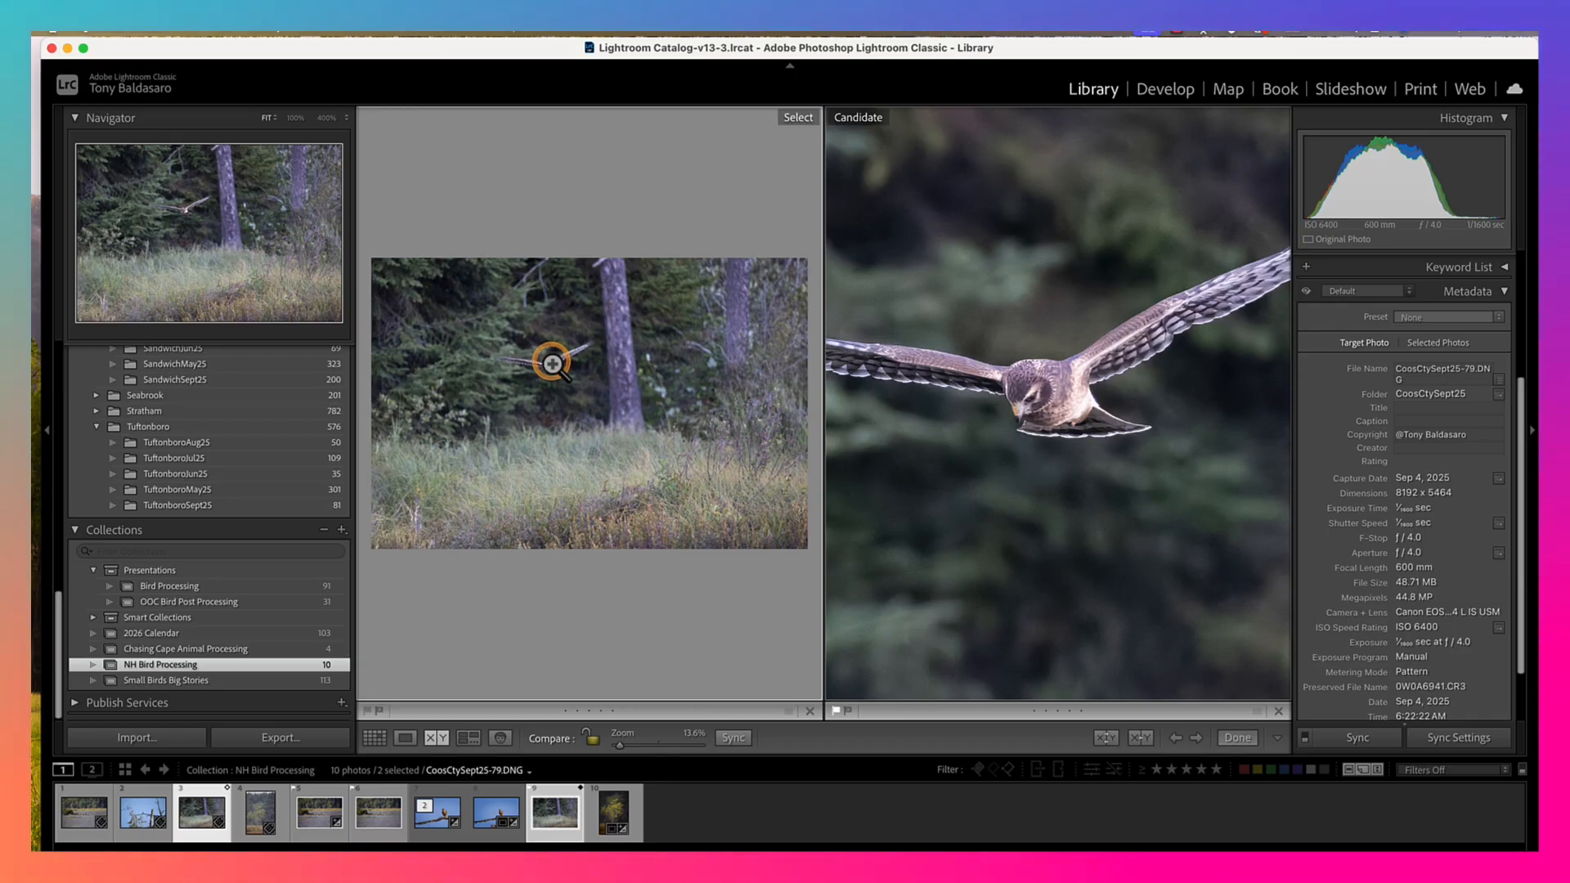
pyautogui.click(553, 363)
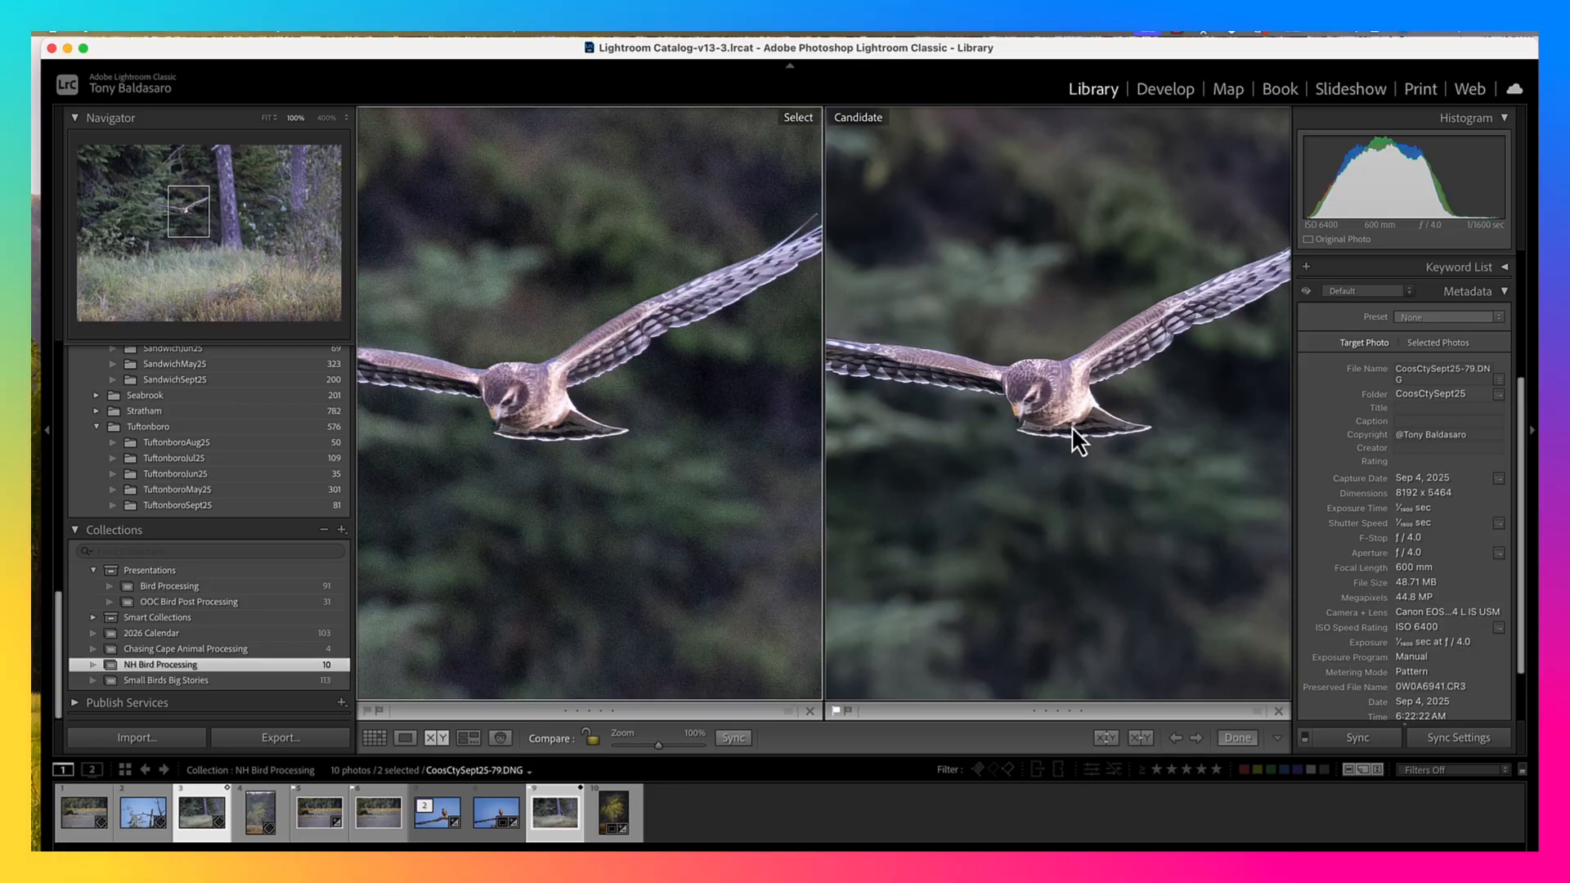
pyautogui.click(1052, 389)
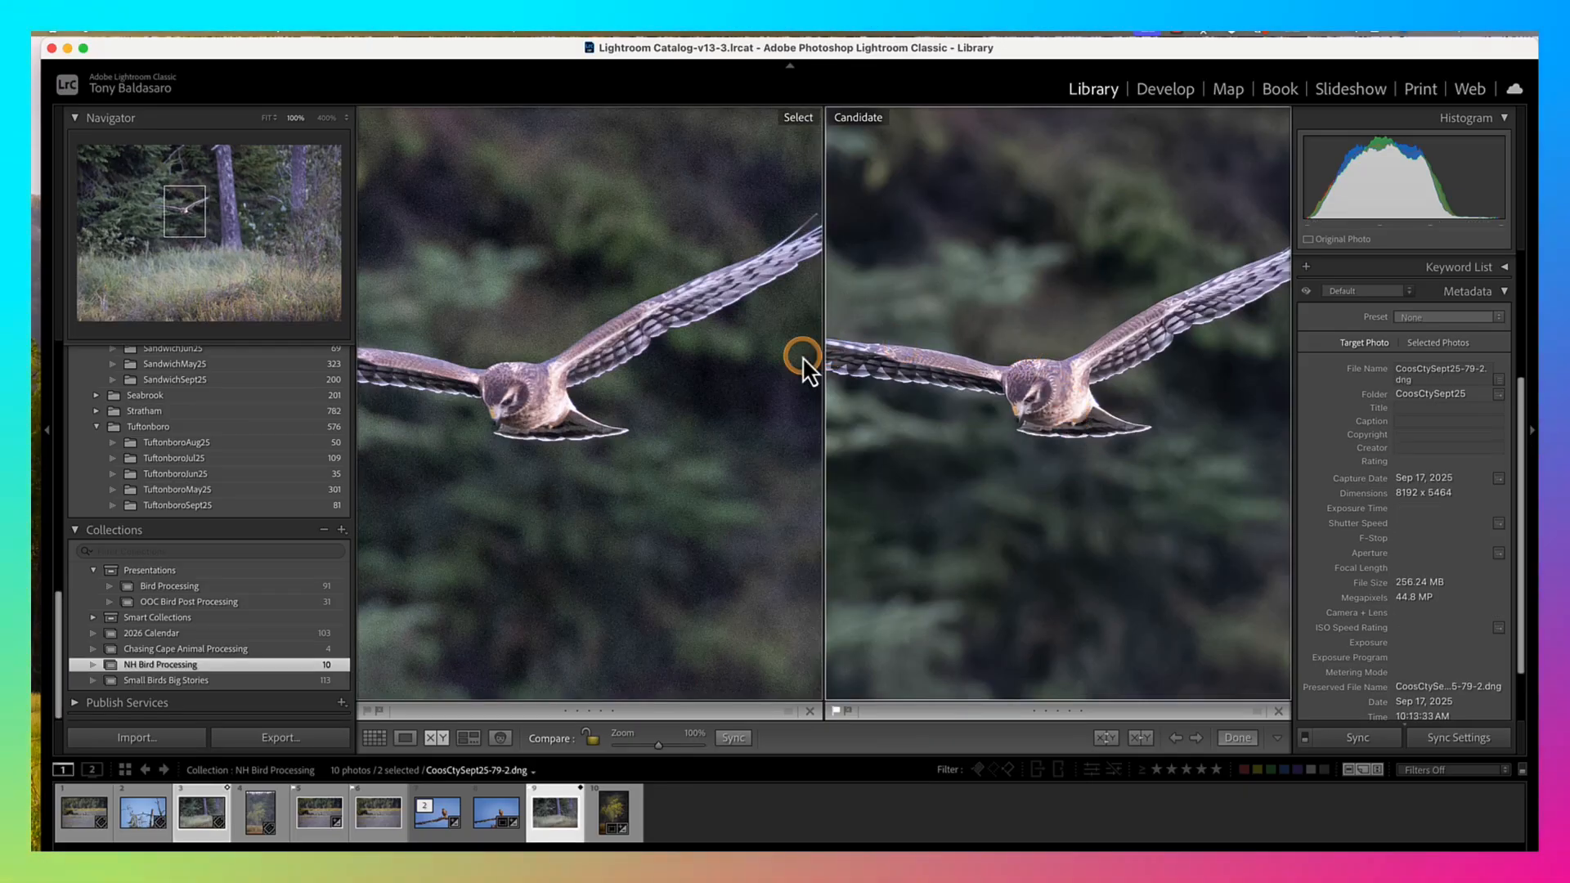
pyautogui.click(267, 122)
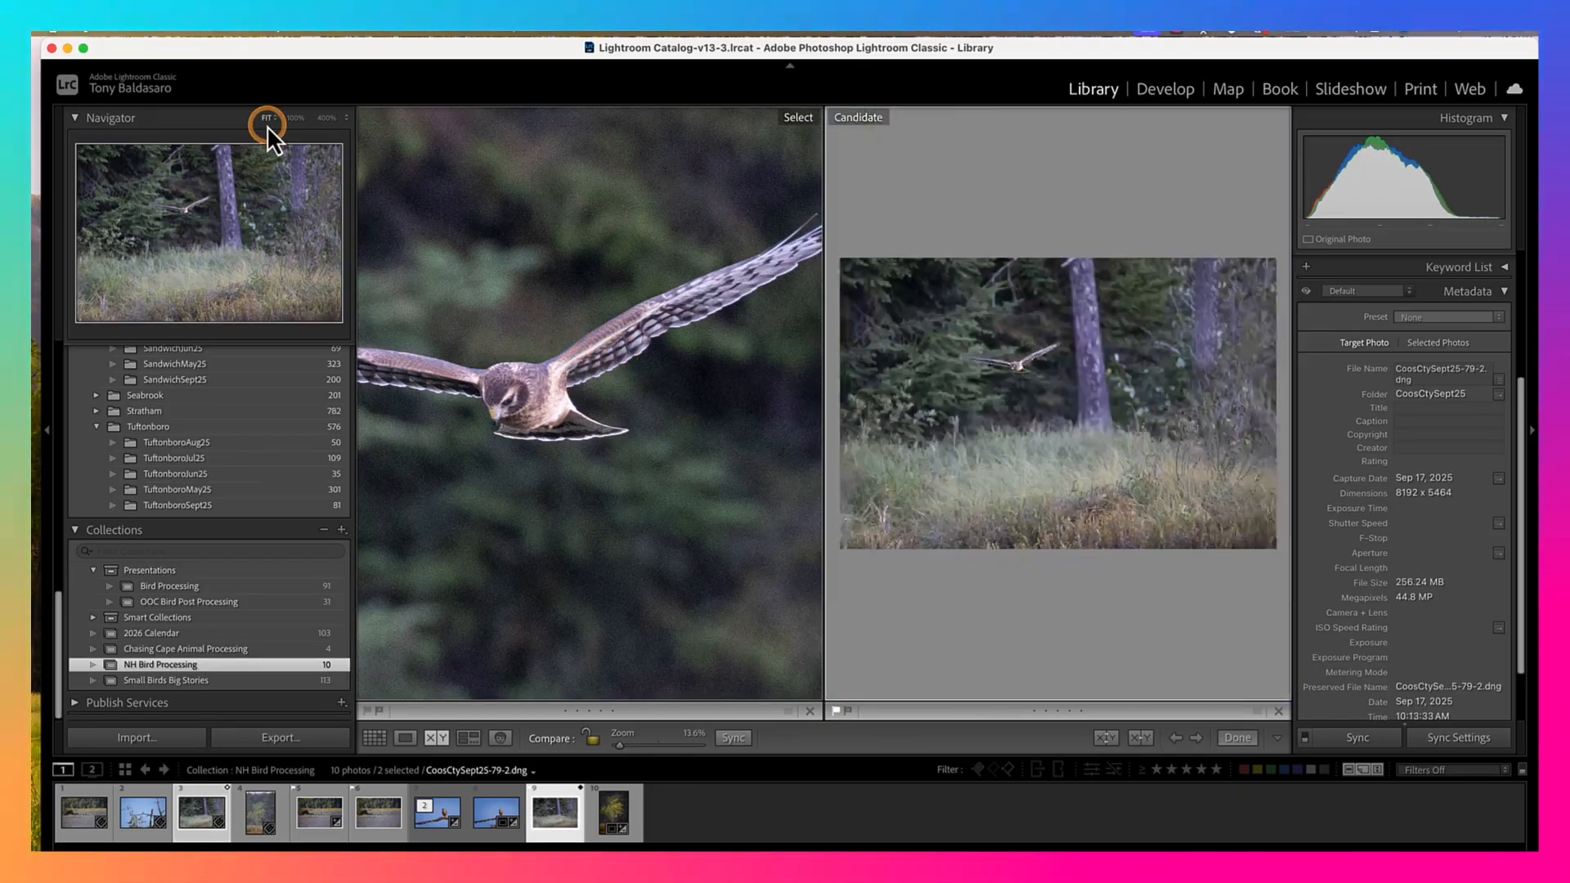
pyautogui.click(508, 260)
pyautogui.click(261, 121)
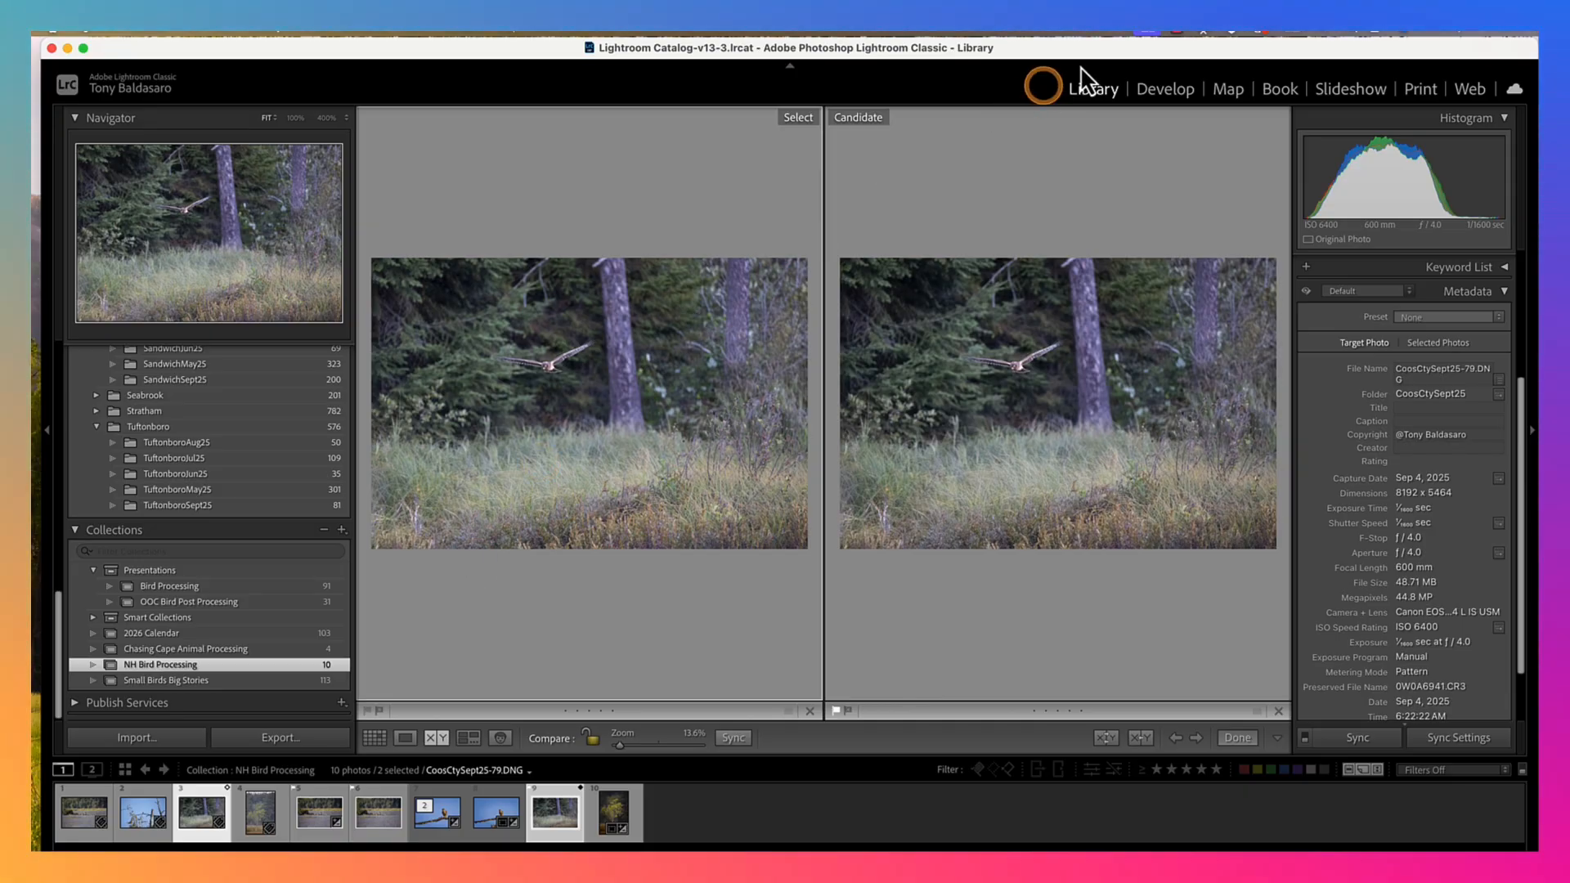
# Bring CoosCtySept25-79-2.dng into Develop and crop it at the original aspect ratio, placing the hawk near the upper-right thirds intersection
pyautogui.click(1159, 90)
pyautogui.click(556, 813)
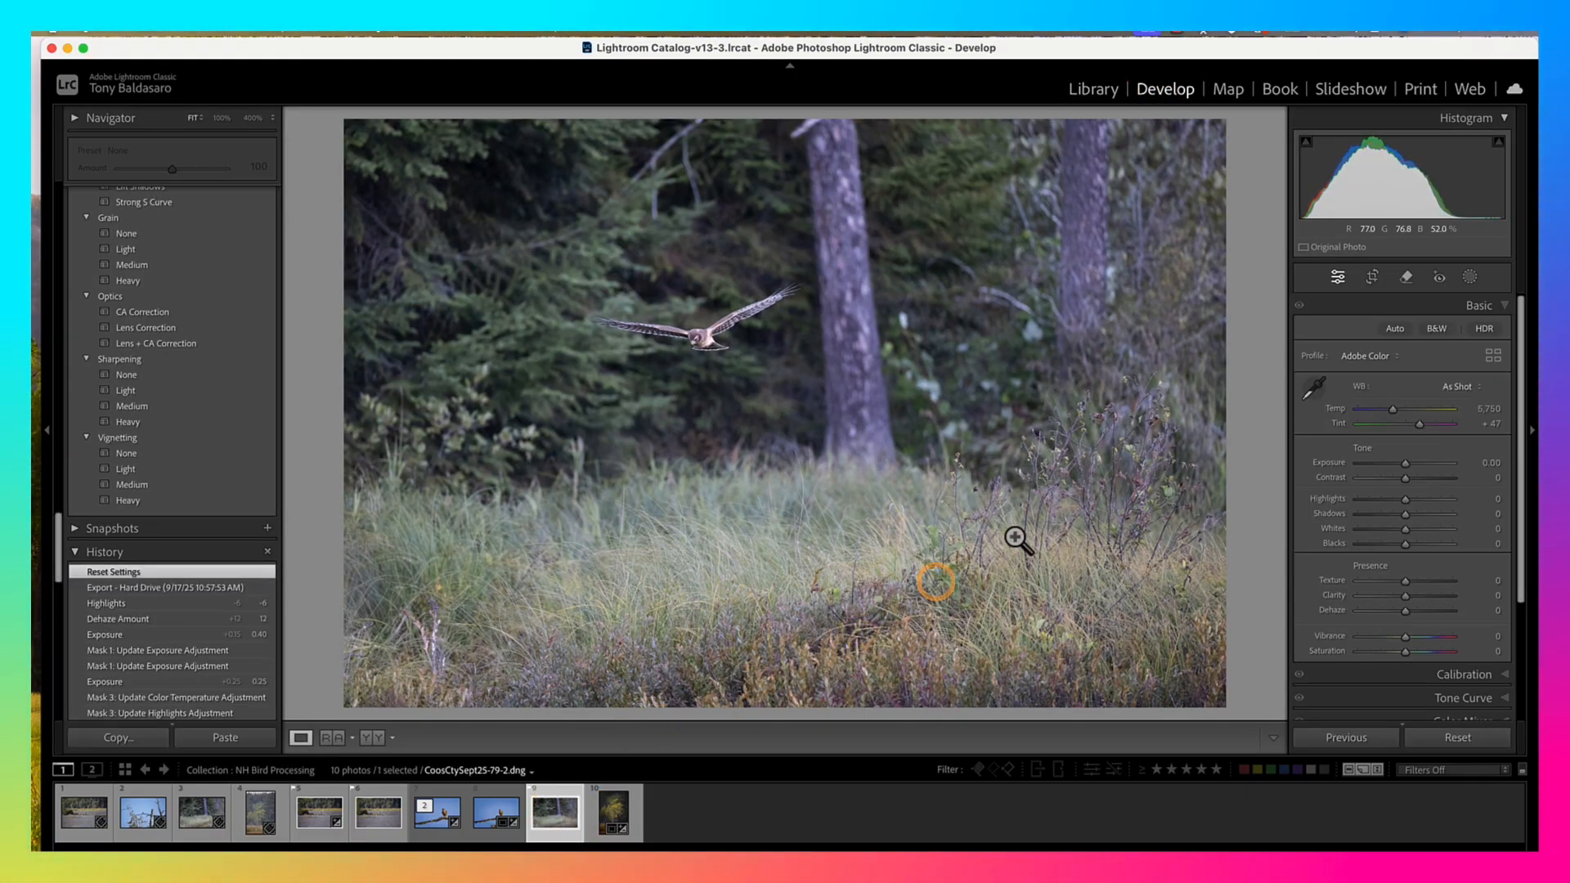
pyautogui.click(1373, 277)
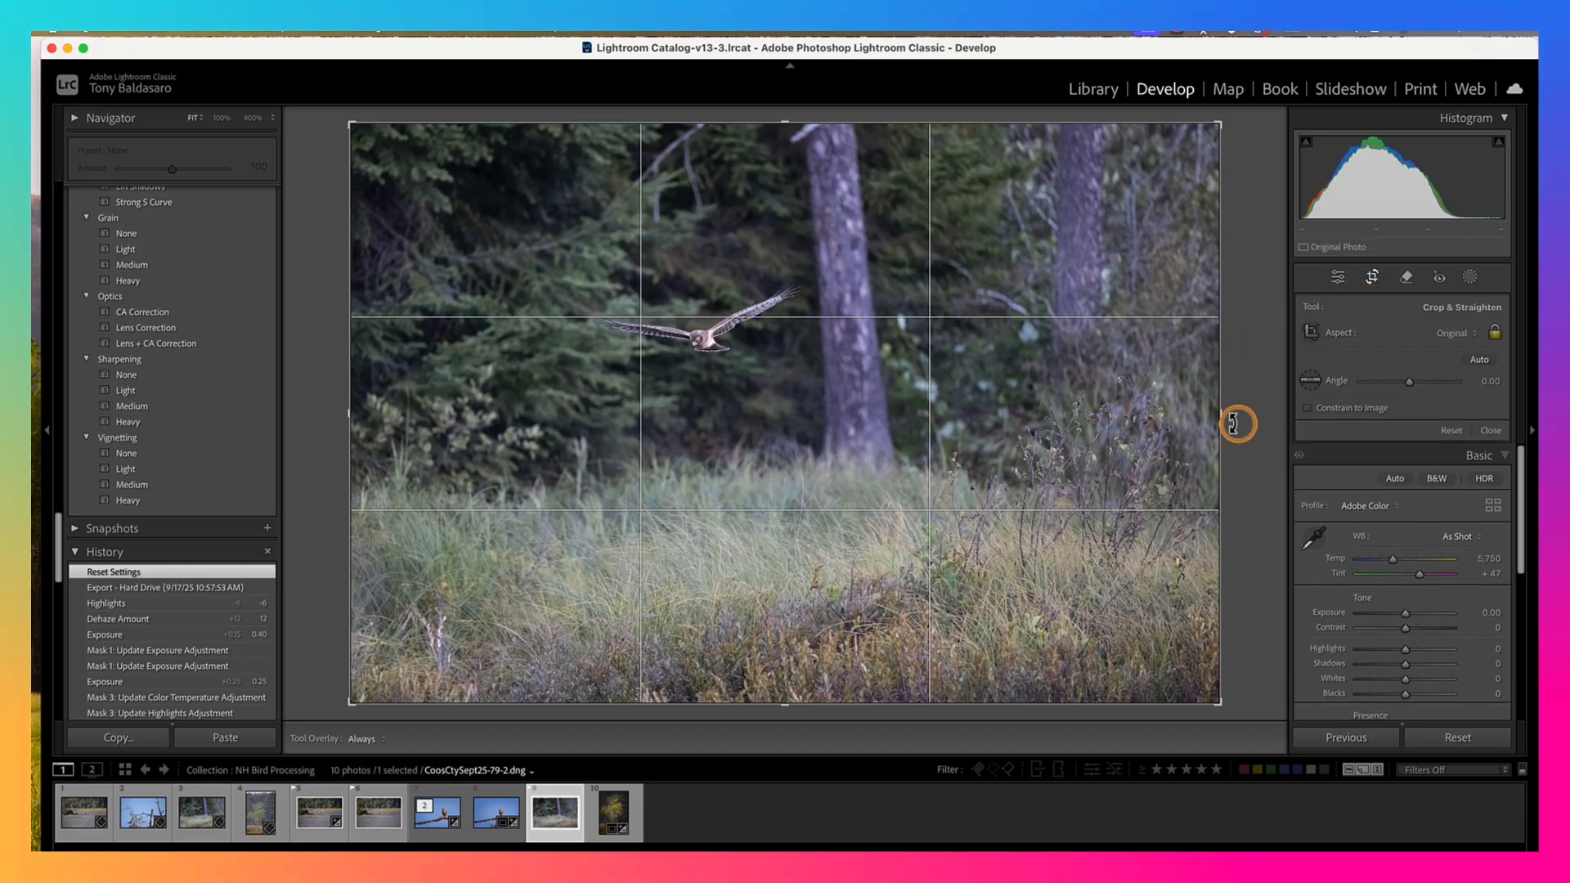
pyautogui.moveTo(1223, 414); pyautogui.dragTo(1055, 409)
pyautogui.moveTo(973, 473); pyautogui.dragTo(974, 488)
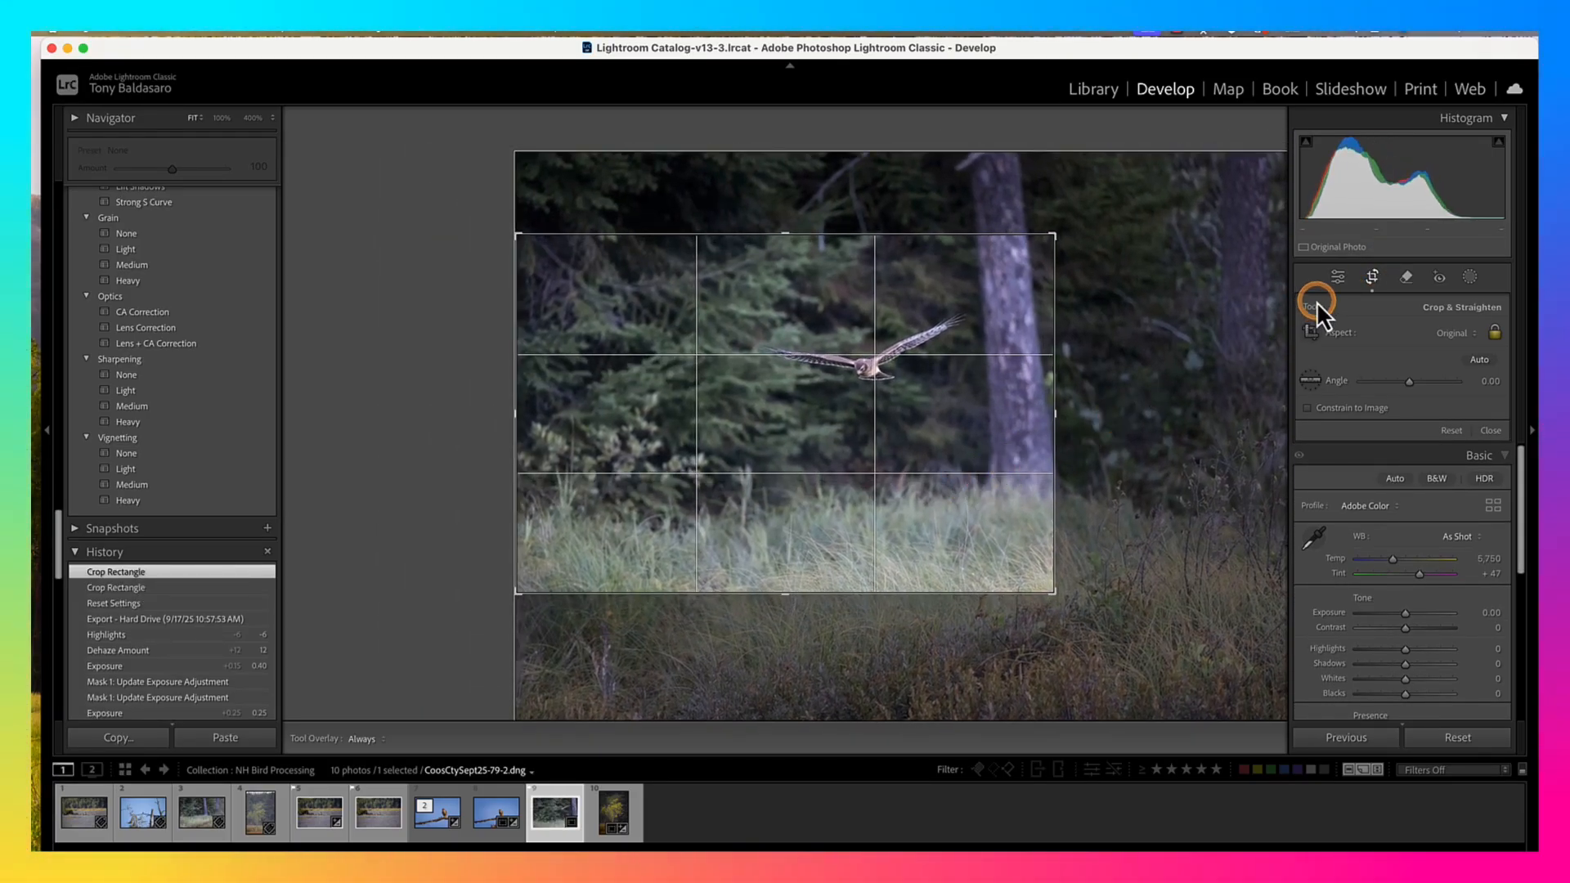
pyautogui.click(1373, 277)
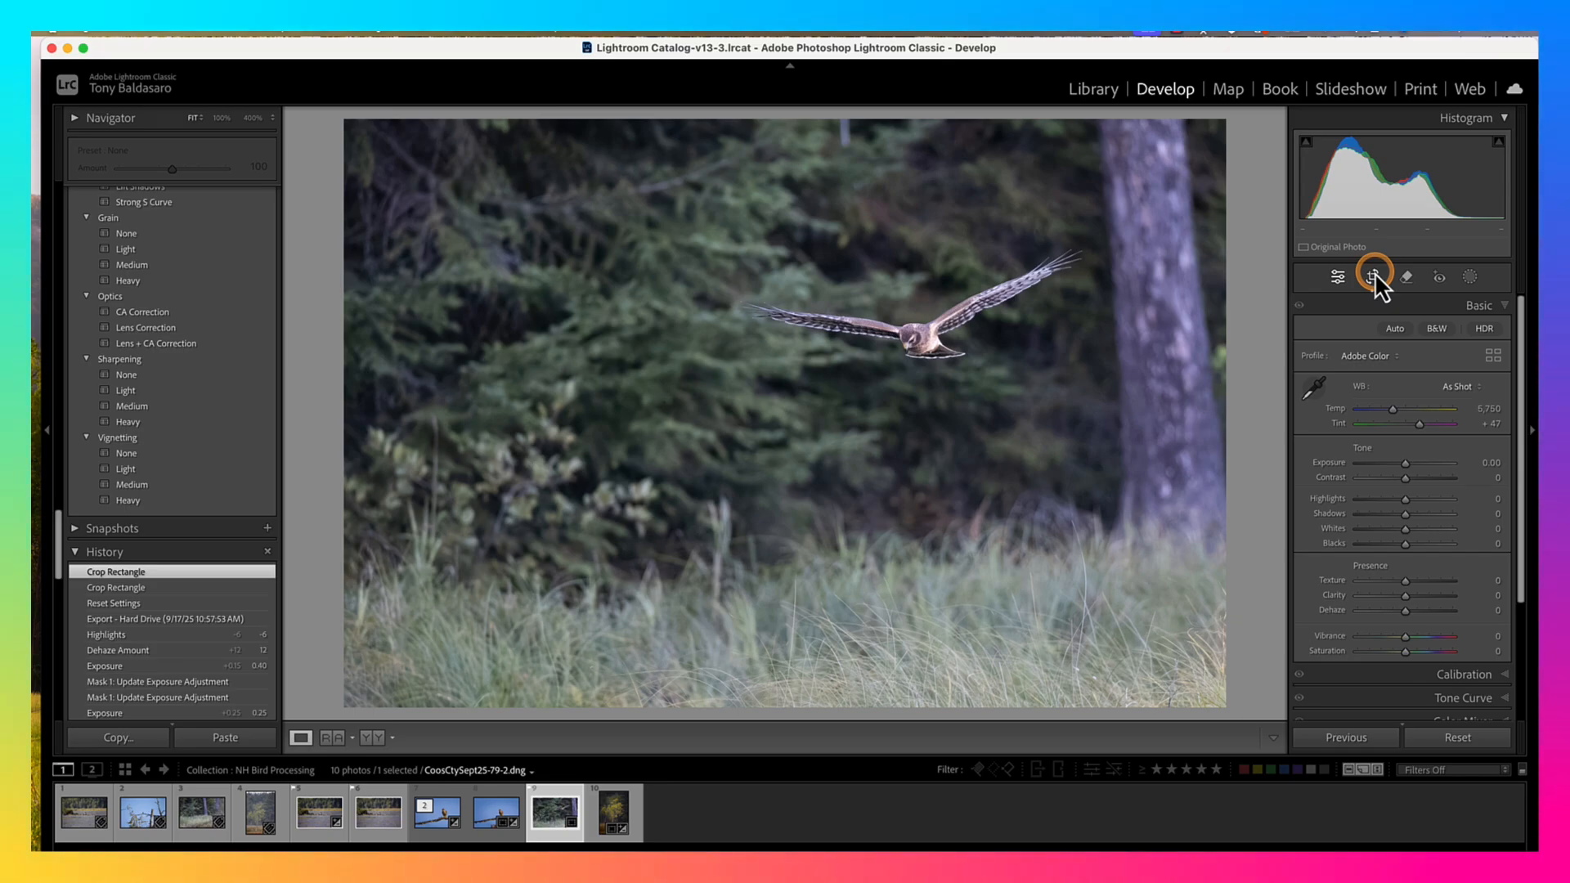
# Set the photo's profile to Adobe Landscape and its white balance to Auto
pyautogui.click(1413, 337)
pyautogui.click(1389, 361)
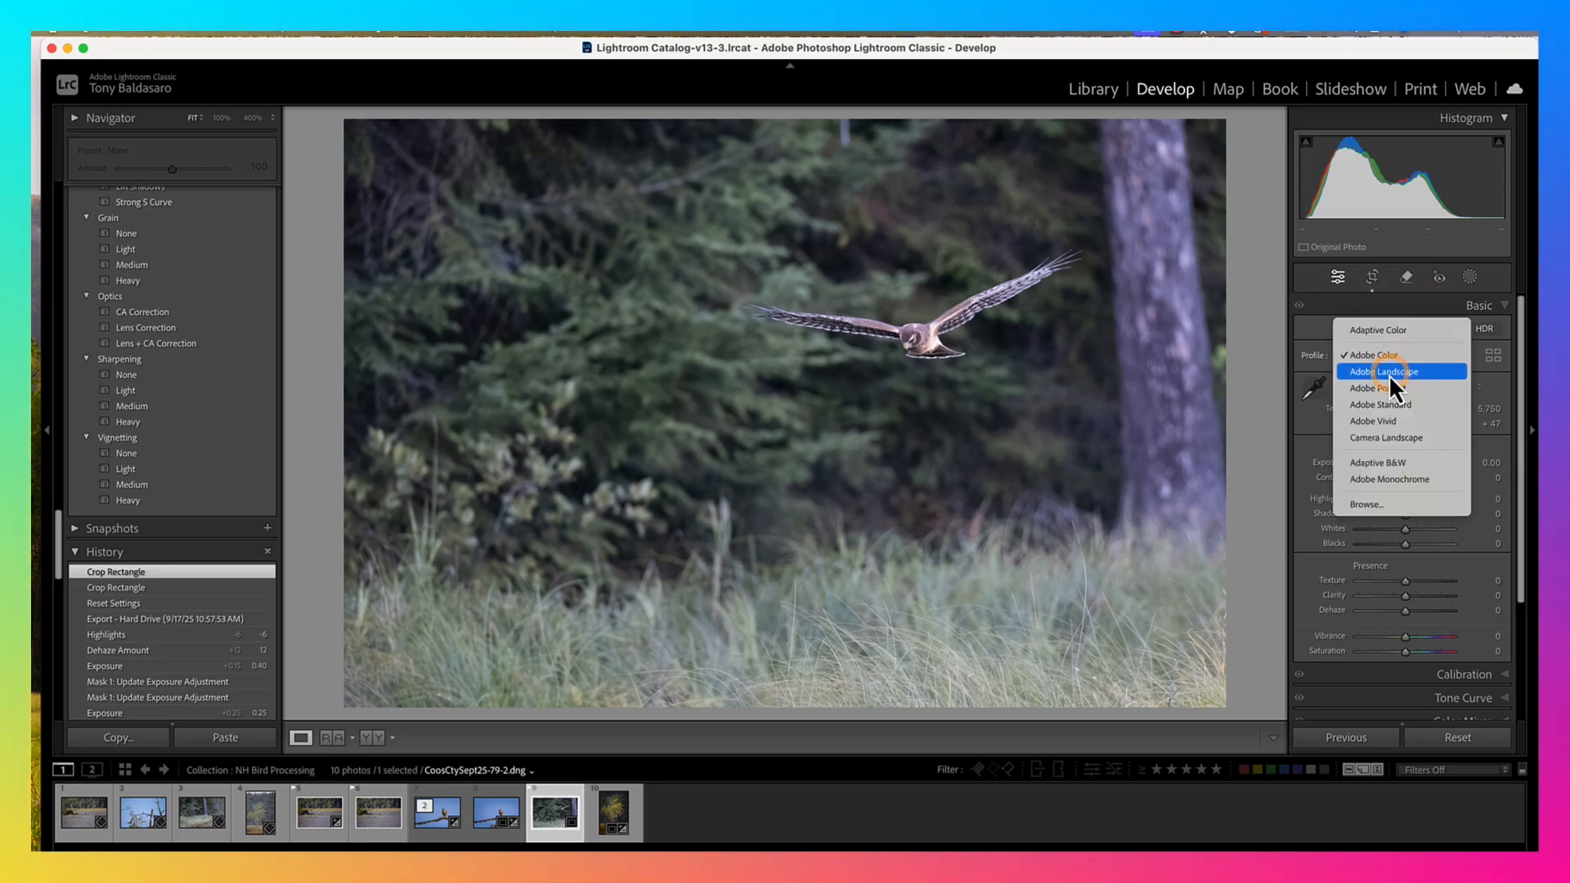
pyautogui.click(1389, 374)
pyautogui.click(1470, 392)
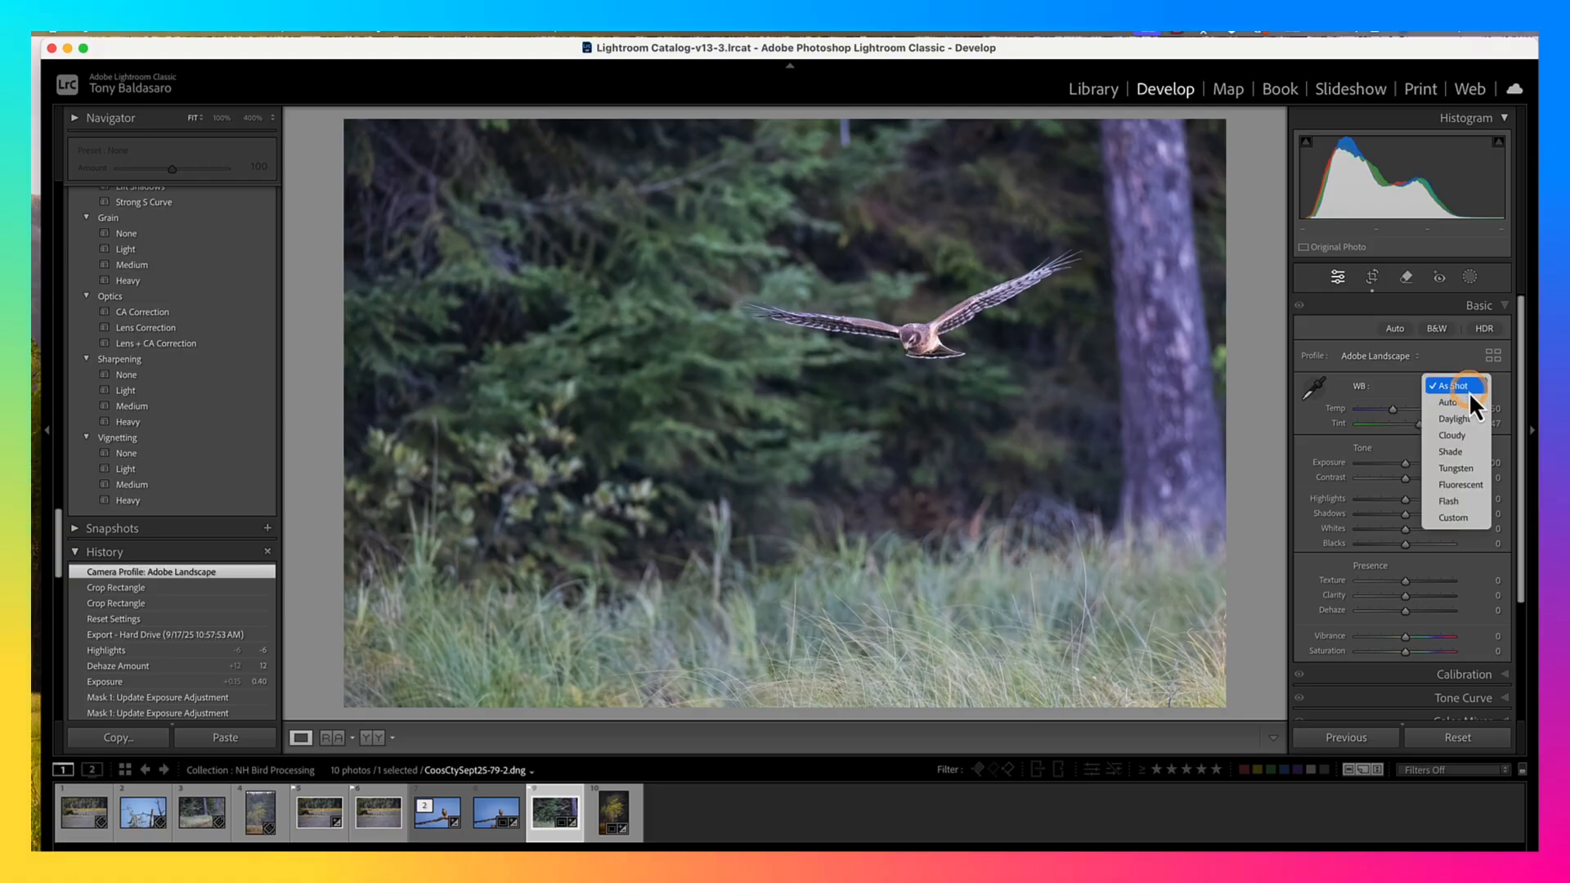
pyautogui.click(1466, 404)
# Try the Daylight and Cloudy white balance presets against Auto and return to Auto
pyautogui.click(1470, 389)
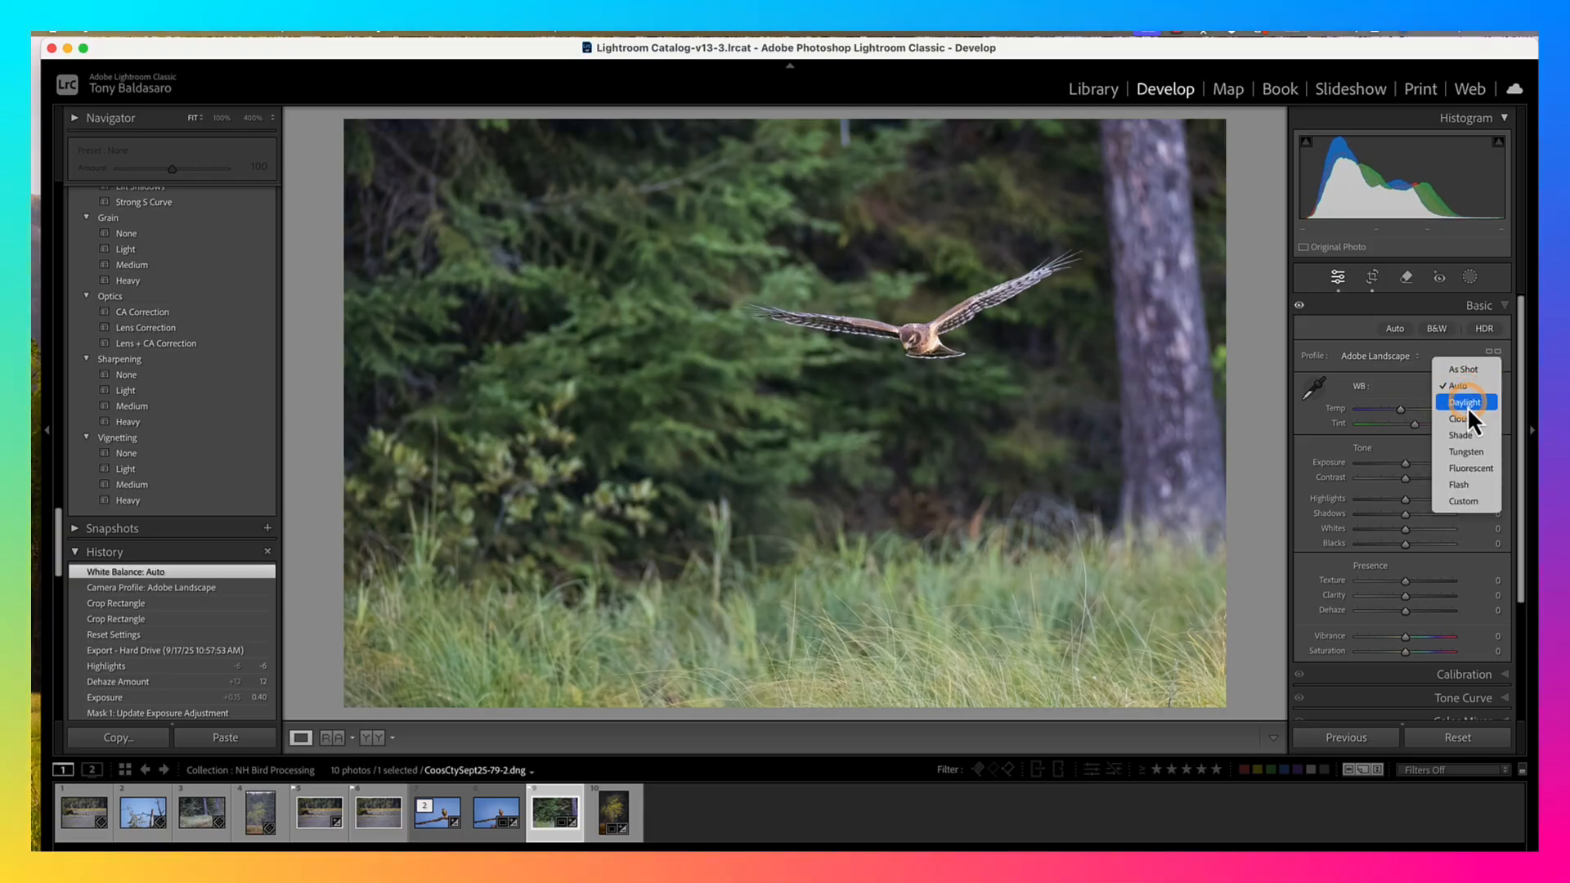
pyautogui.click(1467, 406)
pyautogui.click(1464, 390)
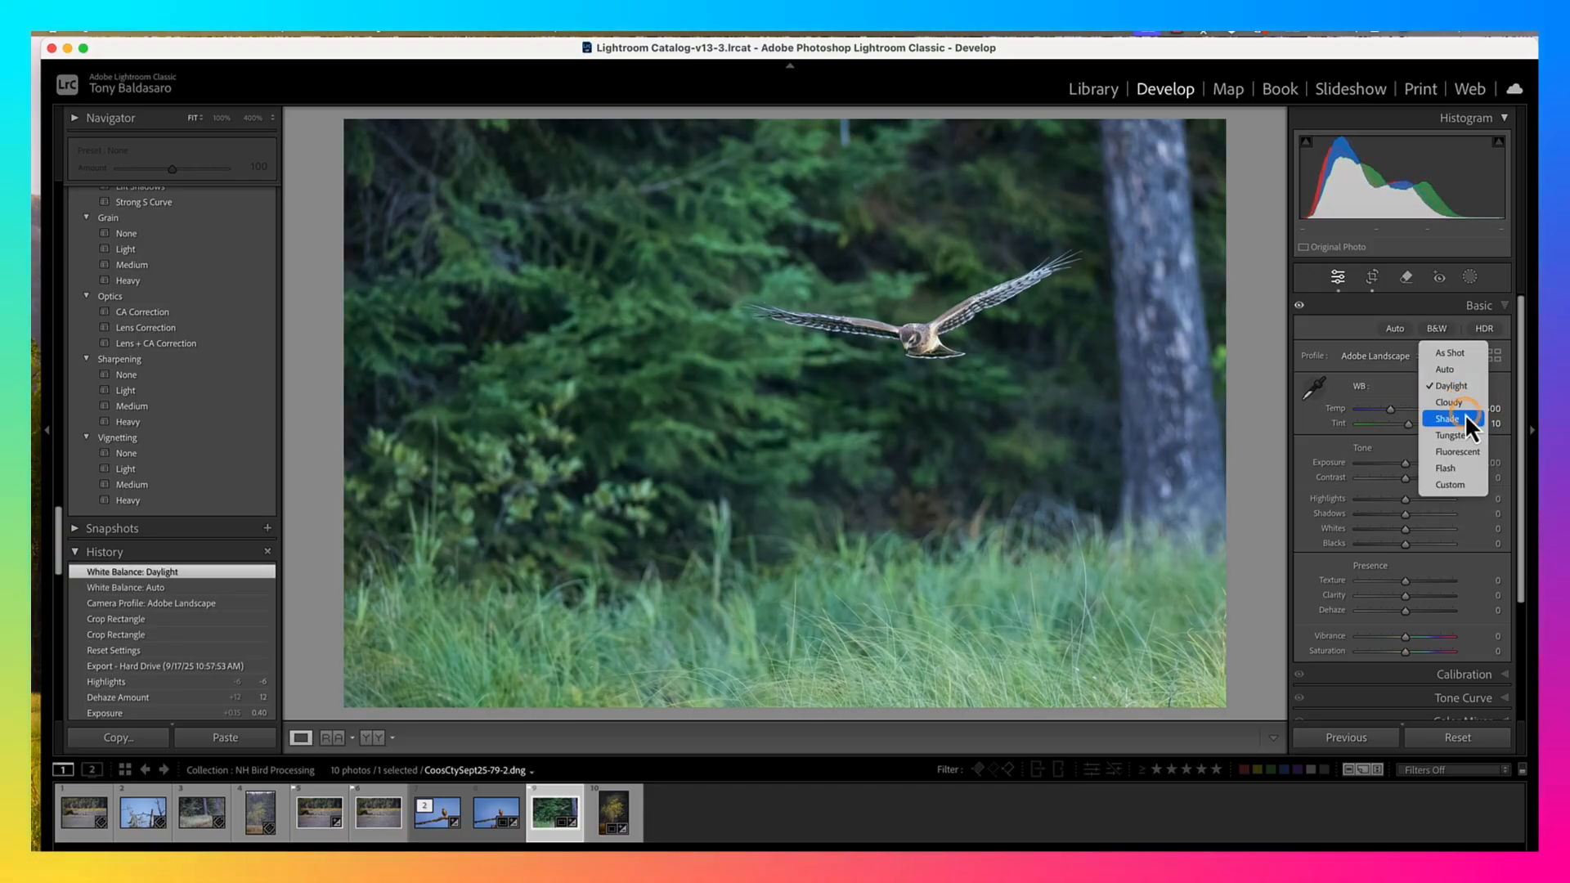
pyautogui.click(1466, 401)
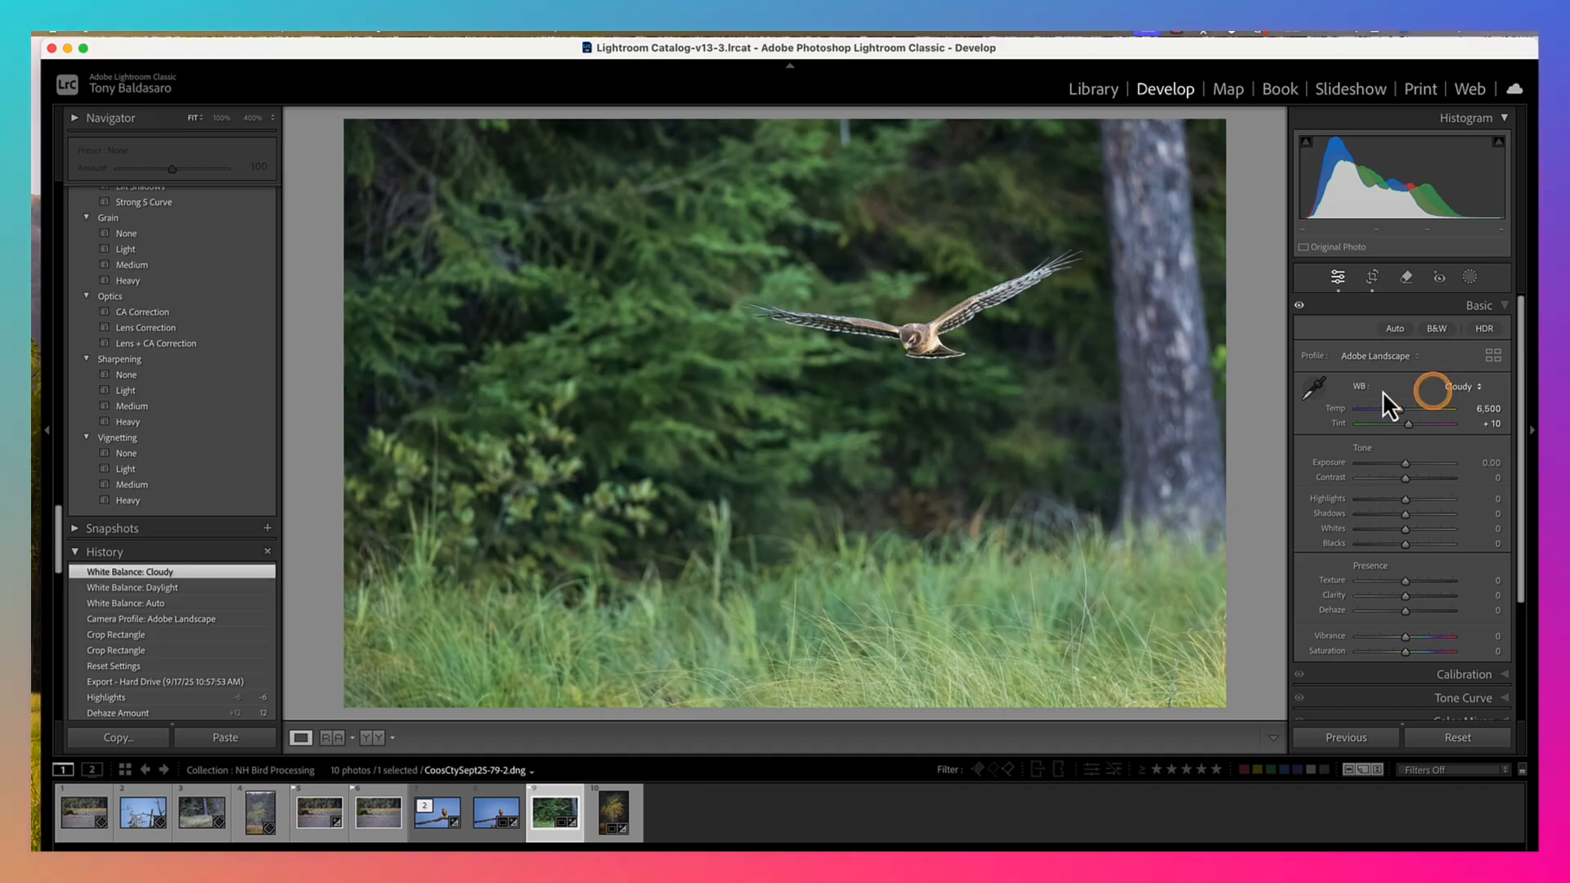
pyautogui.click(1461, 387)
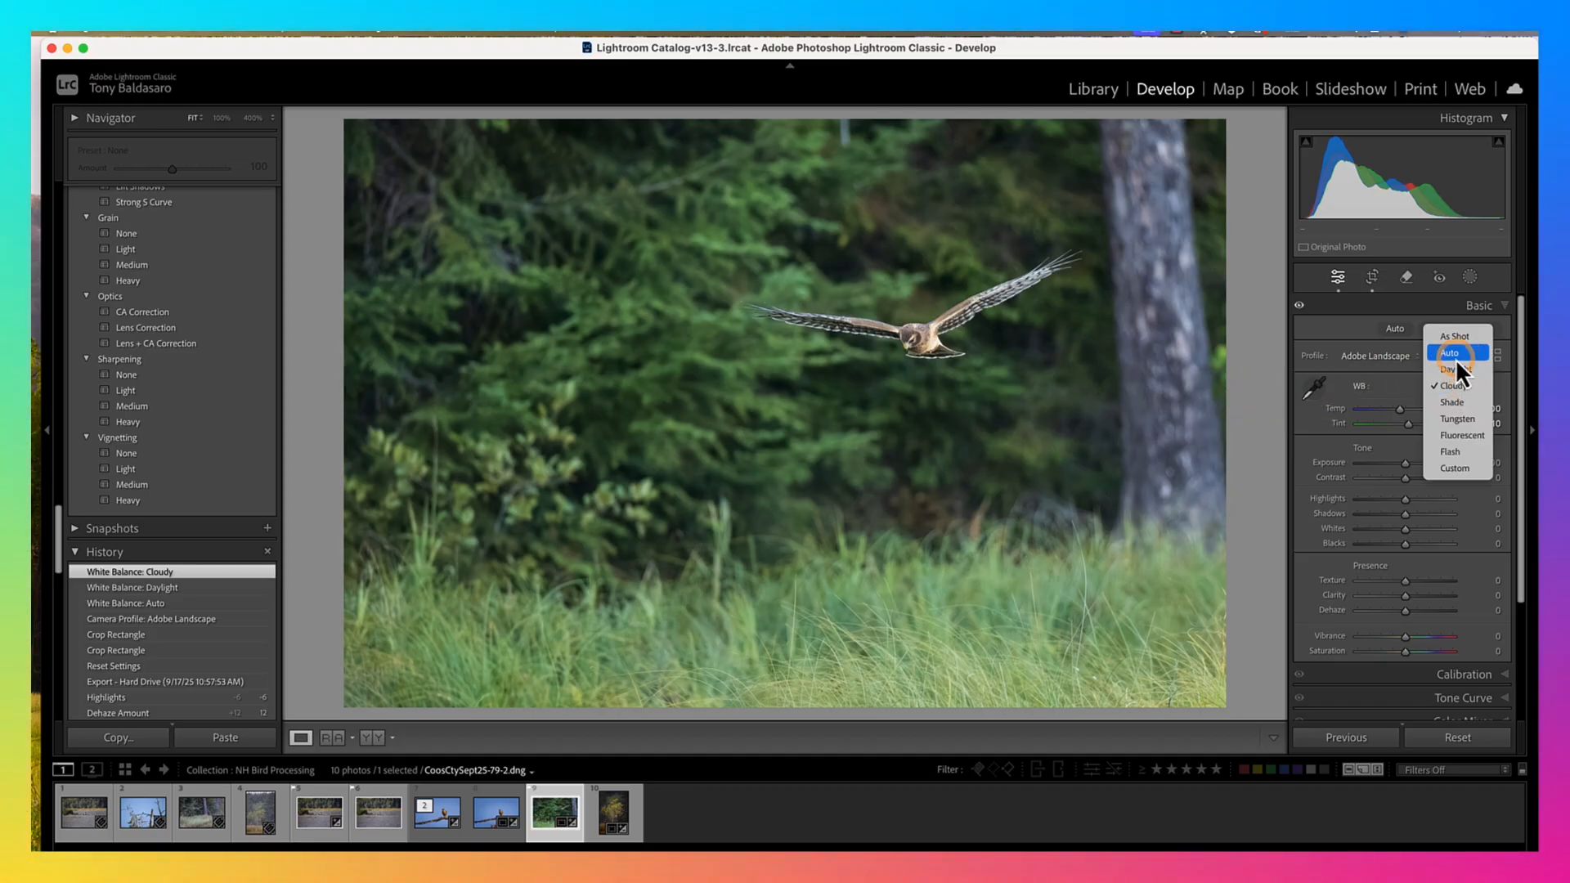
pyautogui.click(1455, 356)
pyautogui.click(1462, 386)
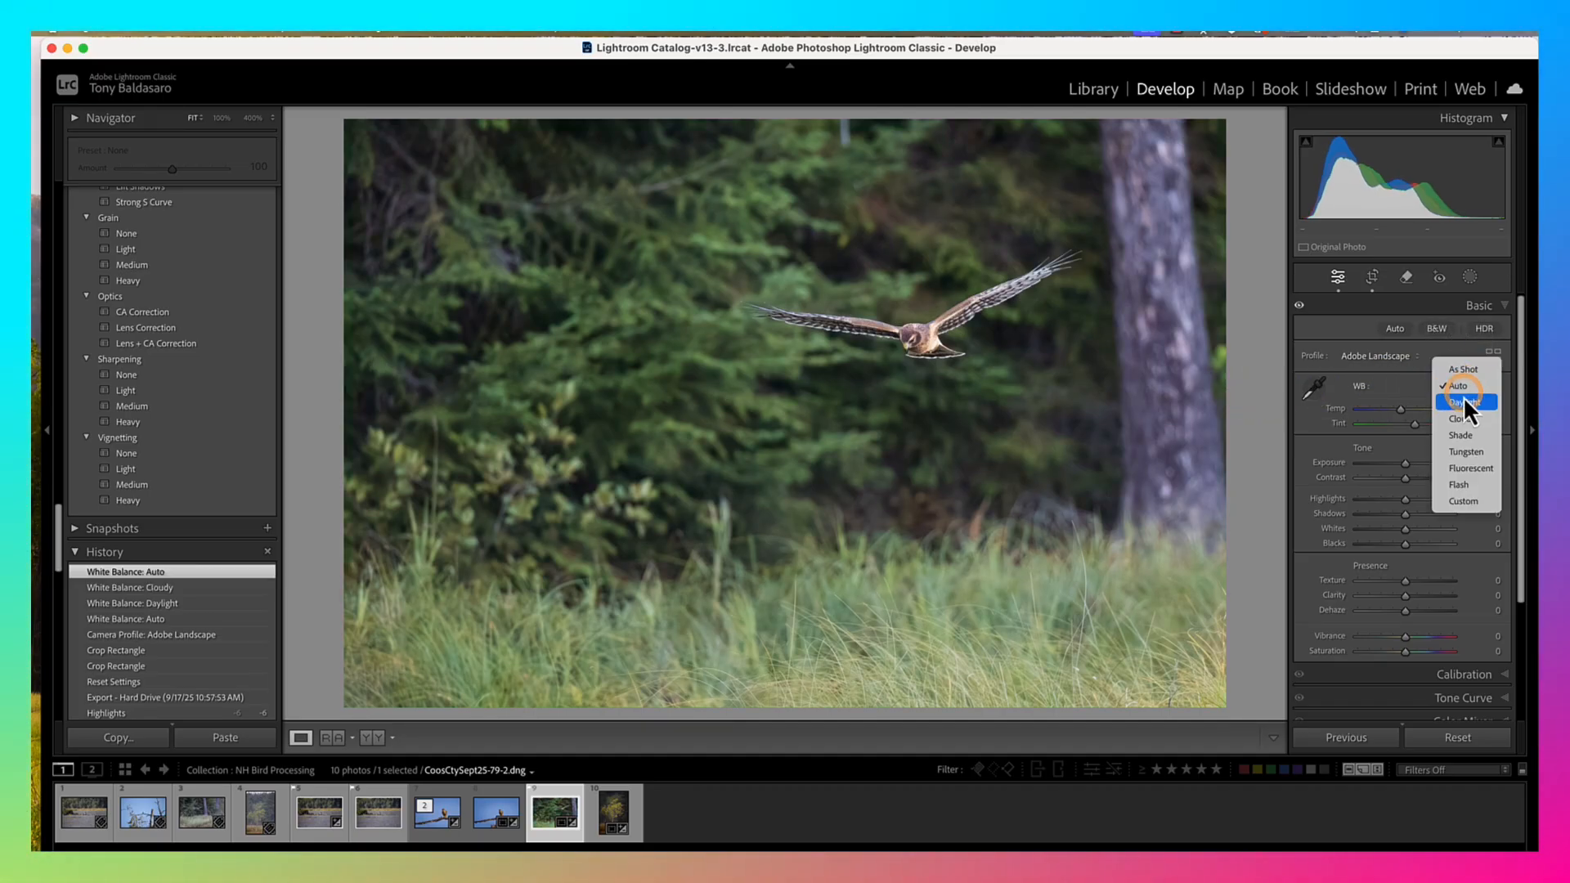
pyautogui.click(1466, 417)
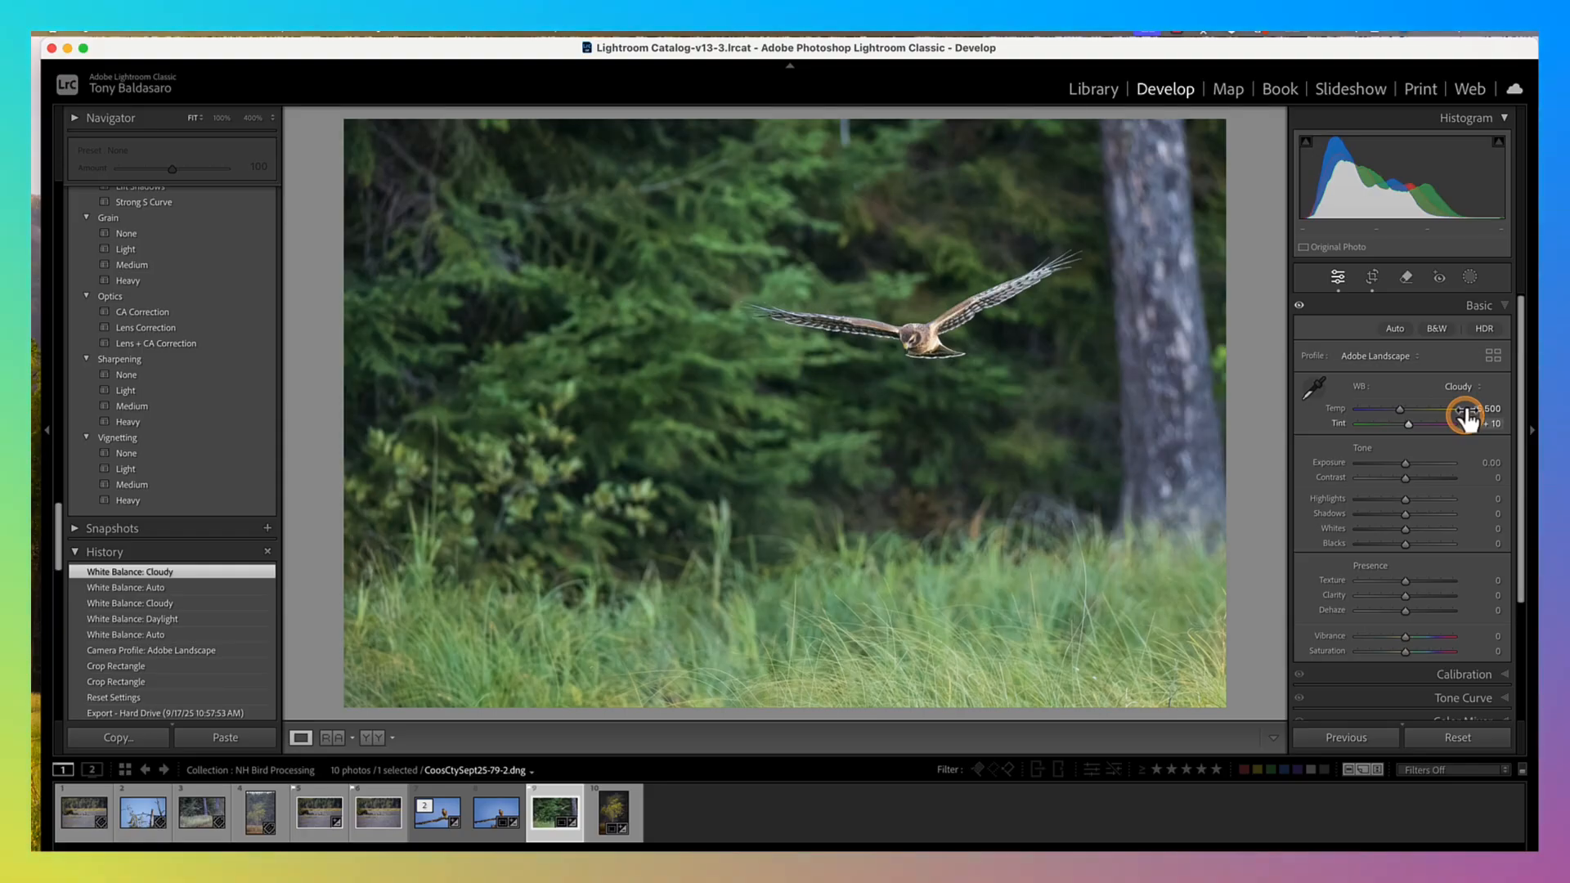
pyautogui.click(1466, 391)
pyautogui.click(1458, 356)
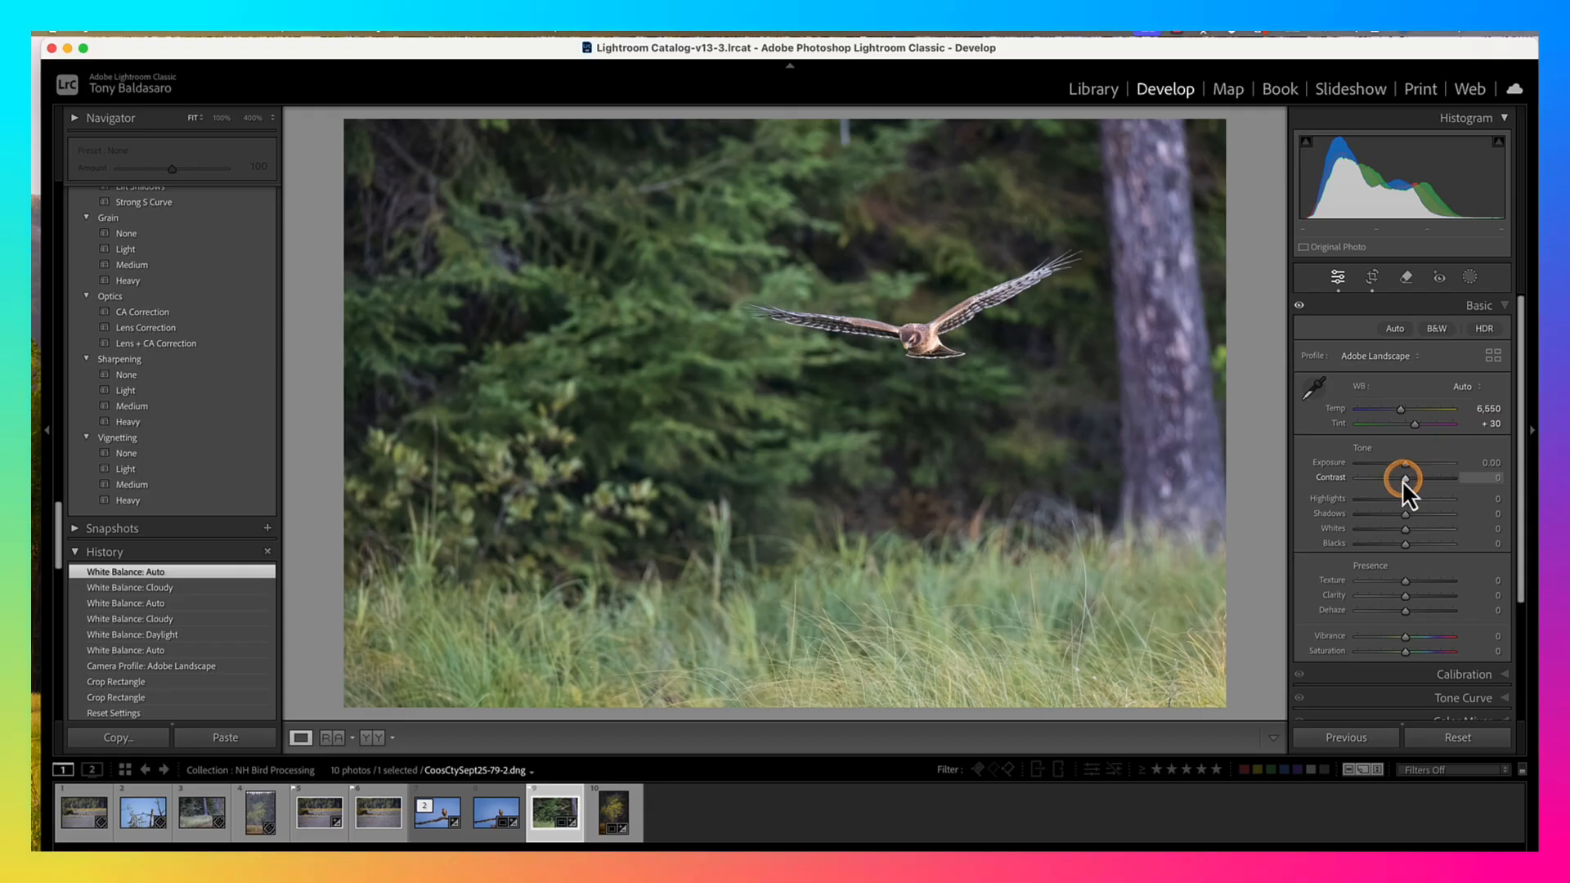
# Set the photo's Contrast to +8, Vibrance to +7 and Saturation to +4
pyautogui.moveTo(1402, 479); pyautogui.dragTo(1406, 479)
pyautogui.moveTo(1412, 639); pyautogui.dragTo(1410, 650)
pyautogui.click(1490, 307)
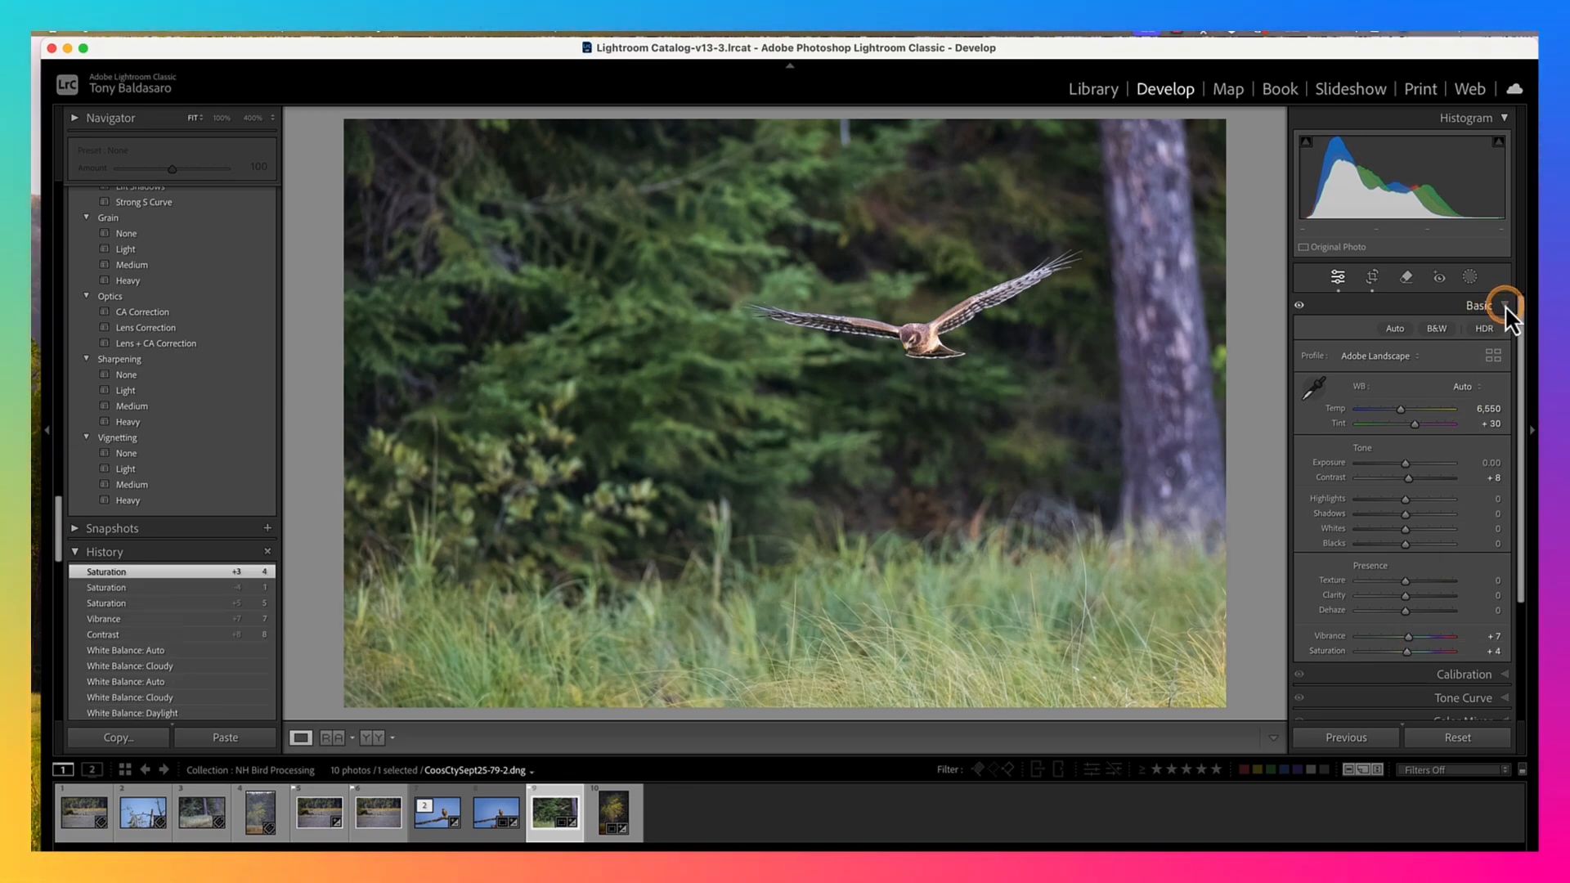
# Adjust the tone curve regions to Highlights +6, Lights +12, Darks -11 and Shadows -14
pyautogui.click(1500, 354)
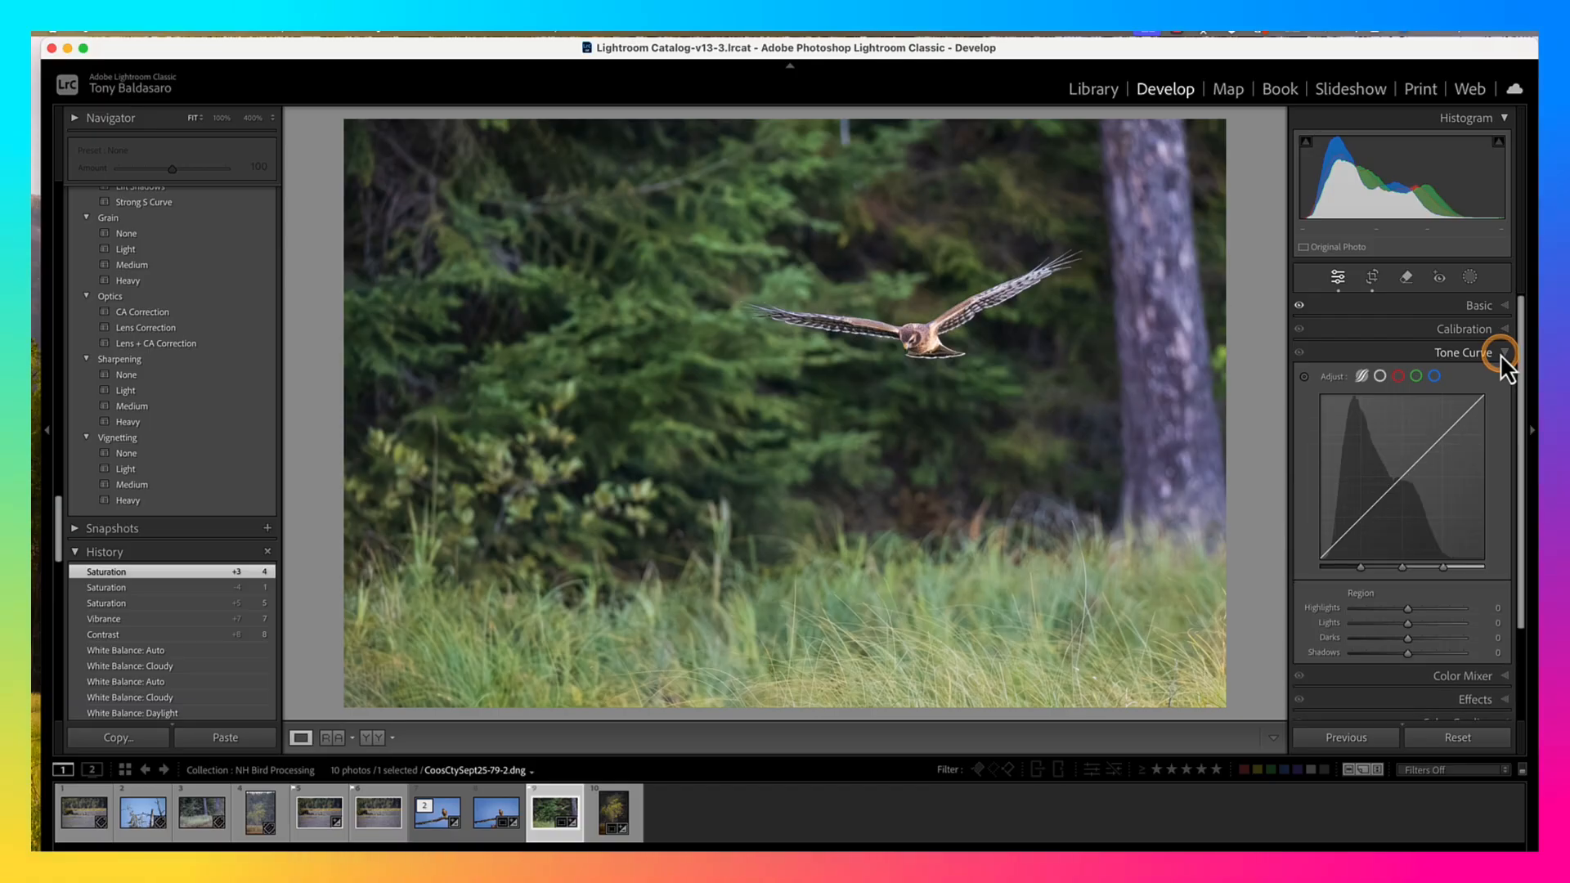
pyautogui.moveTo(1408, 609)
pyautogui.mouseDown()
pyautogui.moveTo(1383, 612)
pyautogui.moveTo(1416, 604)
pyautogui.moveTo(1410, 625)
pyautogui.mouseUp()
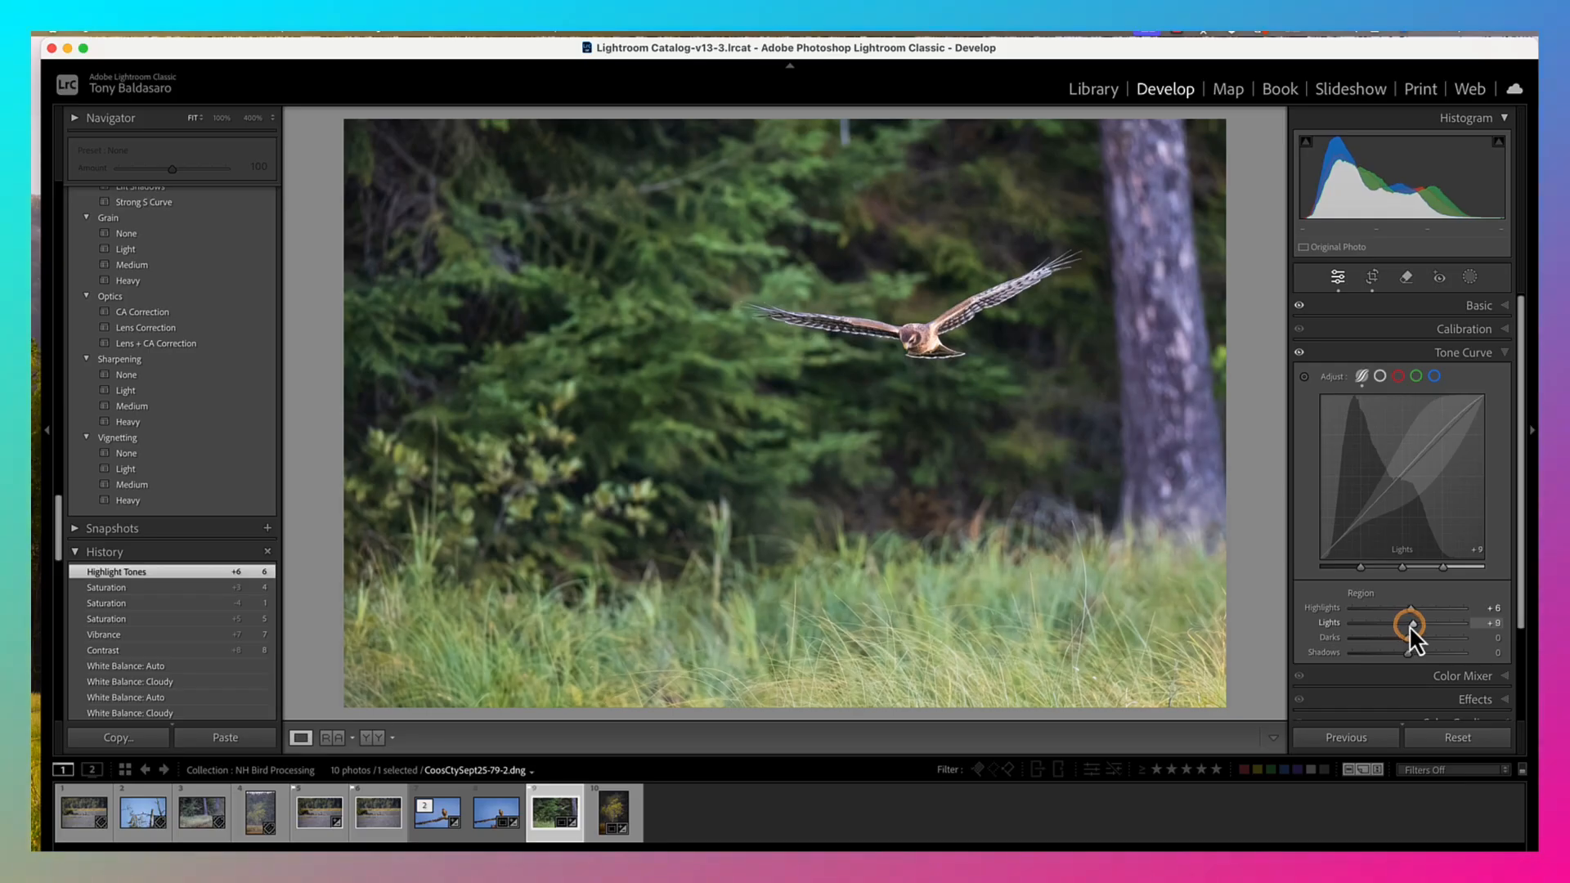
pyautogui.moveTo(1410, 625); pyautogui.dragTo(1400, 635)
pyautogui.moveTo(1402, 648); pyautogui.dragTo(1400, 653)
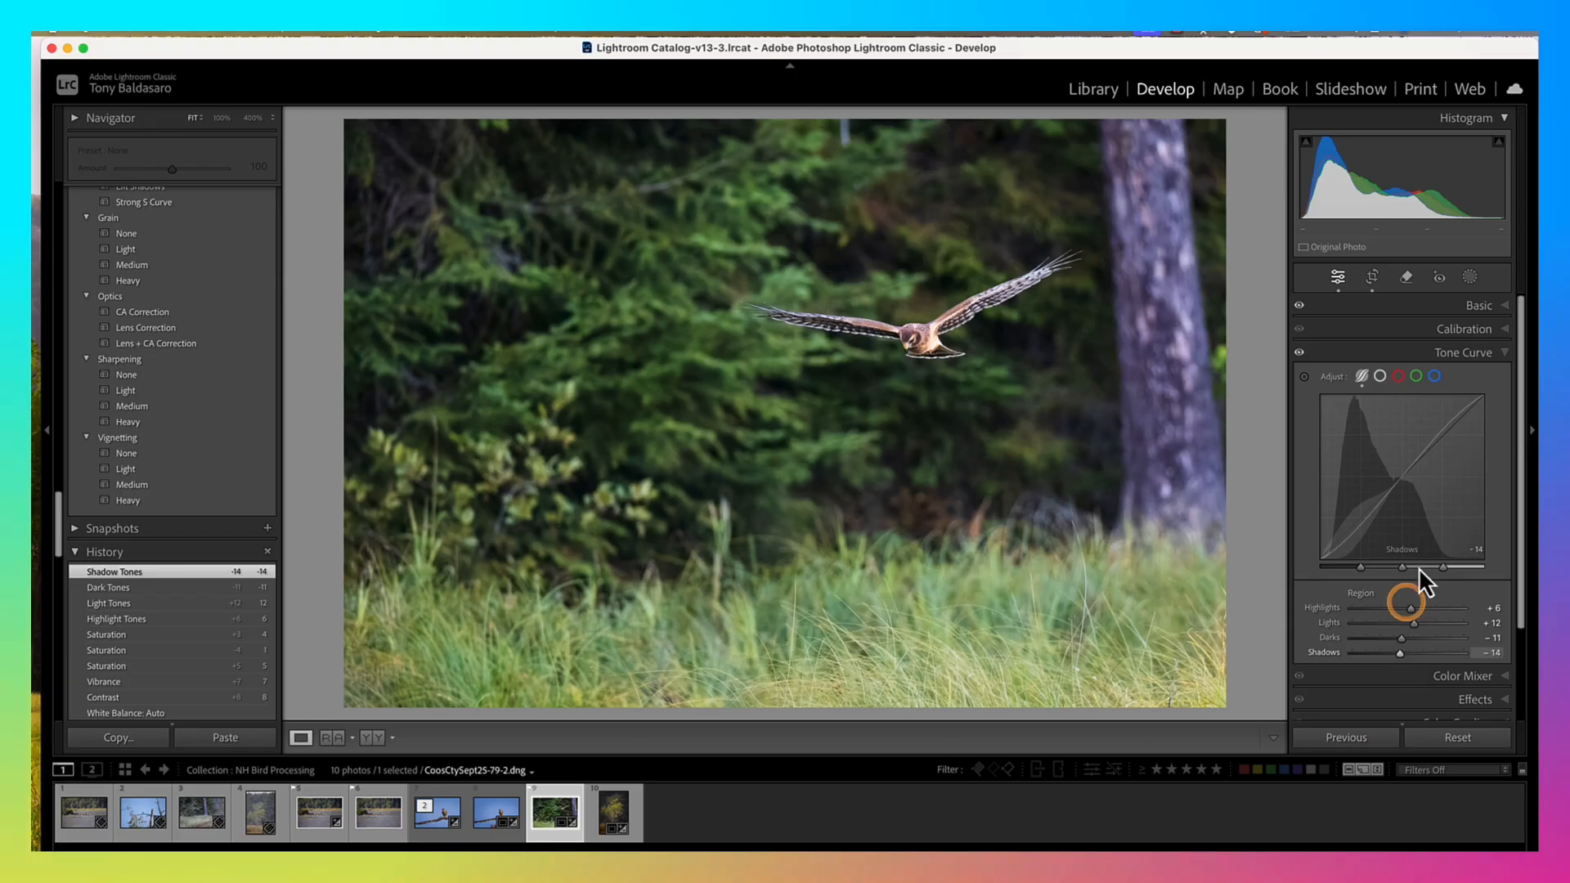
# Create an object selection mask of the flying hawk by enclosing the whole bird in a rectangle
pyautogui.click(1470, 279)
pyautogui.click(1346, 401)
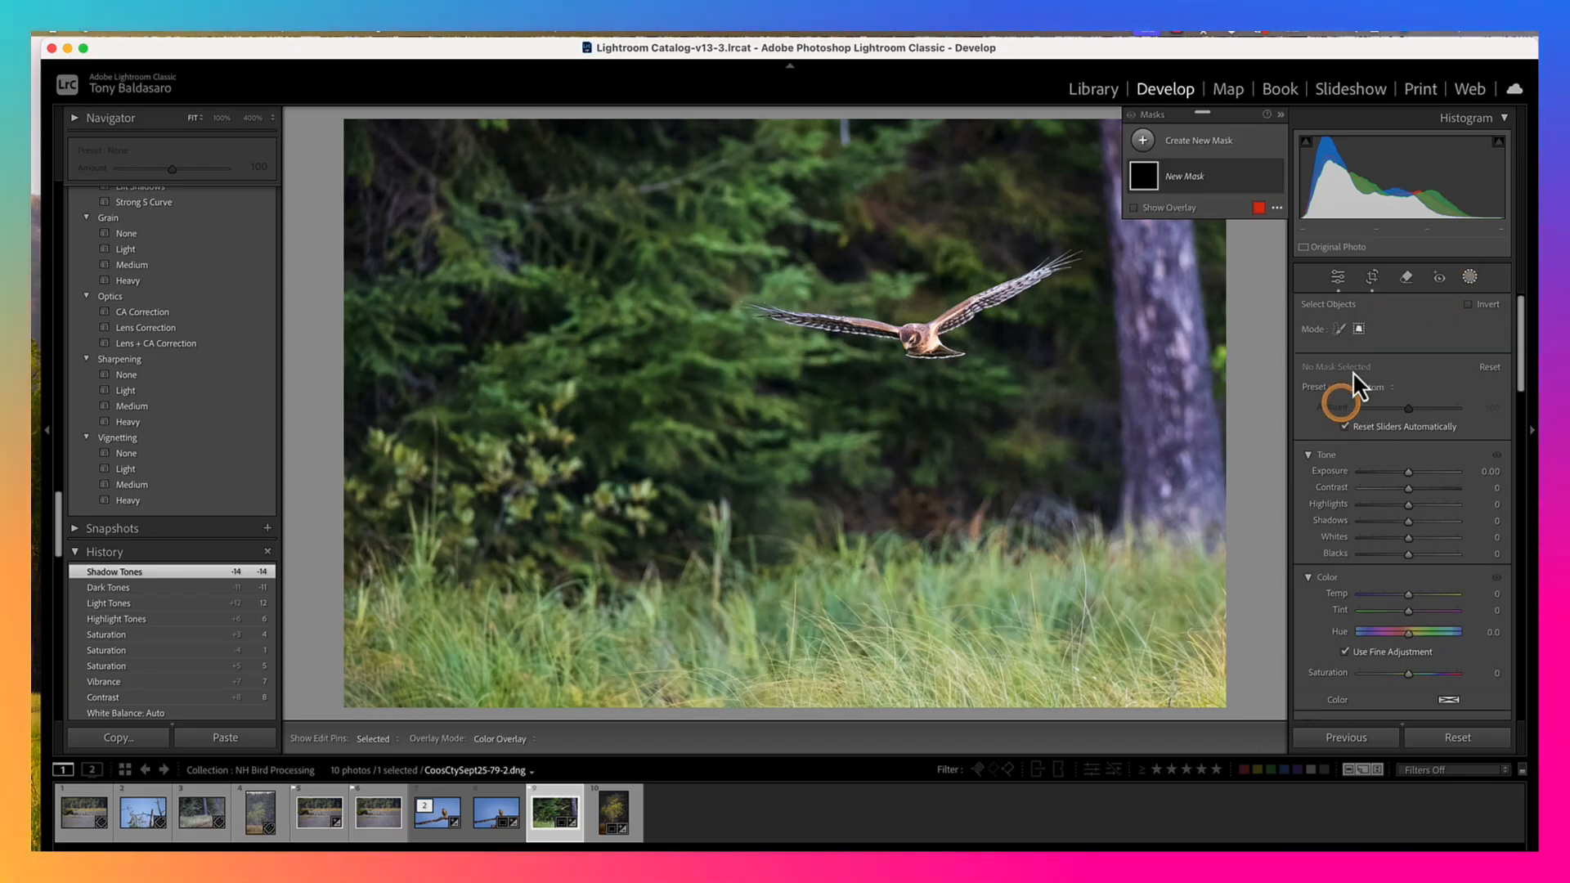
pyautogui.moveTo(735, 280); pyautogui.dragTo(1078, 373)
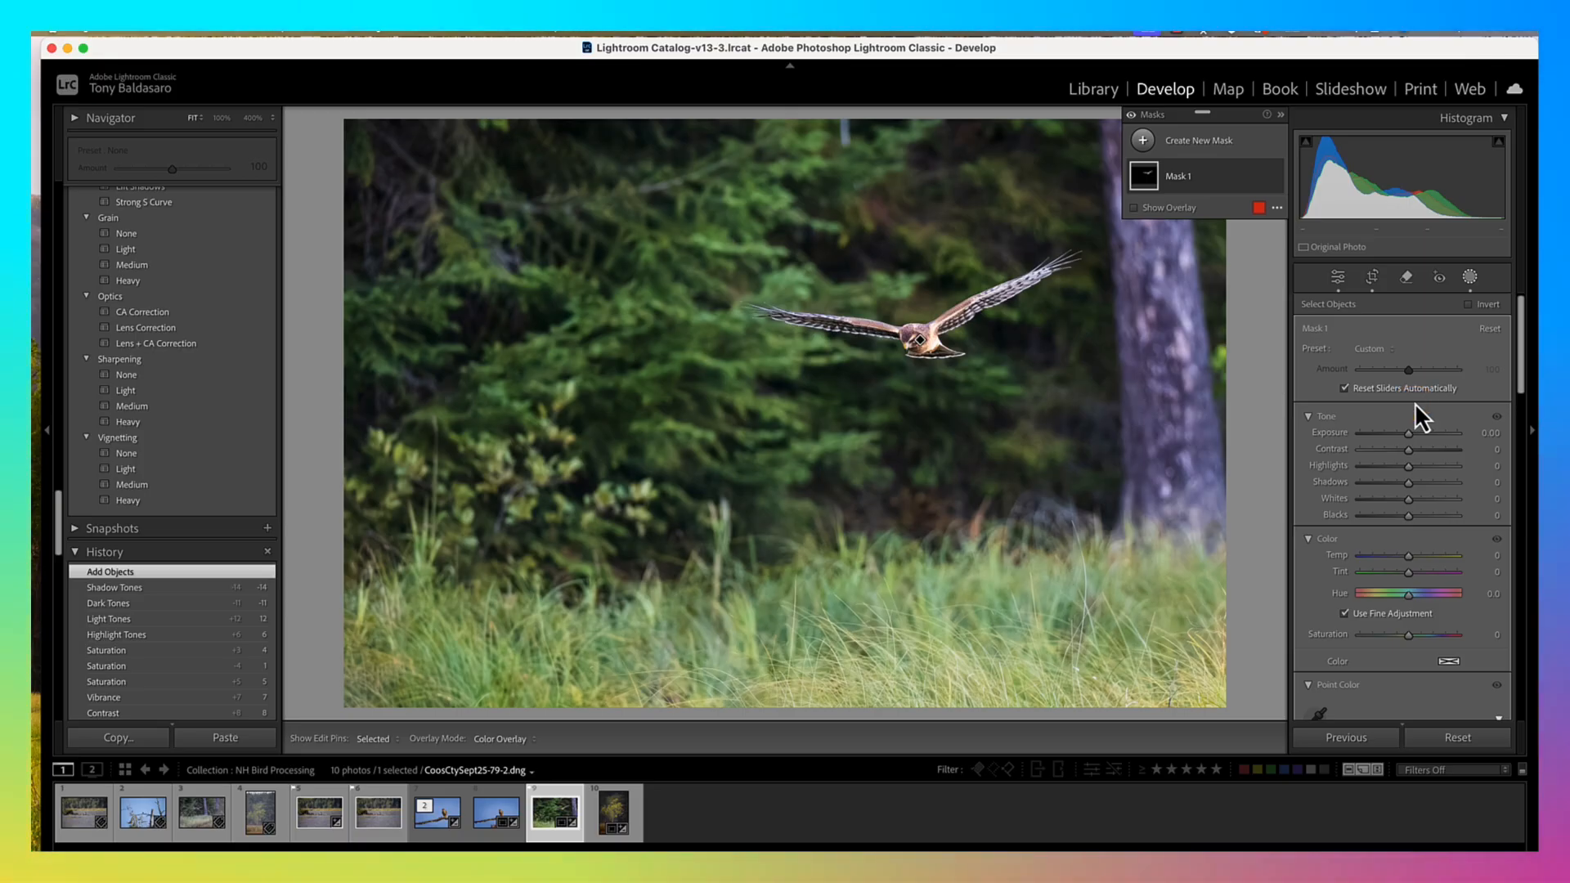
# Set the hawk mask's Temp to 10, Exposure to 0.04, Highlights to -46 and Whites to -41
pyautogui.moveTo(1421, 554); pyautogui.dragTo(1411, 556)
pyautogui.moveTo(1412, 436); pyautogui.dragTo(1399, 470)
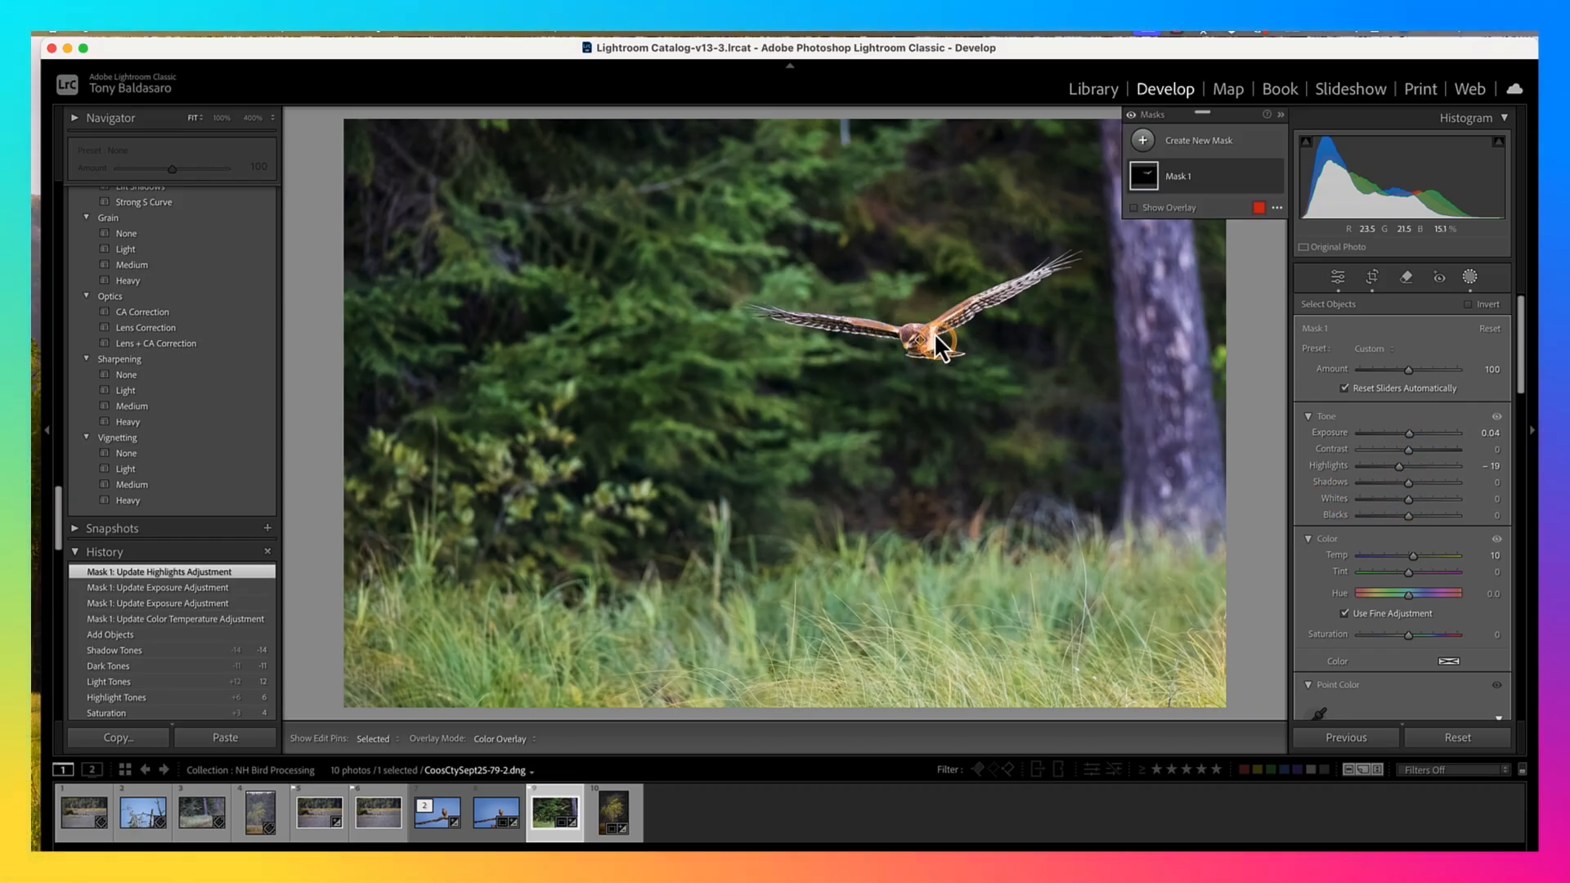
pyautogui.moveTo(1401, 464); pyautogui.dragTo(1391, 507)
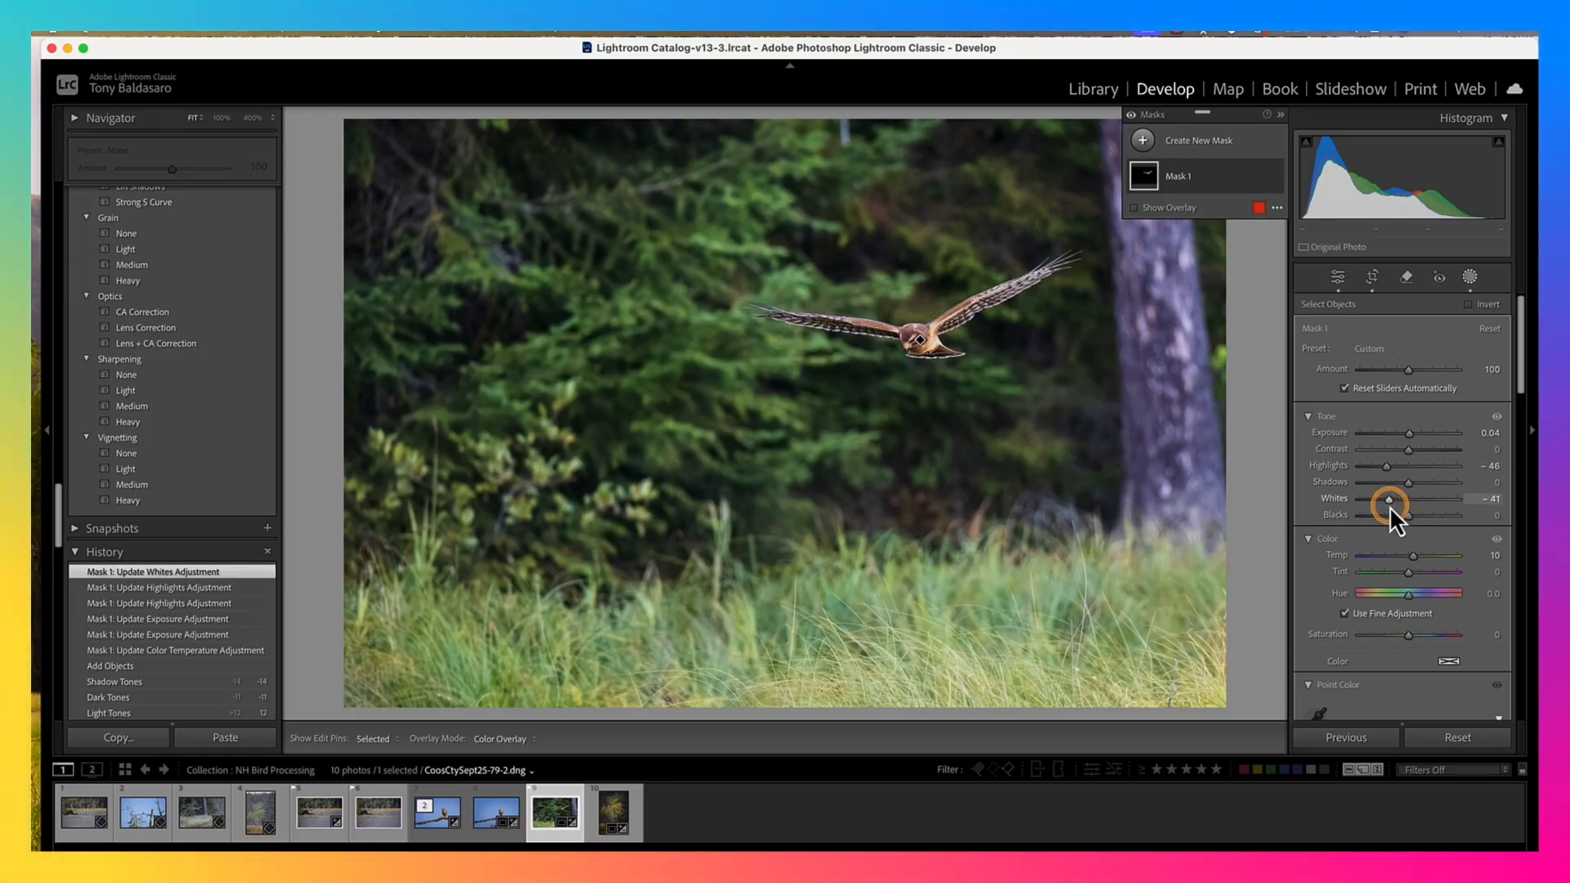
# Set the hawk mask's Texture to 17 and Clarity to 3
pyautogui.scroll(-5, 1421, 538)
pyautogui.scroll(-5, 1421, 538)
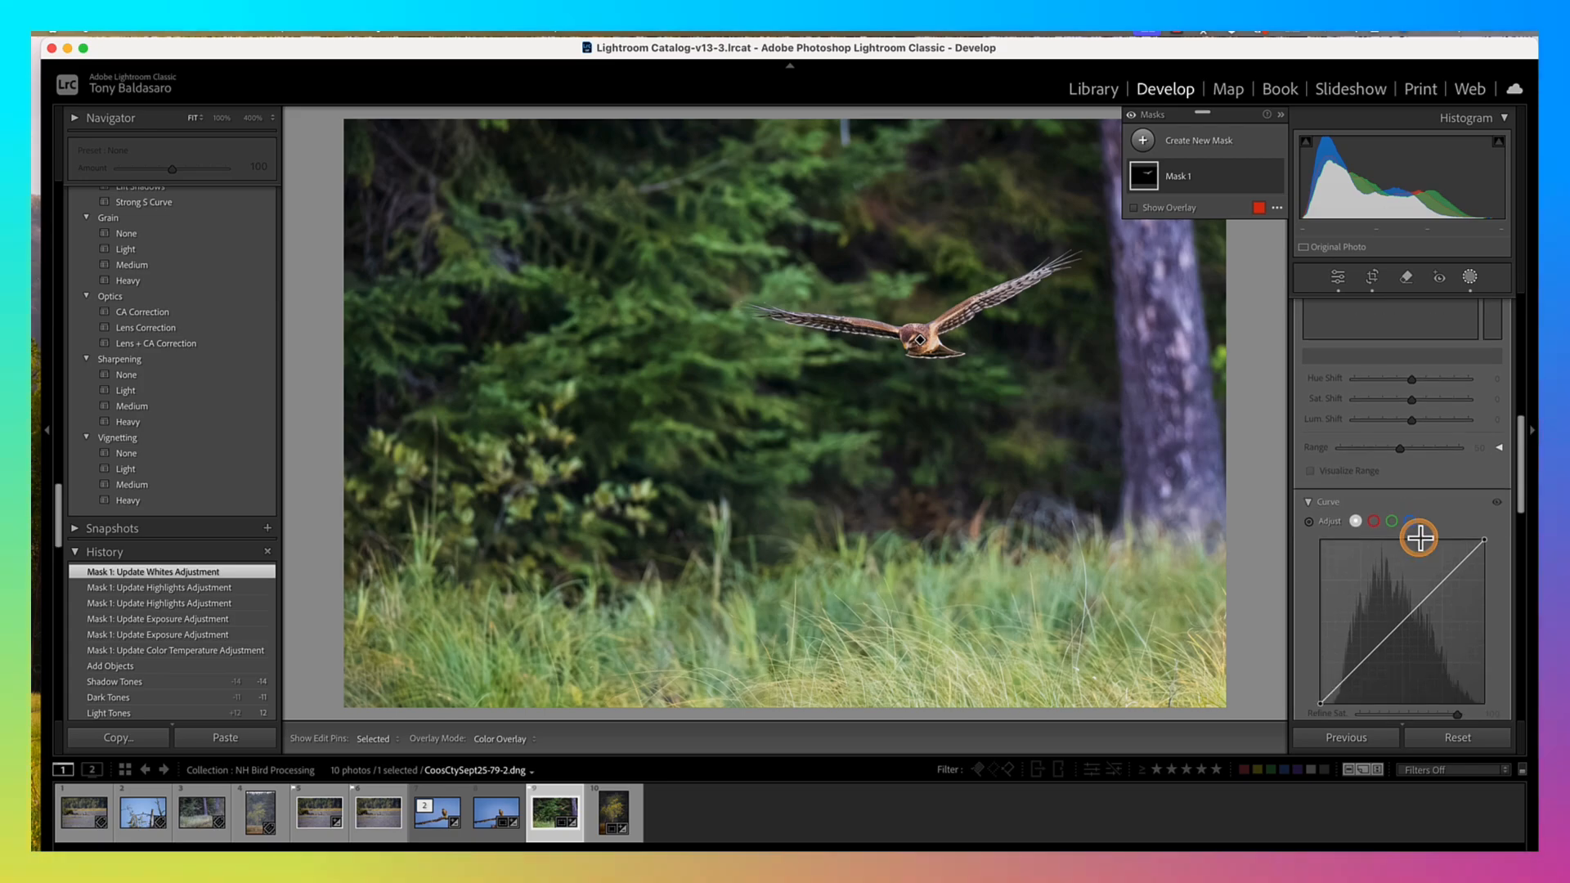
pyautogui.moveTo(1410, 589); pyautogui.dragTo(1411, 605)
pyautogui.click(1410, 603)
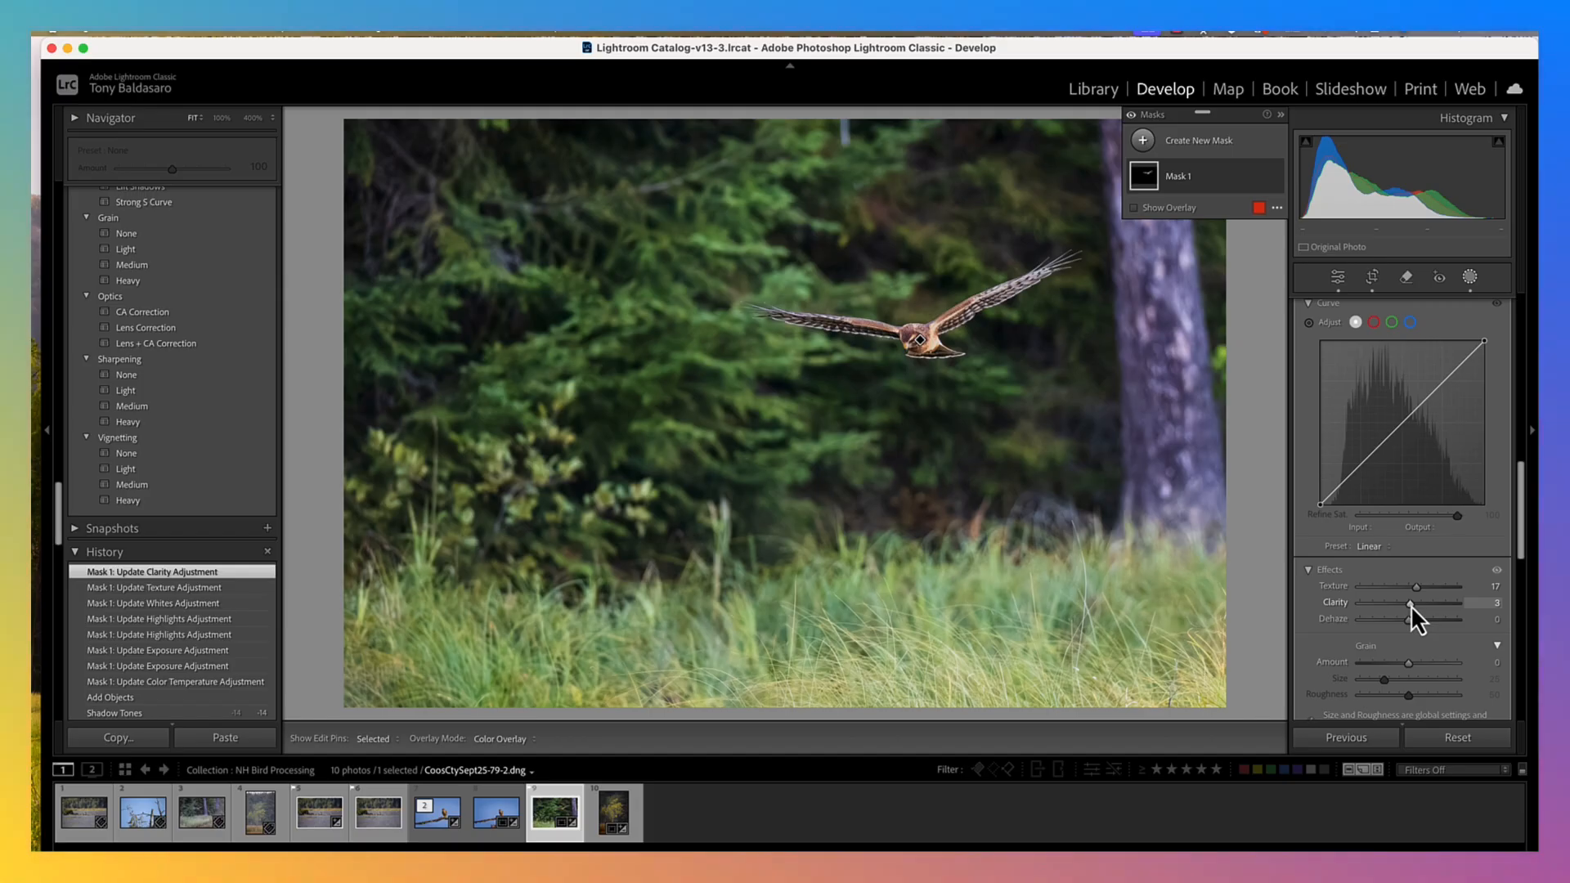
# Duplicate and invert the hawk mask to create a mask of the background
pyautogui.click(1396, 426)
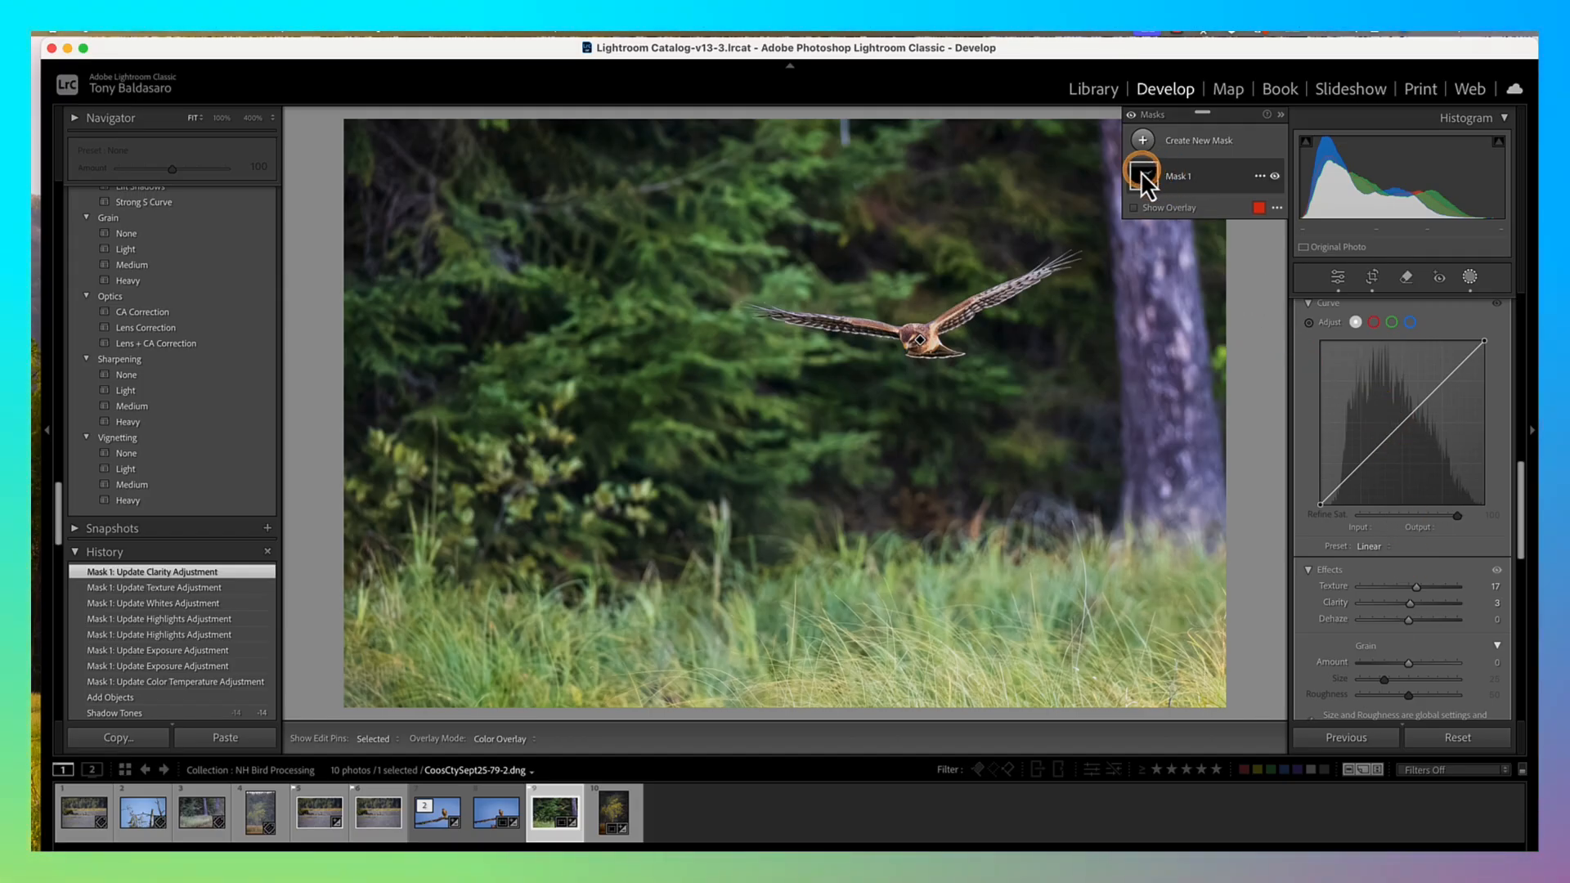
pyautogui.click(1259, 177)
pyautogui.click(1275, 224)
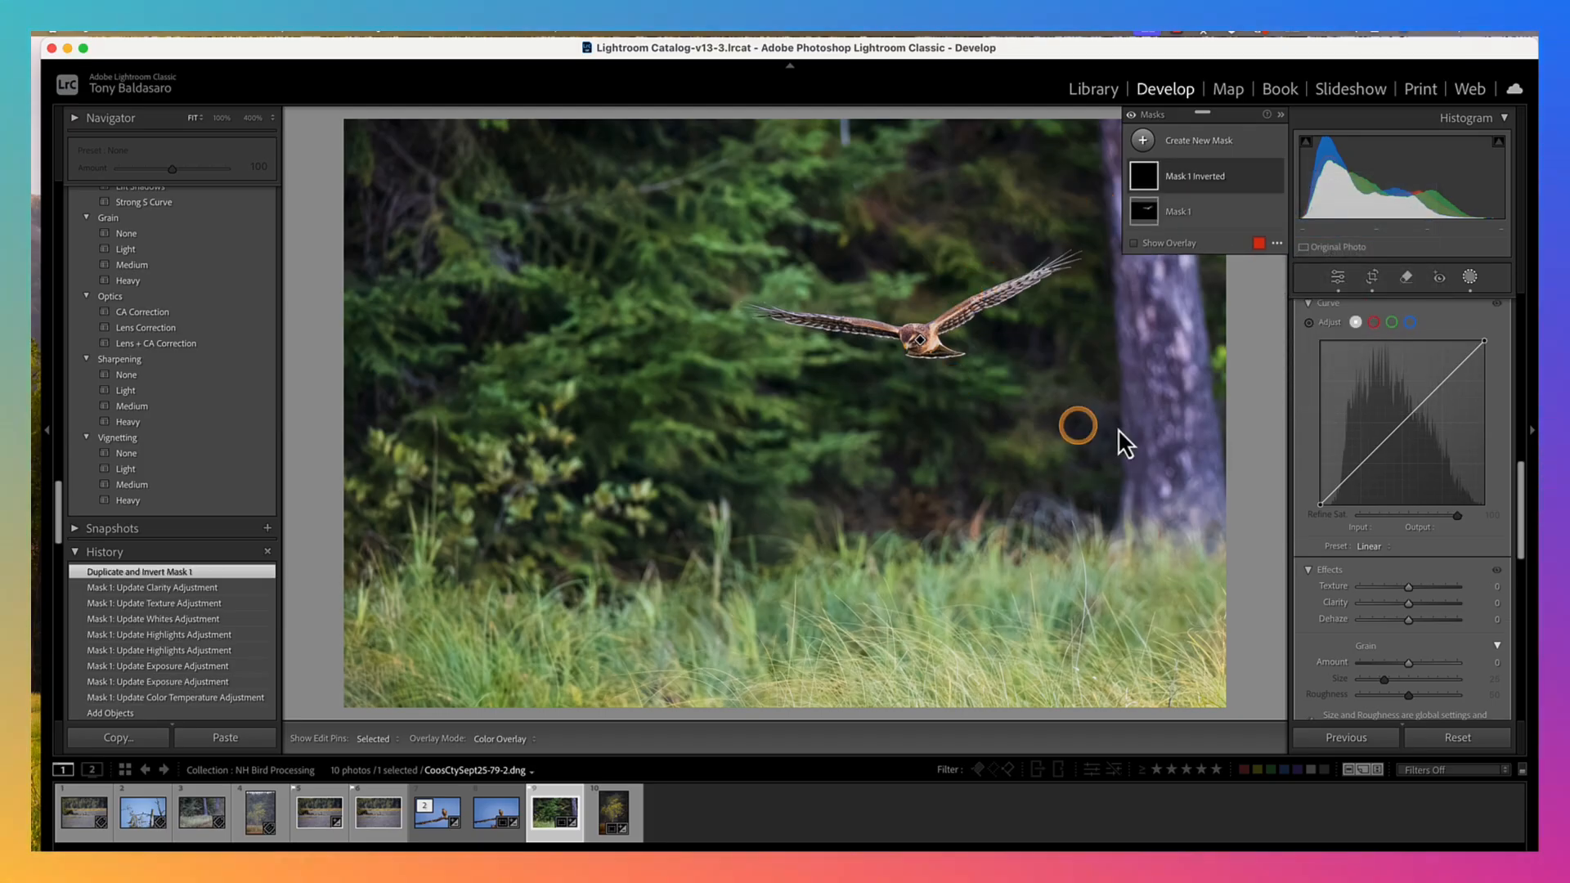
# Set the inverted background mask's Exposure to -0.35, lower its Shadows and Blacks, and cool its Temp slightly
pyautogui.scroll(5, 1378, 449)
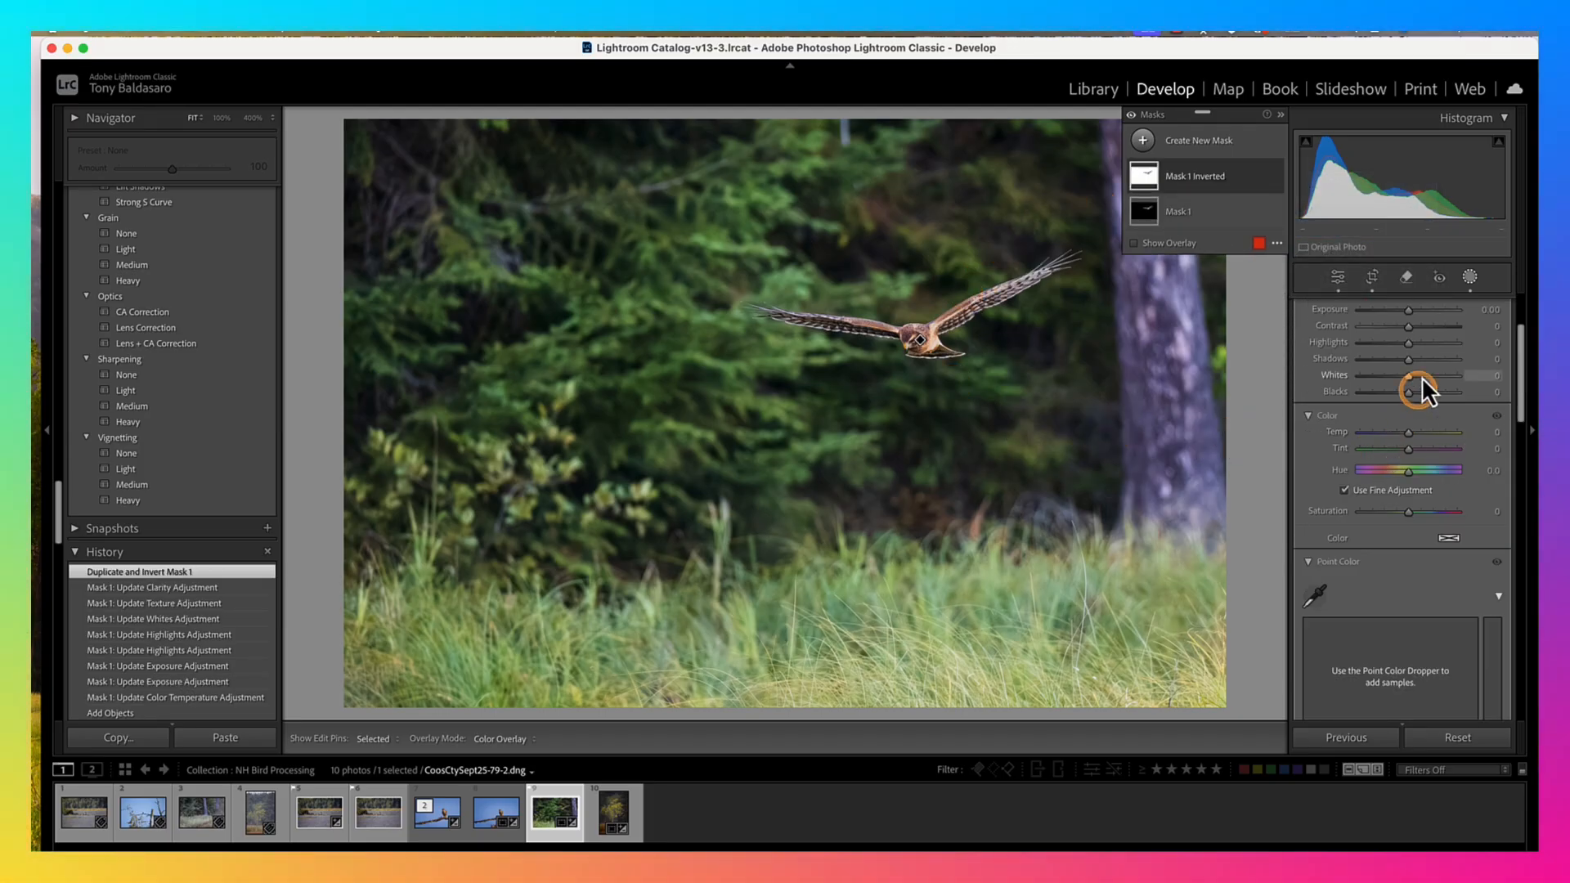
pyautogui.scroll(3, 1418, 357)
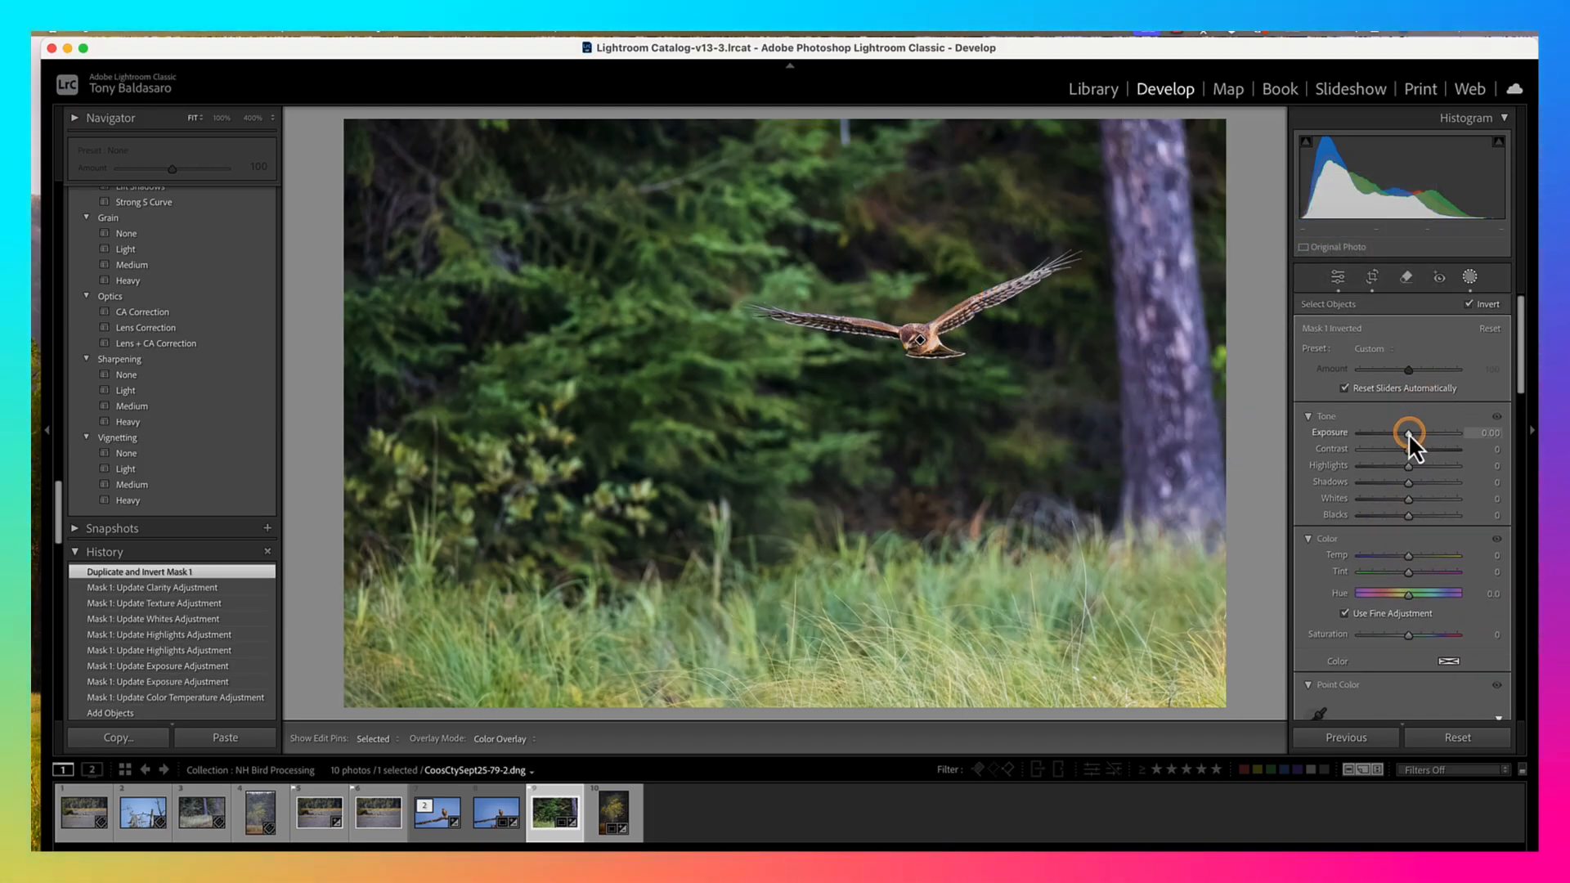
pyautogui.moveTo(1409, 434); pyautogui.dragTo(1405, 435)
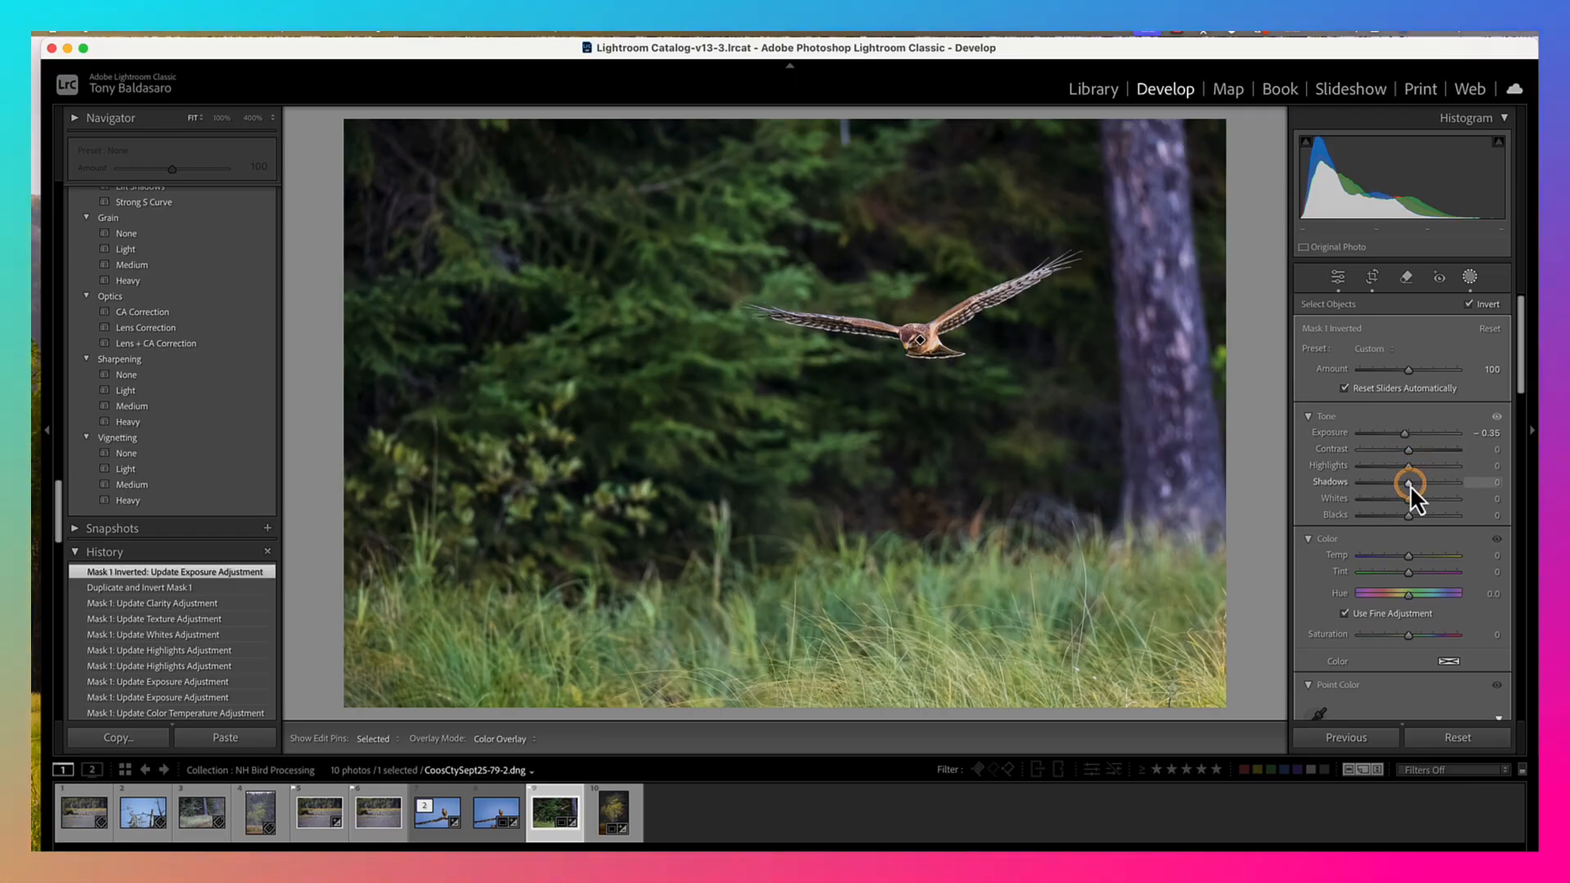
pyautogui.moveTo(1402, 488); pyautogui.dragTo(1407, 558)
pyautogui.scroll(-5, 1416, 553)
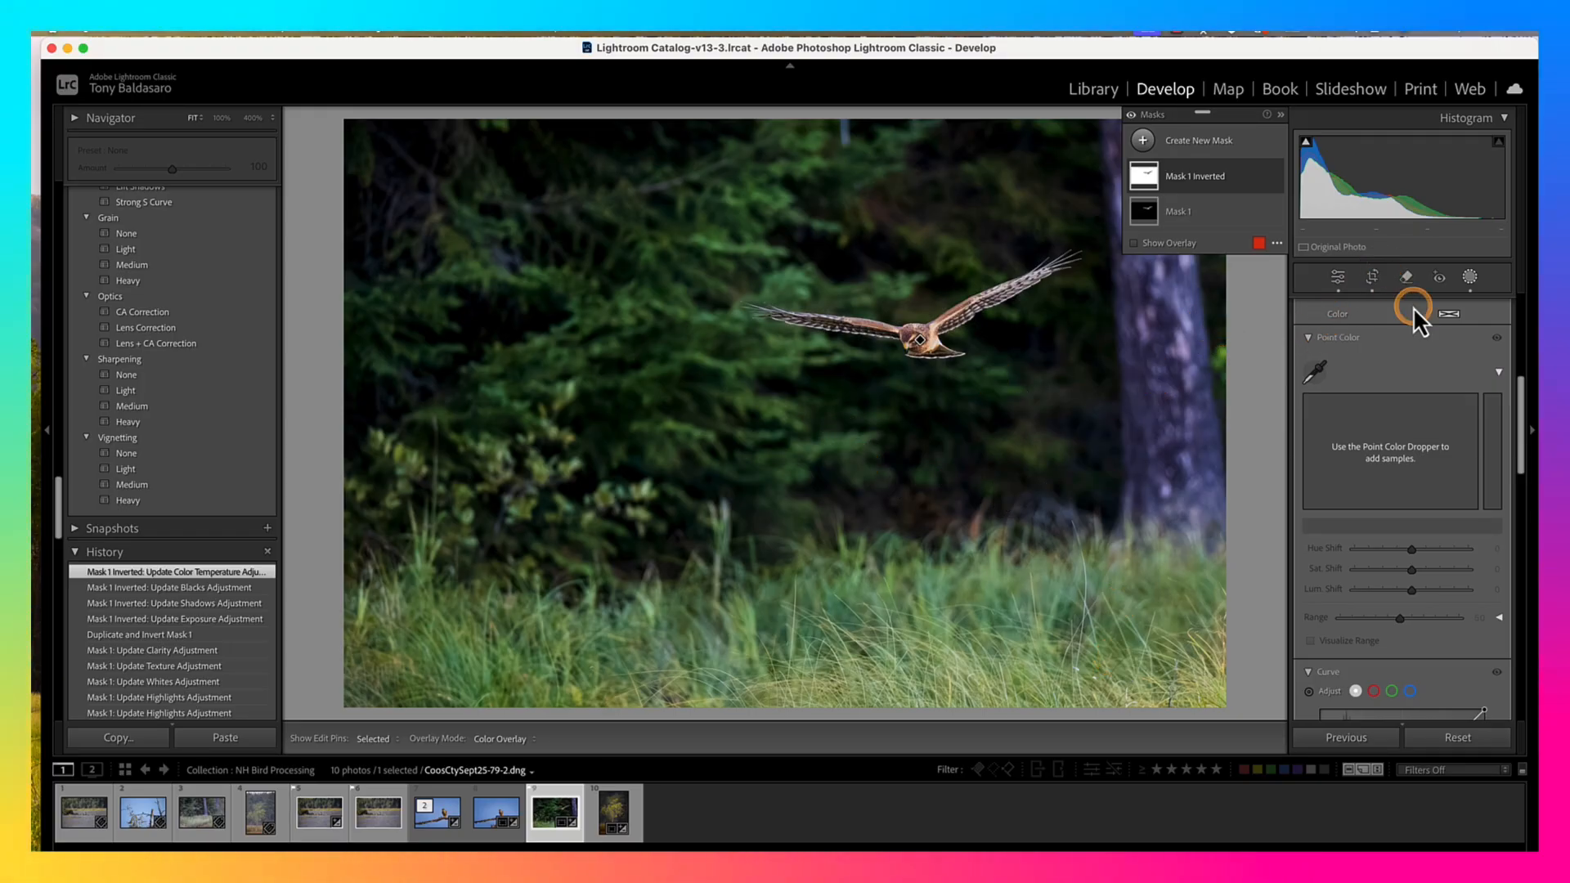
# Add a radial gradient mask around the flying hawk, then tilt, resize and reposition it to surround the outstretched wings
pyautogui.click(1470, 277)
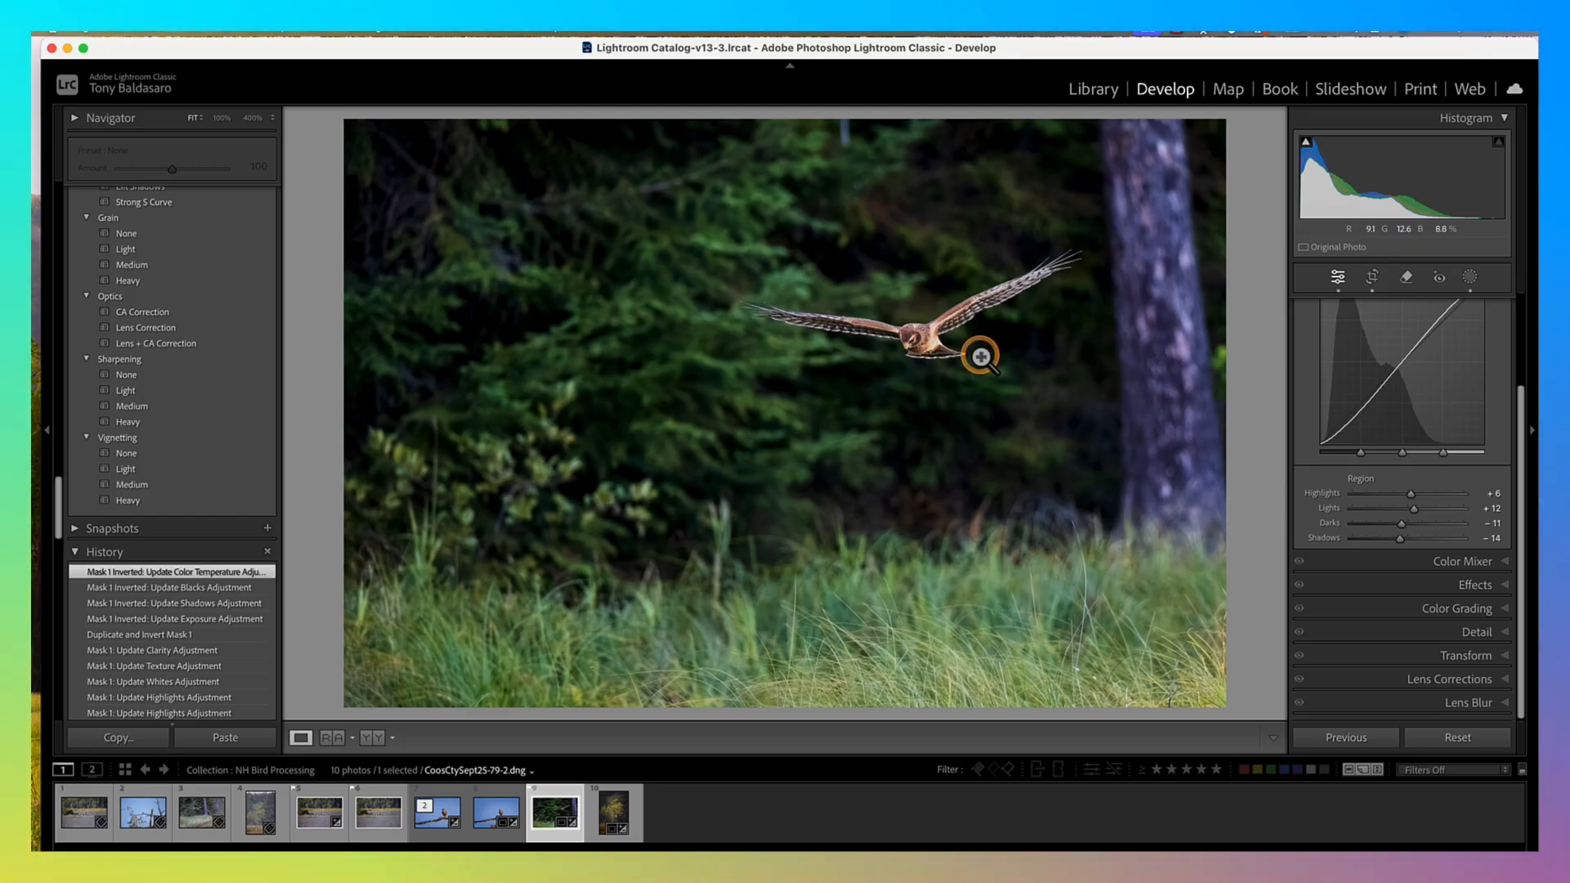
pyautogui.click(1470, 276)
pyautogui.click(1220, 150)
pyautogui.click(1220, 302)
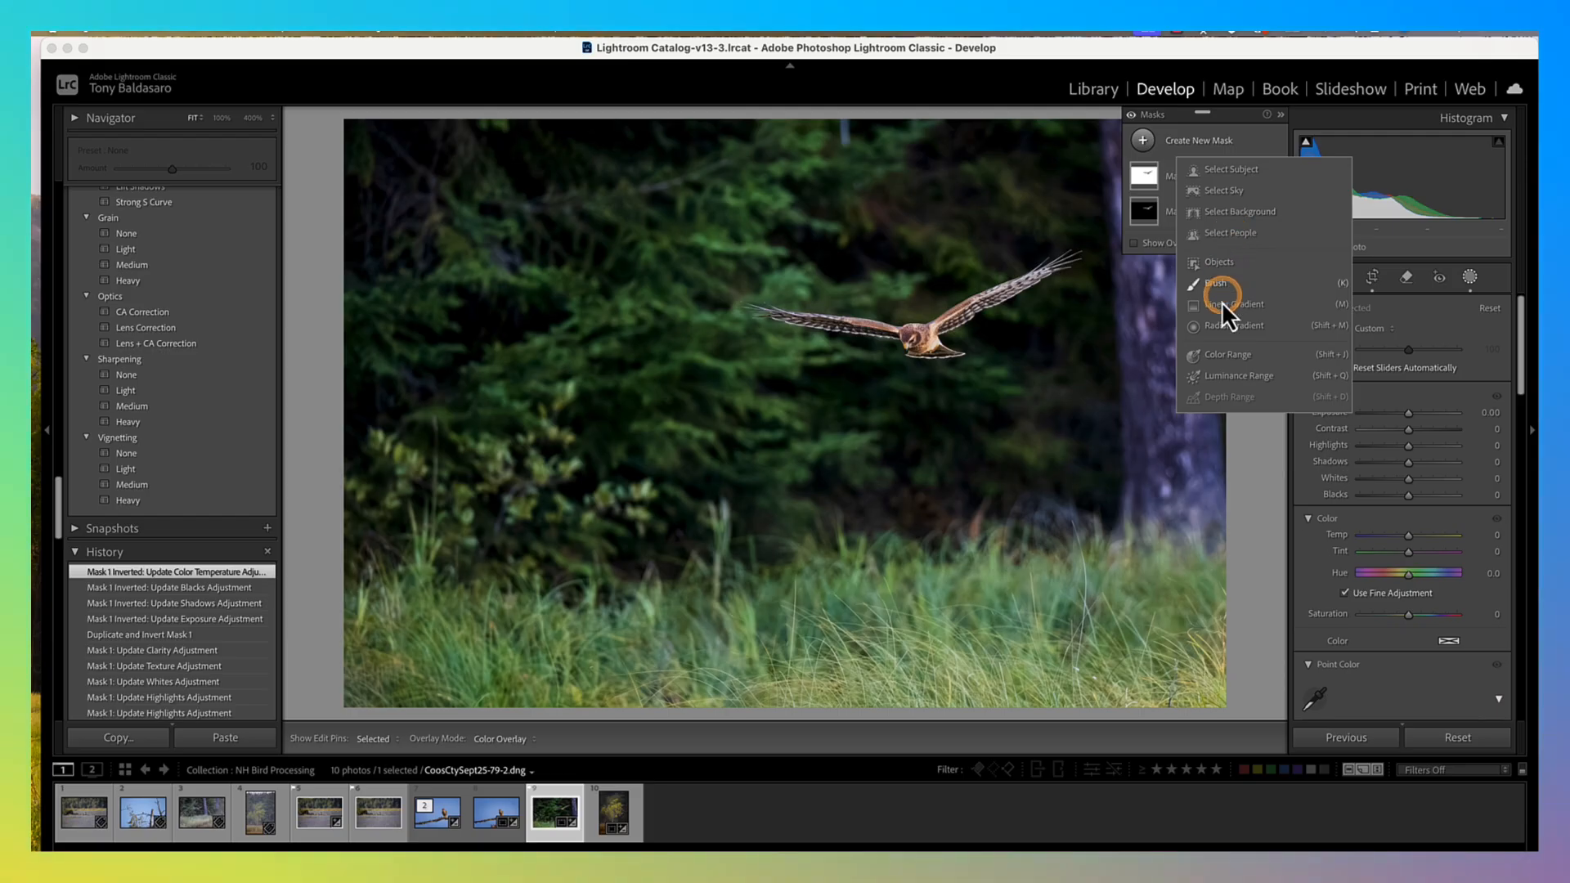
pyautogui.moveTo(901, 340)
pyautogui.mouseDown()
pyautogui.moveTo(1153, 434)
pyautogui.moveTo(1223, 554)
pyautogui.moveTo(1269, 563)
pyautogui.moveTo(1370, 540)
pyautogui.mouseUp()
pyautogui.moveTo(1007, 452); pyautogui.dragTo(1009, 431)
pyautogui.moveTo(759, 513); pyautogui.dragTo(752, 573)
pyautogui.moveTo(890, 428); pyautogui.dragTo(908, 425)
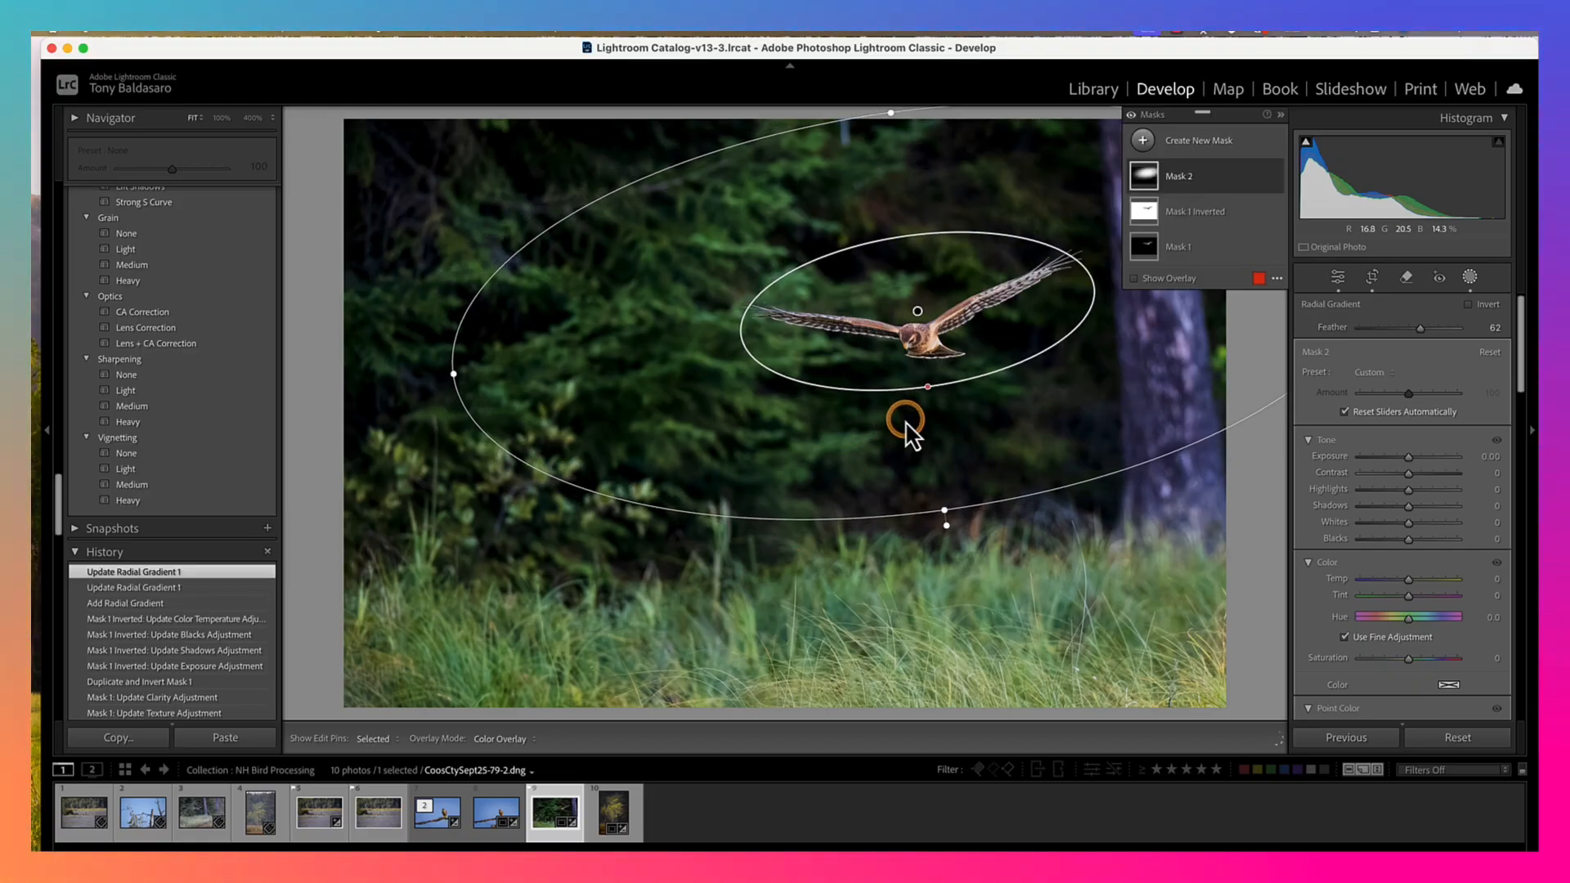
# Set the radial mask's Exposure to 0.22 and Temp to 9, and make an inverted duplicate of it
pyautogui.moveTo(1408, 457); pyautogui.dragTo(1411, 460)
pyautogui.moveTo(1411, 582); pyautogui.dragTo(1416, 582)
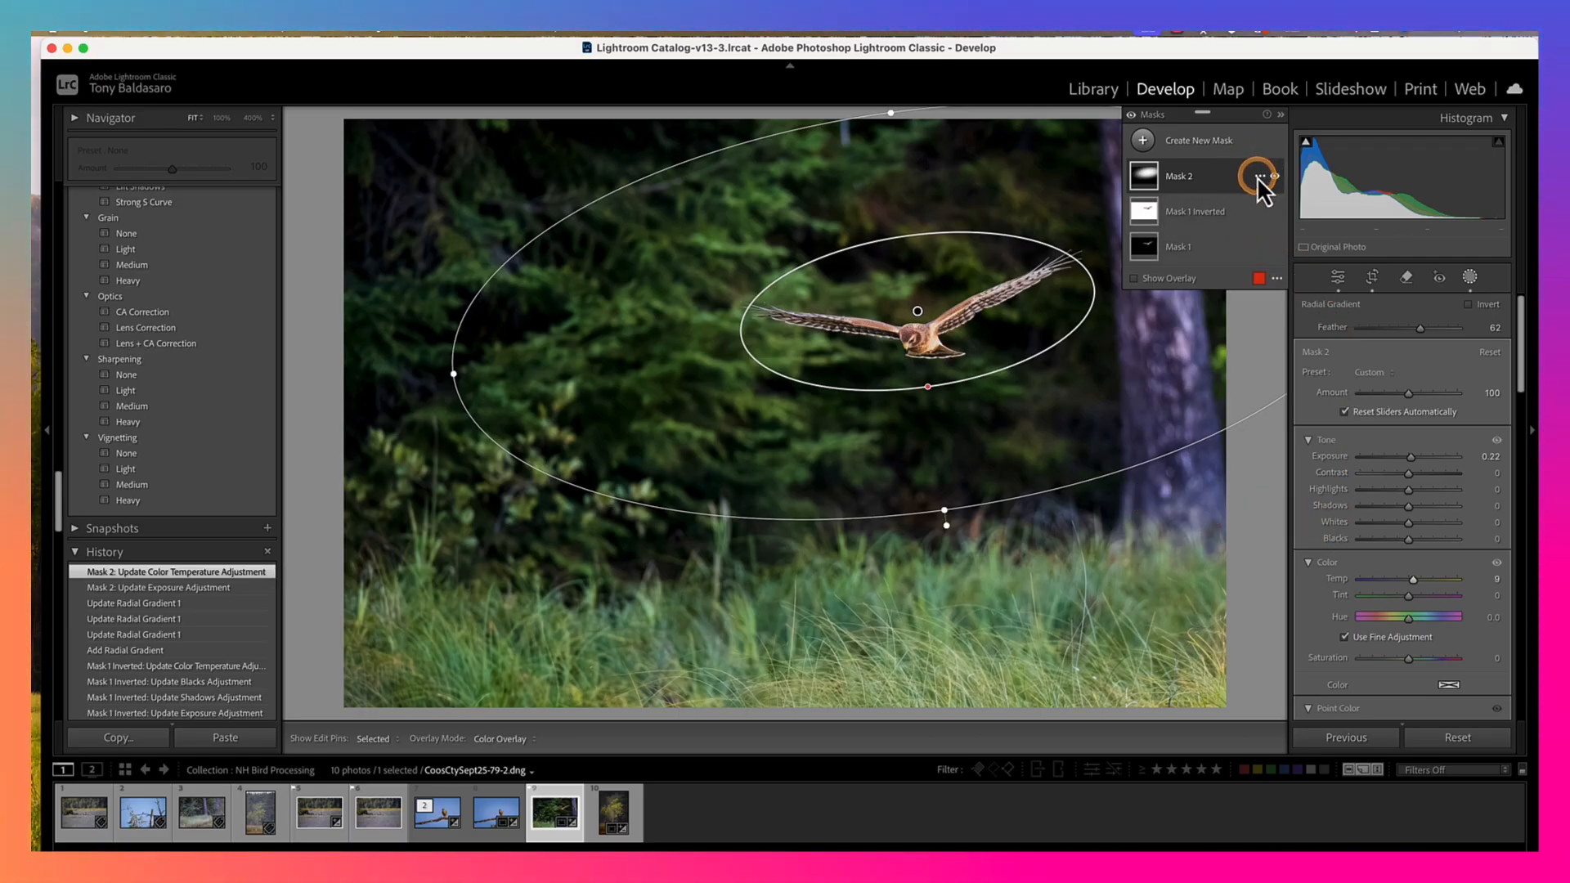
pyautogui.click(1257, 177)
pyautogui.click(1286, 227)
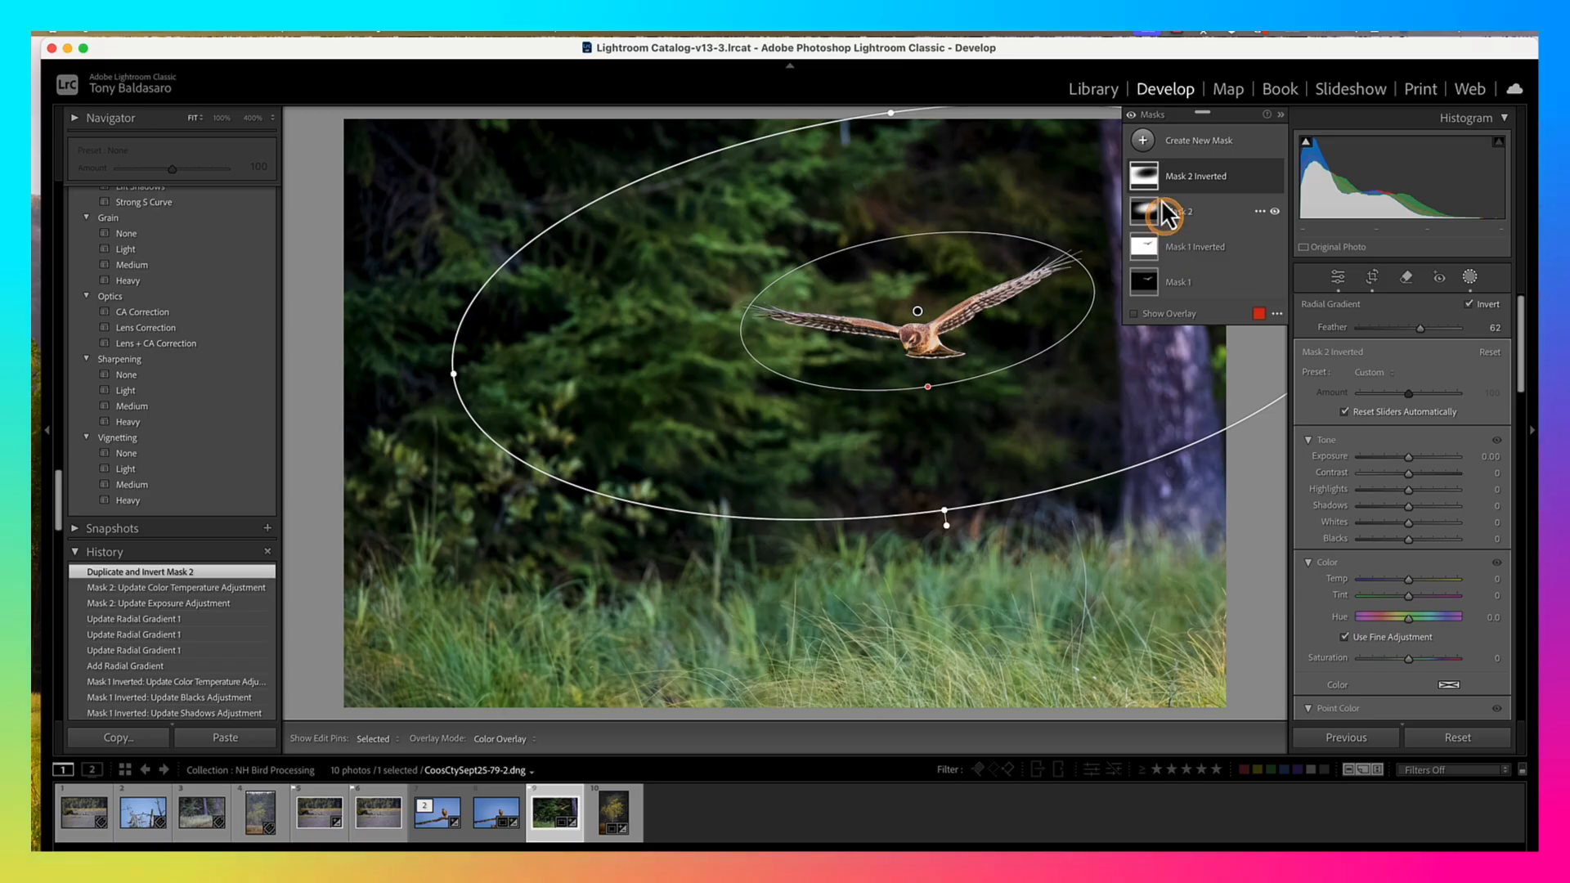
# Set the inverted radial mask's Exposure to -0.31 and Blacks to -13, and lower its Shadows
pyautogui.moveTo(1151, 184)
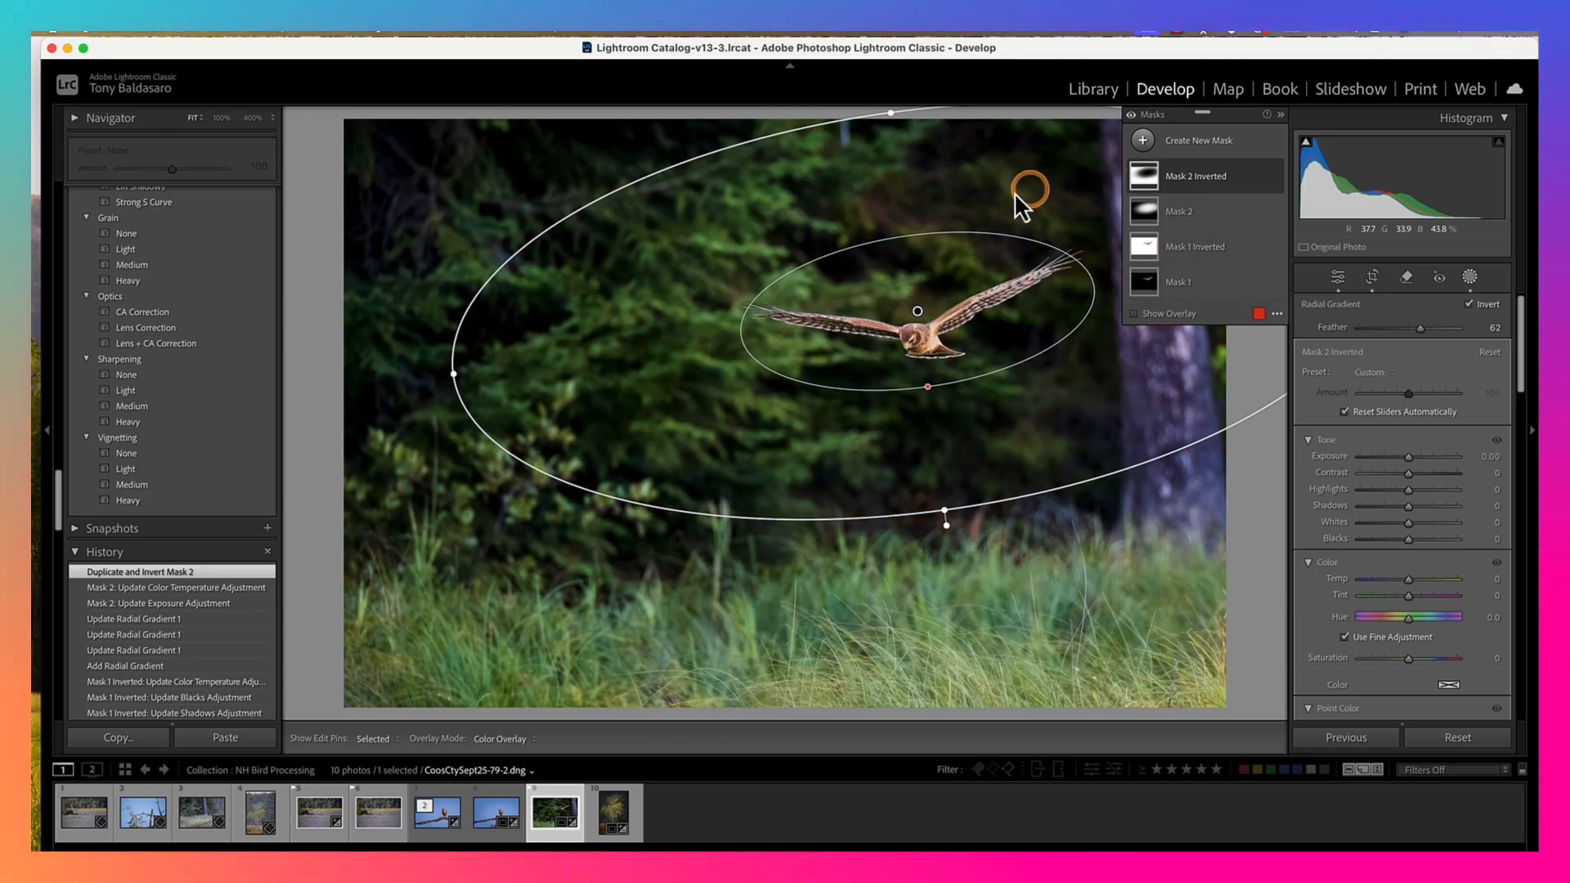
pyautogui.moveTo(1412, 460); pyautogui.dragTo(1406, 463)
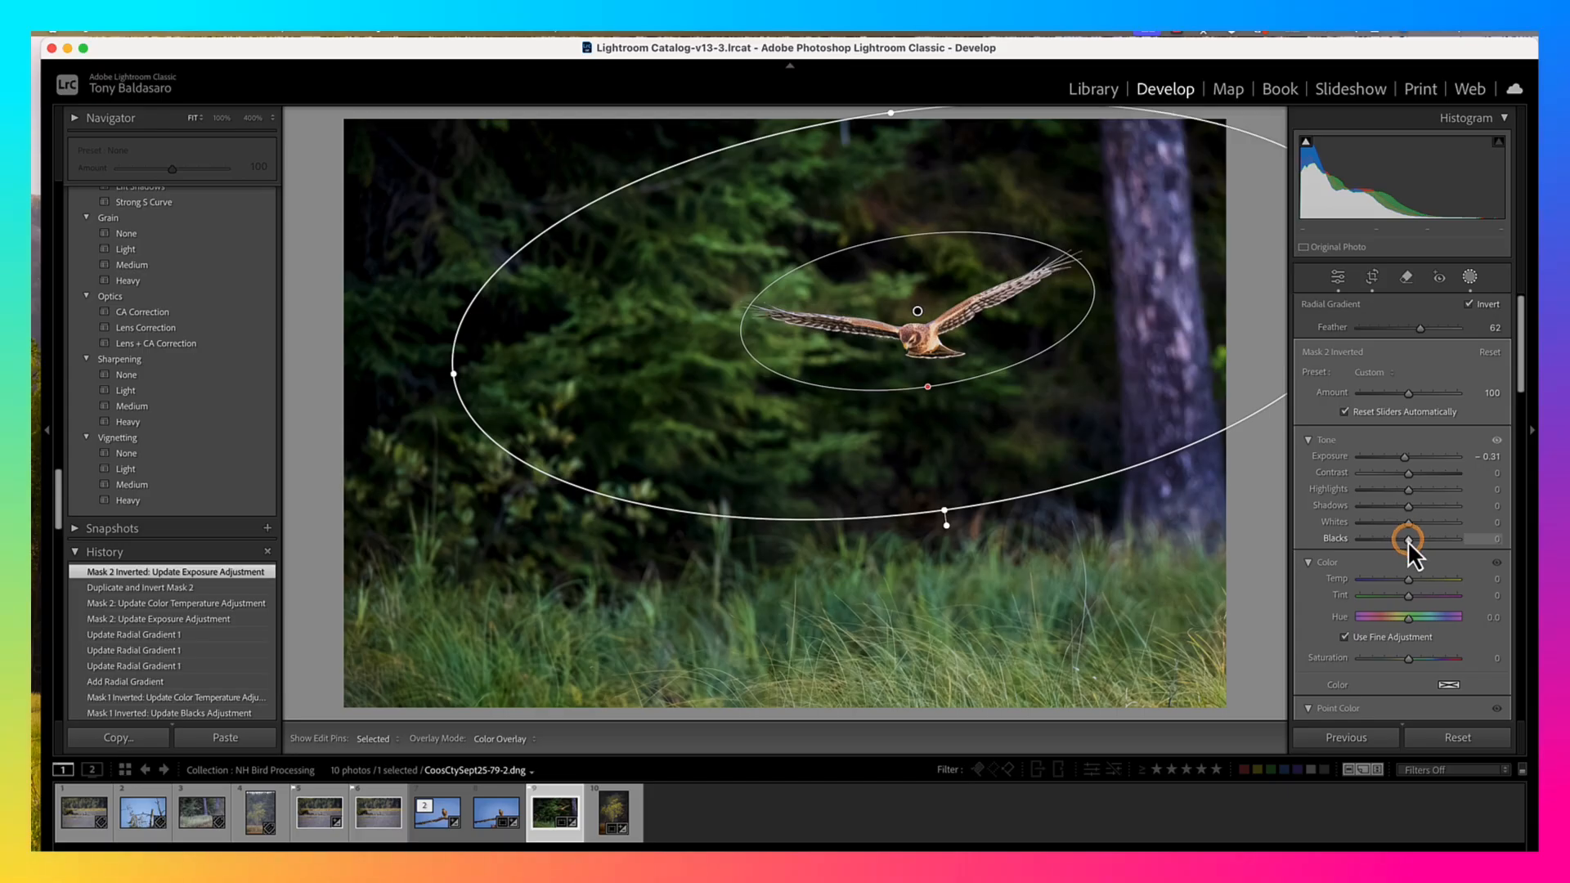
pyautogui.moveTo(1407, 541); pyautogui.dragTo(1401, 539)
pyautogui.click(1410, 508)
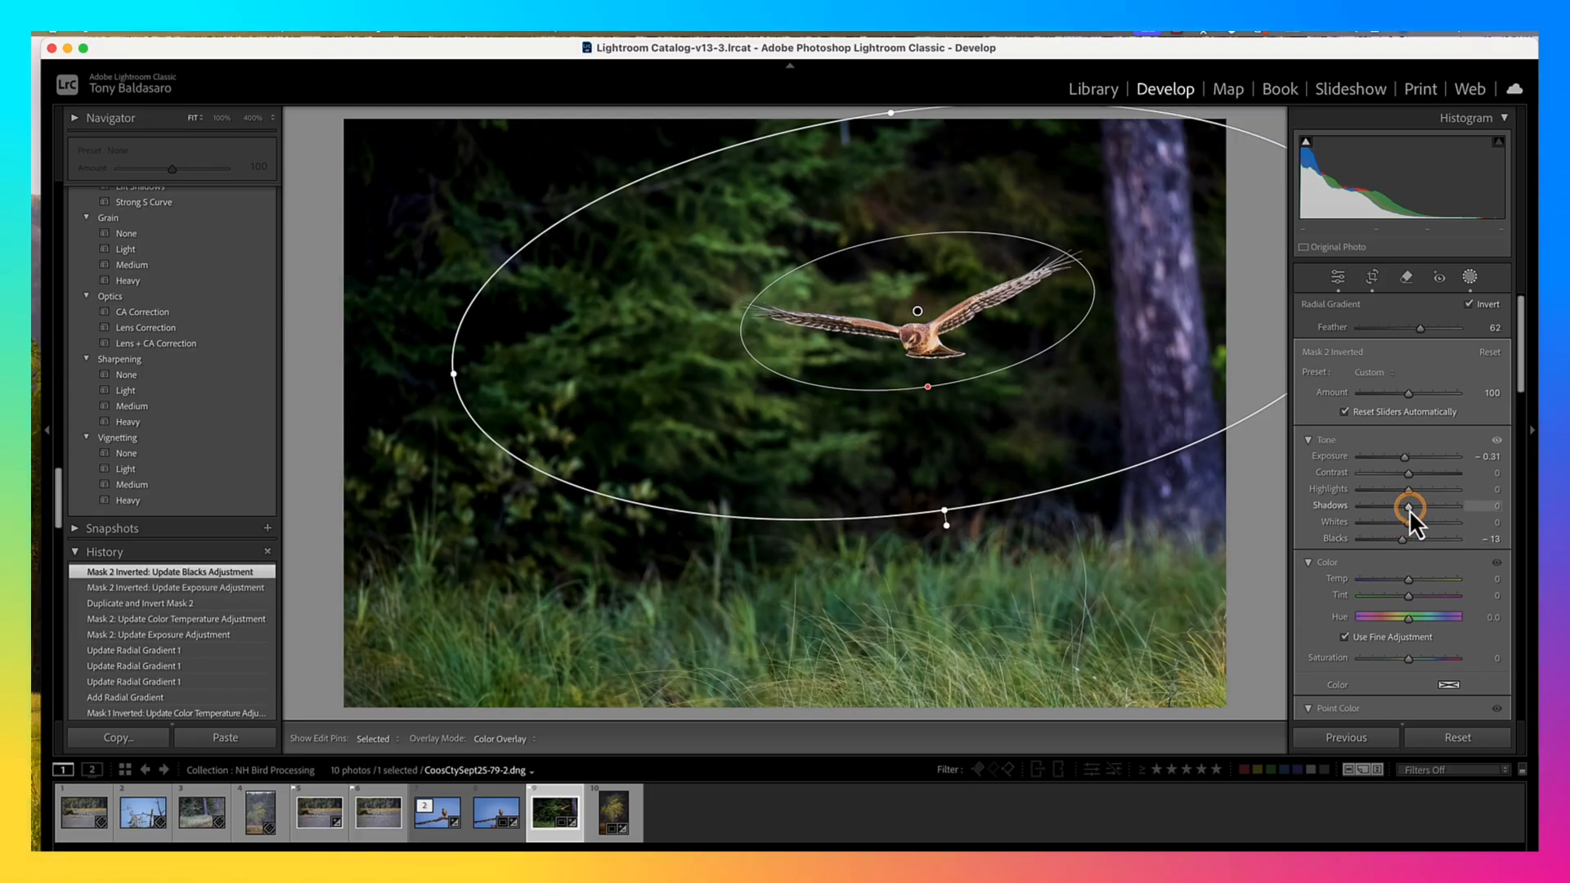
pyautogui.click(1469, 275)
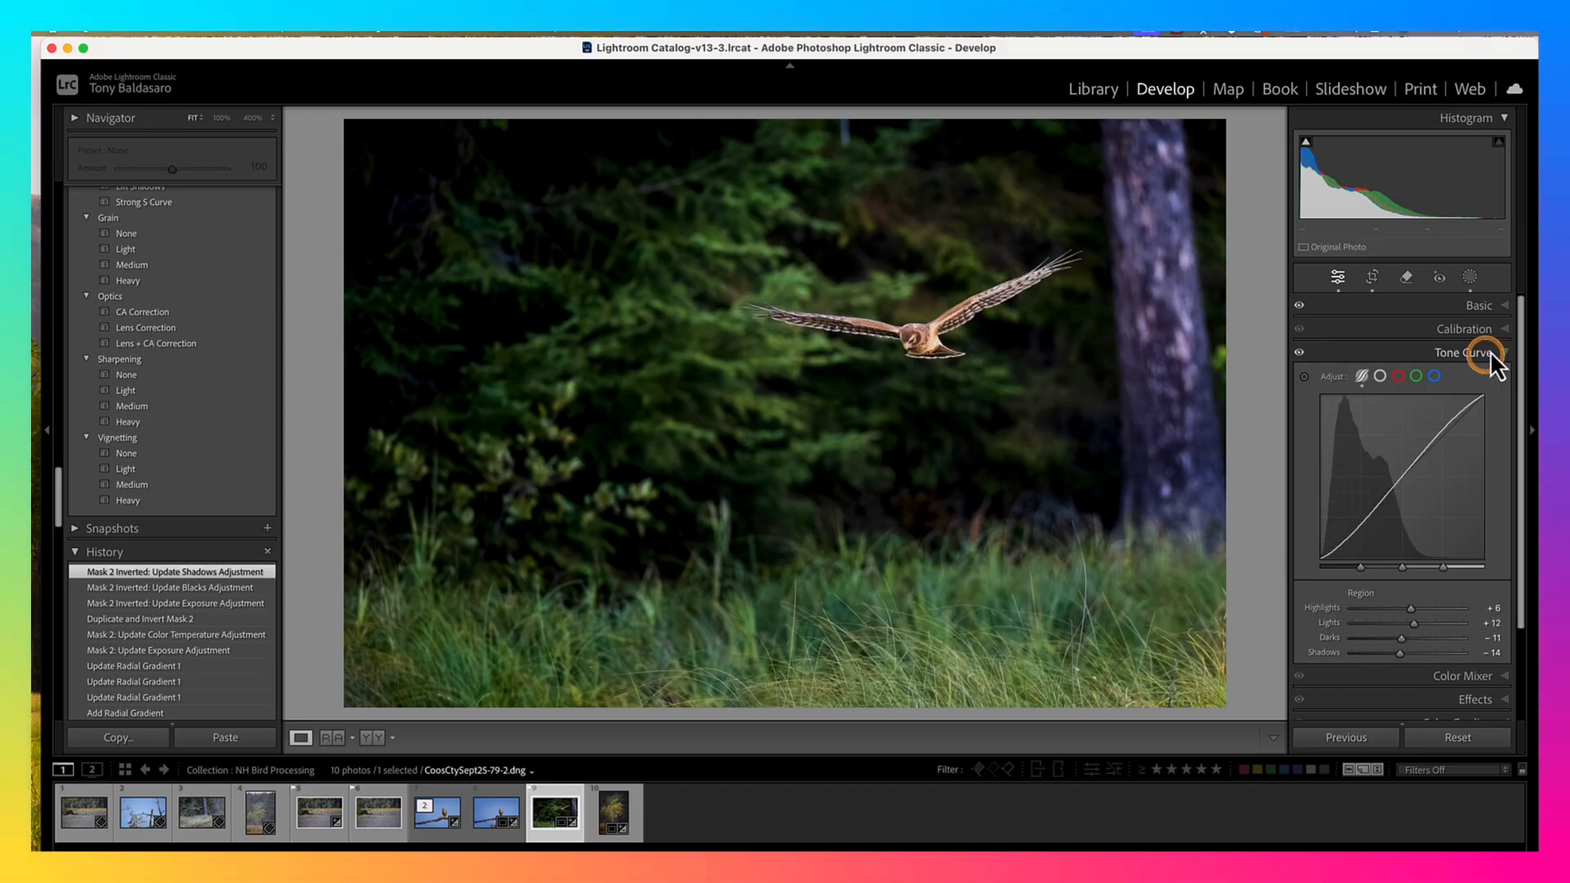
# Set the whole photo's Exposure to +0.30 and its Temp to 7,002
pyautogui.click(1507, 306)
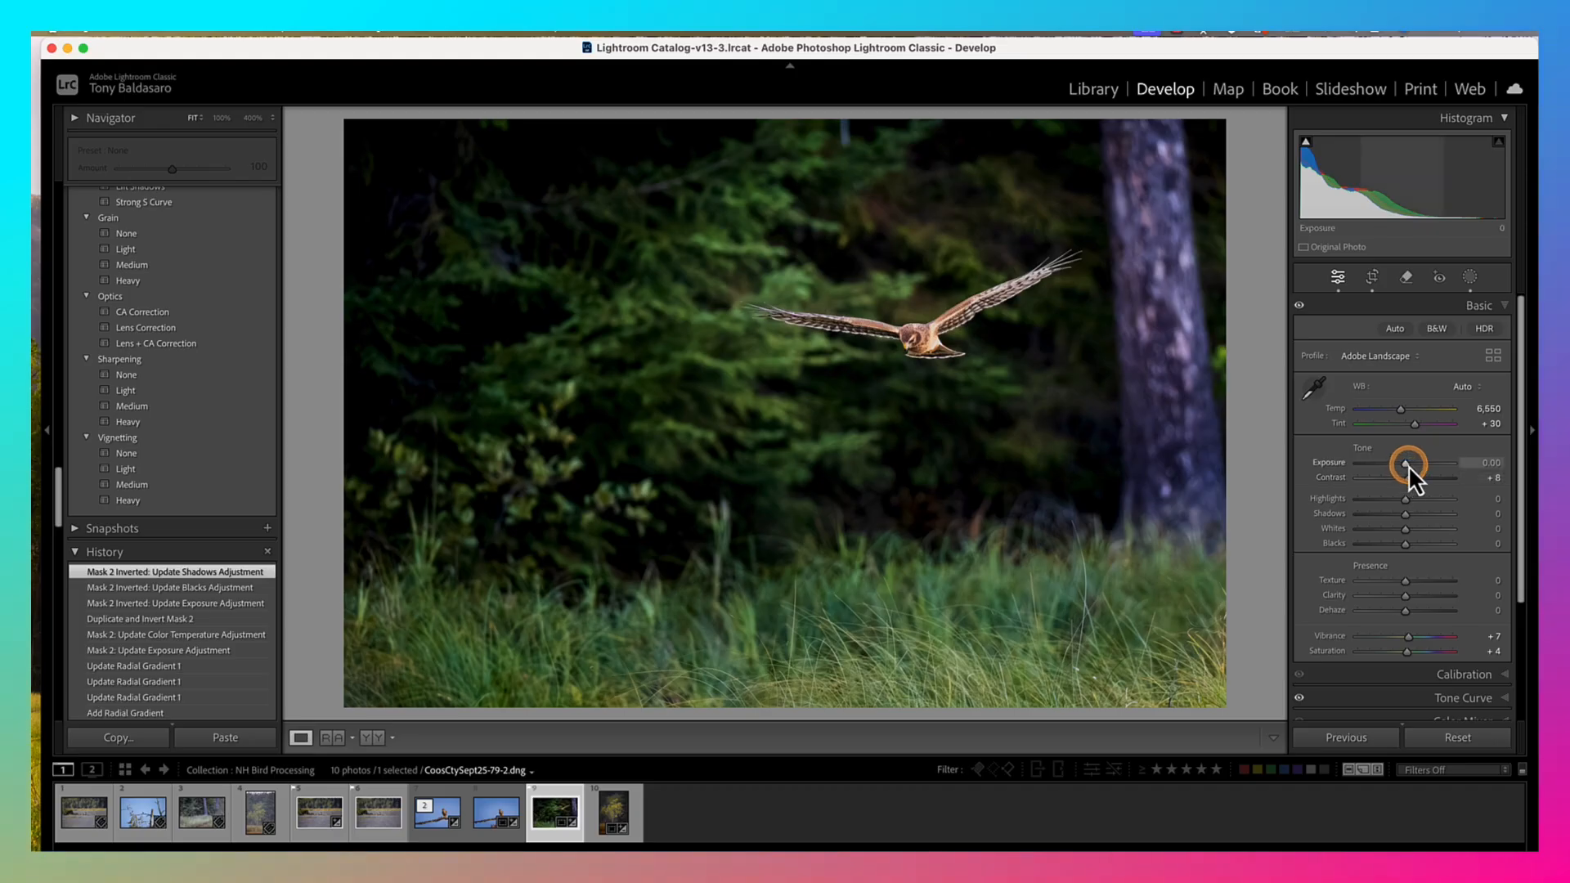
pyautogui.moveTo(1408, 465); pyautogui.dragTo(1411, 464)
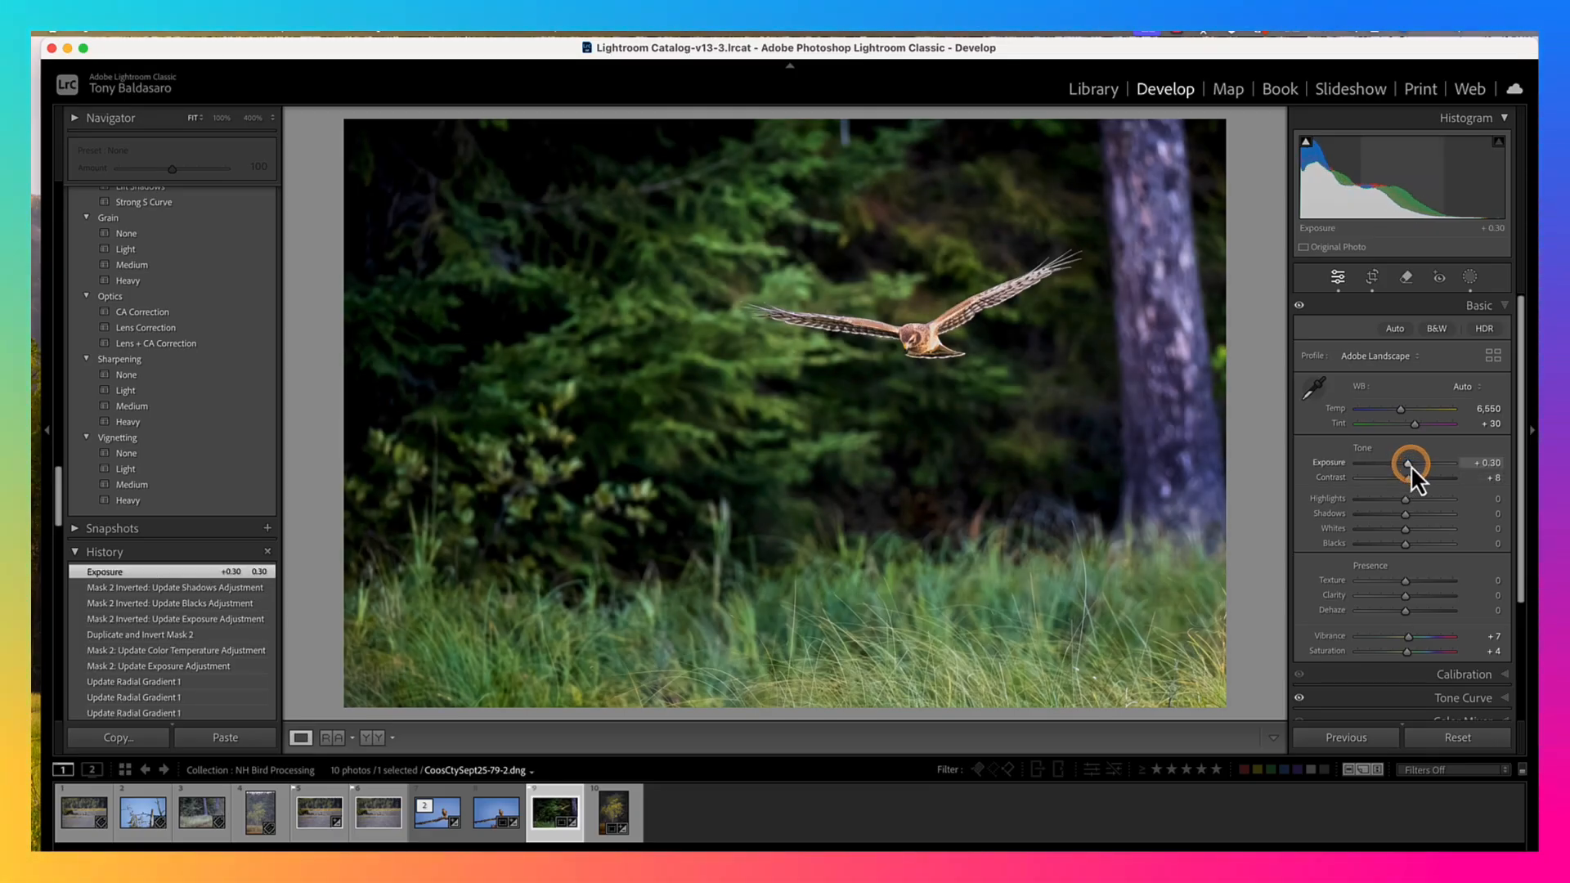
pyautogui.moveTo(1400, 413); pyautogui.dragTo(1405, 409)
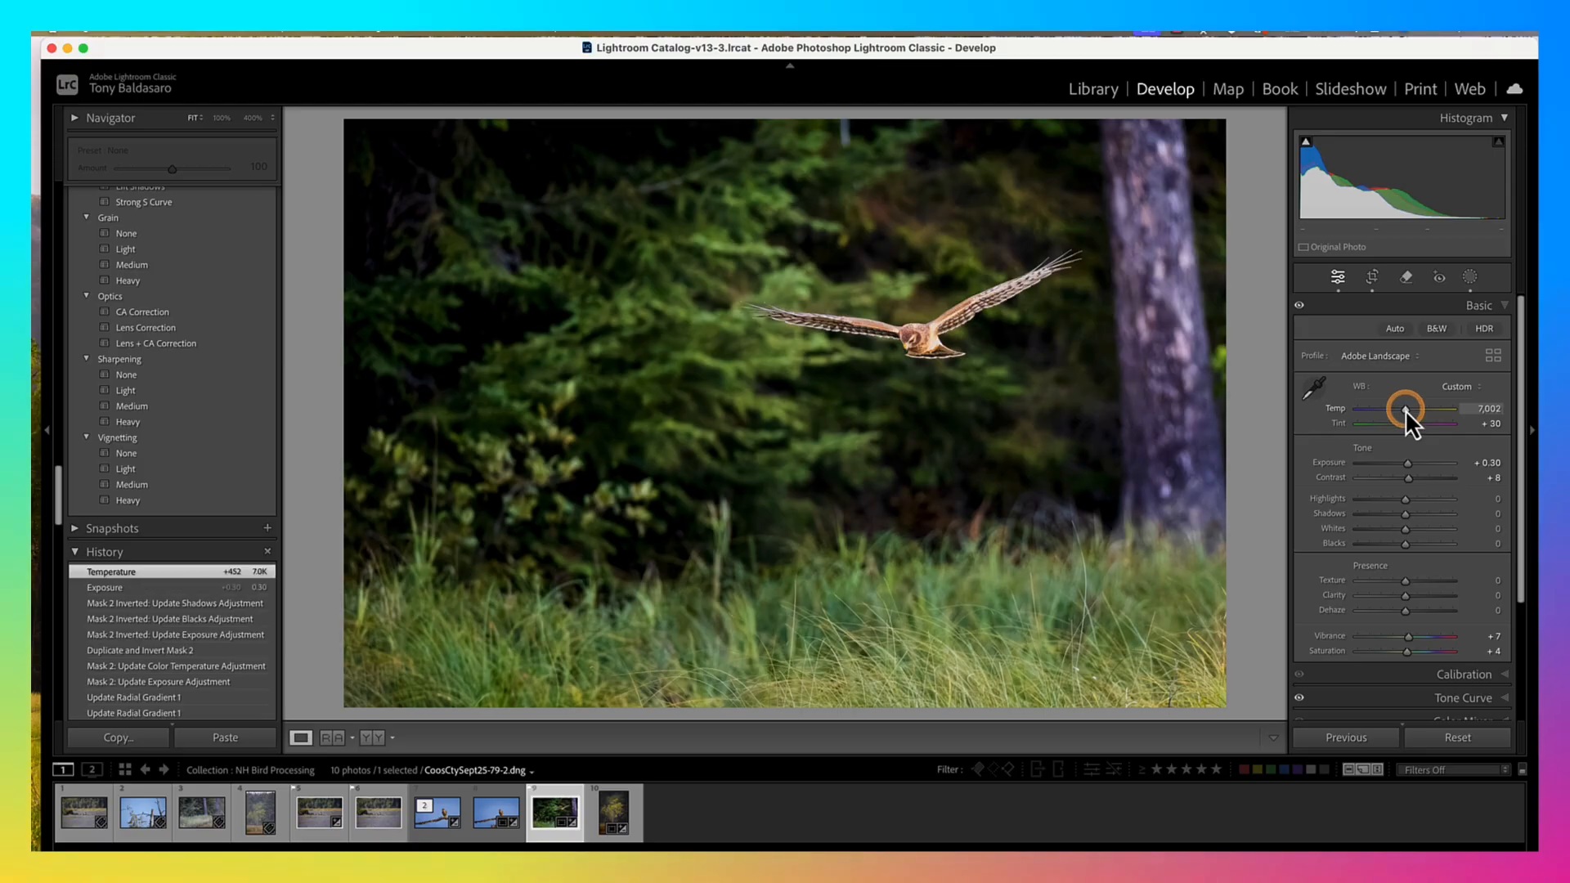
# Reduce the non-inverted radial mask's Exposure to 0.13 and set the whole photo's Dehaze to +15
pyautogui.click(1470, 277)
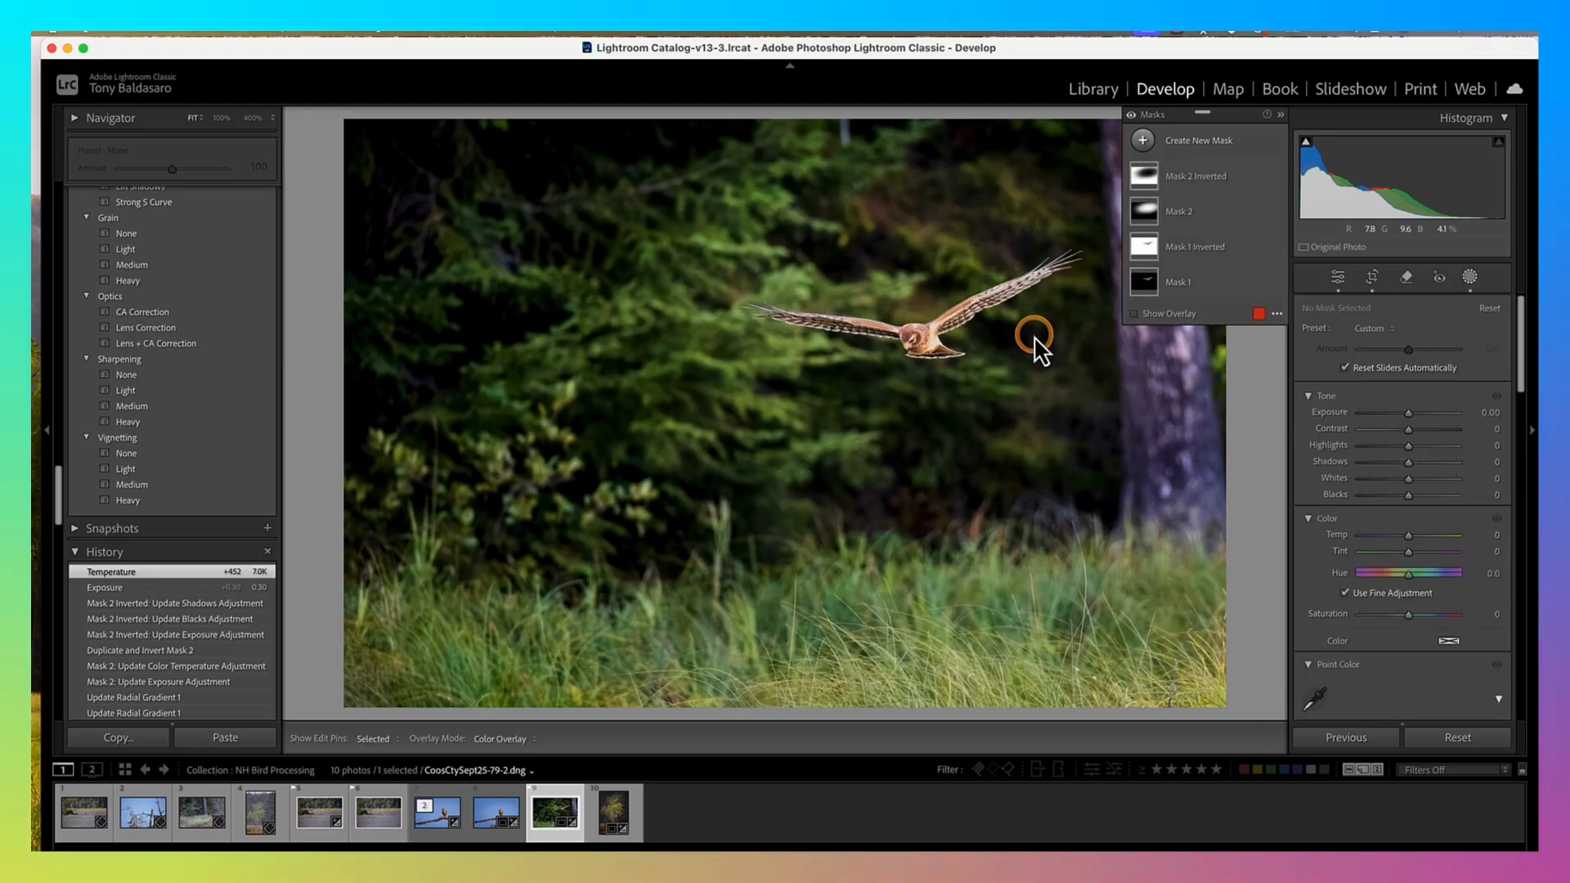
pyautogui.click(1147, 207)
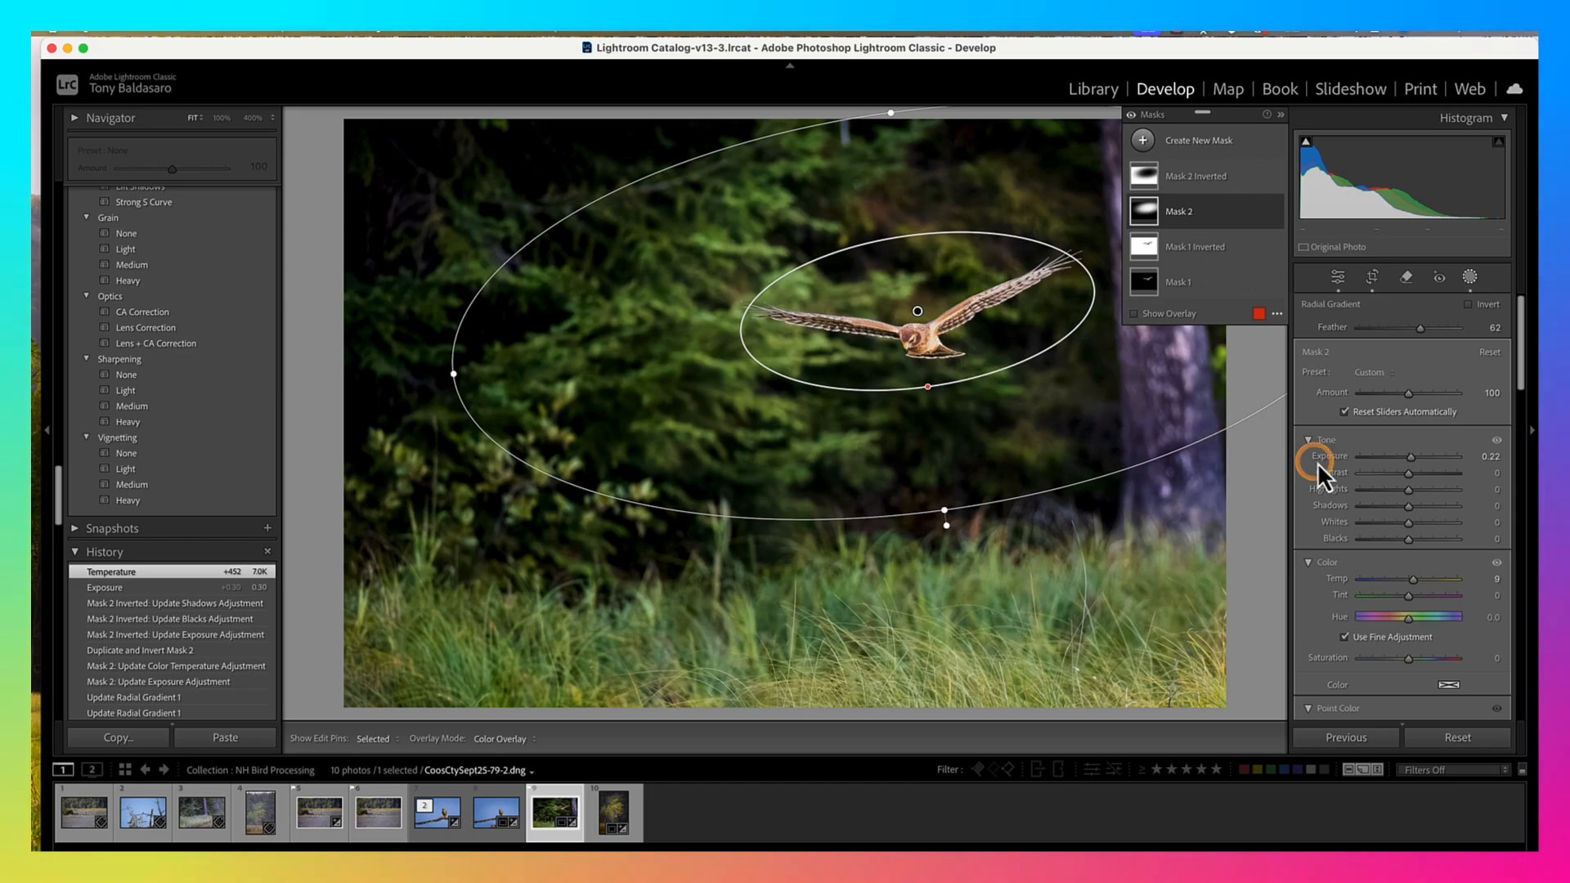
pyautogui.moveTo(1412, 458); pyautogui.dragTo(1409, 458)
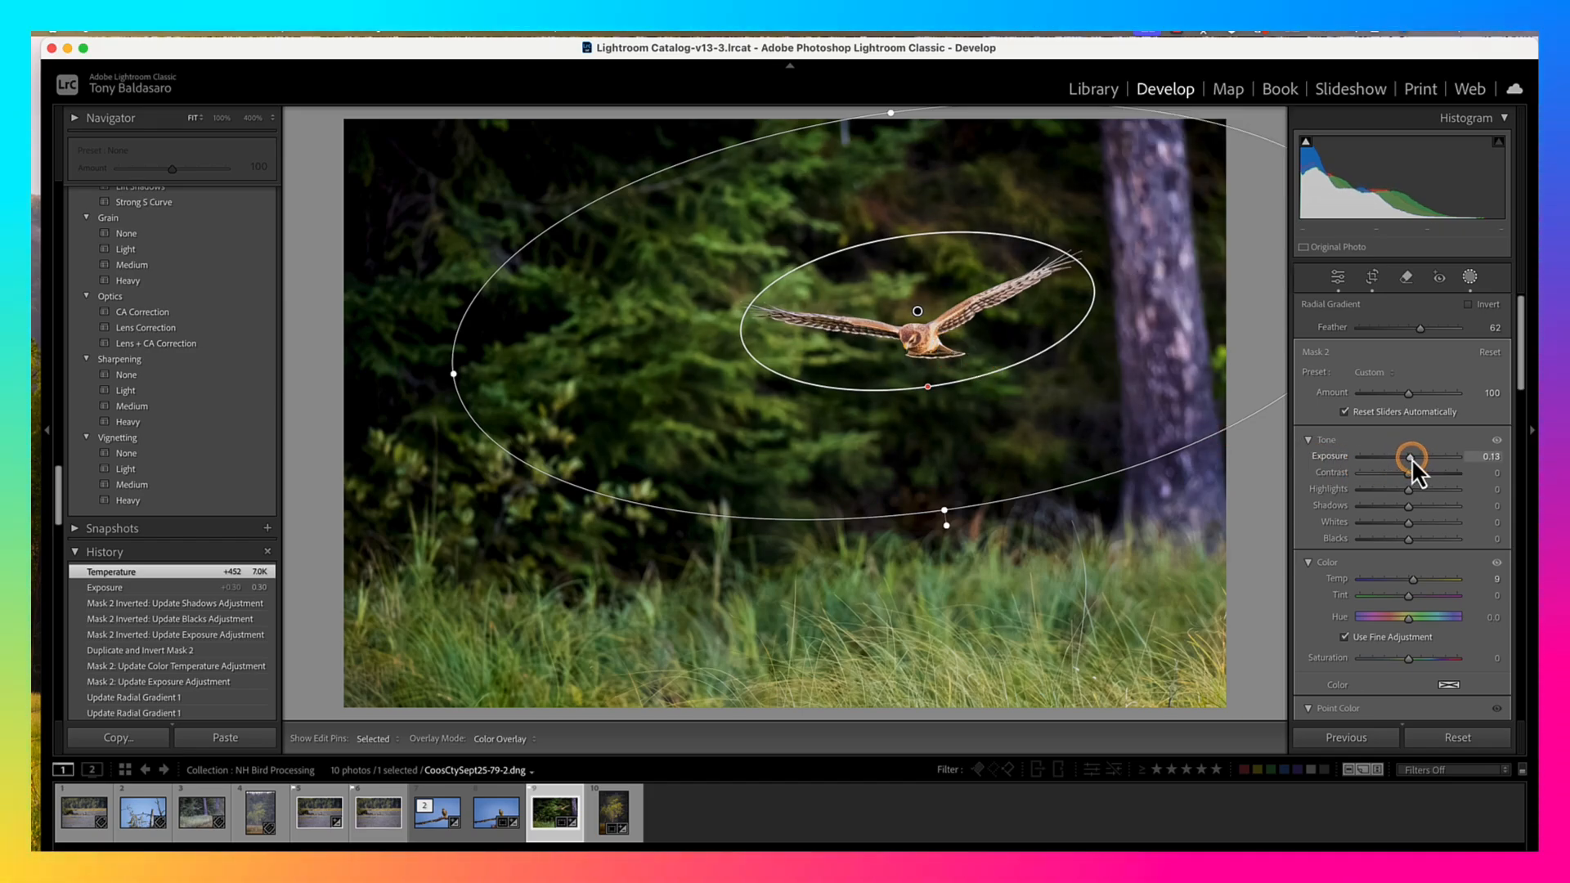
pyautogui.click(1469, 276)
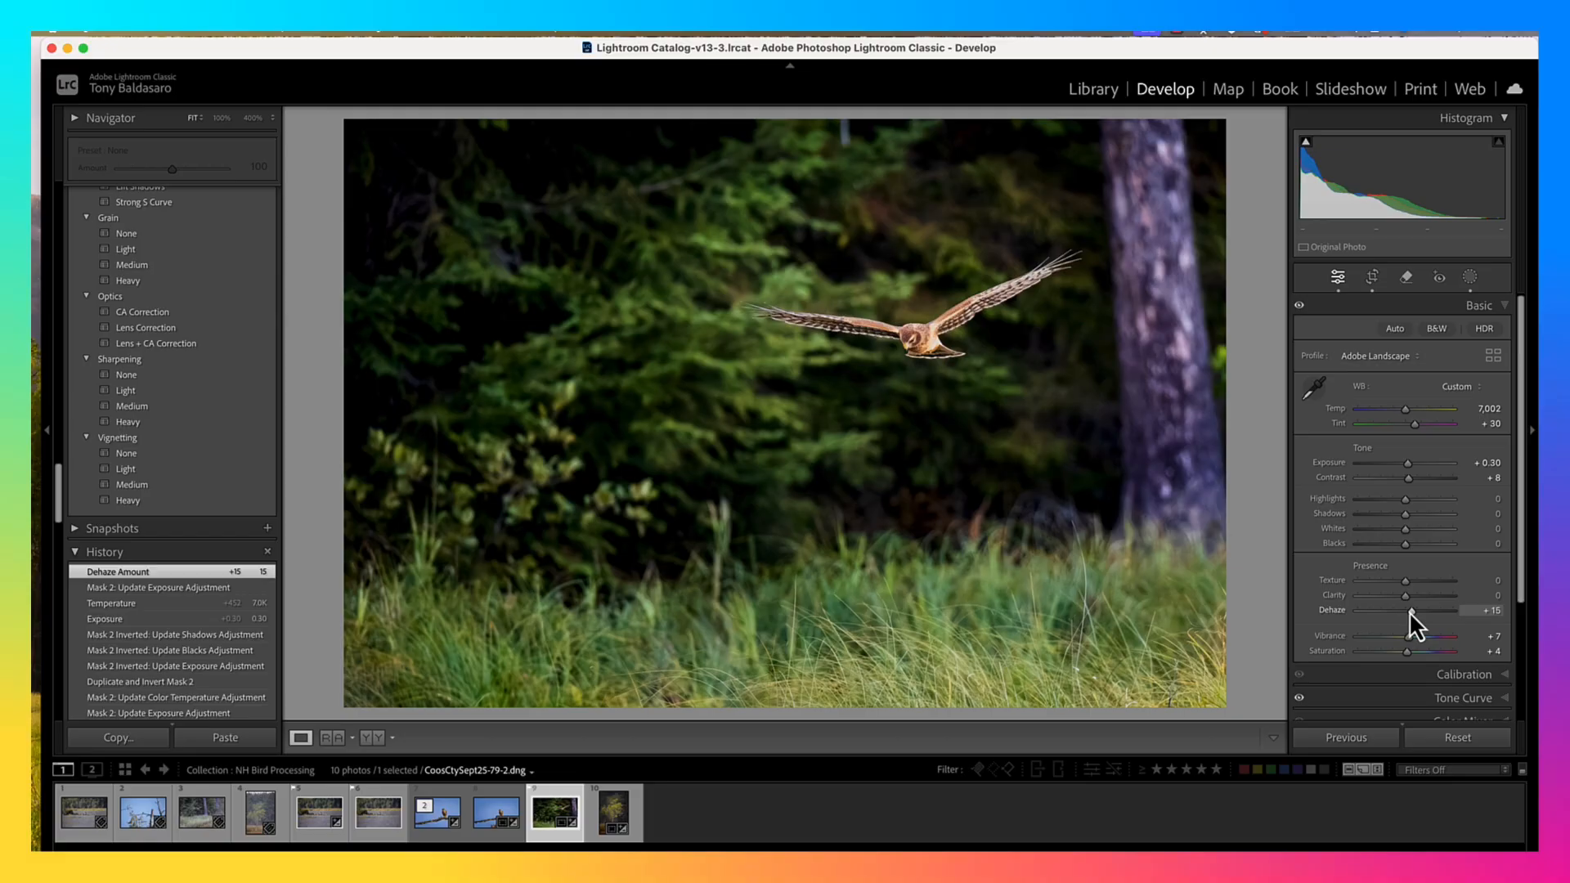
pyautogui.click(1428, 563)
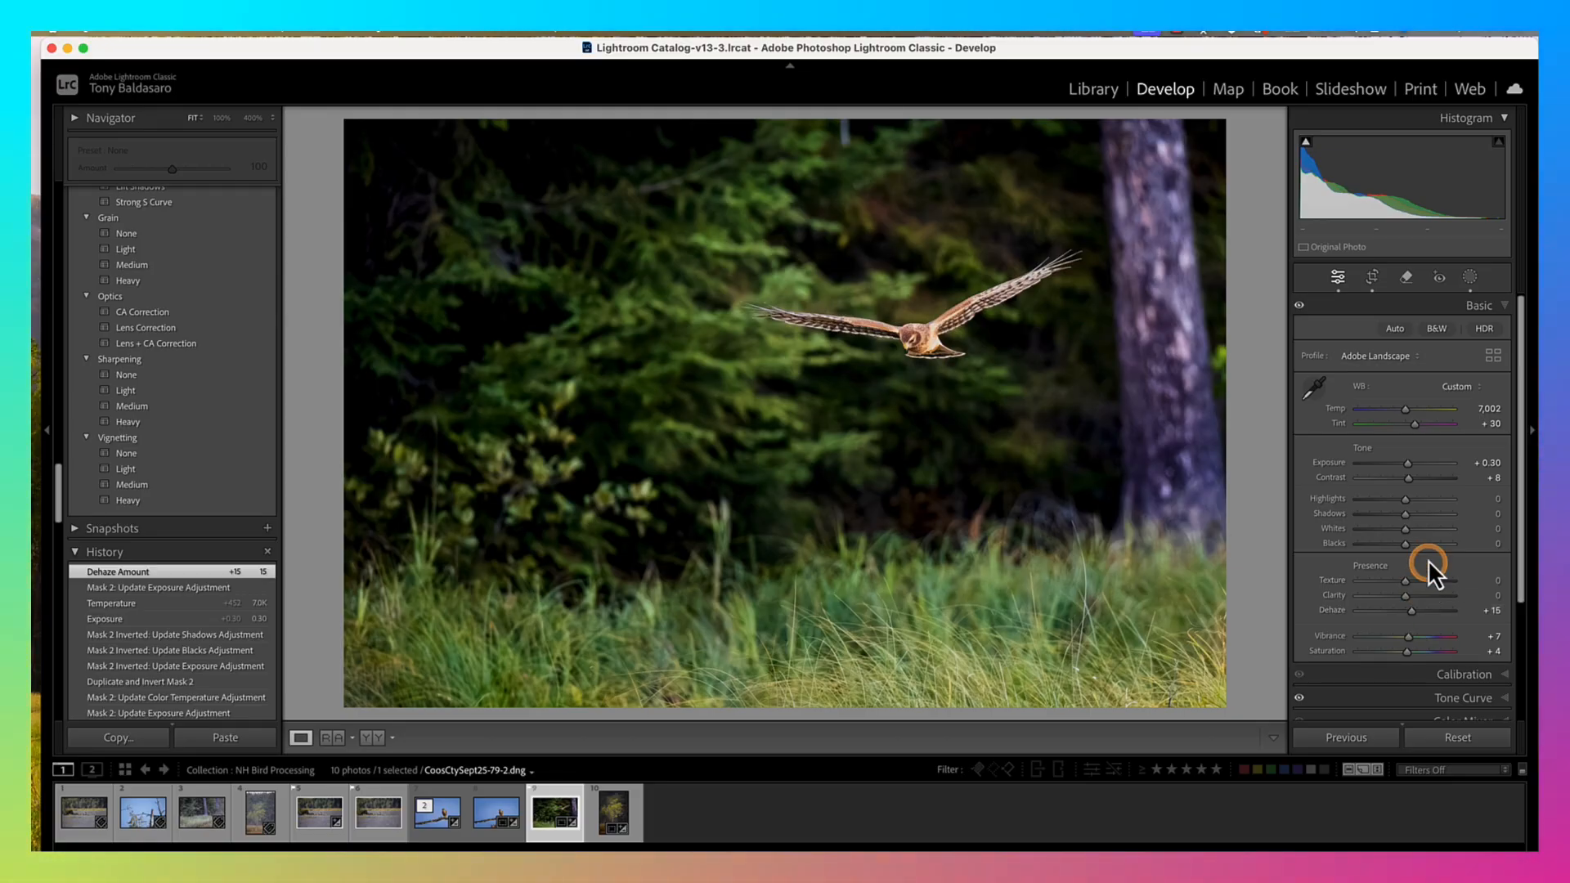
# Lower the Temp and Exposure of the mask covering only the hawk, and close masking
pyautogui.click(1470, 278)
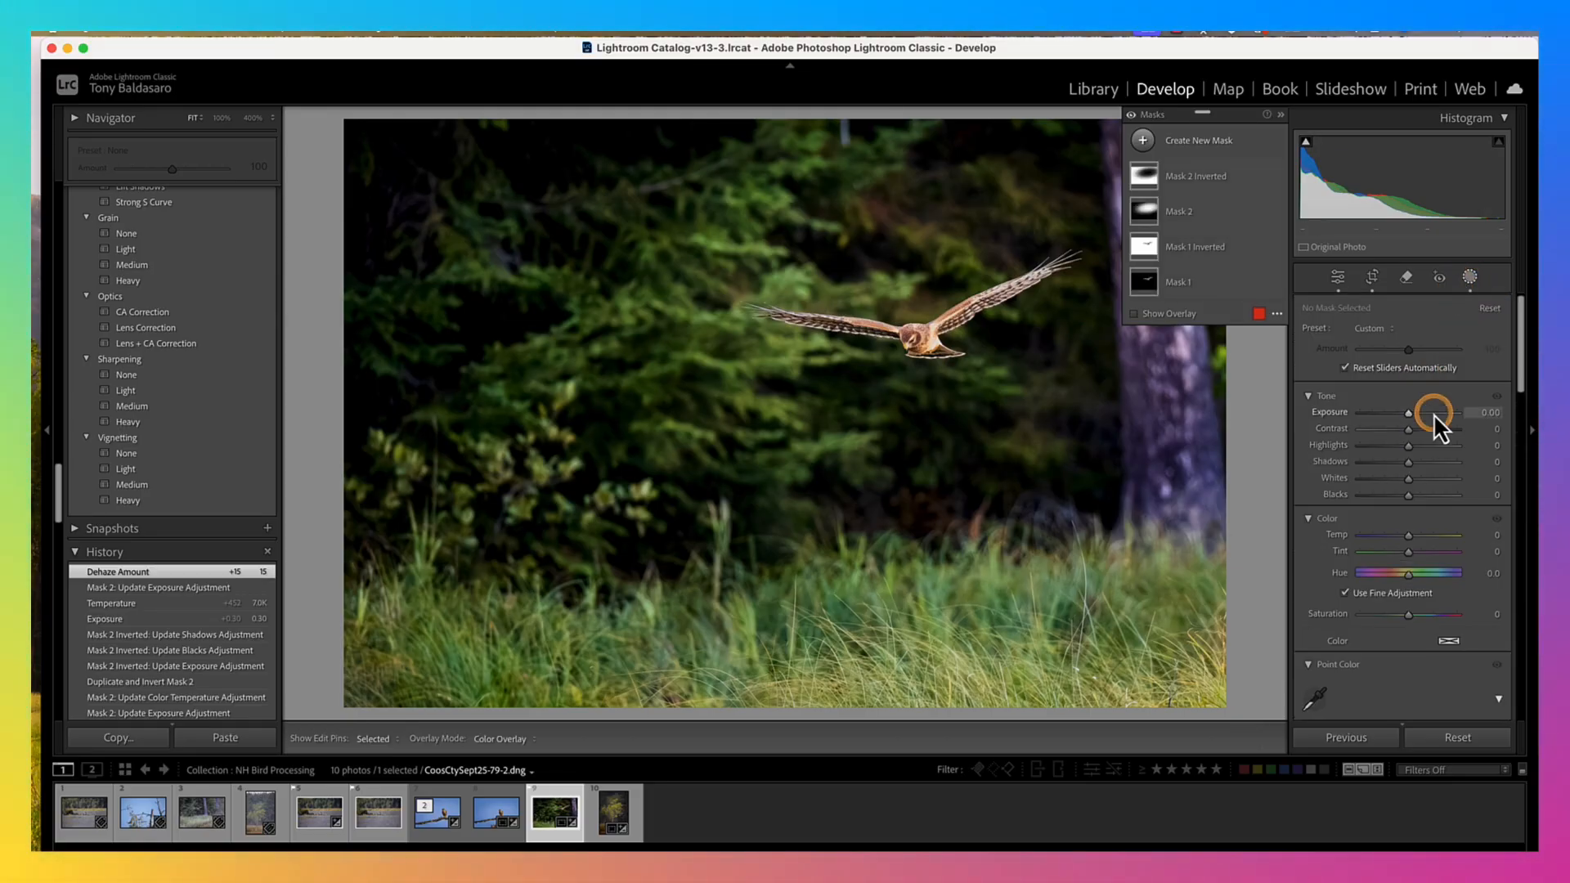
pyautogui.click(1145, 282)
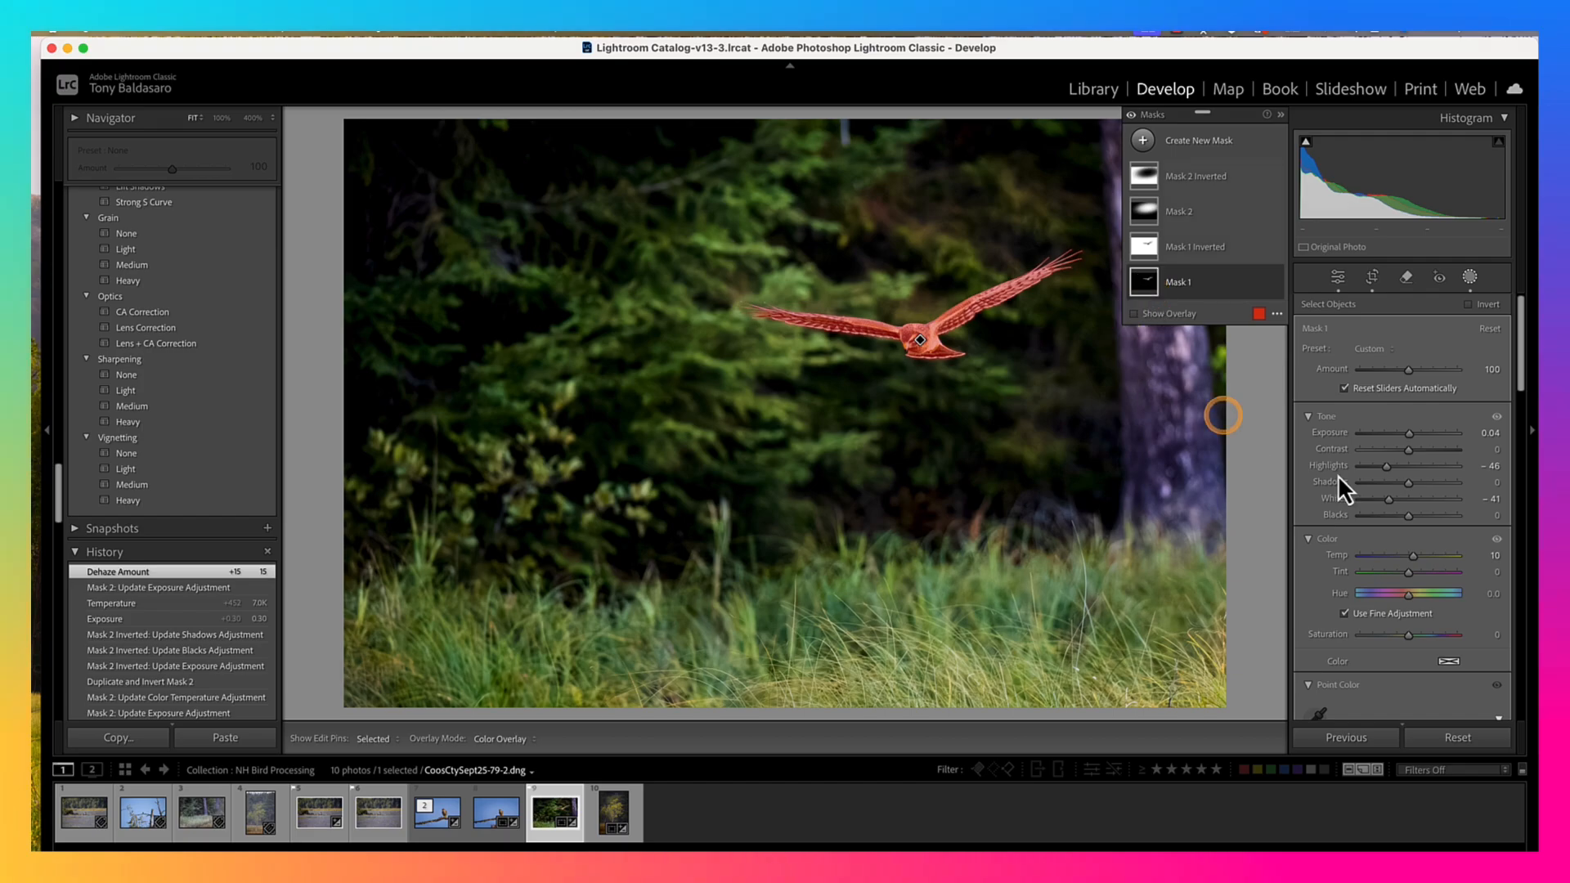
pyautogui.moveTo(1421, 557); pyautogui.dragTo(1409, 557)
pyautogui.moveTo(1407, 435); pyautogui.dragTo(1401, 435)
pyautogui.click(1468, 278)
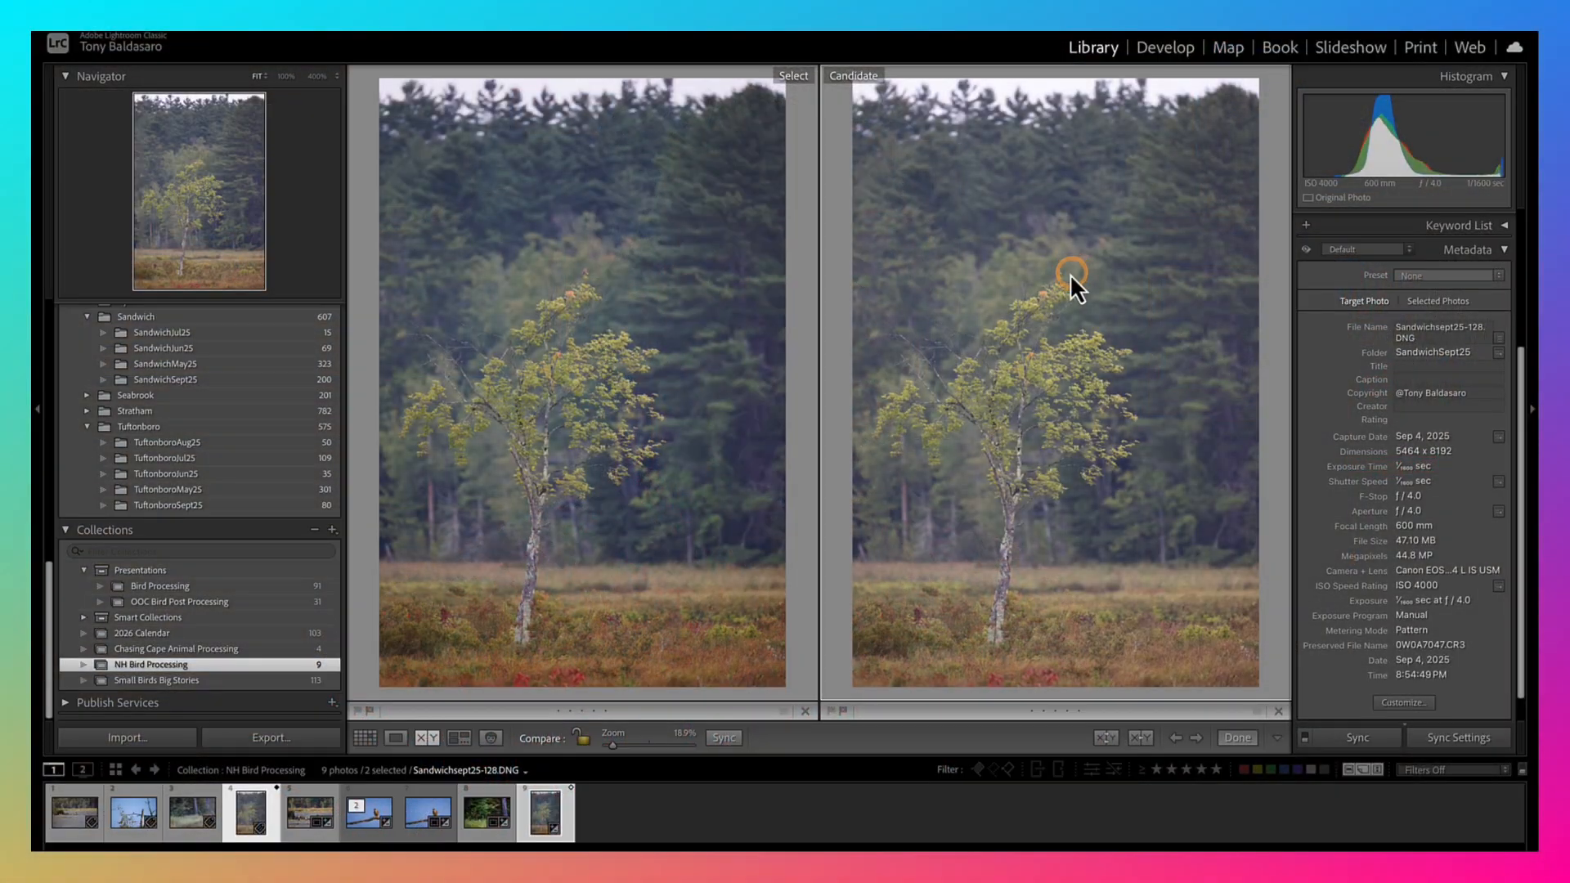
# Compare noise and detail on the small bird atop the tree in the original and denoised photos at close magnification
pyautogui.click(1070, 274)
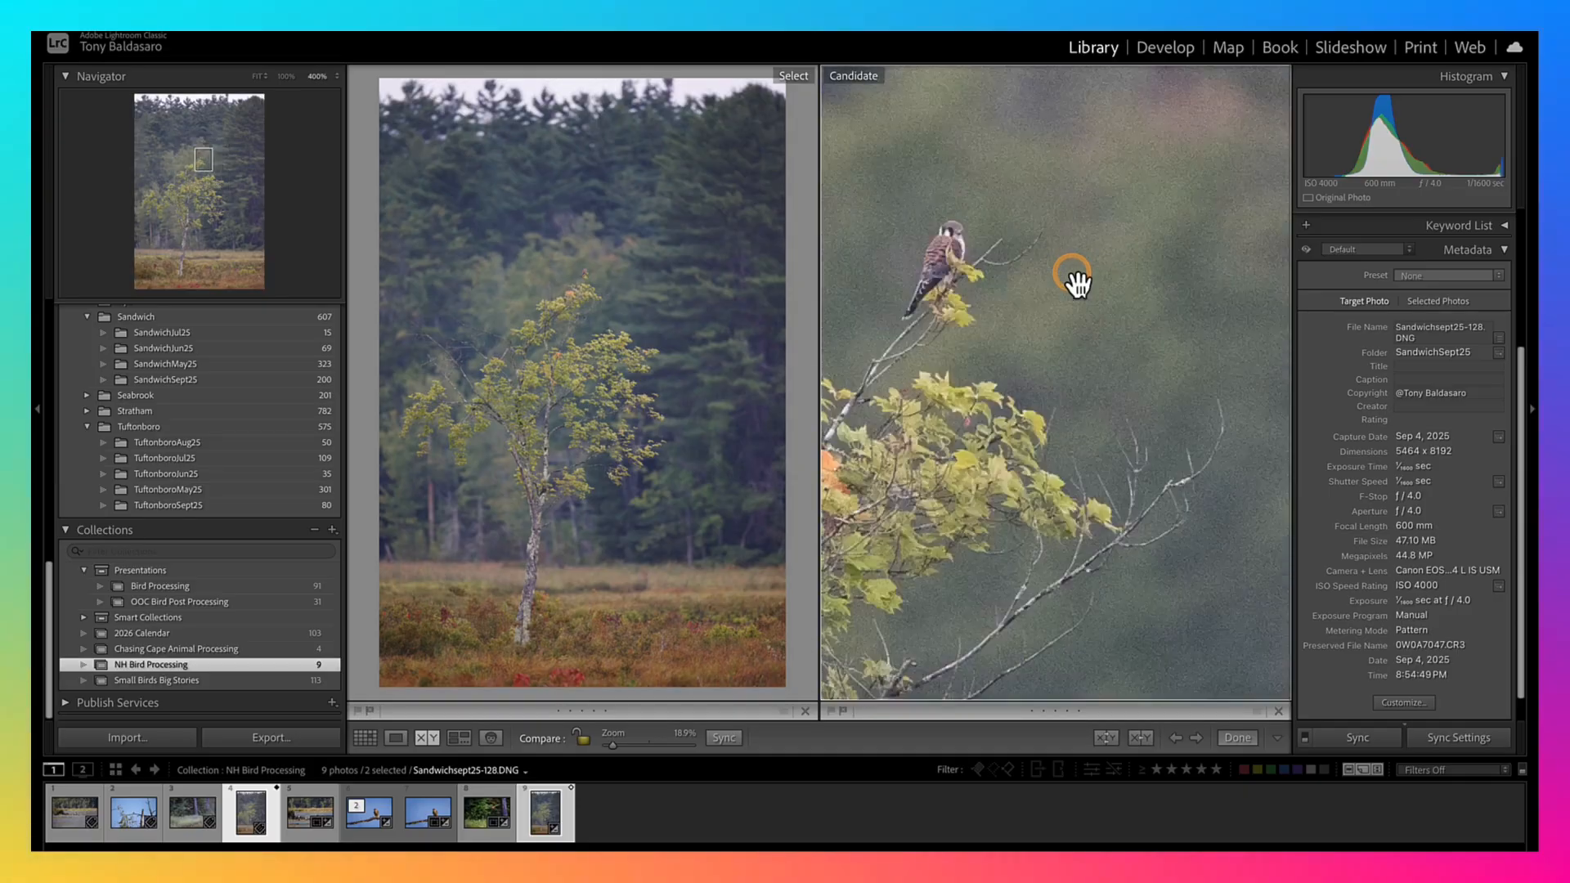
pyautogui.moveTo(1057, 325); pyautogui.dragTo(1256, 481)
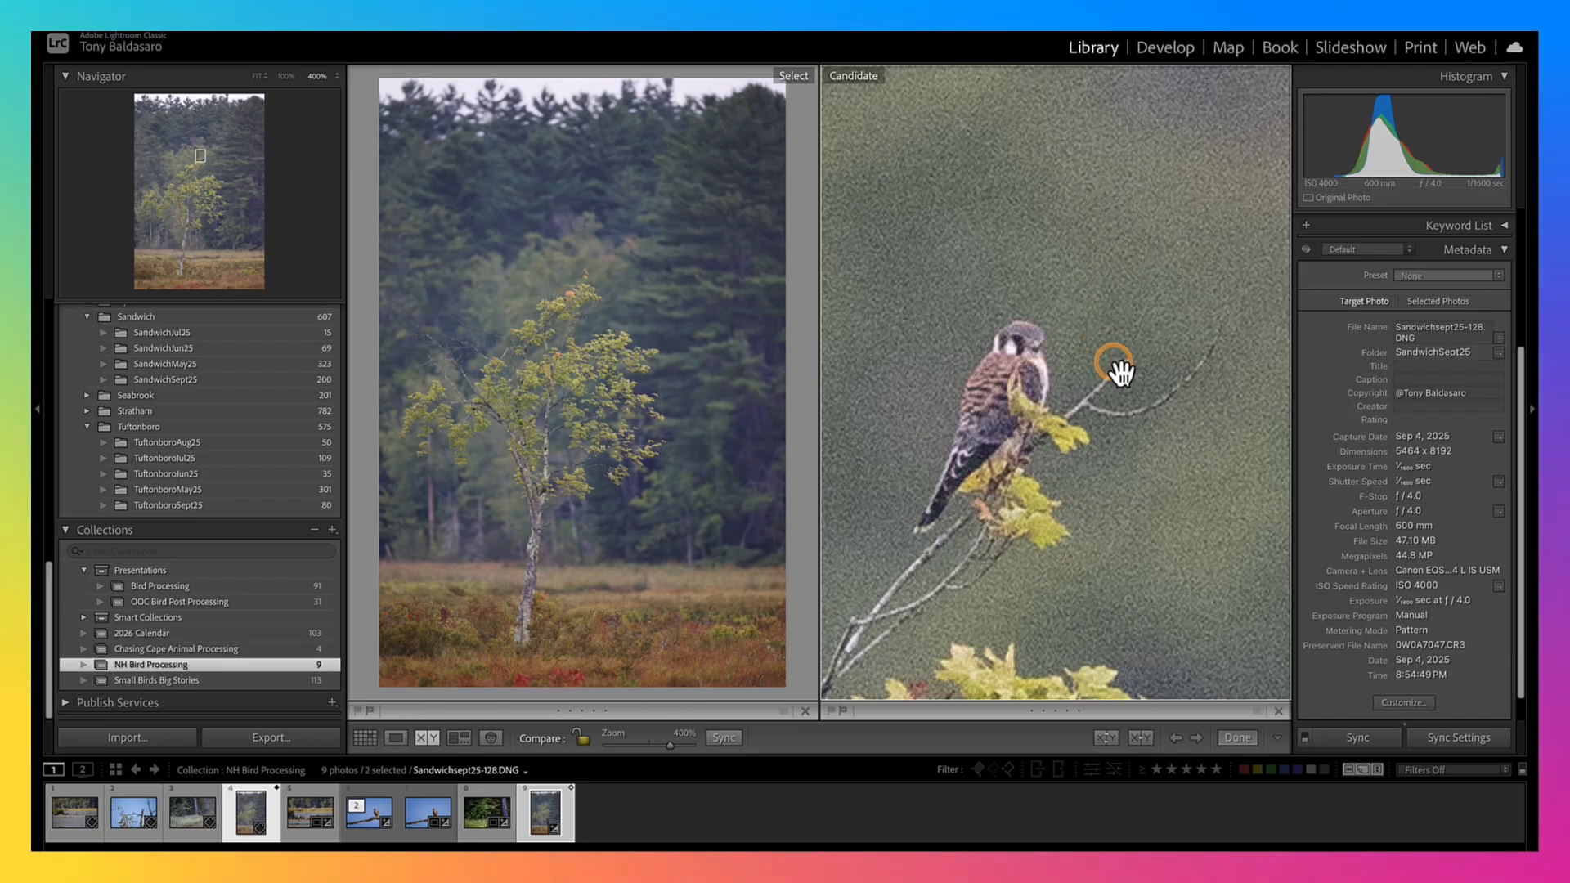
pyautogui.click(1146, 442)
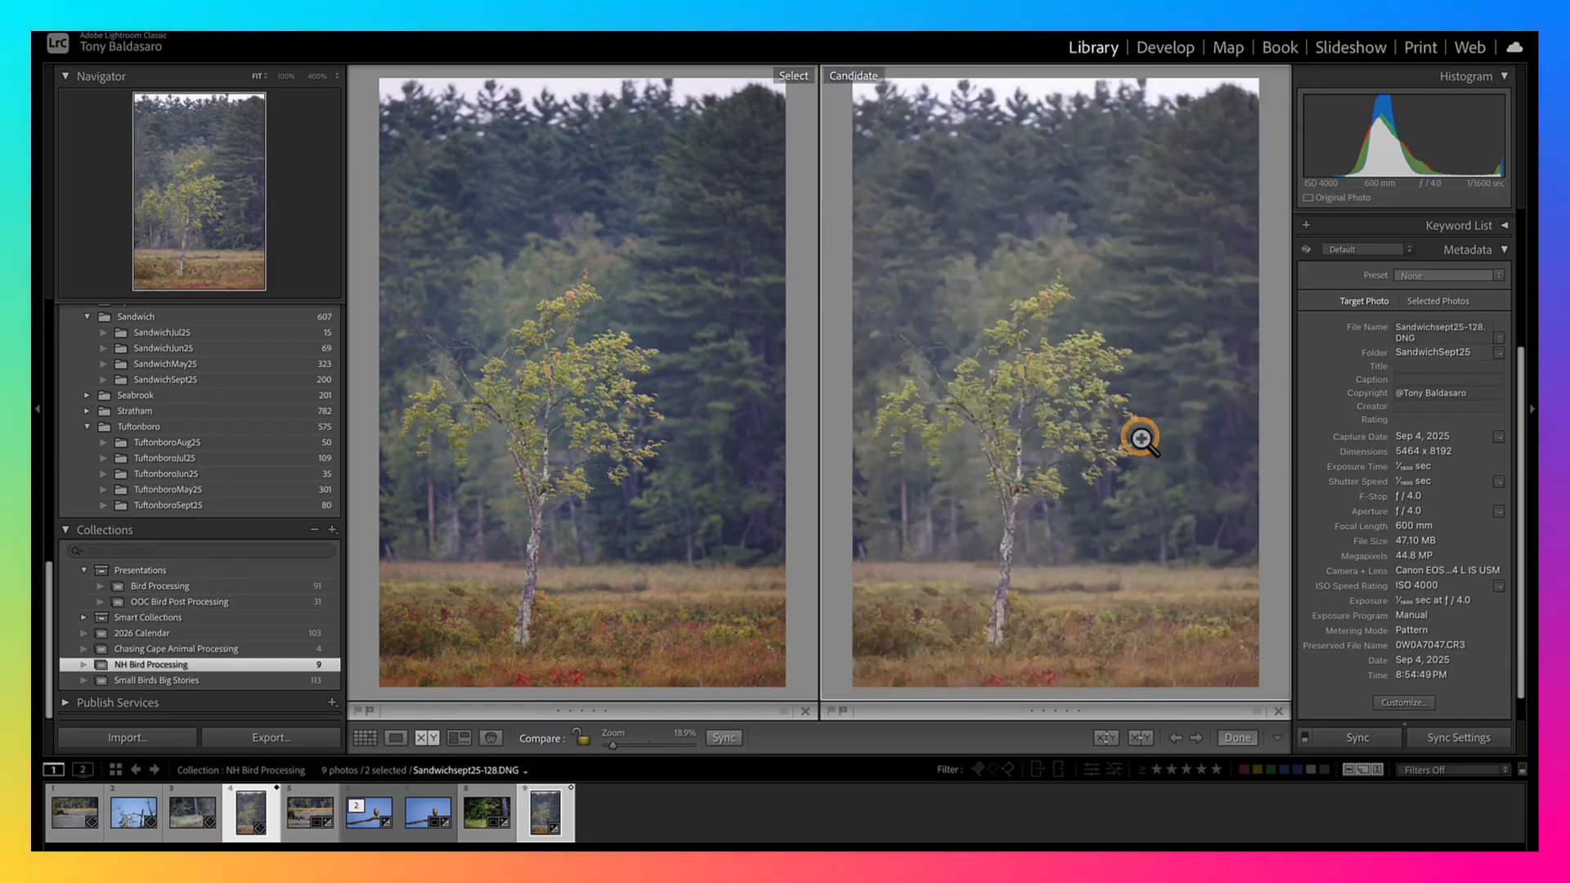
pyautogui.click(607, 273)
pyautogui.click(599, 275)
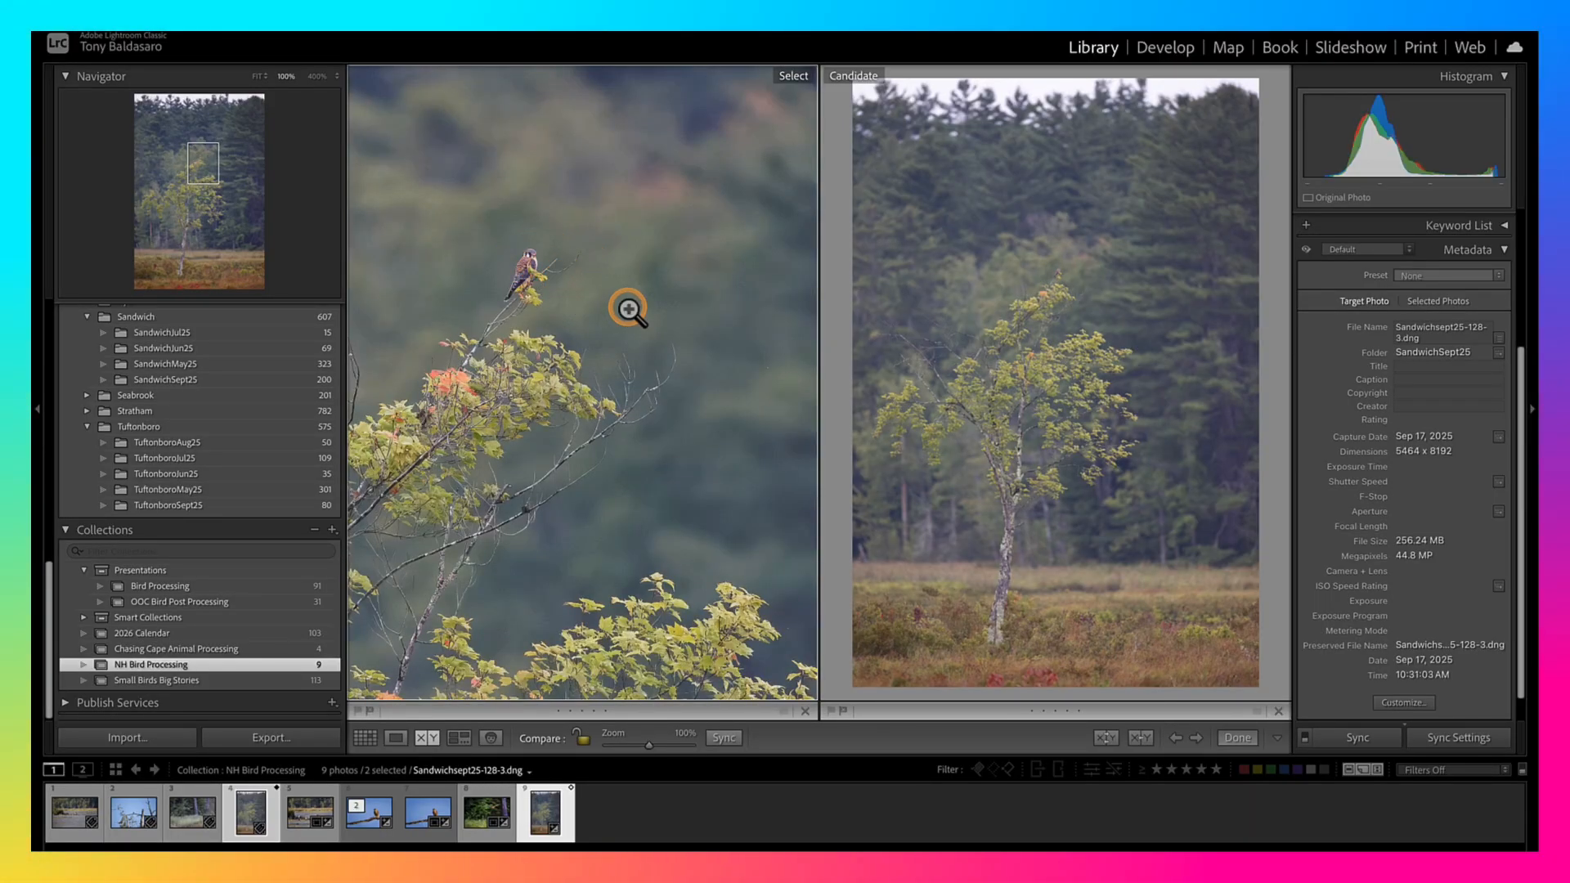
pyautogui.click(623, 304)
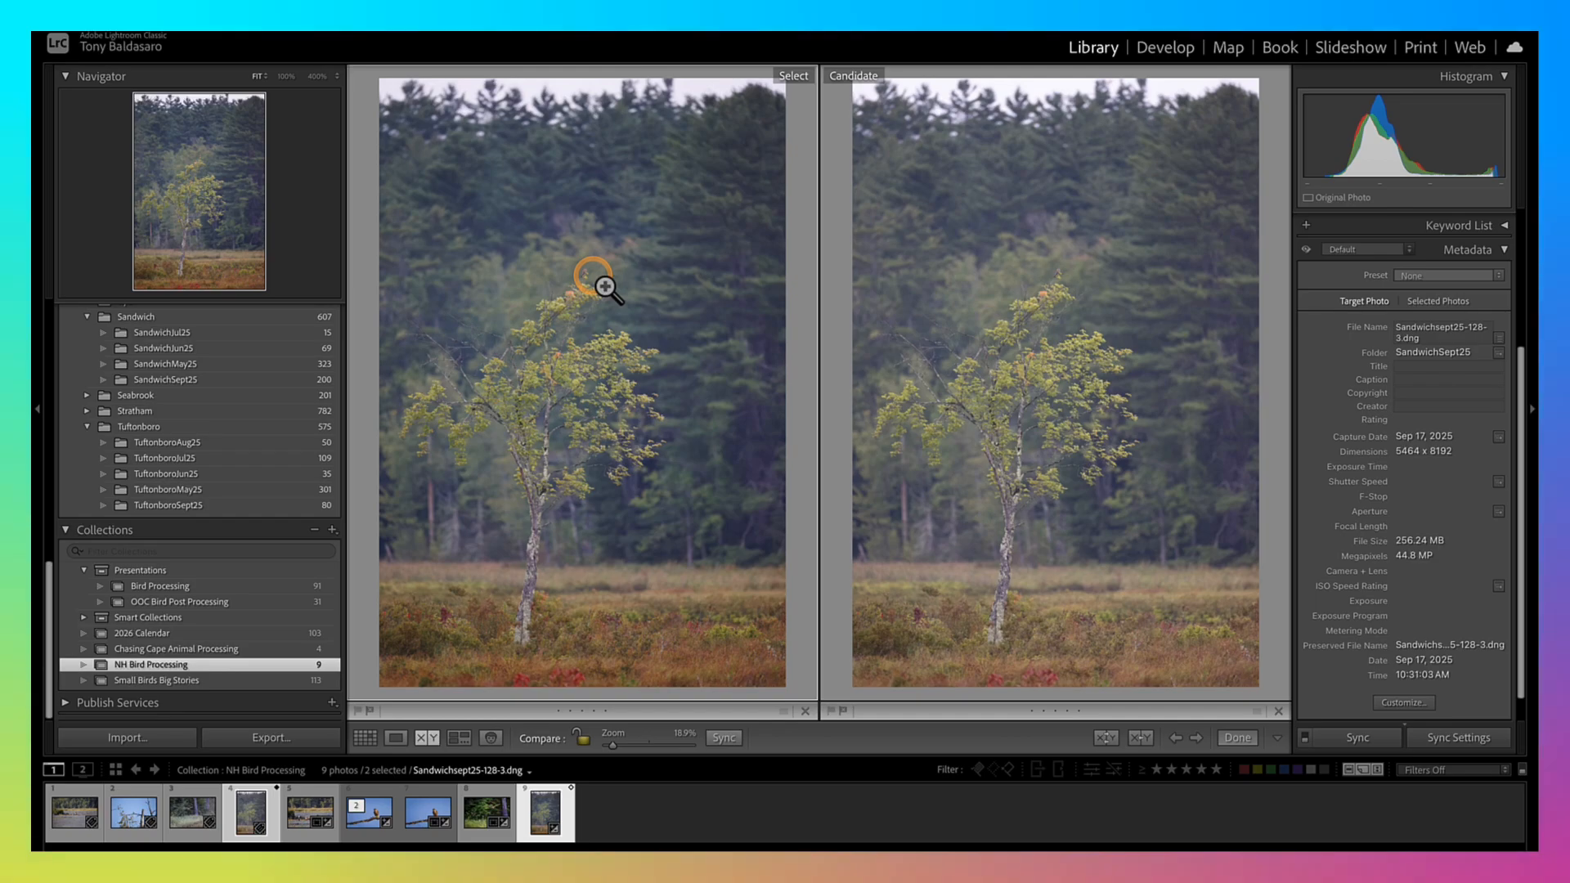
pyautogui.click(592, 275)
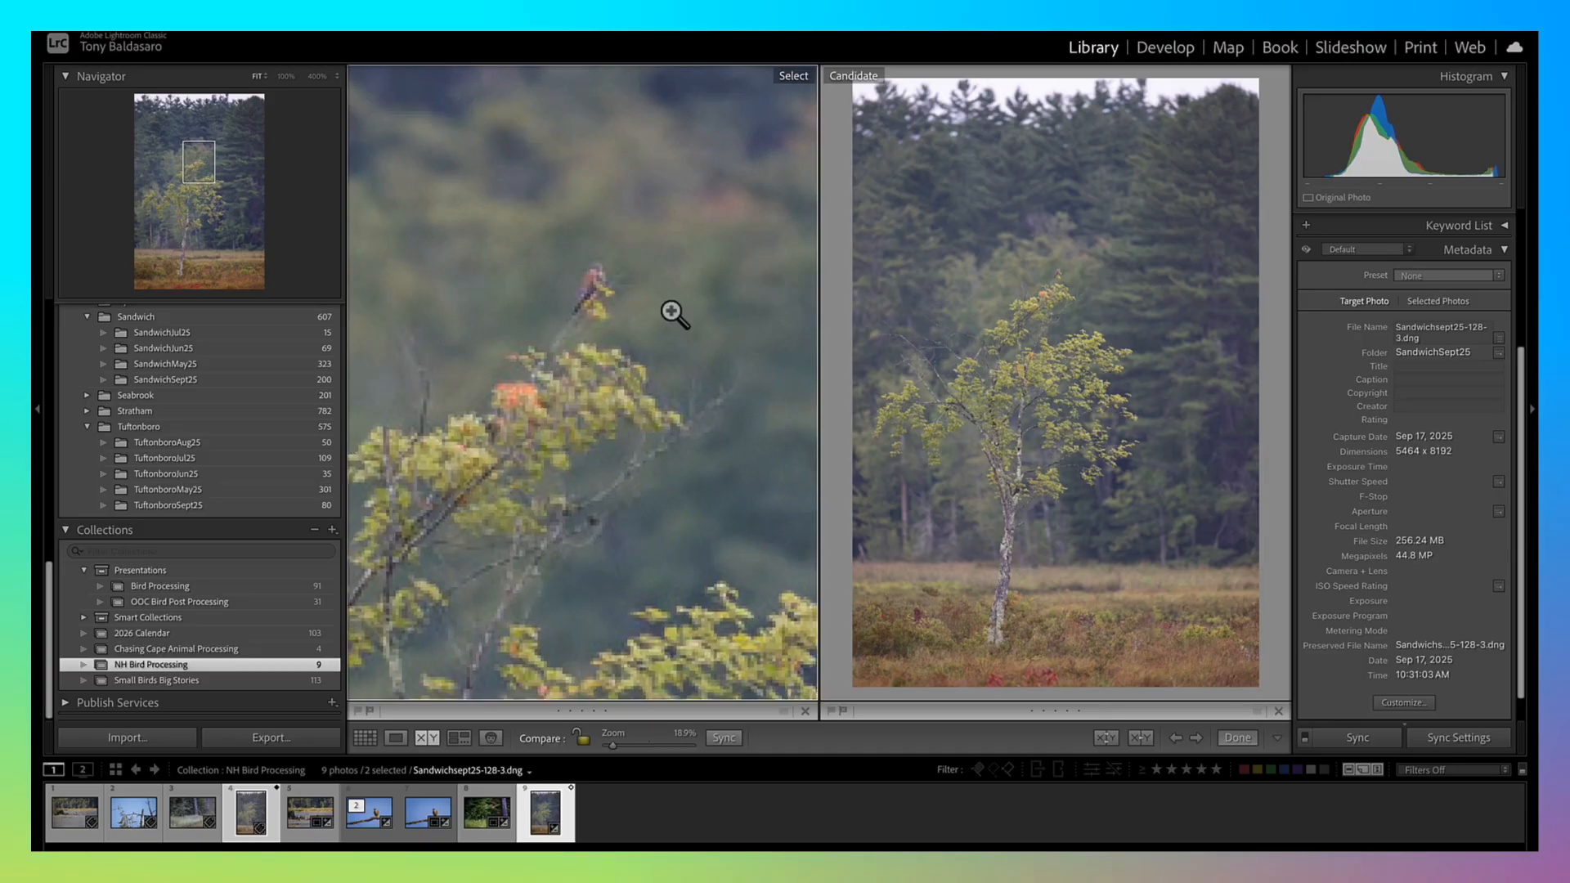
pyautogui.click(796, 398)
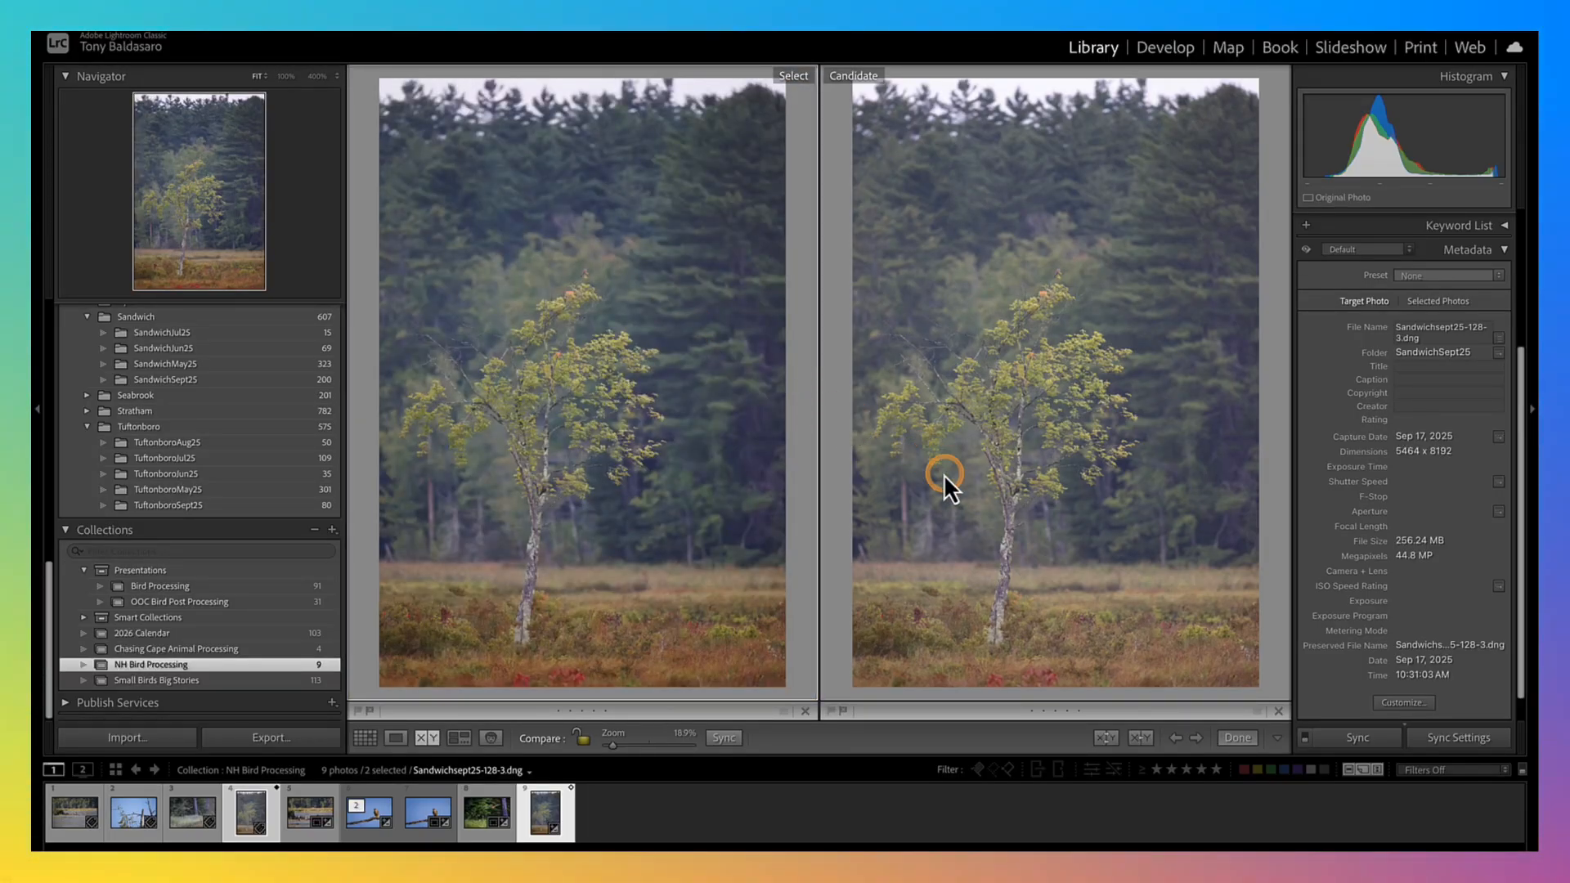
# Open the denoised tree photo Sandwichsept25-128-3.dng for developing and crop it tighter around the tree at the original aspect ratio
pyautogui.click(1168, 51)
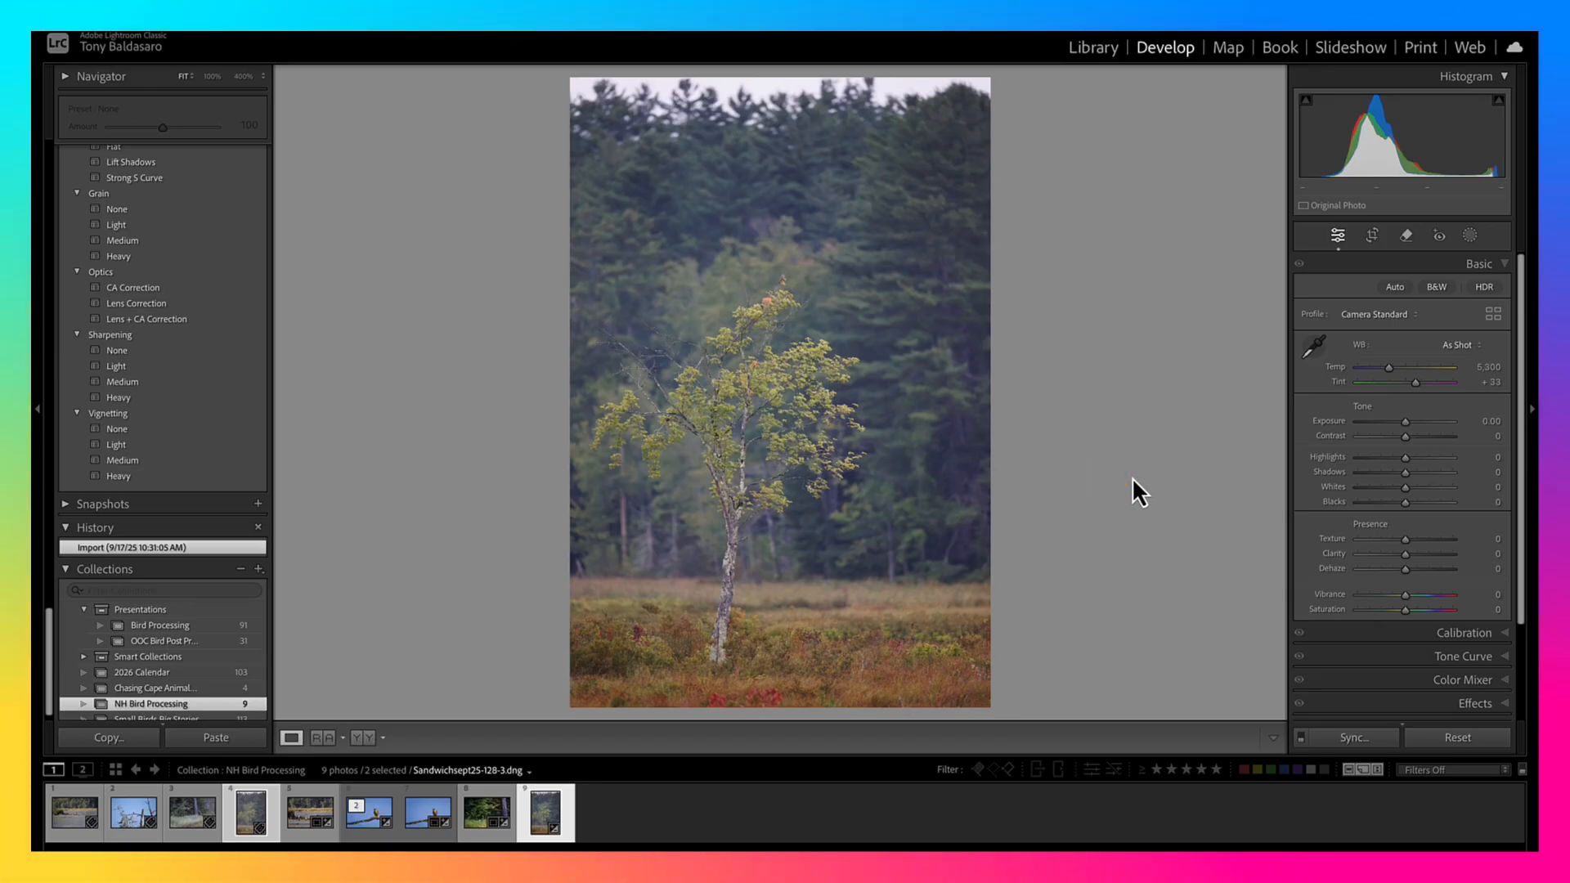
pyautogui.click(1376, 239)
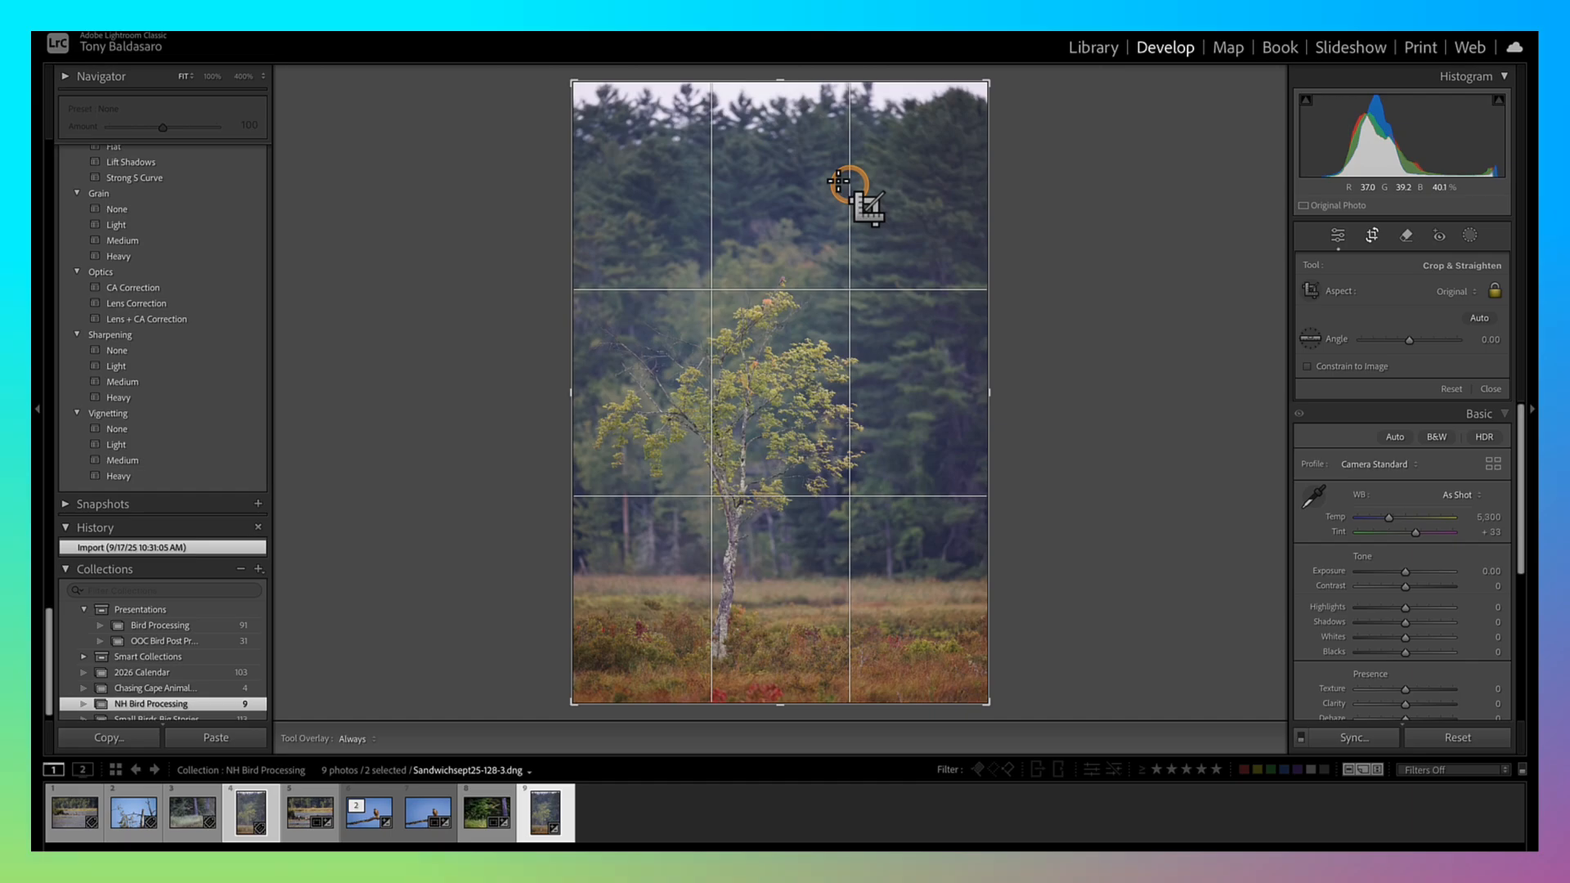
pyautogui.moveTo(782, 79); pyautogui.dragTo(767, 147)
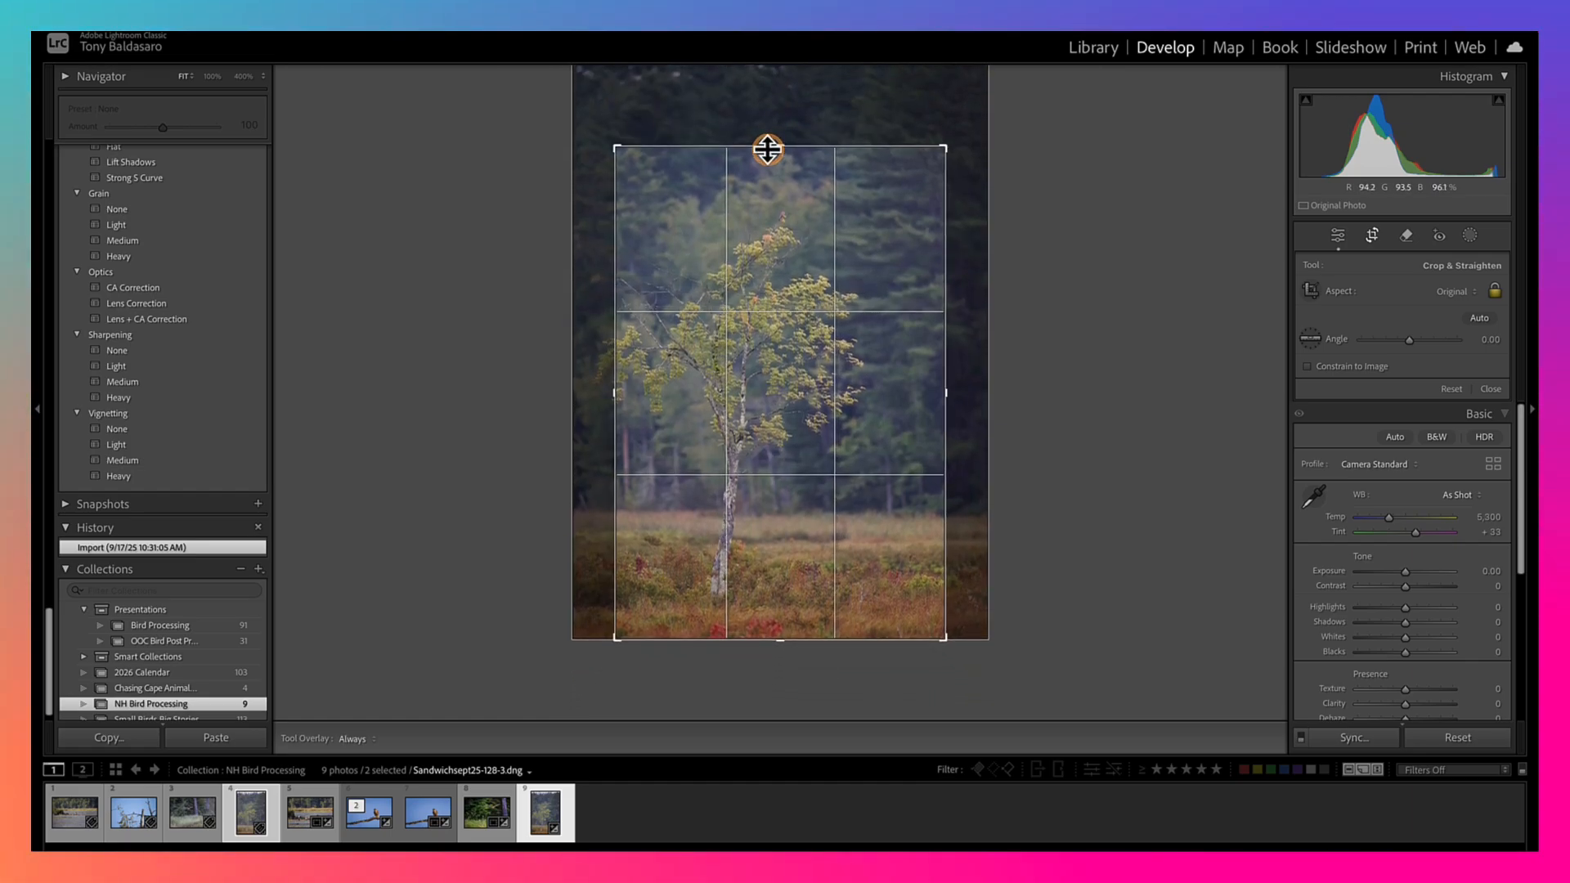
pyautogui.moveTo(793, 354); pyautogui.dragTo(824, 365)
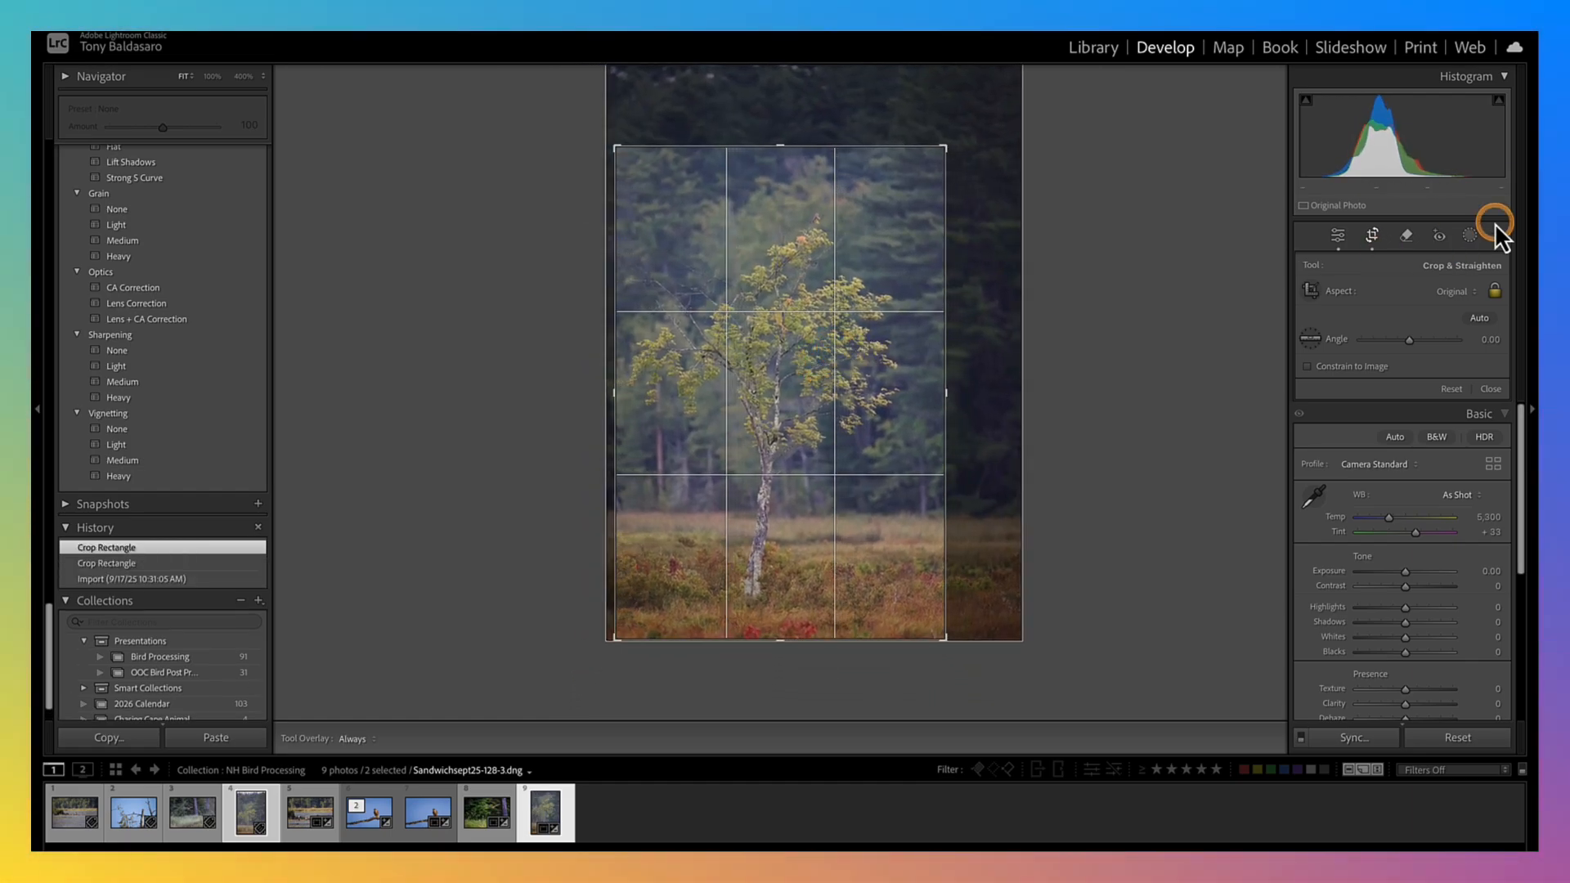
pyautogui.click(1372, 239)
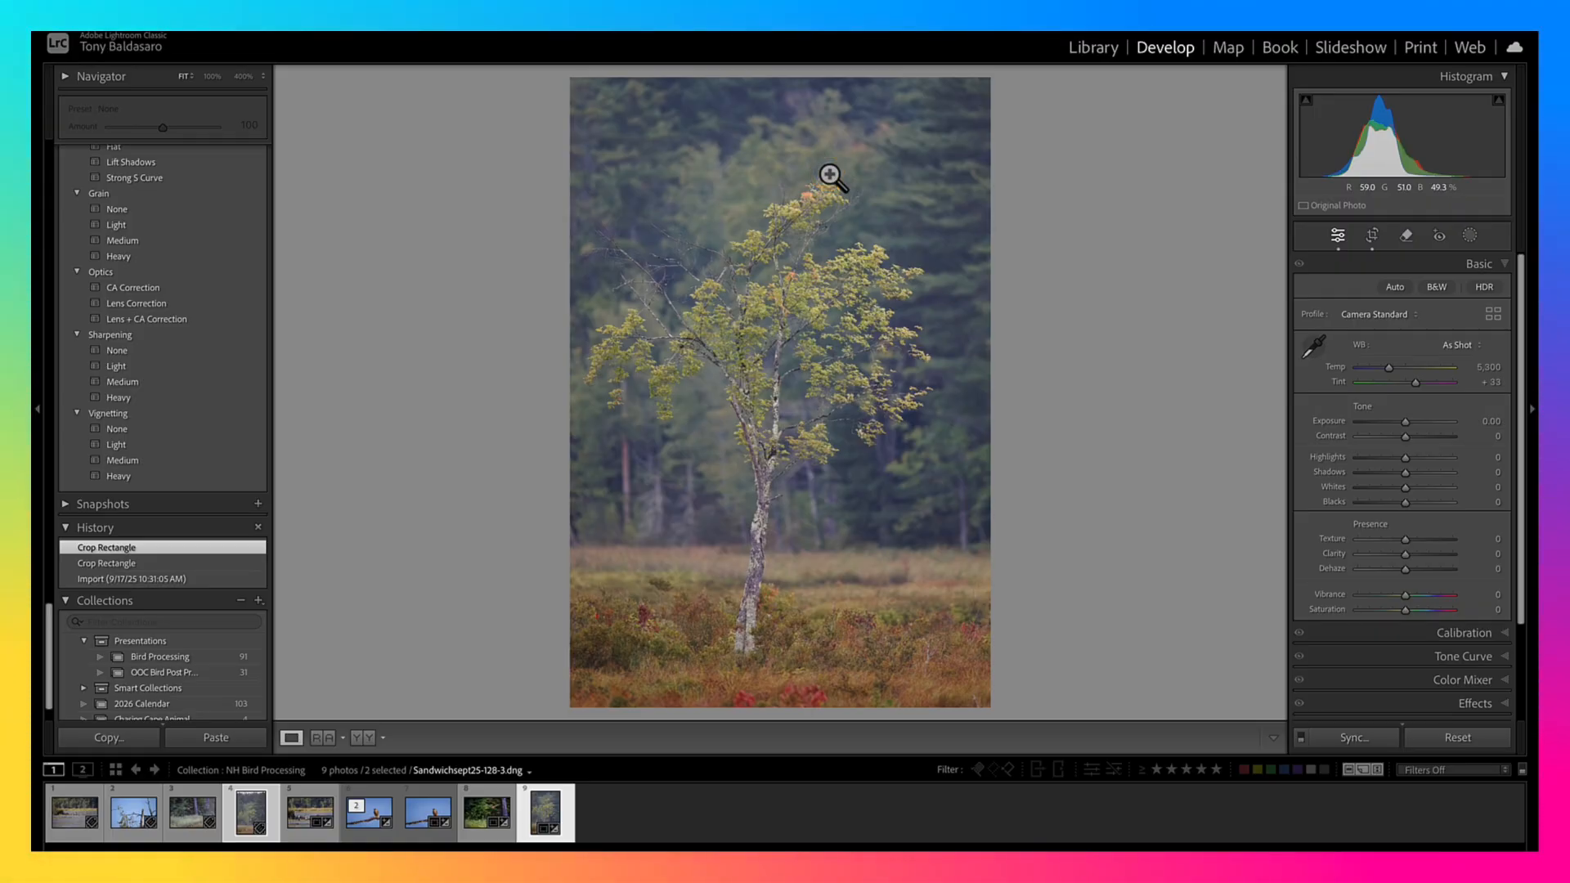
# Set the tree photo's profile to Adobe Landscape and its white balance to Auto
pyautogui.click(1426, 331)
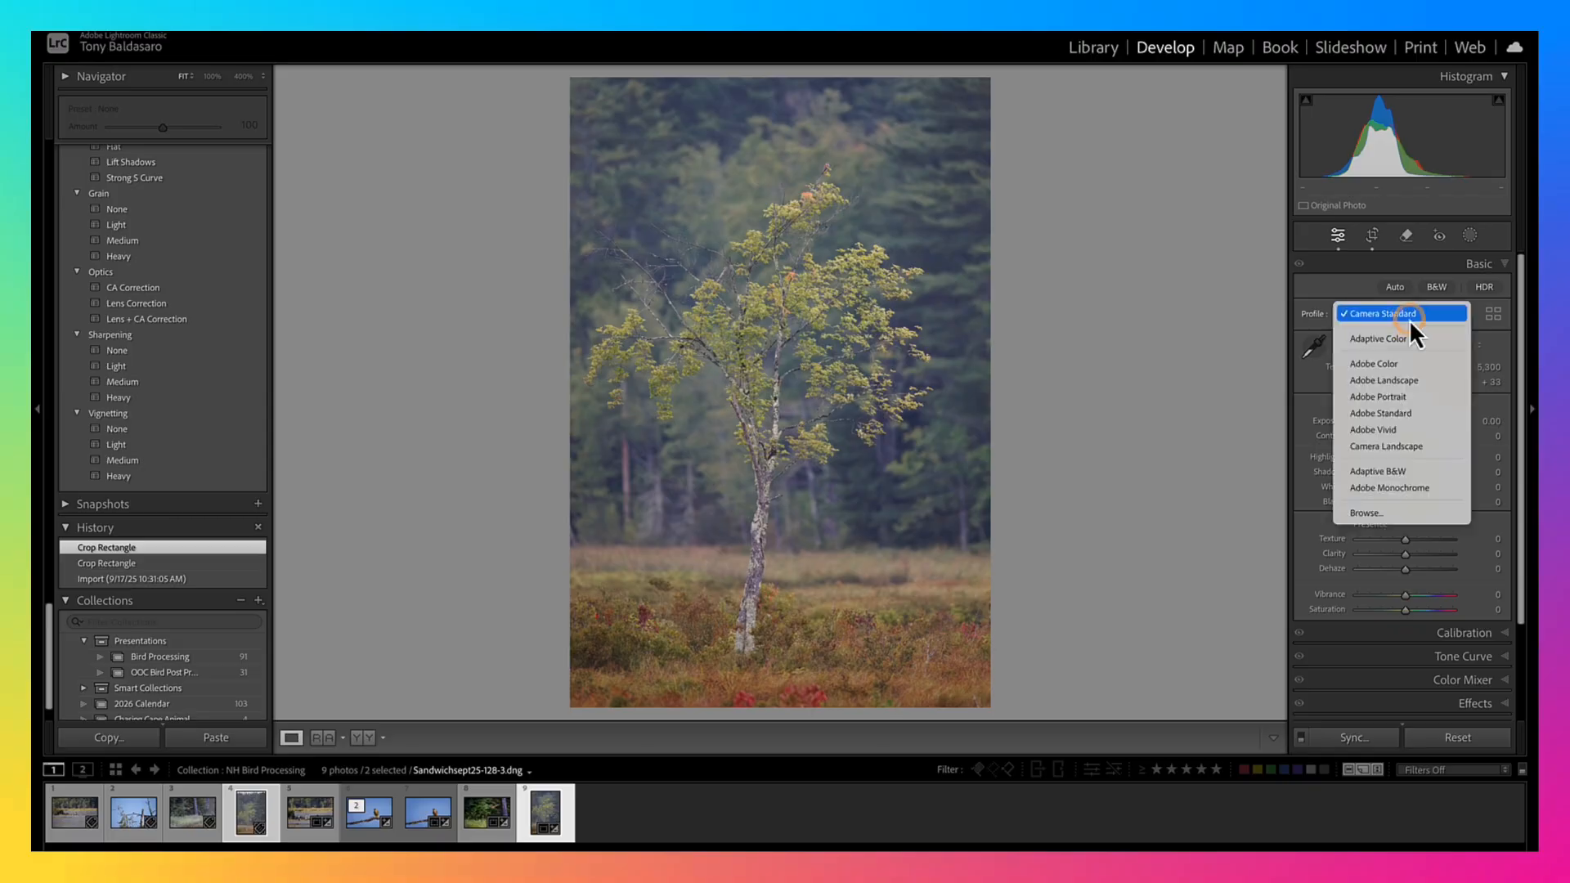
pyautogui.click(1399, 380)
pyautogui.click(1474, 348)
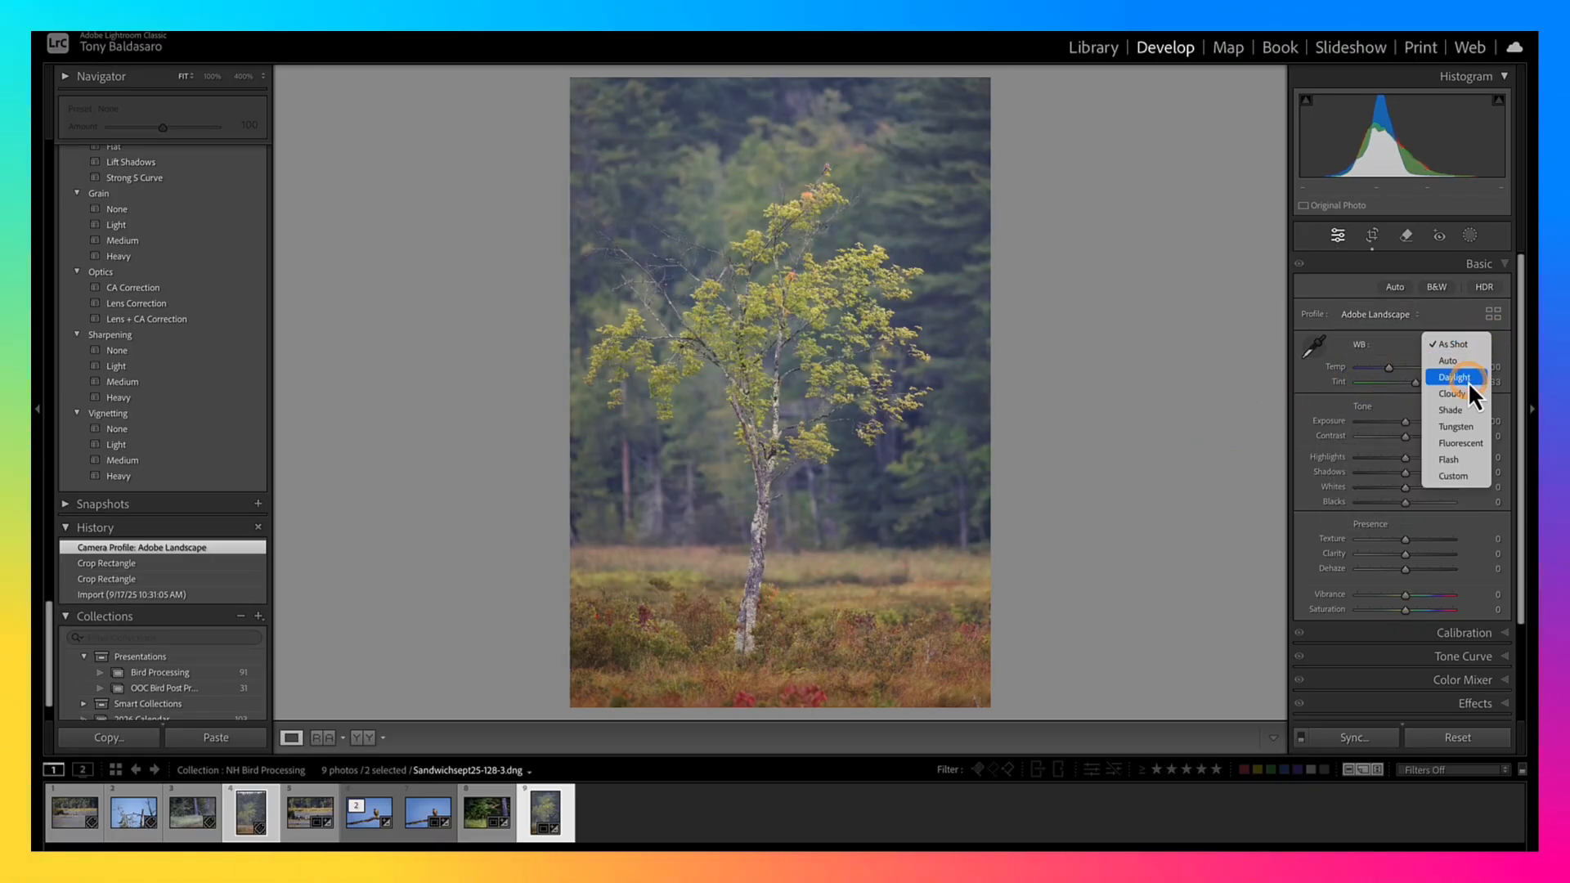
pyautogui.click(1459, 365)
# Try the Daylight and Cloudy white balance presets on the tree photo and return to Auto
pyautogui.click(1474, 347)
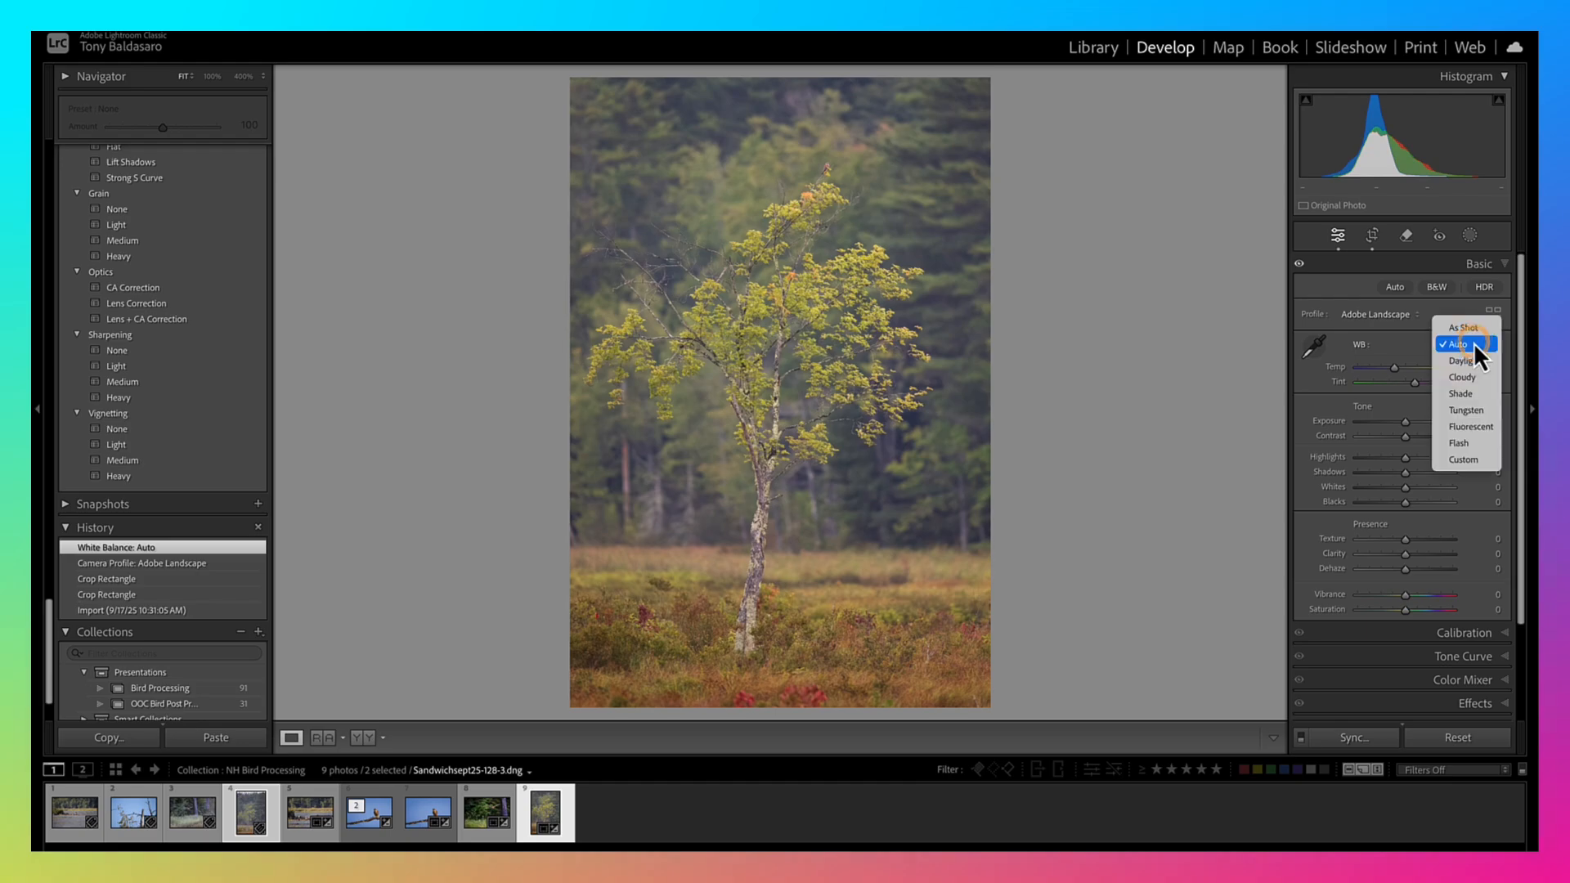
pyautogui.click(1473, 365)
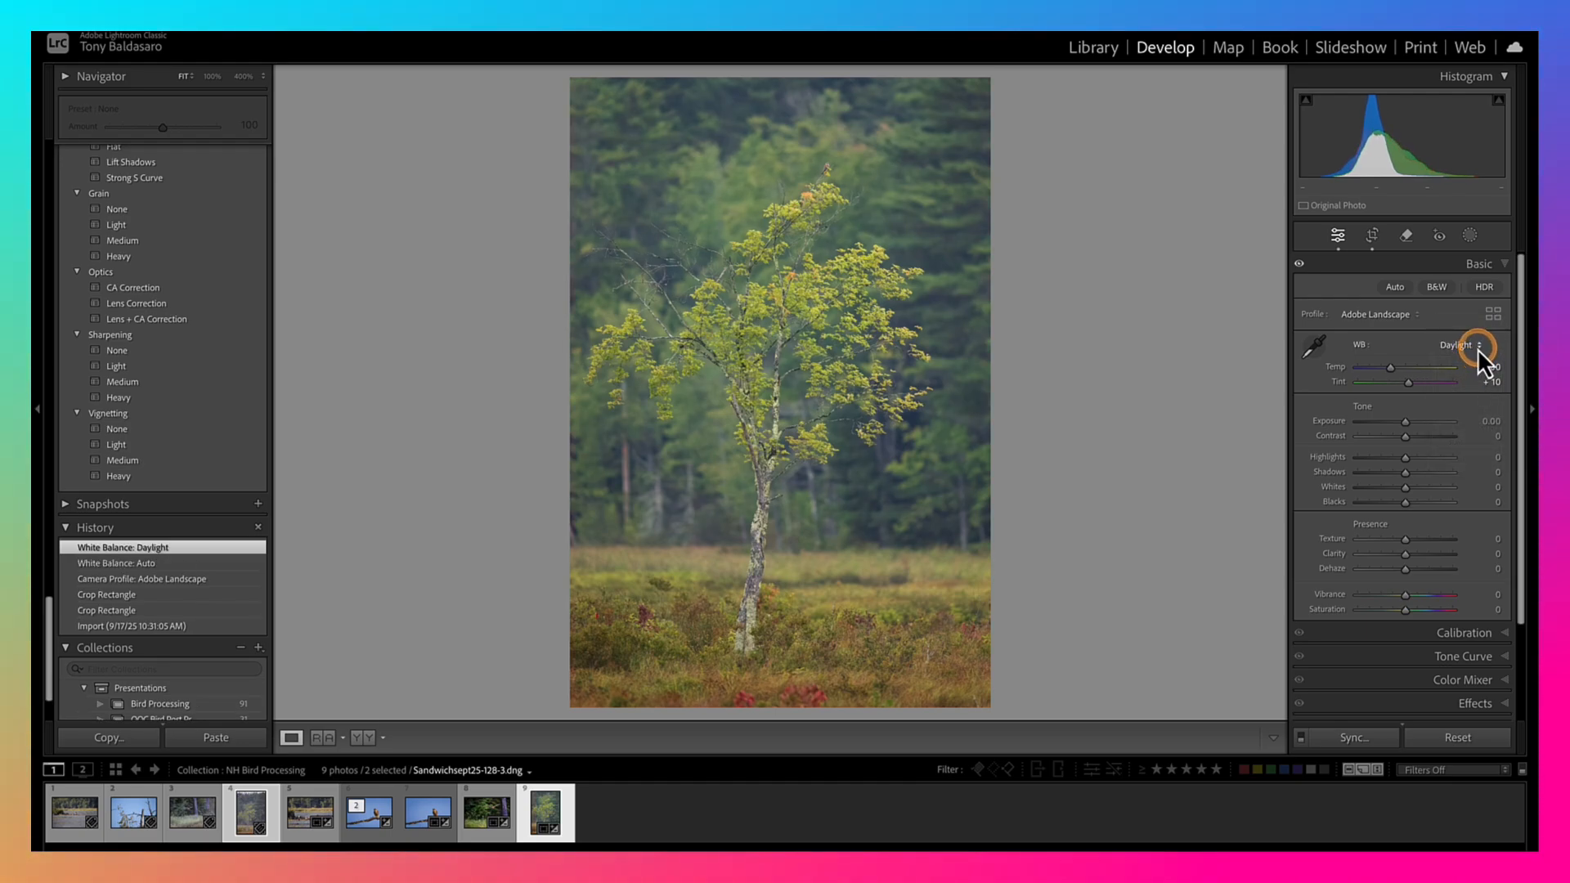
pyautogui.click(1477, 349)
pyautogui.click(1475, 362)
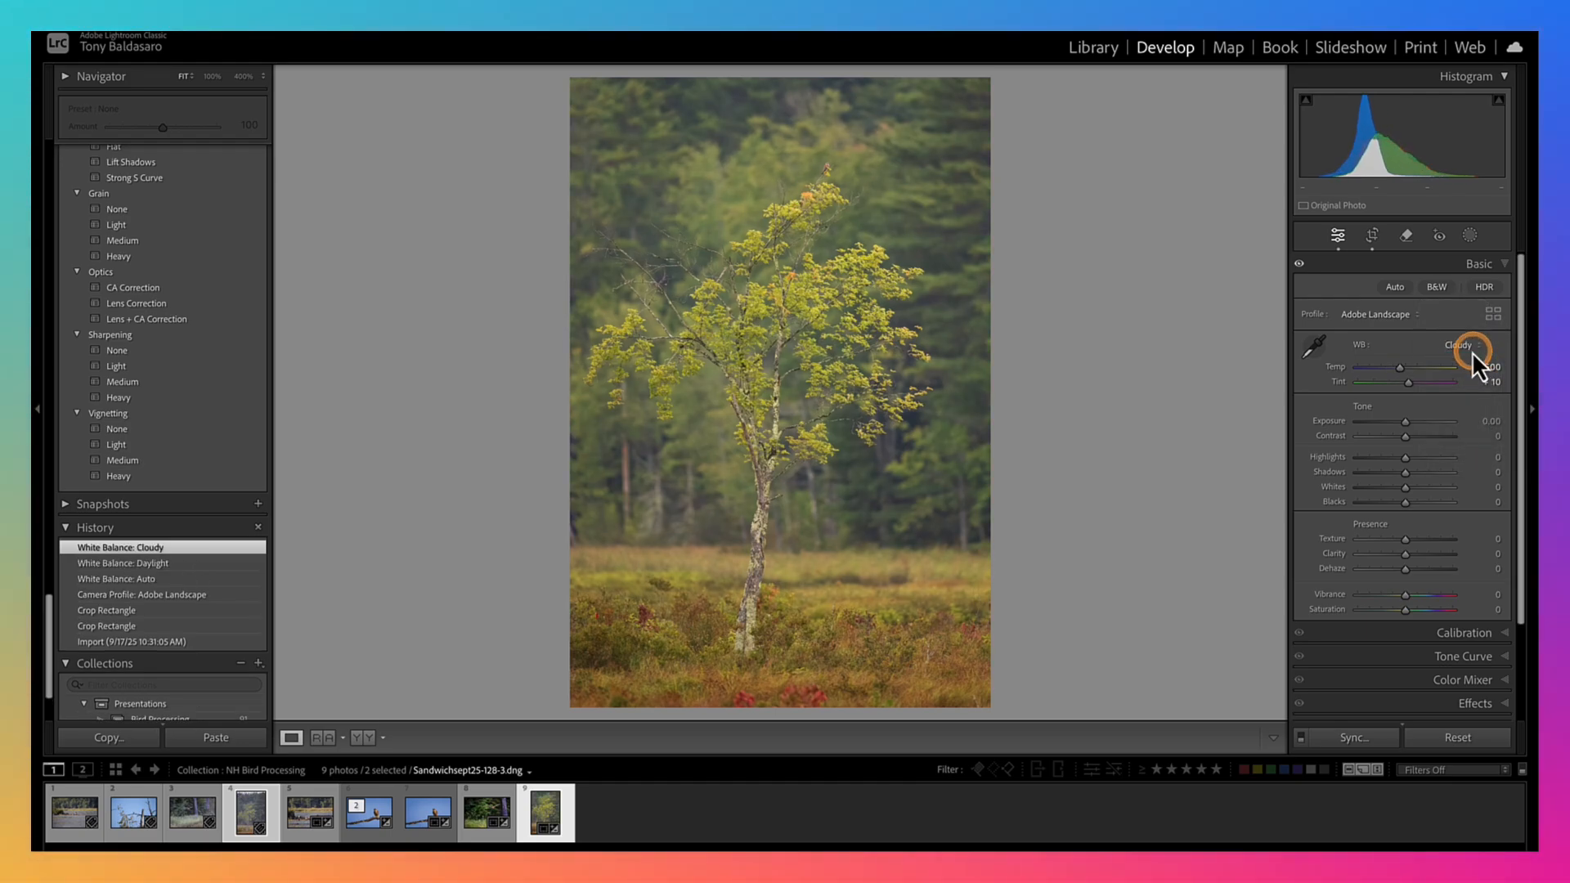
pyautogui.click(1473, 350)
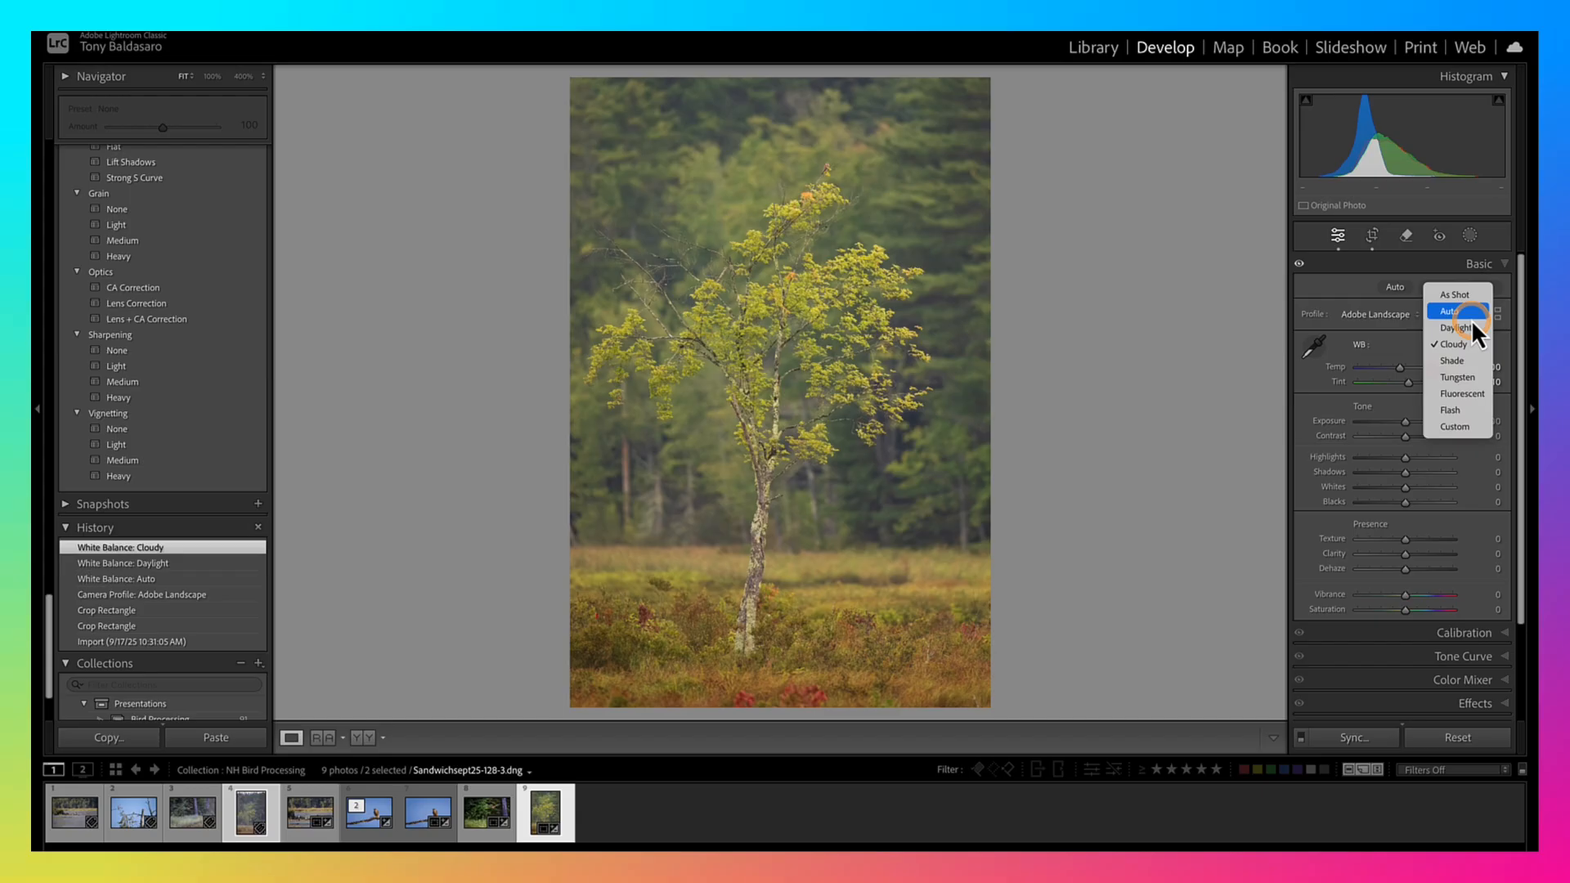
pyautogui.click(1470, 312)
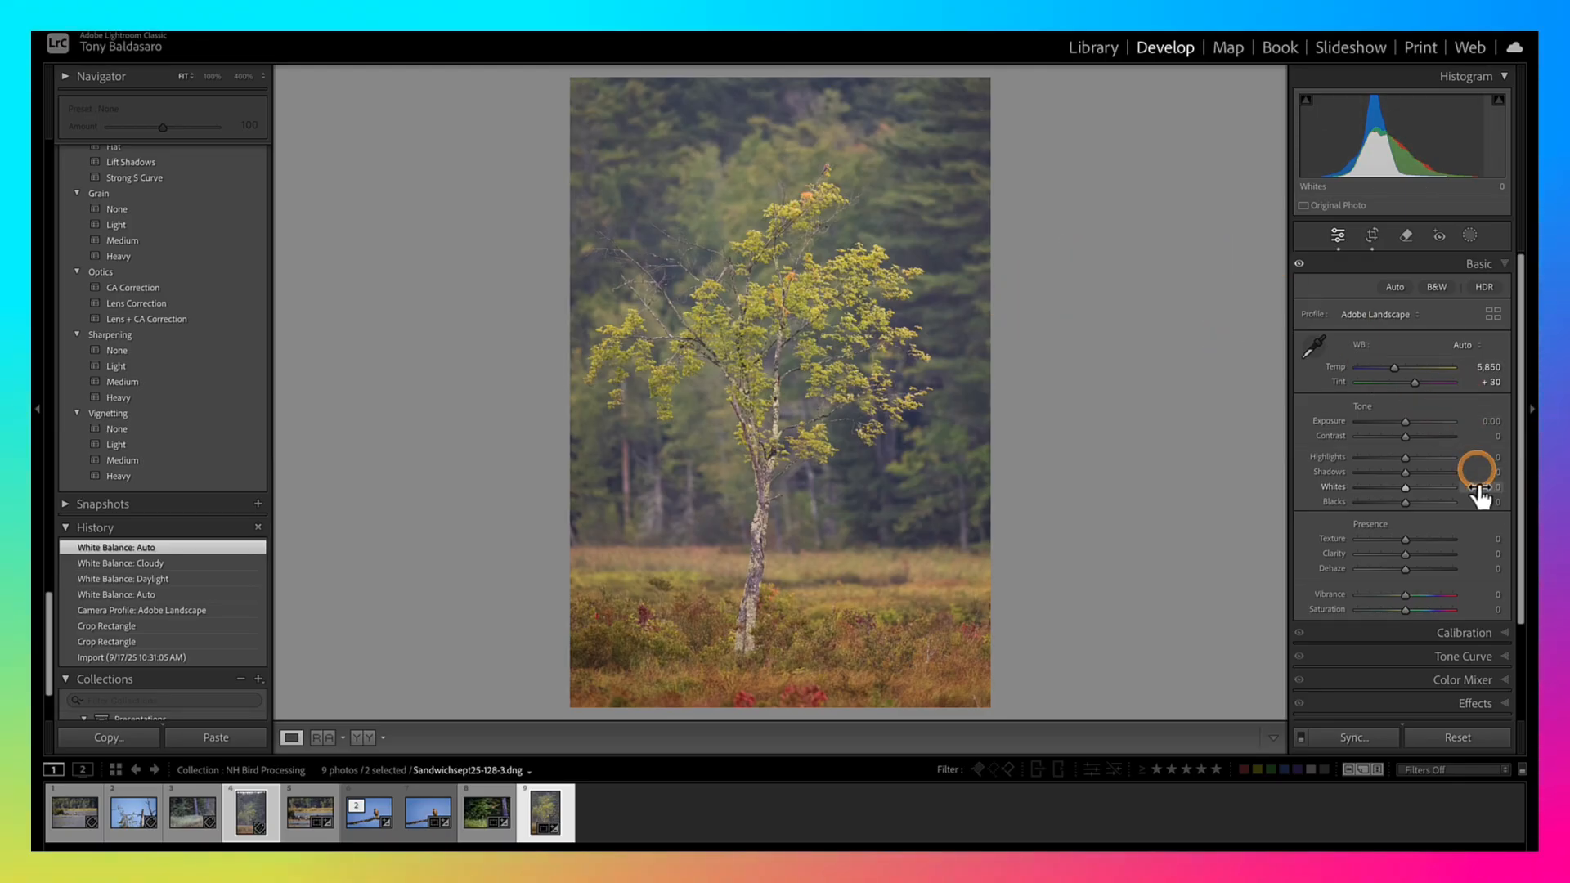
# Set the whole photo's Contrast to +8, Vibrance to +8 and Saturation to +2
pyautogui.moveTo(1410, 440); pyautogui.dragTo(1413, 440)
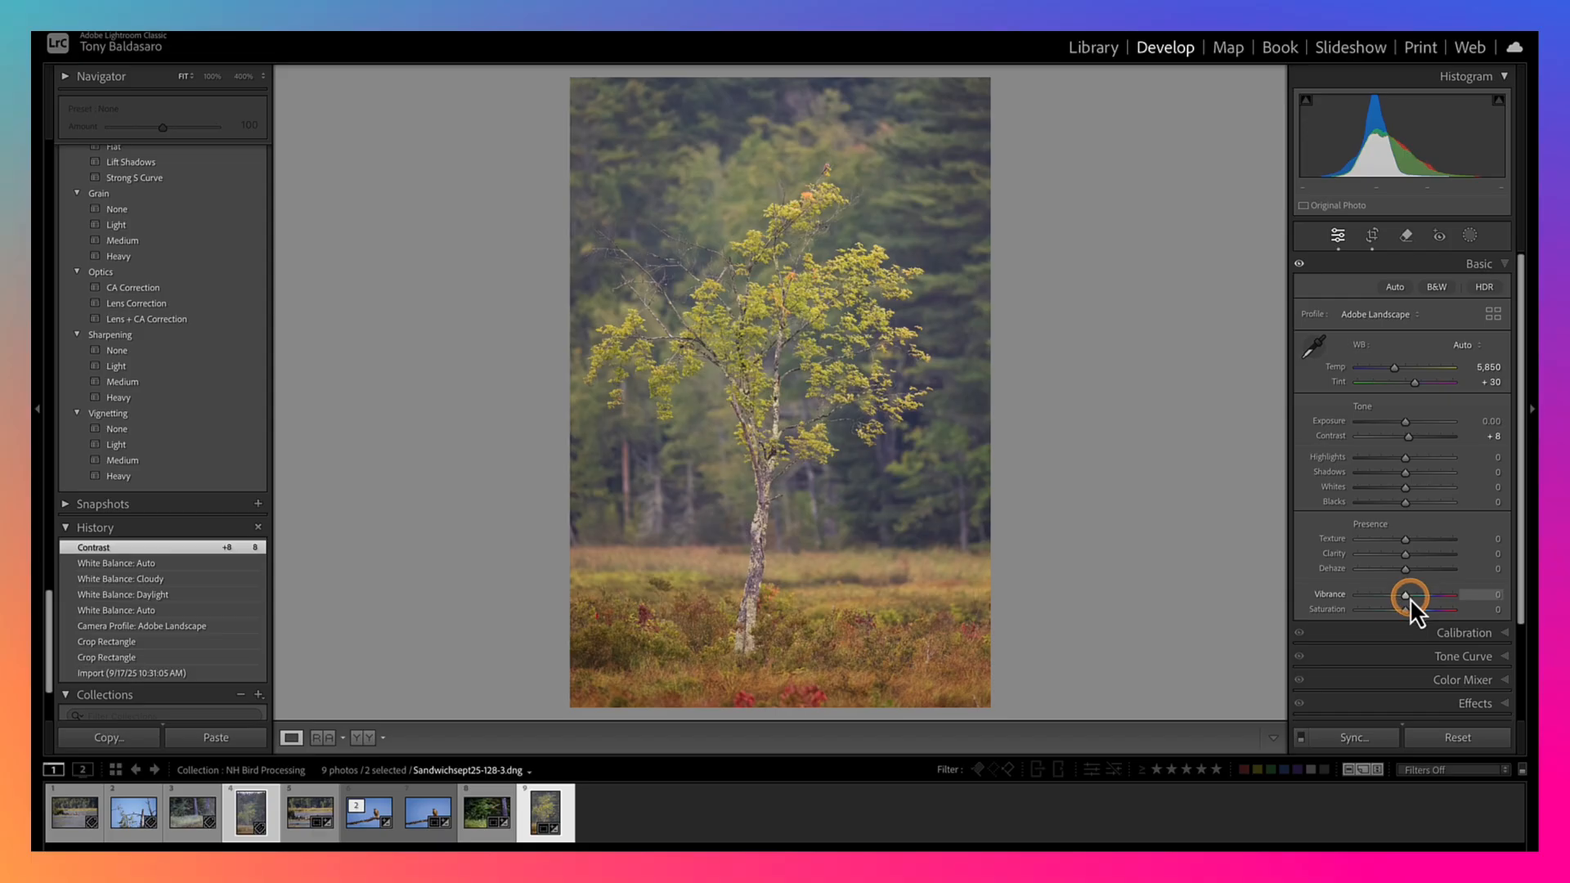
pyautogui.moveTo(1410, 598); pyautogui.dragTo(1406, 611)
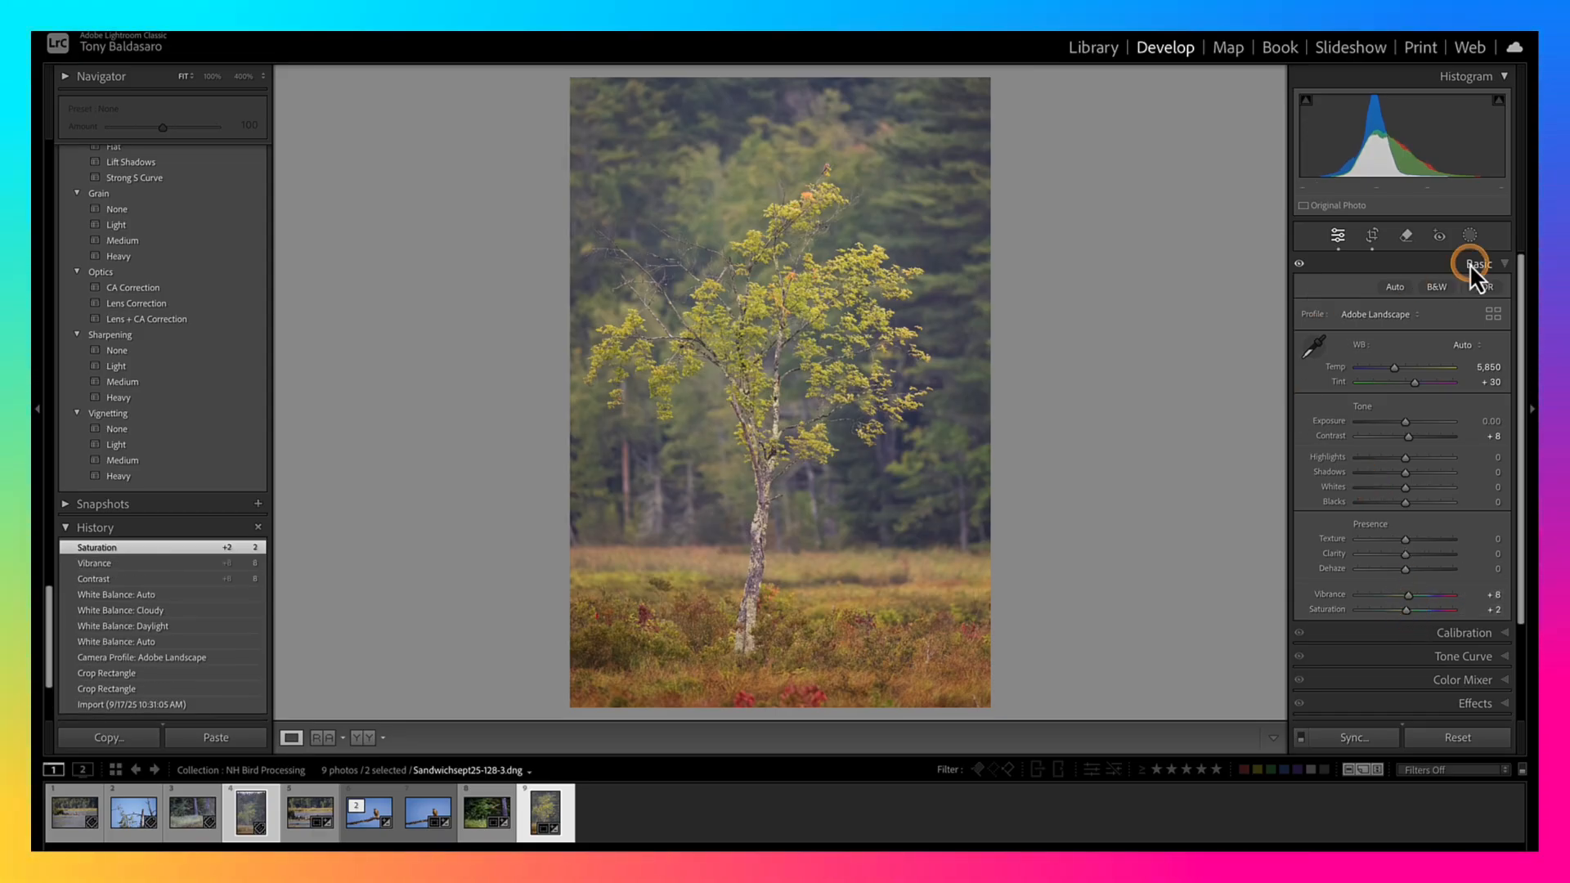
pyautogui.click(1504, 264)
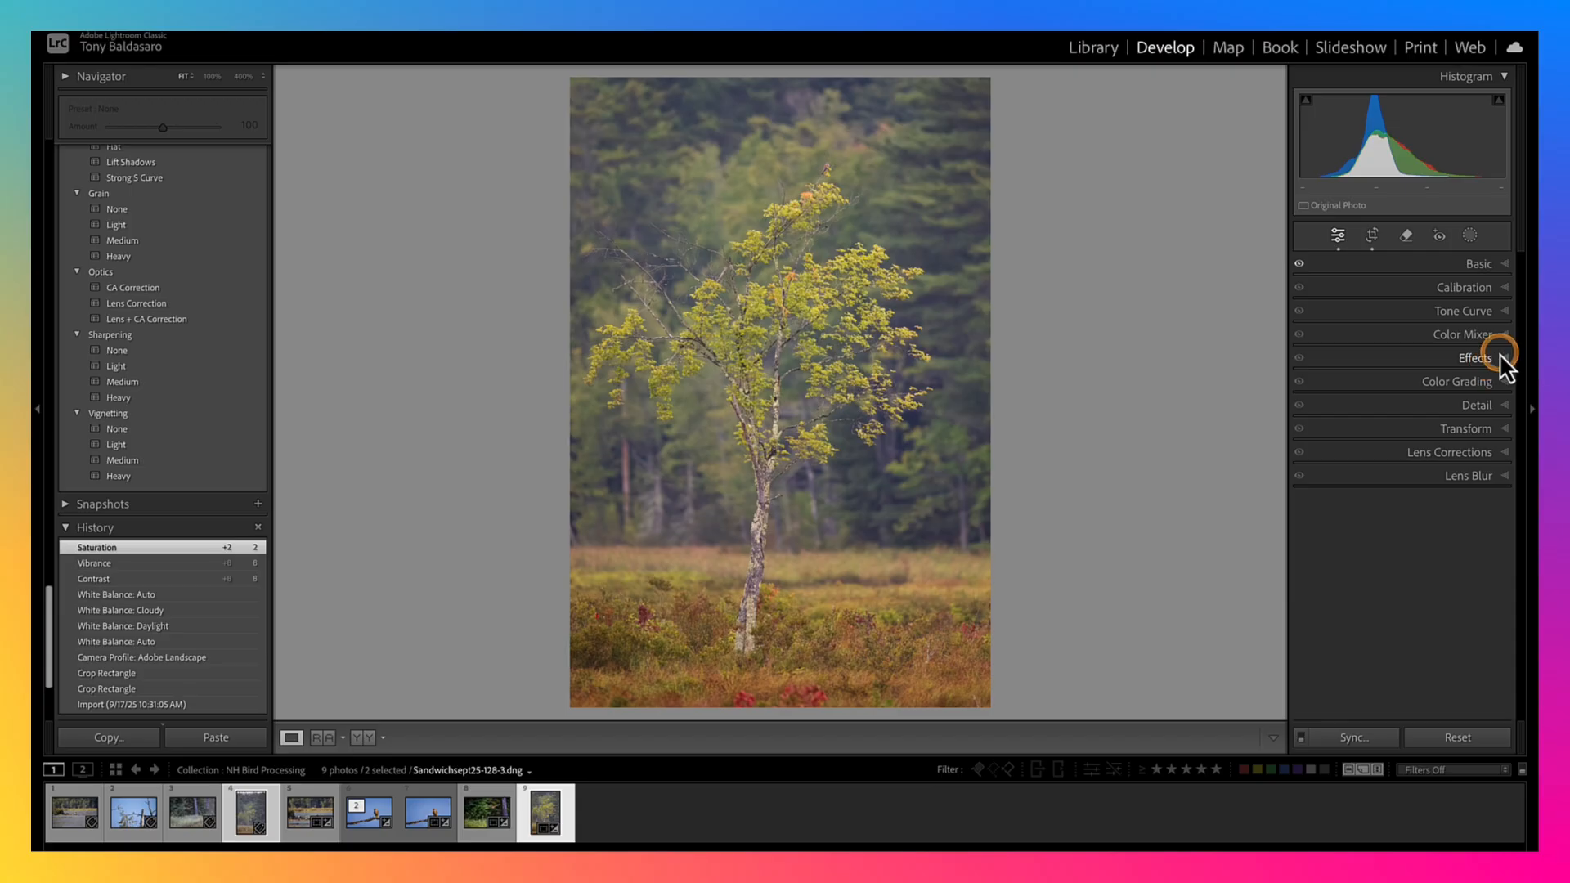
# Shape the tone curve with Highlights +8, Lights +7, Darks -14 and Shadows -2
pyautogui.click(1495, 305)
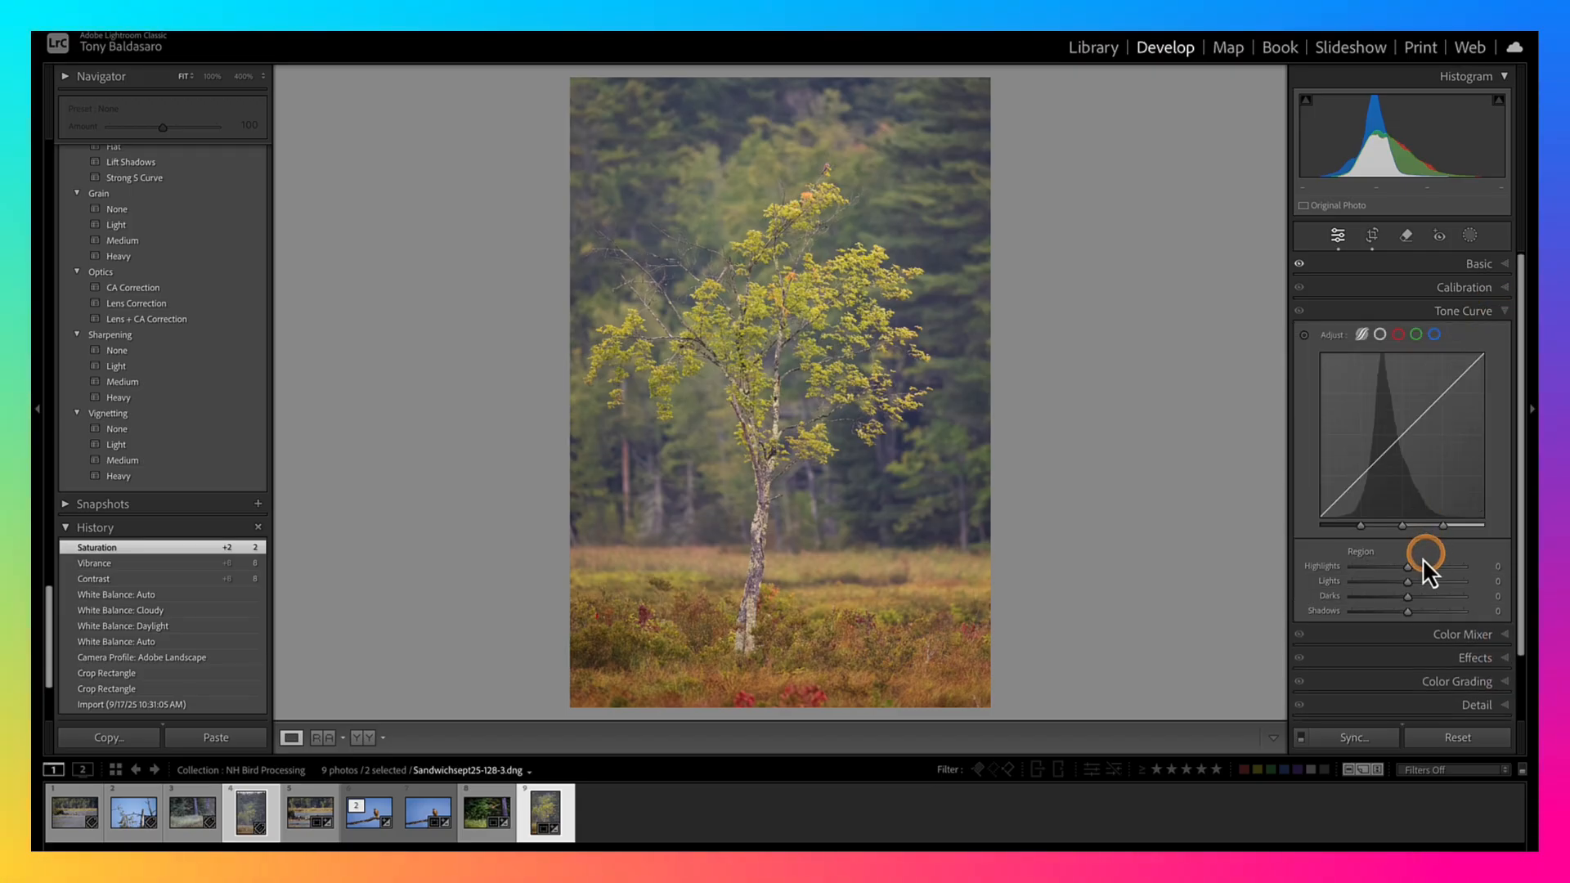
pyautogui.moveTo(1406, 571)
pyautogui.mouseDown()
pyautogui.moveTo(1416, 582)
pyautogui.moveTo(1397, 597)
pyautogui.mouseUp()
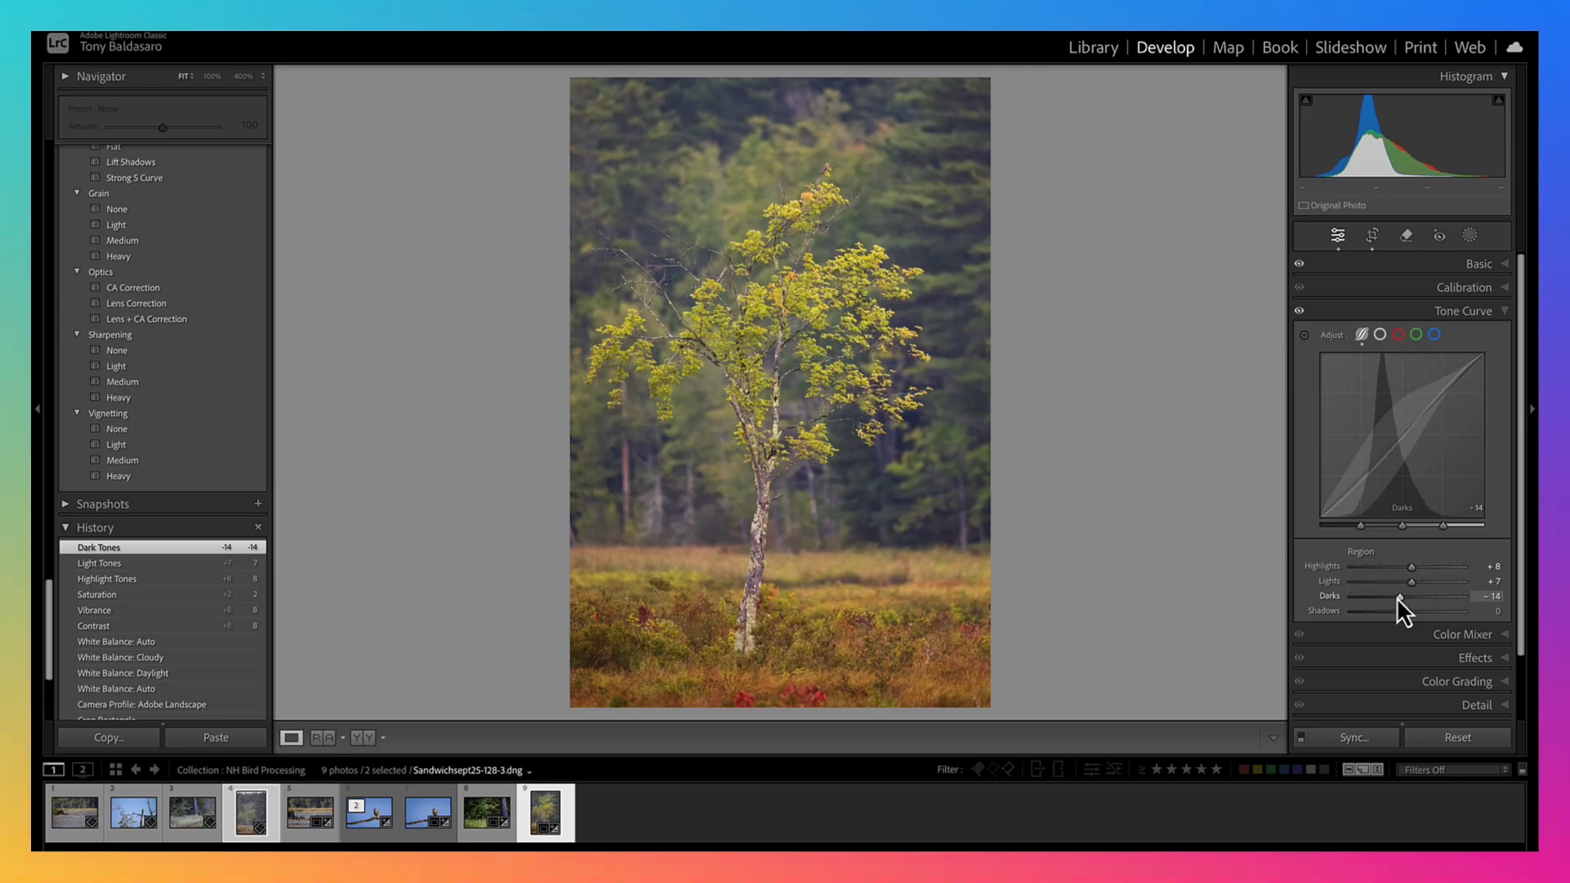
pyautogui.click(1410, 610)
pyautogui.moveTo(1406, 612); pyautogui.dragTo(1405, 610)
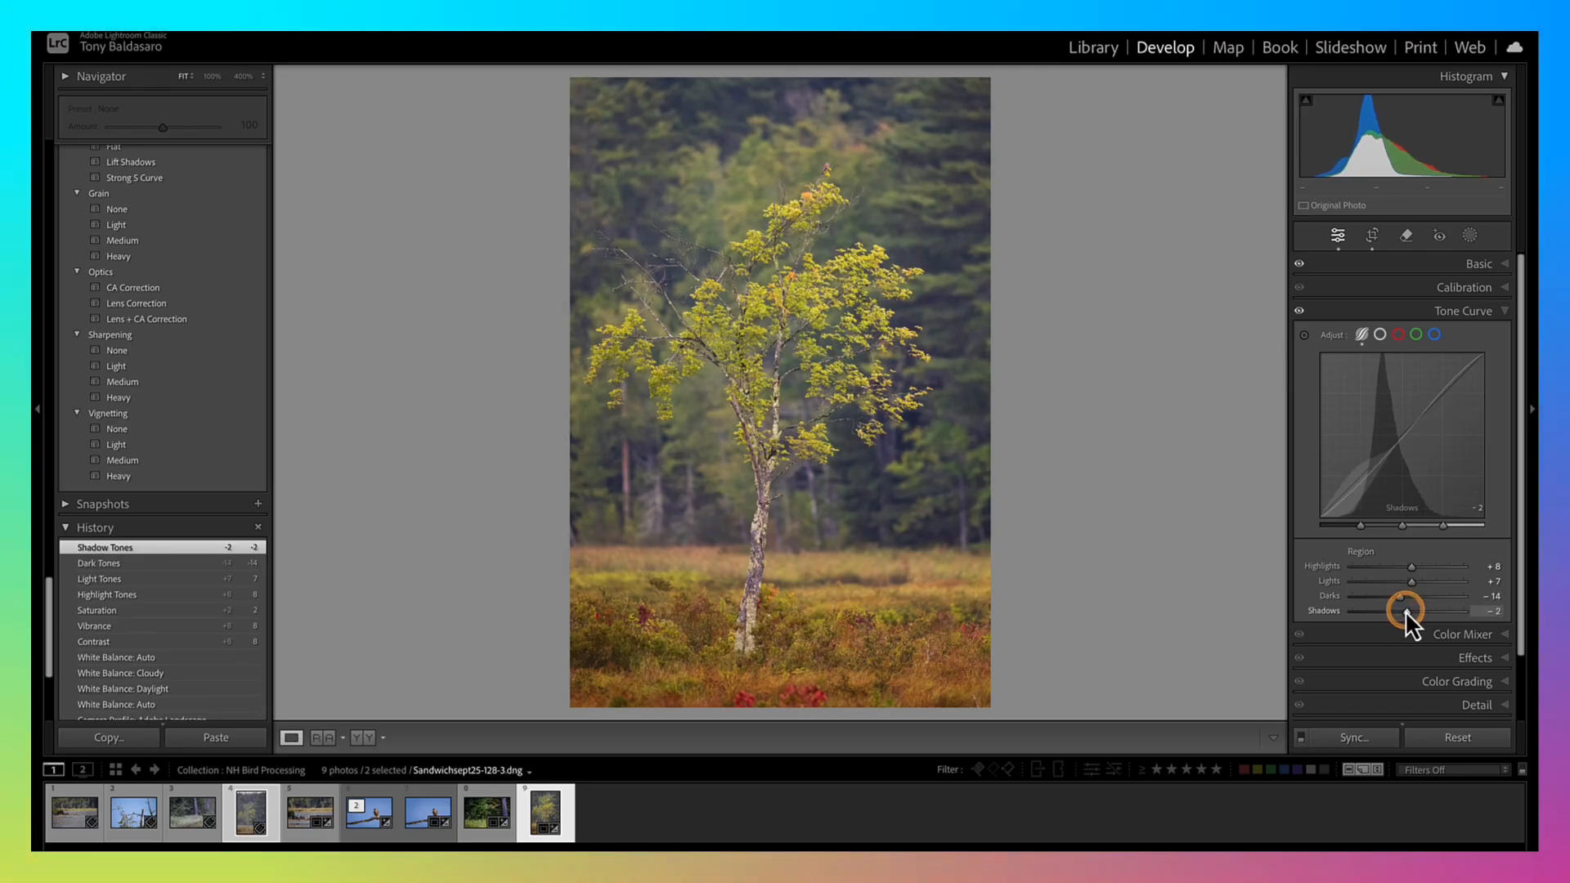
pyautogui.click(1501, 310)
pyautogui.click(1504, 265)
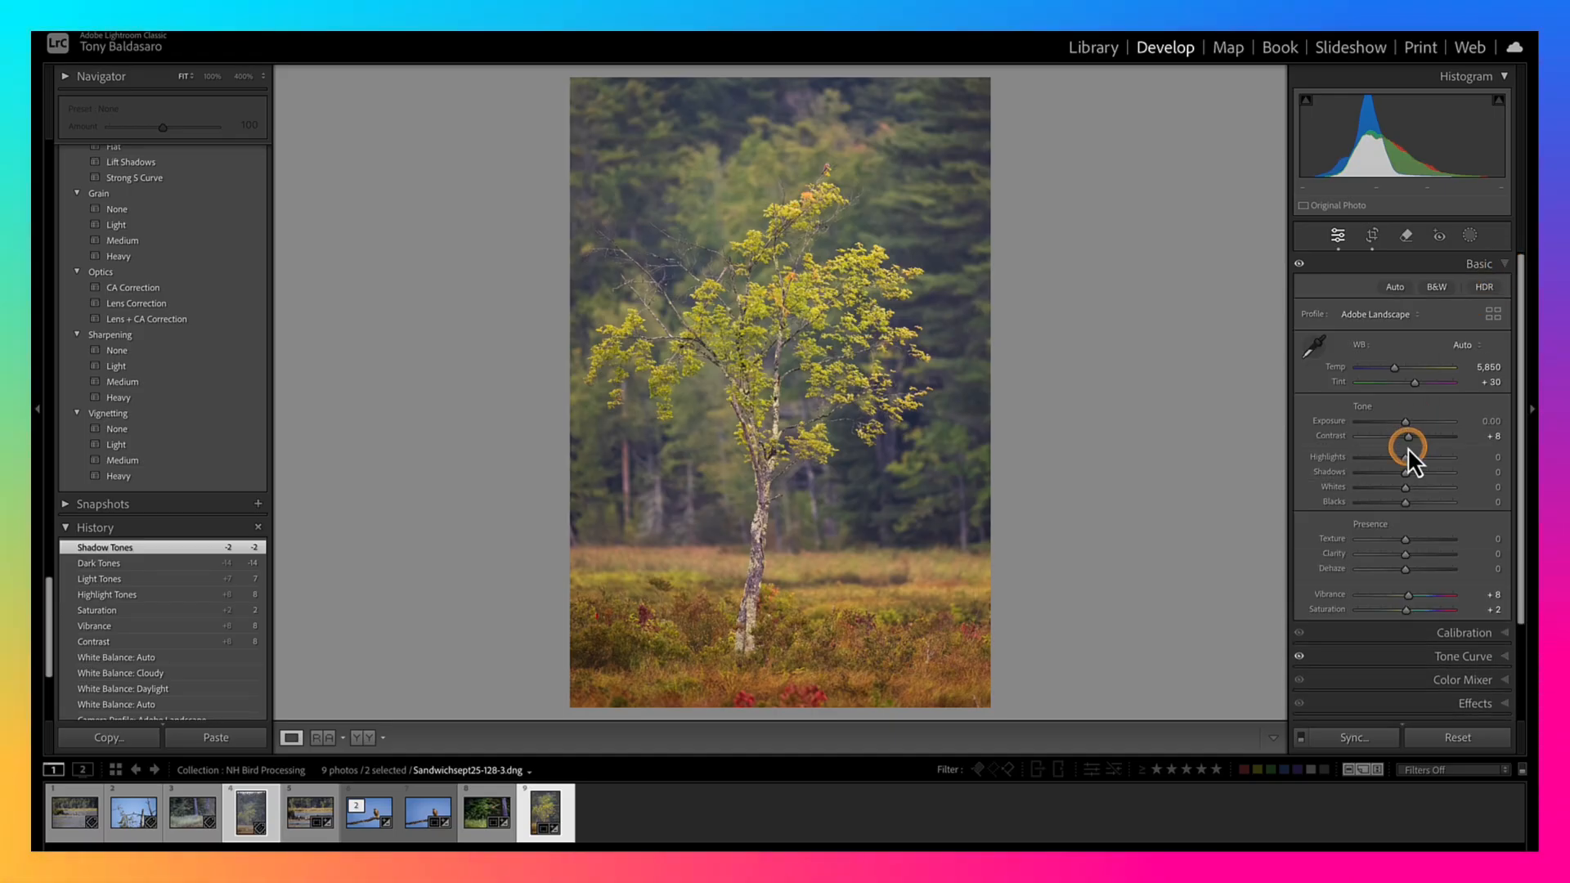
# Create a subject mask that selects the tree and display its red overlay
pyautogui.click(1469, 235)
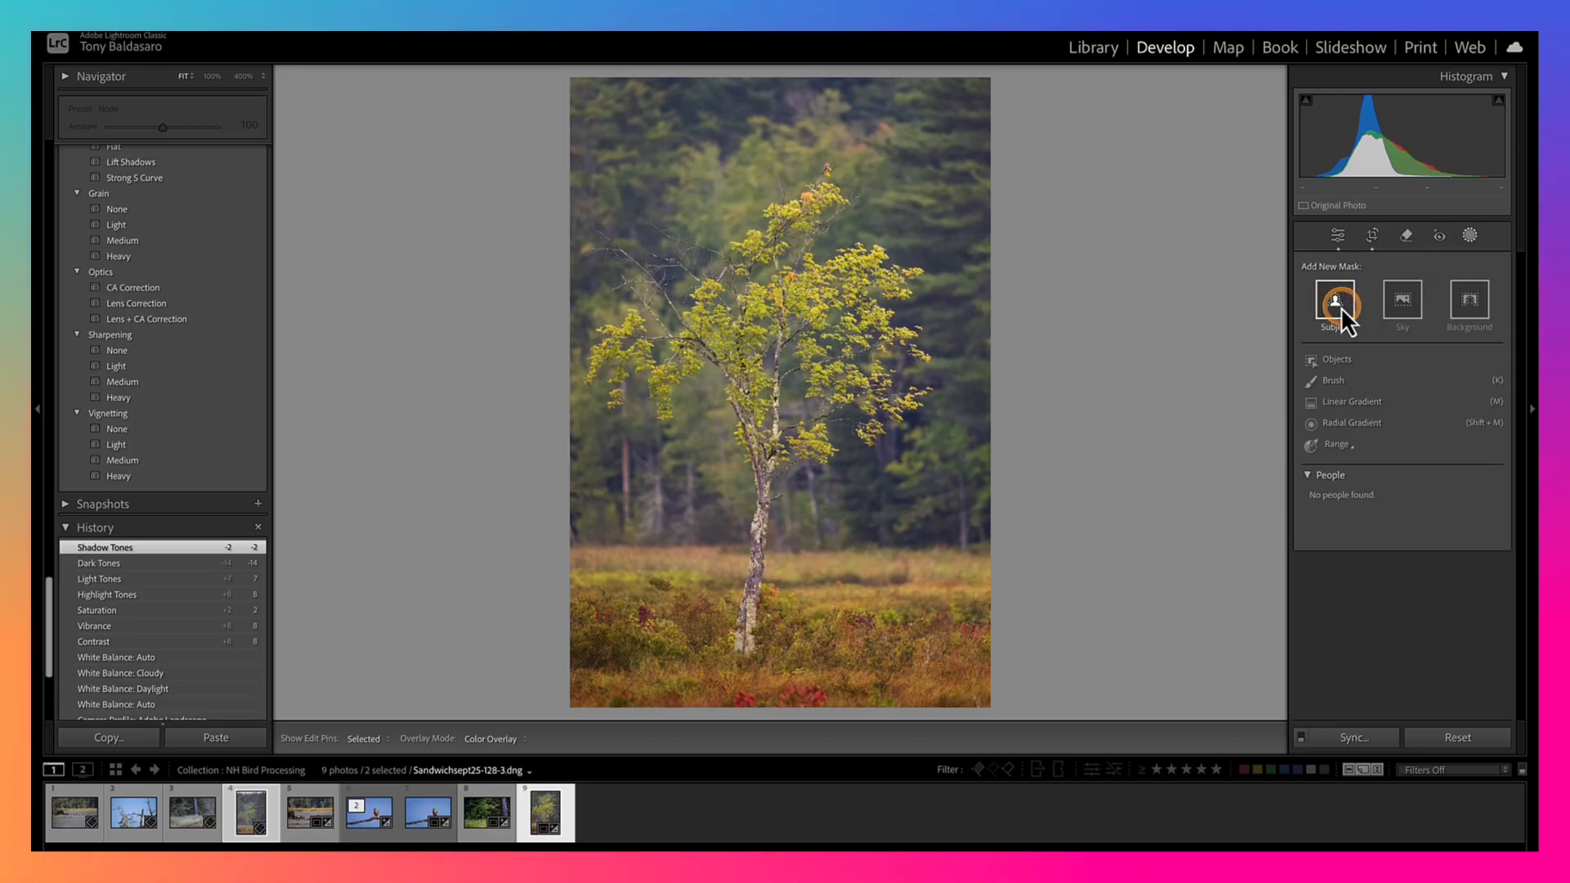
pyautogui.click(1342, 307)
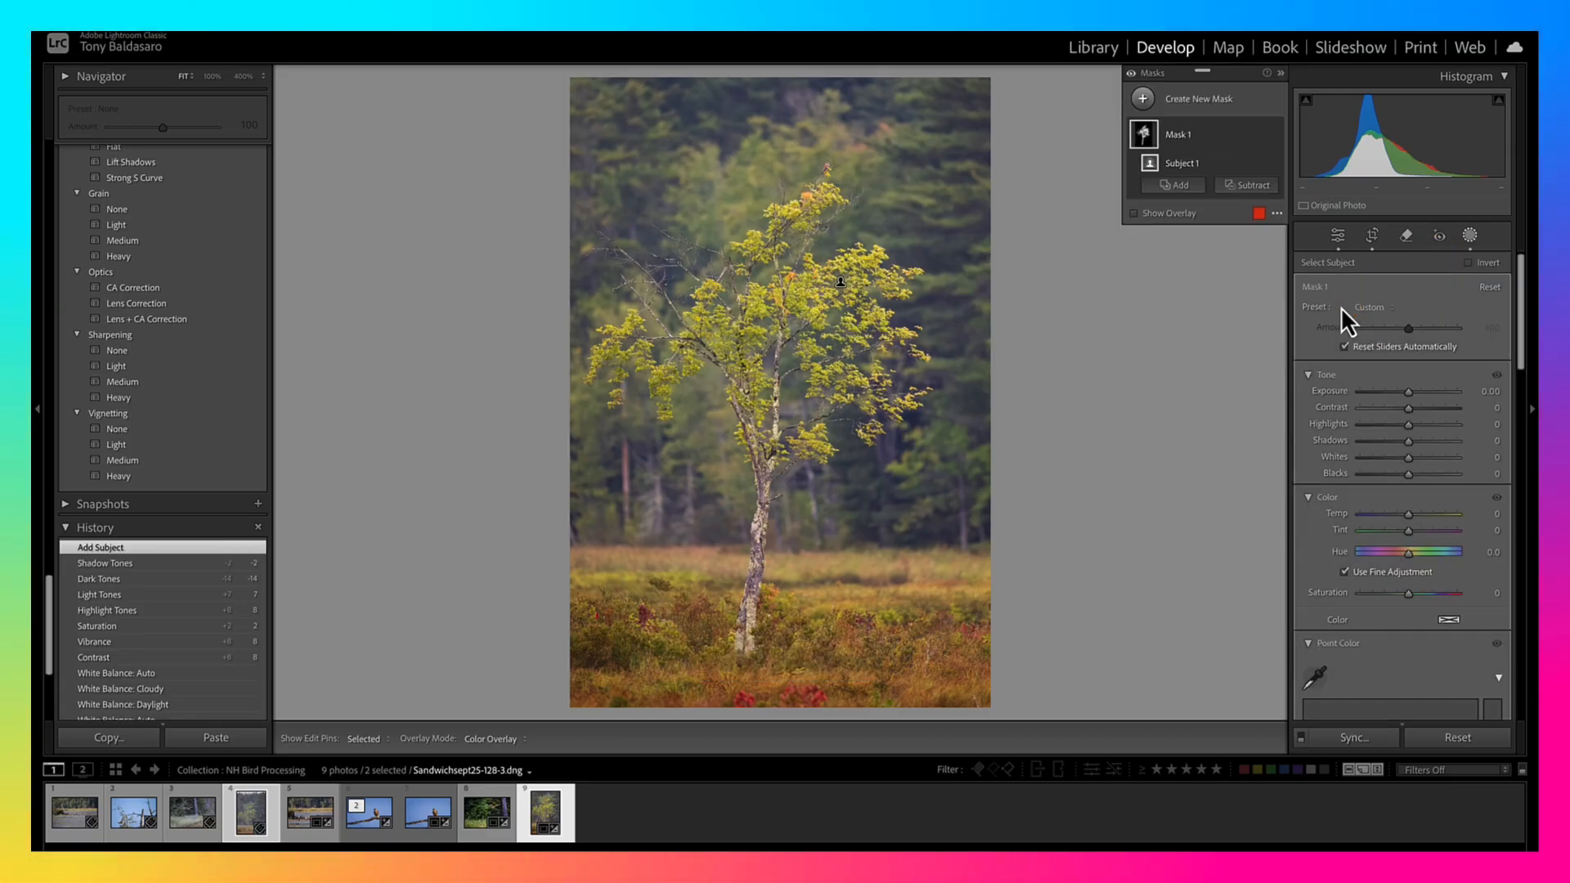
pyautogui.click(1134, 214)
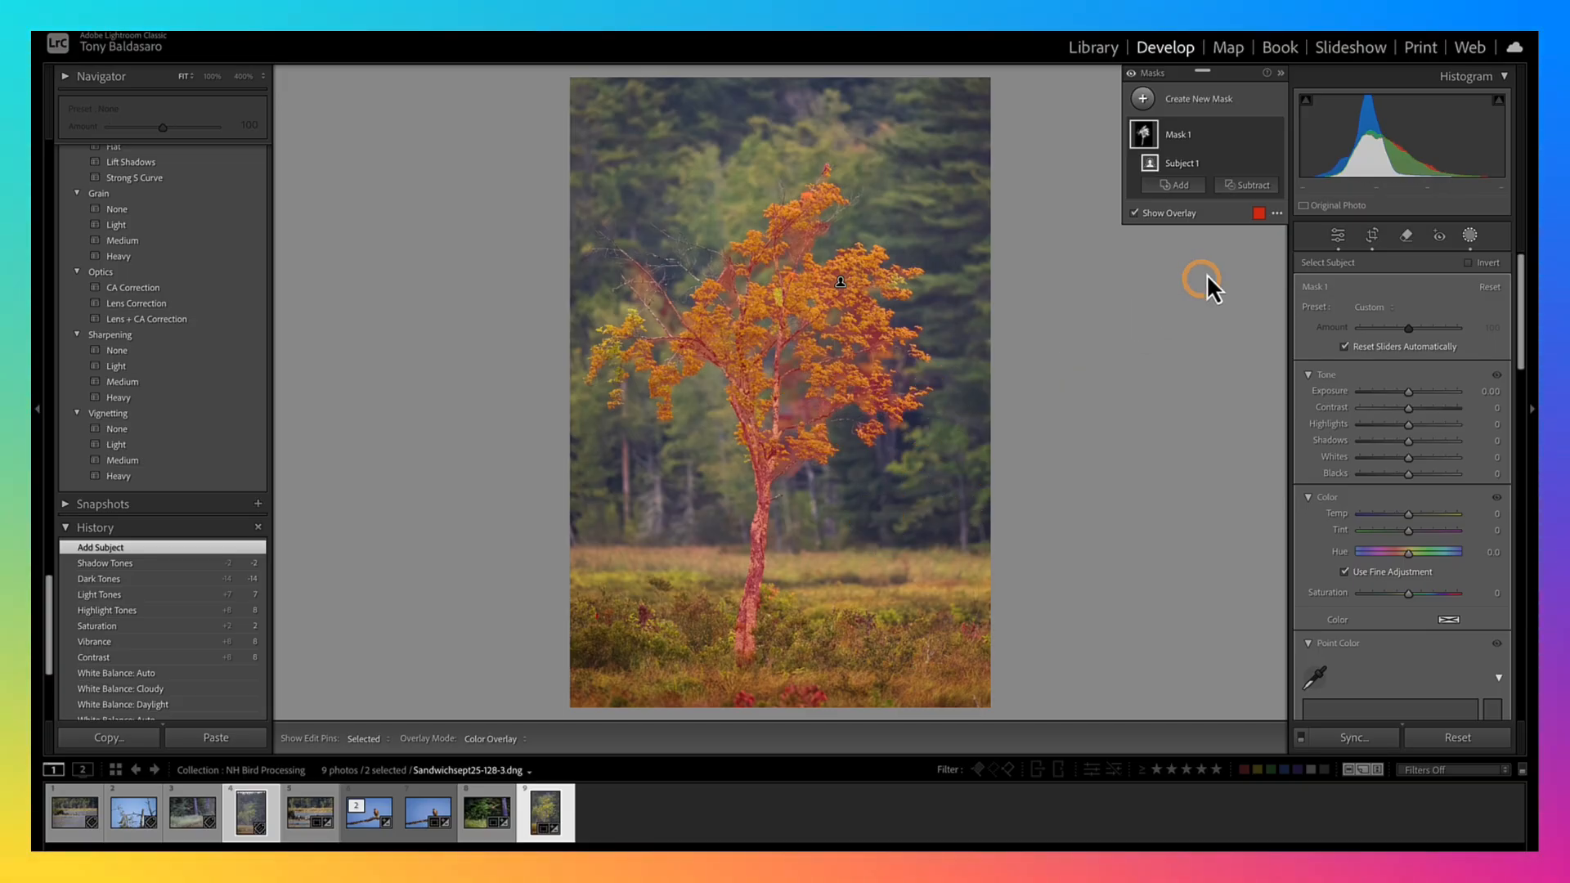
# Subtract the background gaps between the tree's branches and leaves from the subject mask using a brush with Auto Mask
pyautogui.click(1256, 187)
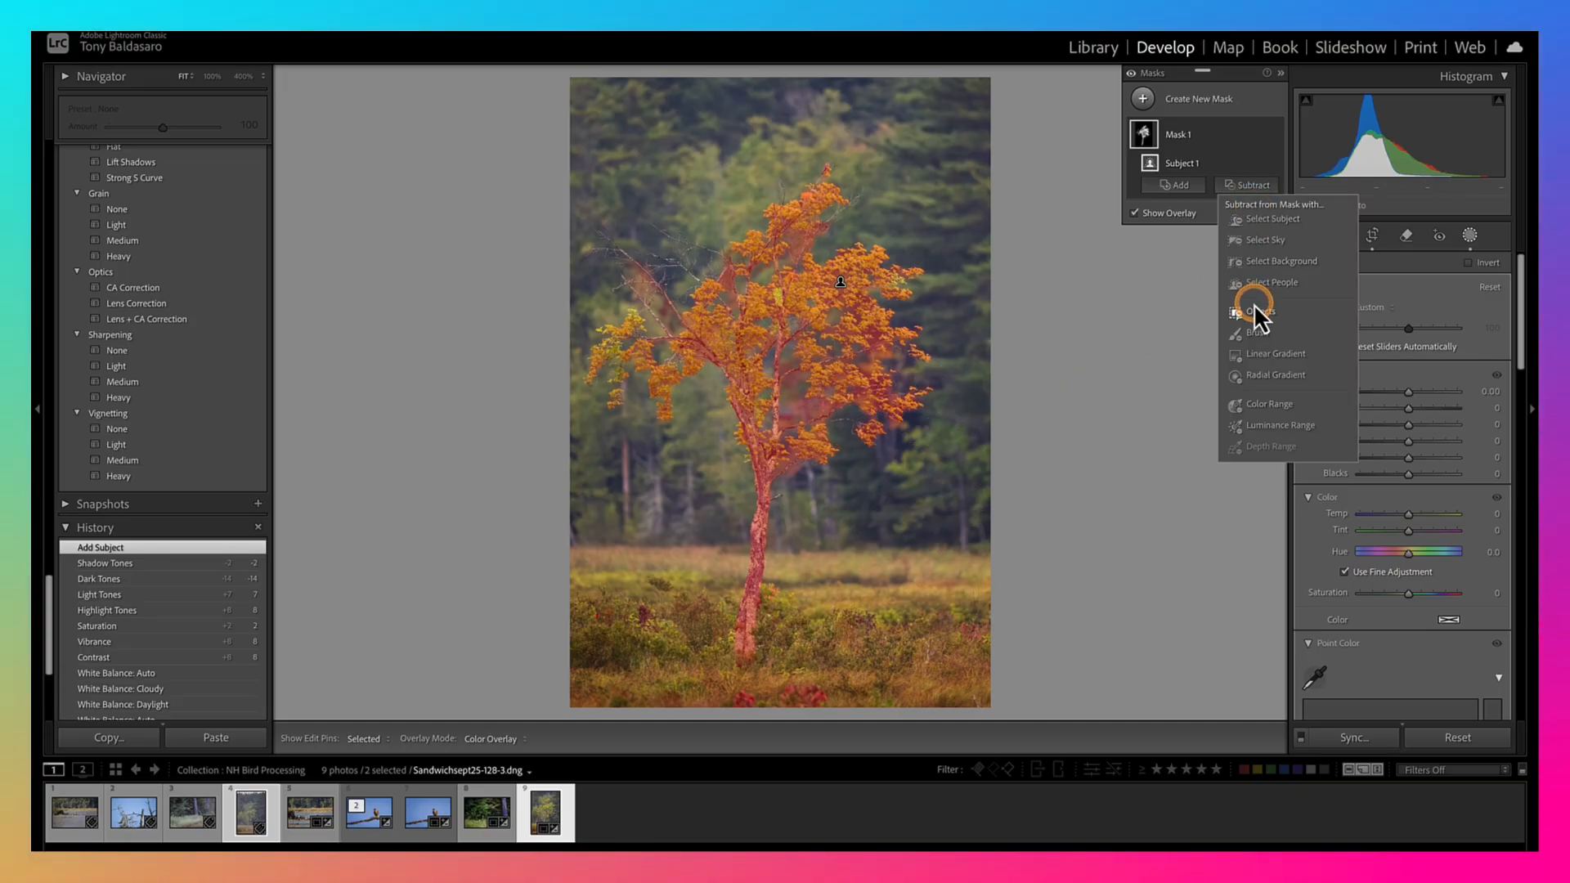
pyautogui.click(1255, 327)
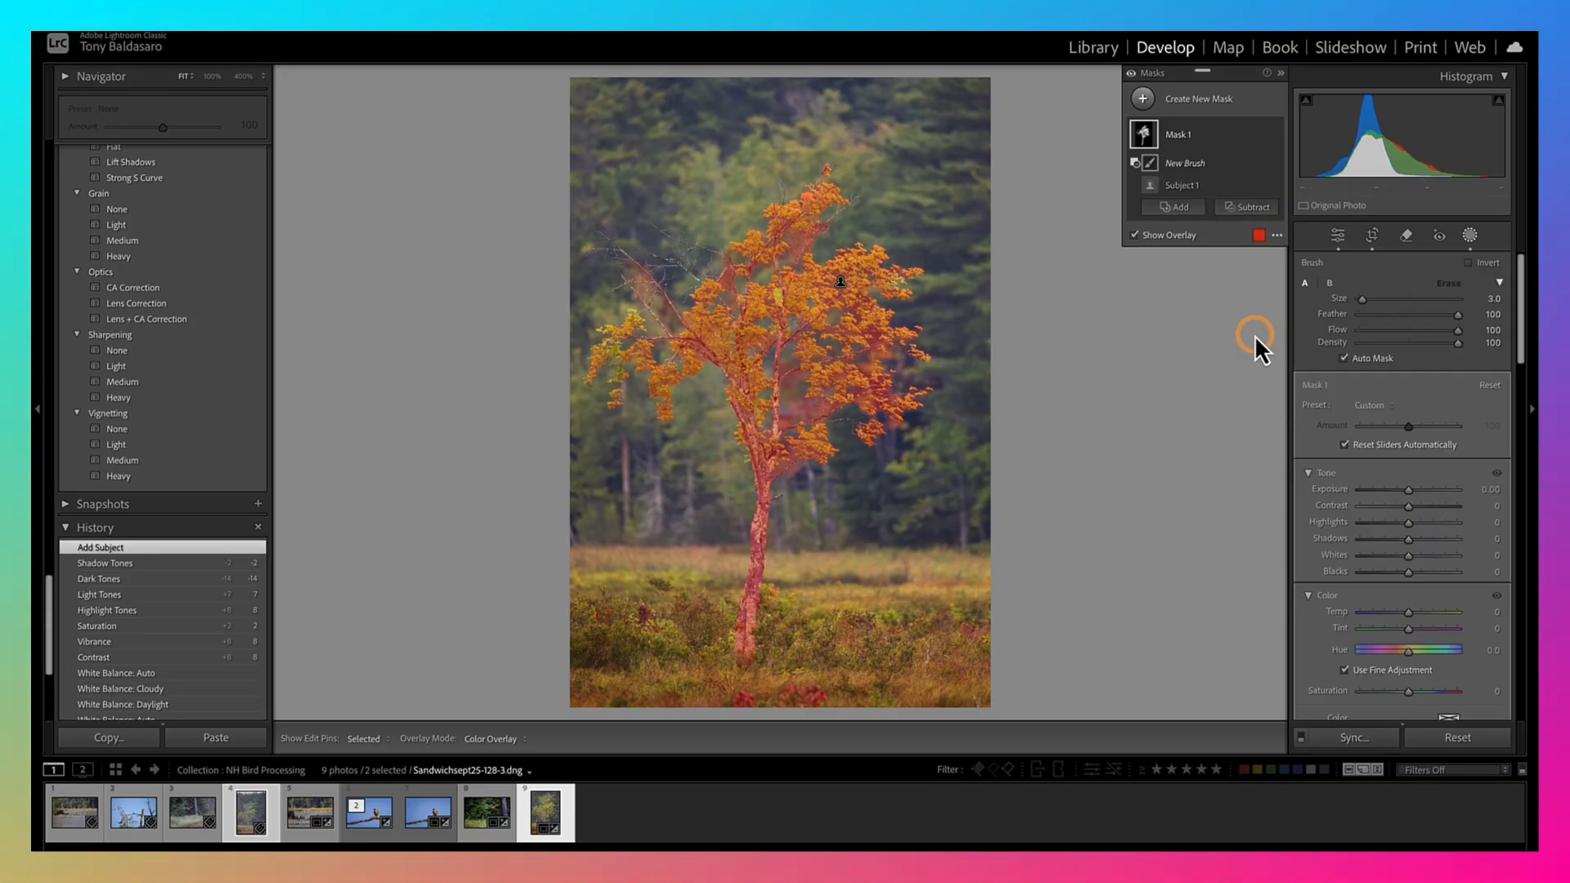
pyautogui.press('h')
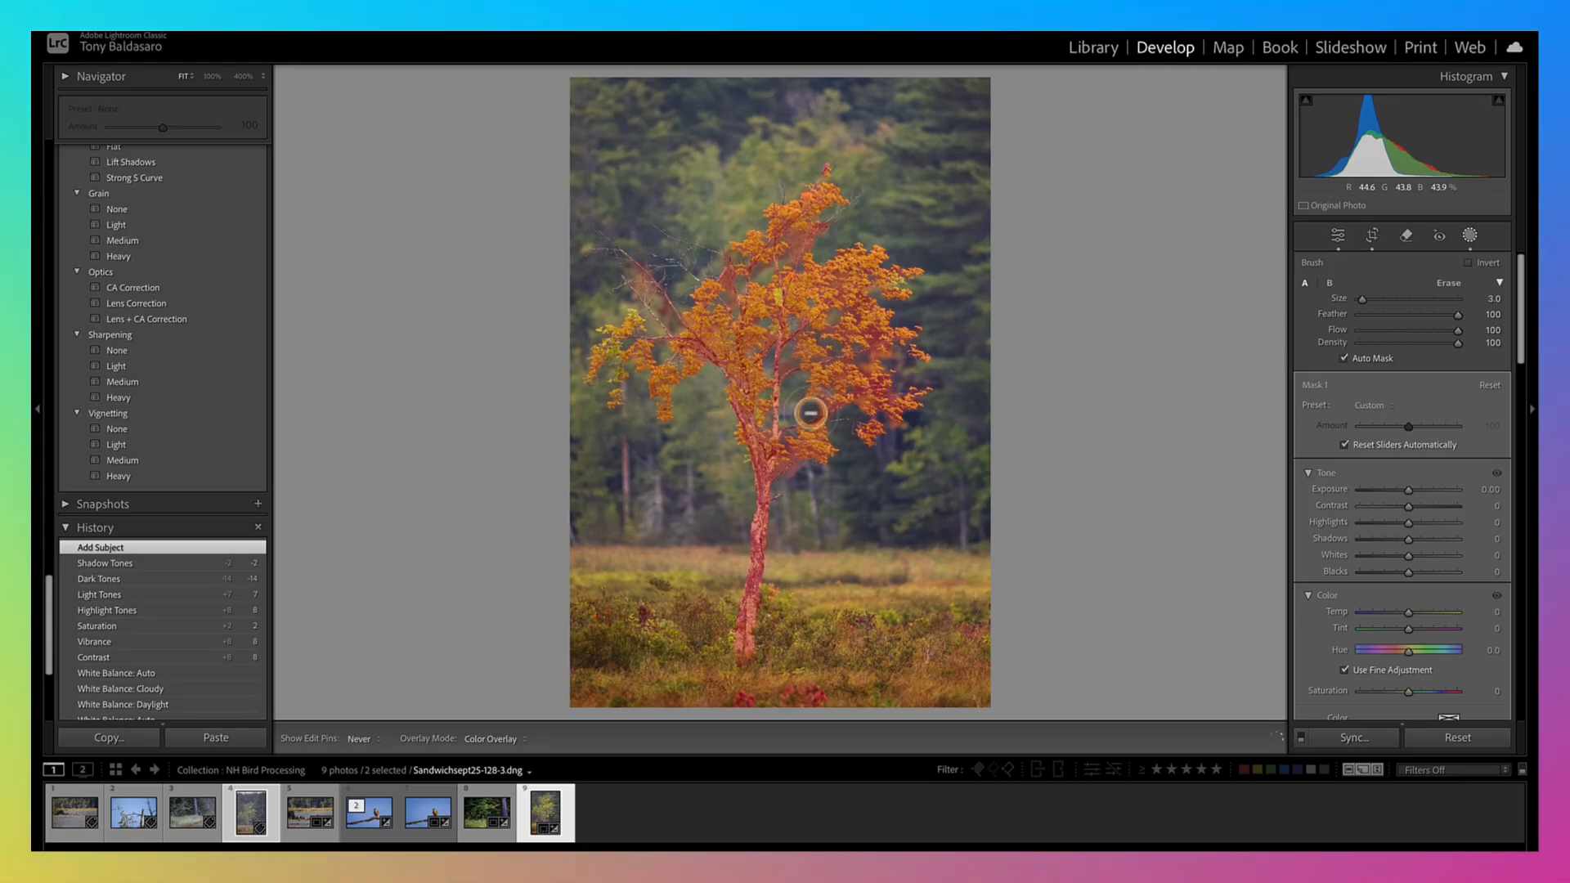
pyautogui.moveTo(811, 413)
pyautogui.mouseDown()
pyautogui.moveTo(897, 356)
pyautogui.moveTo(872, 355)
pyautogui.moveTo(859, 405)
pyautogui.moveTo(823, 407)
pyautogui.moveTo(792, 473)
pyautogui.mouseUp()
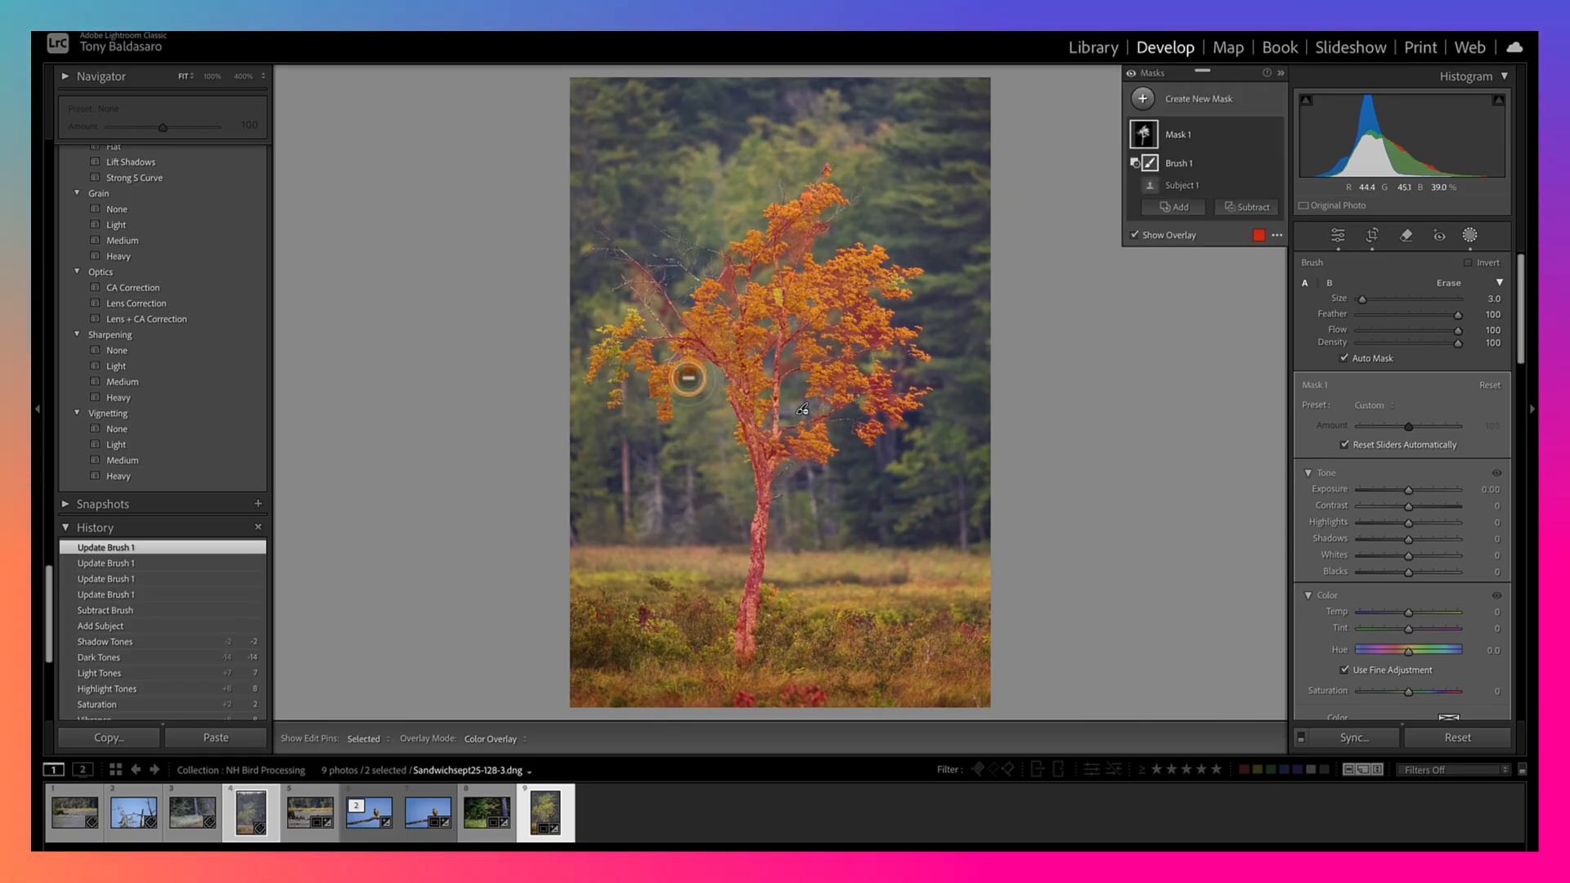
pyautogui.moveTo(701, 370)
pyautogui.mouseDown()
pyautogui.moveTo(698, 347)
pyautogui.moveTo(703, 360)
pyautogui.mouseUp()
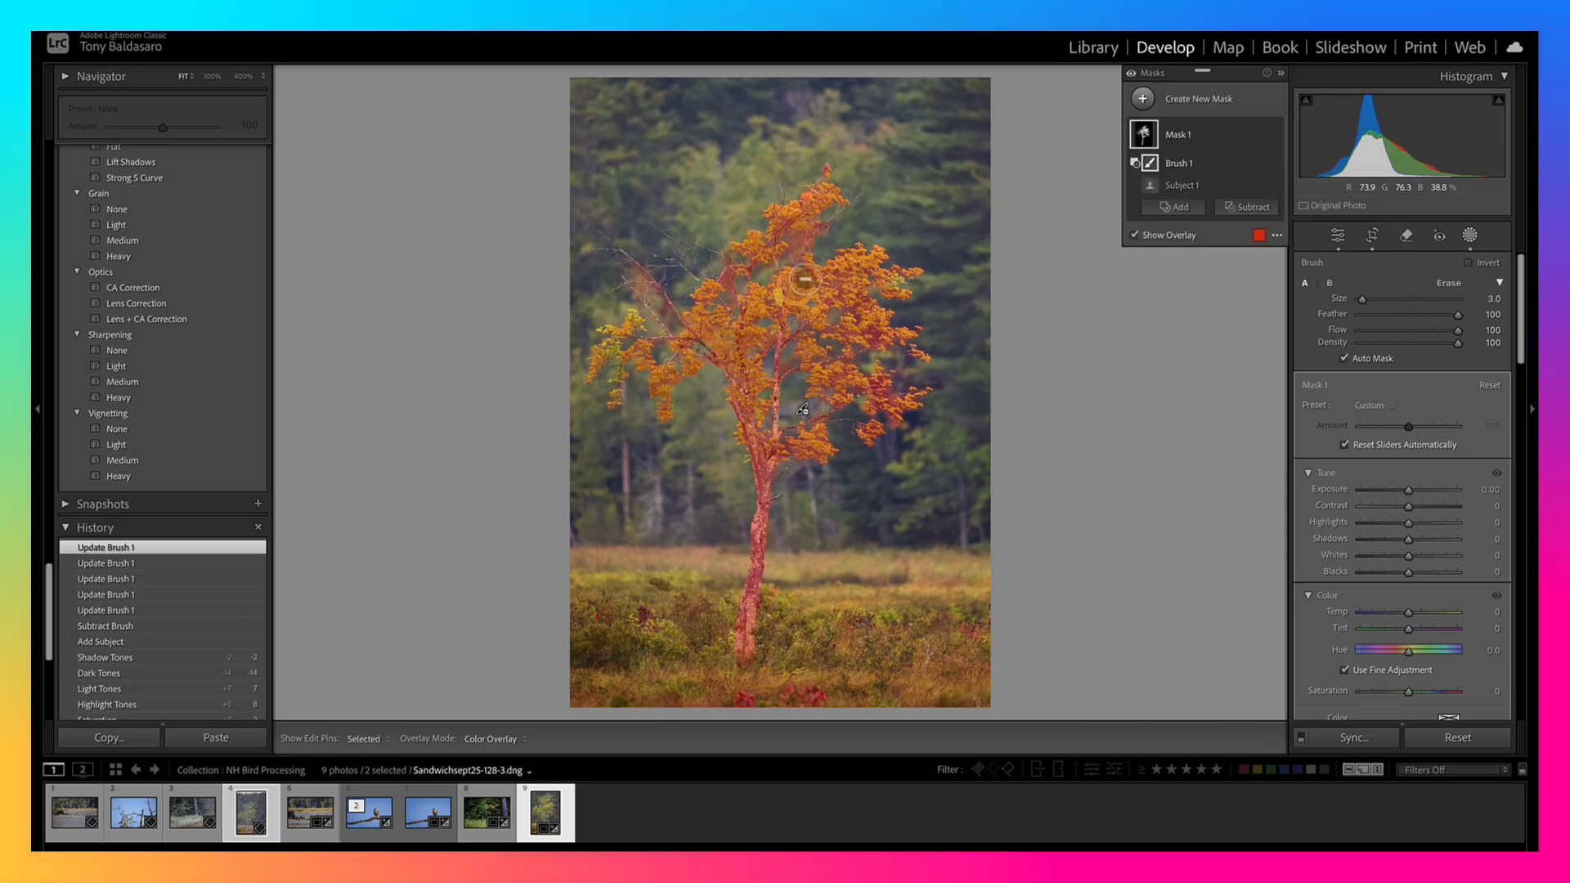
pyautogui.moveTo(789, 252)
pyautogui.mouseDown()
pyautogui.moveTo(820, 236)
pyautogui.moveTo(810, 250)
pyautogui.mouseUp()
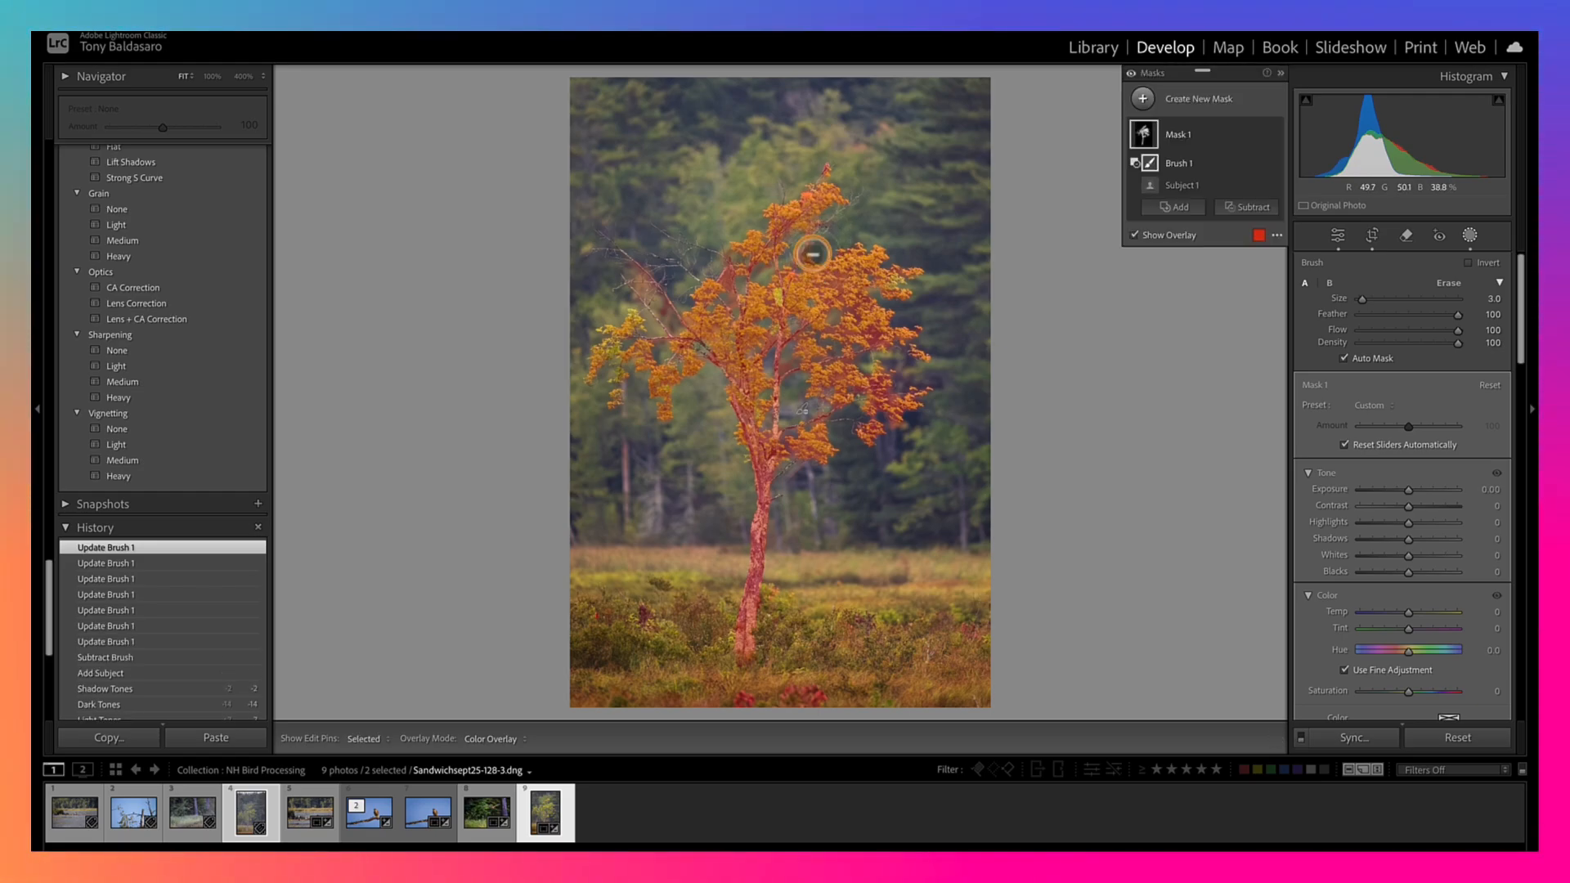
pyautogui.moveTo(730, 302)
pyautogui.mouseDown()
pyautogui.moveTo(647, 294)
pyautogui.moveTo(624, 267)
pyautogui.moveTo(665, 316)
pyautogui.moveTo(658, 299)
pyautogui.moveTo(666, 312)
pyautogui.moveTo(572, 364)
pyautogui.mouseUp()
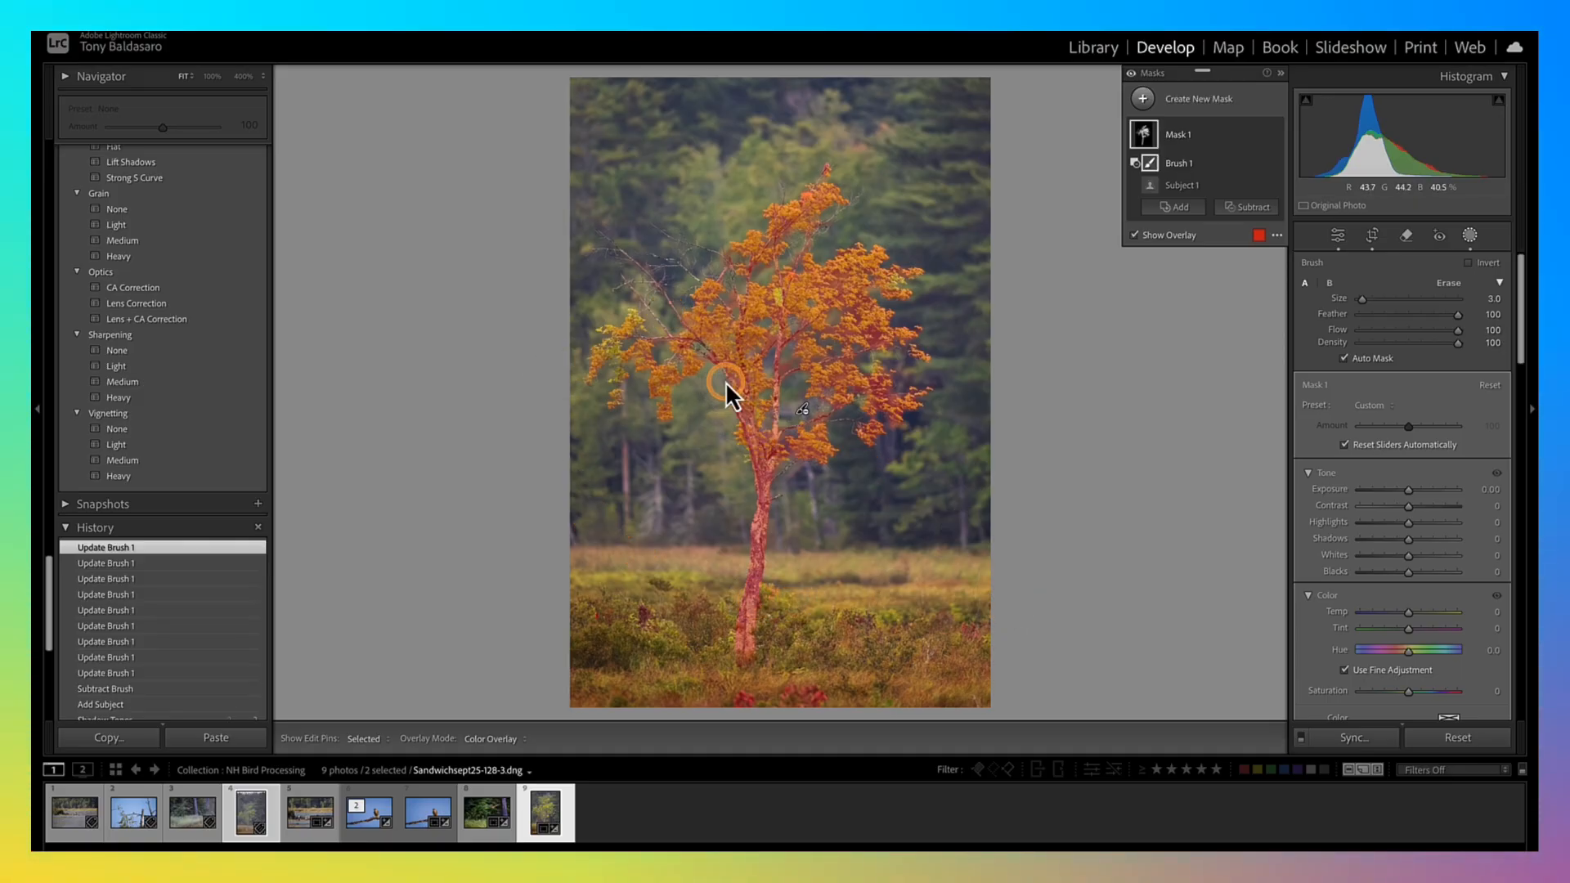
pyautogui.moveTo(729, 375); pyautogui.dragTo(740, 393)
pyautogui.moveTo(788, 344)
pyautogui.mouseDown()
pyautogui.moveTo(771, 345)
pyautogui.moveTo(734, 294)
pyautogui.moveTo(733, 258)
pyautogui.mouseUp()
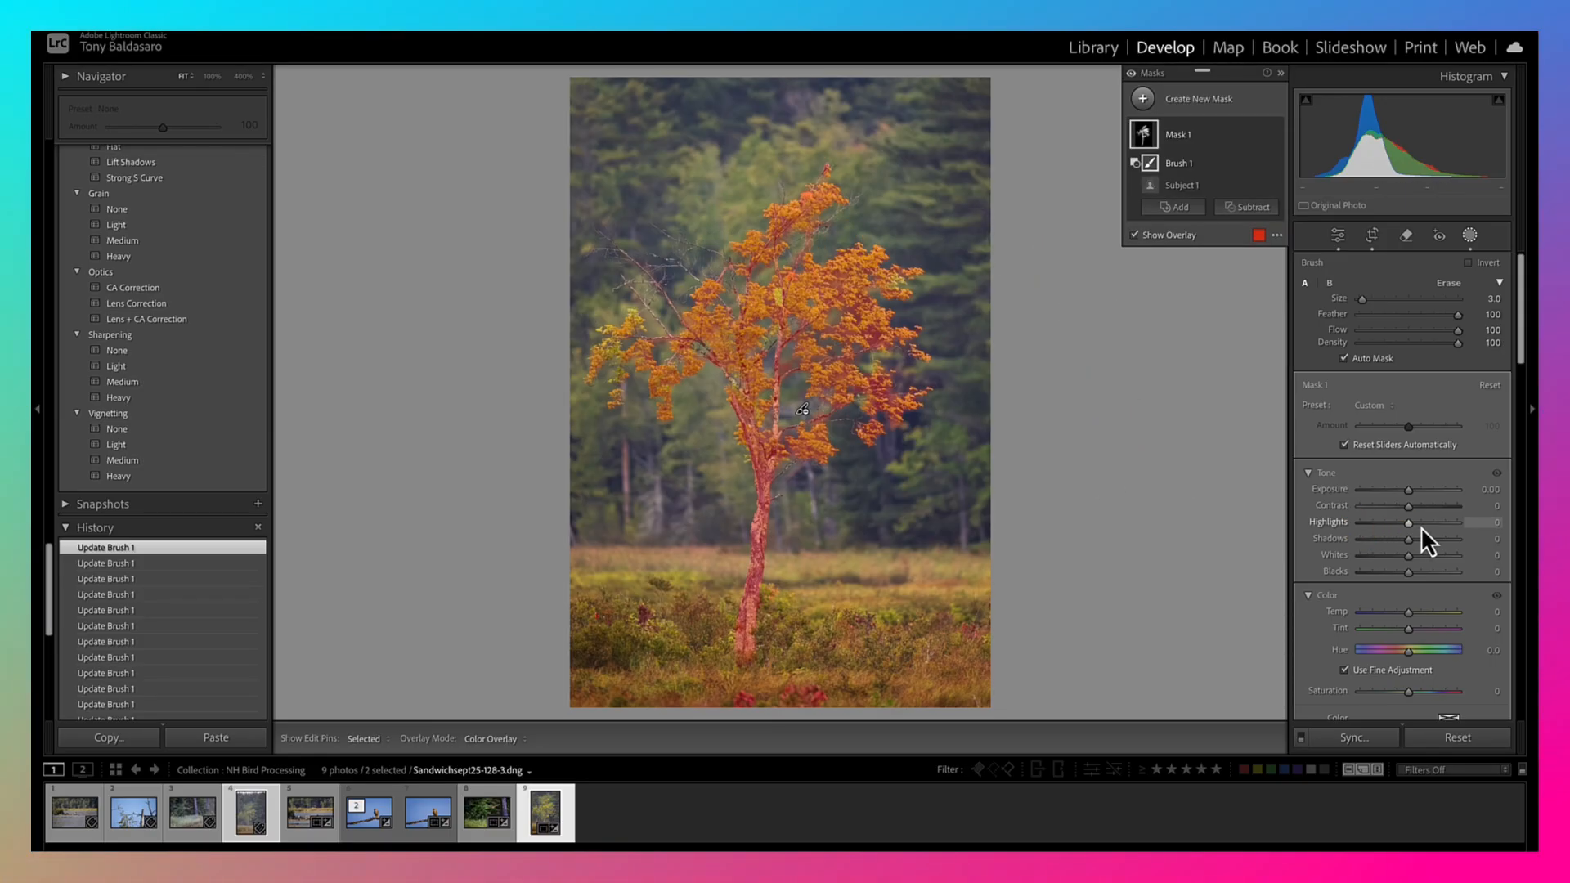
pyautogui.click(1371, 432)
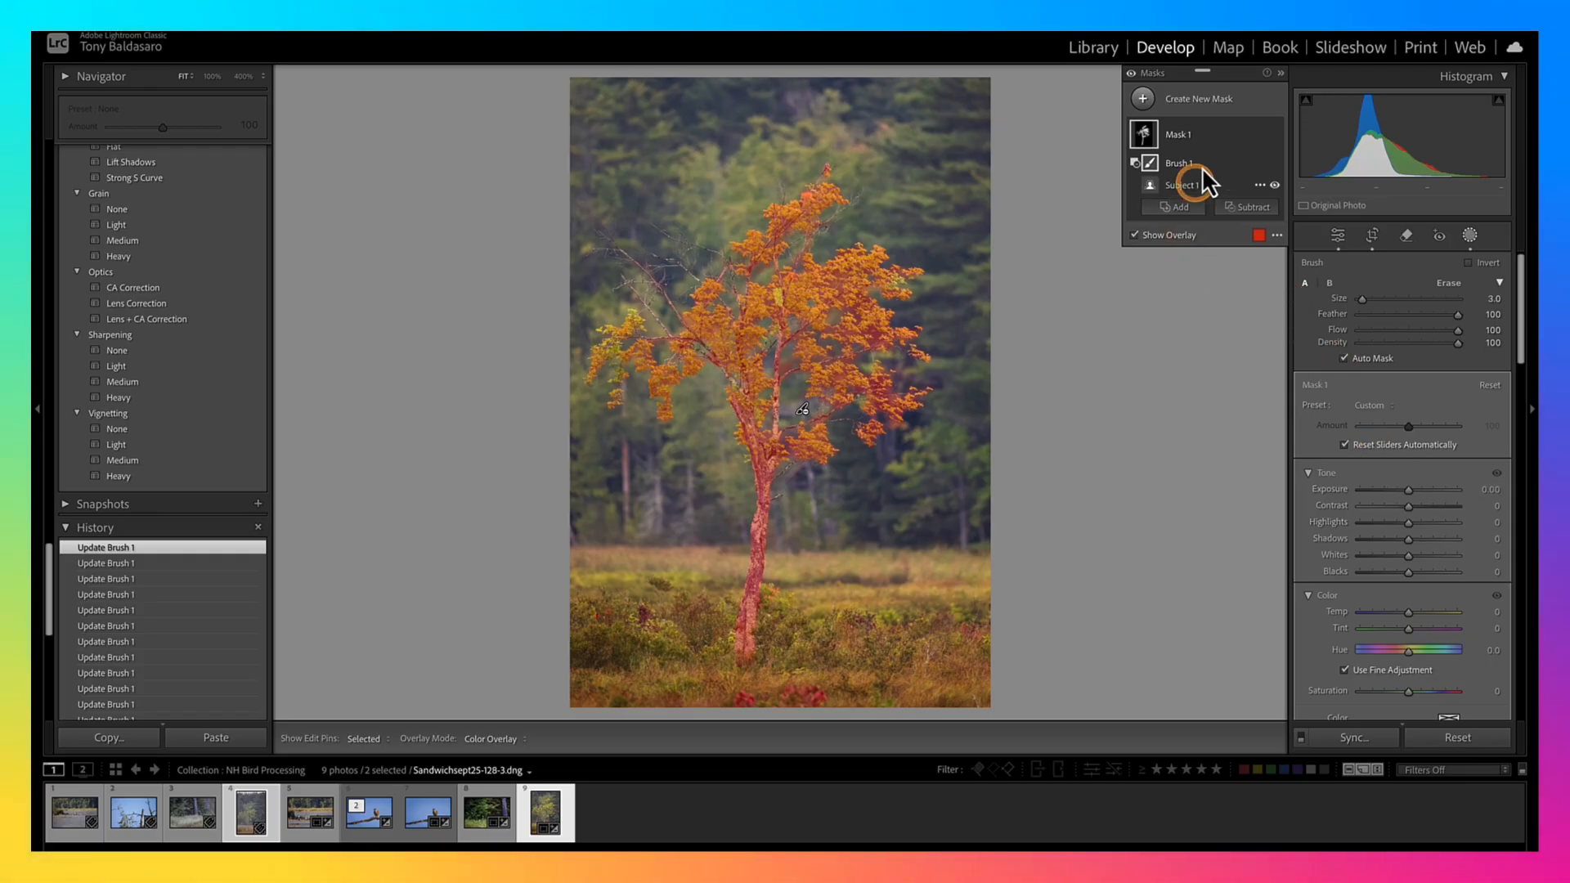
pyautogui.click(1225, 108)
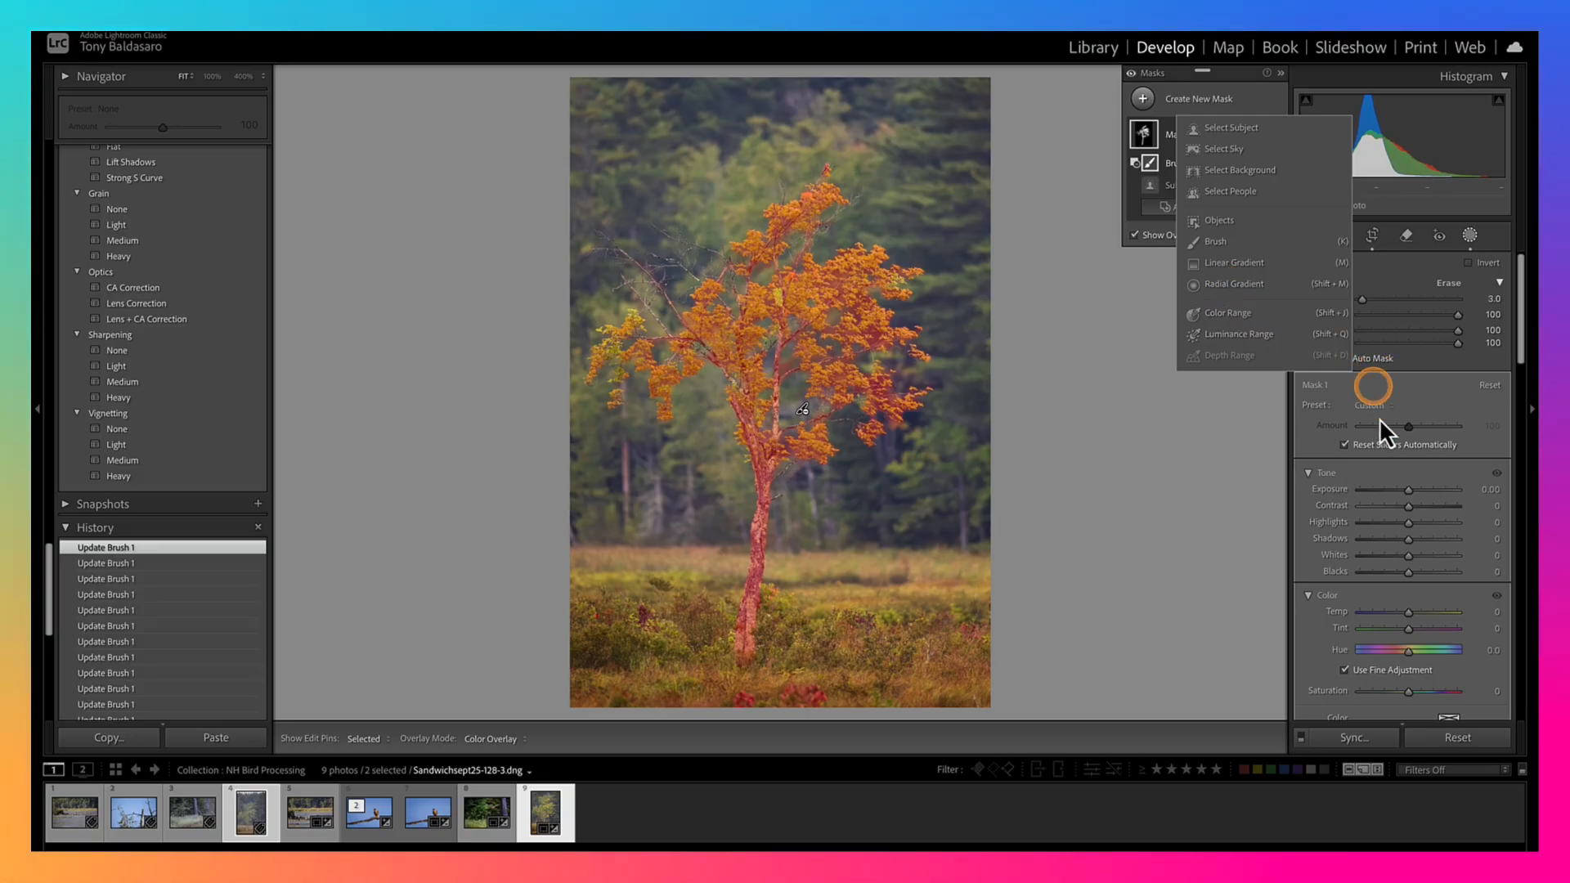
pyautogui.click(1137, 199)
# Add a brush to the tree mask and paint in the missed leaves at the tree's far left side
pyautogui.click(1181, 207)
pyautogui.click(1201, 354)
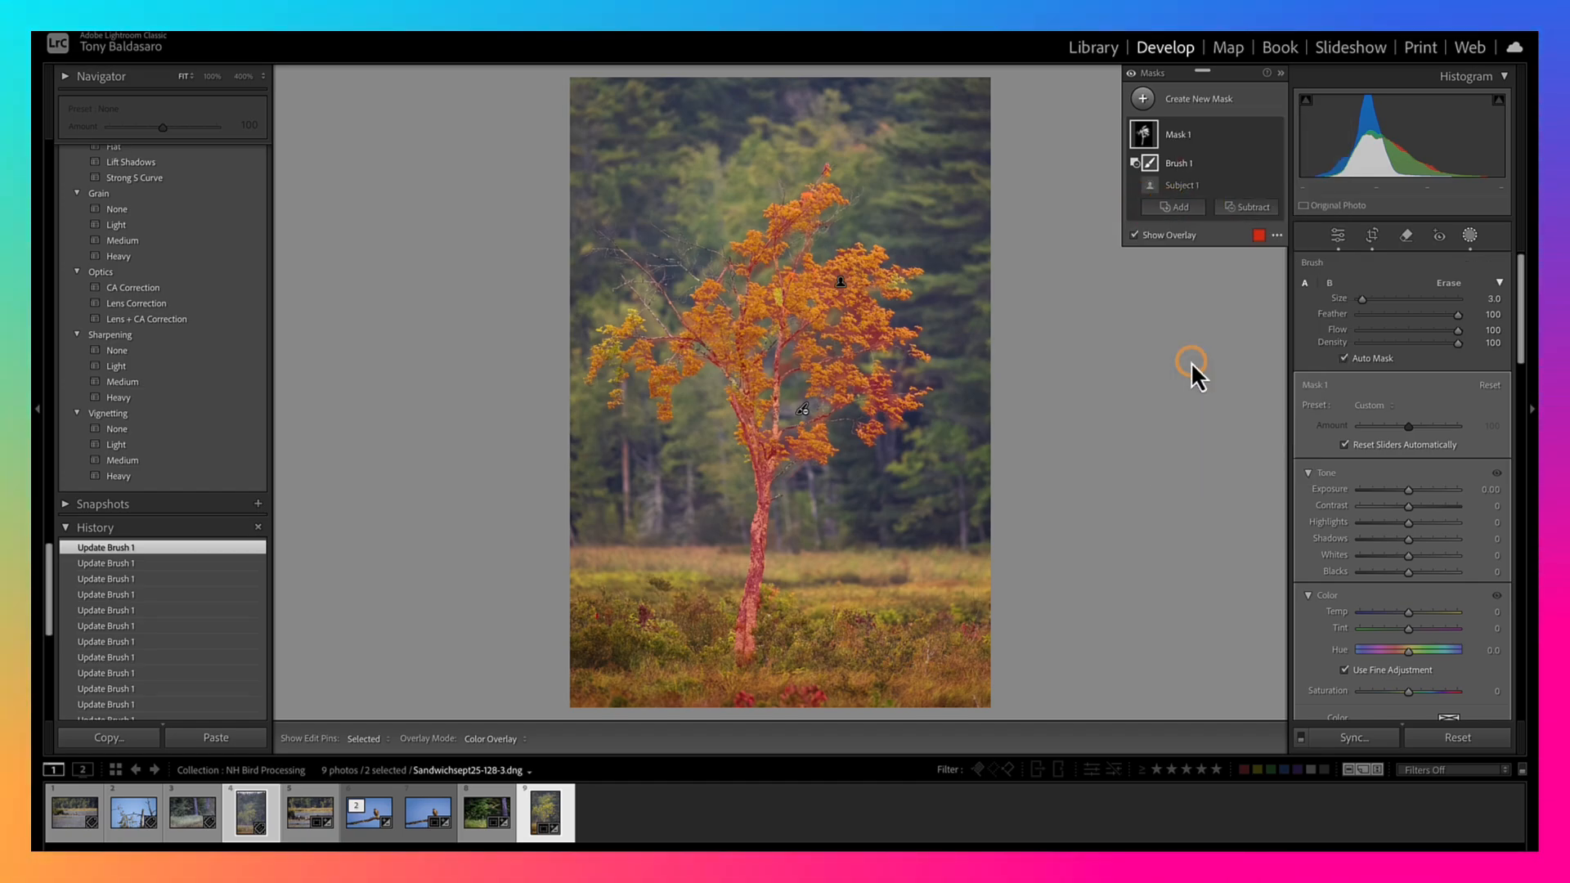
pyautogui.click(779, 314)
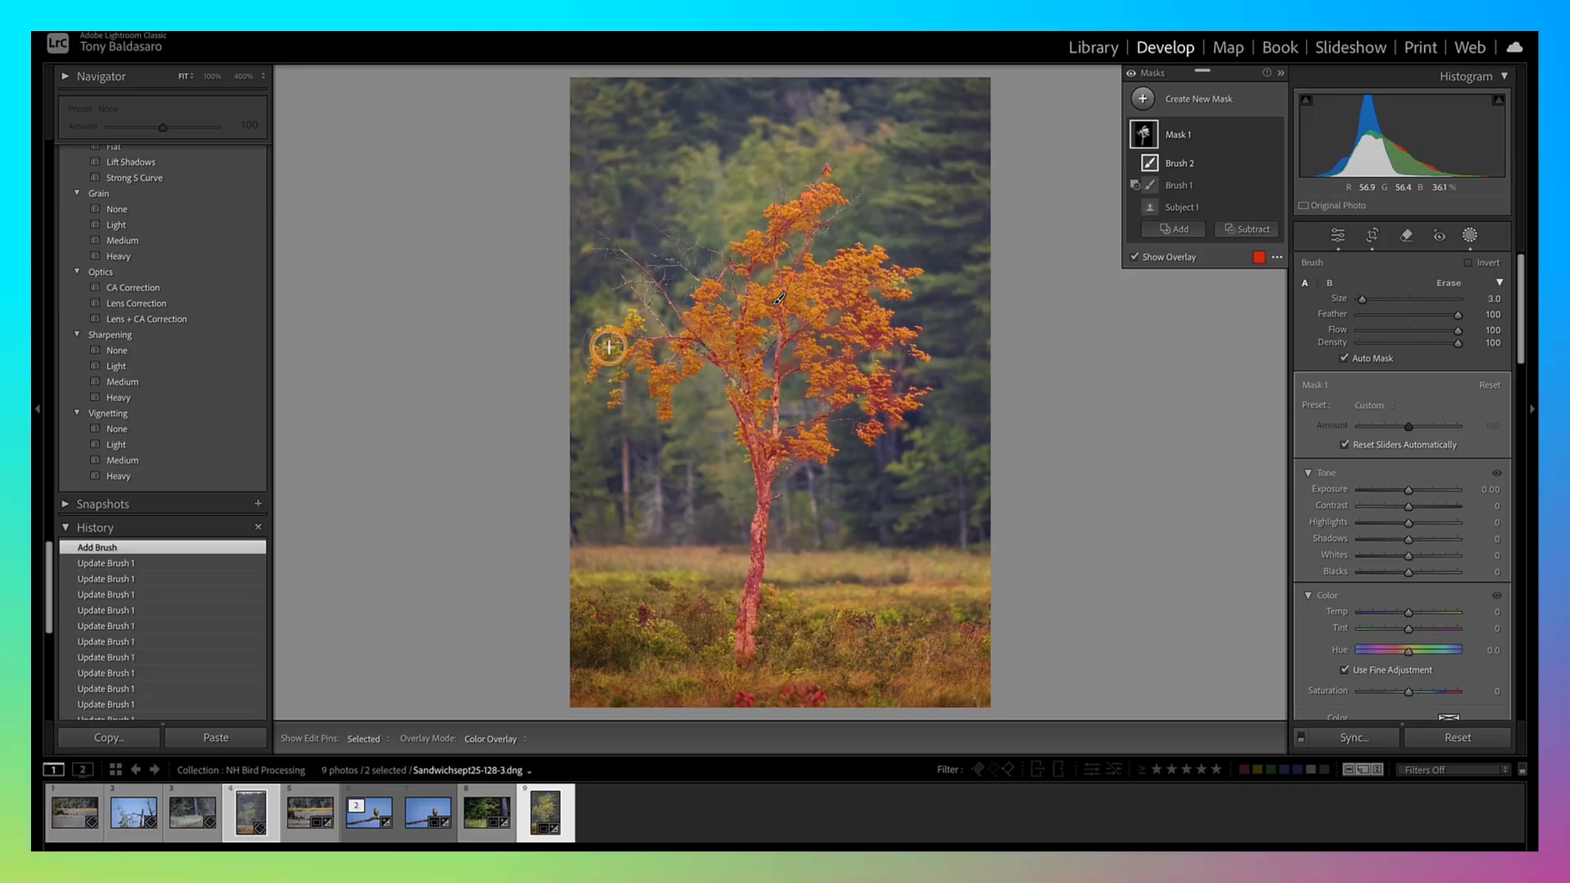
pyautogui.press('h')
pyautogui.moveTo(616, 338)
pyautogui.mouseDown()
pyautogui.moveTo(628, 320)
pyautogui.moveTo(624, 372)
pyautogui.mouseUp()
# Examine the subject and brush components of the tree mask against the image
pyautogui.click(1180, 209)
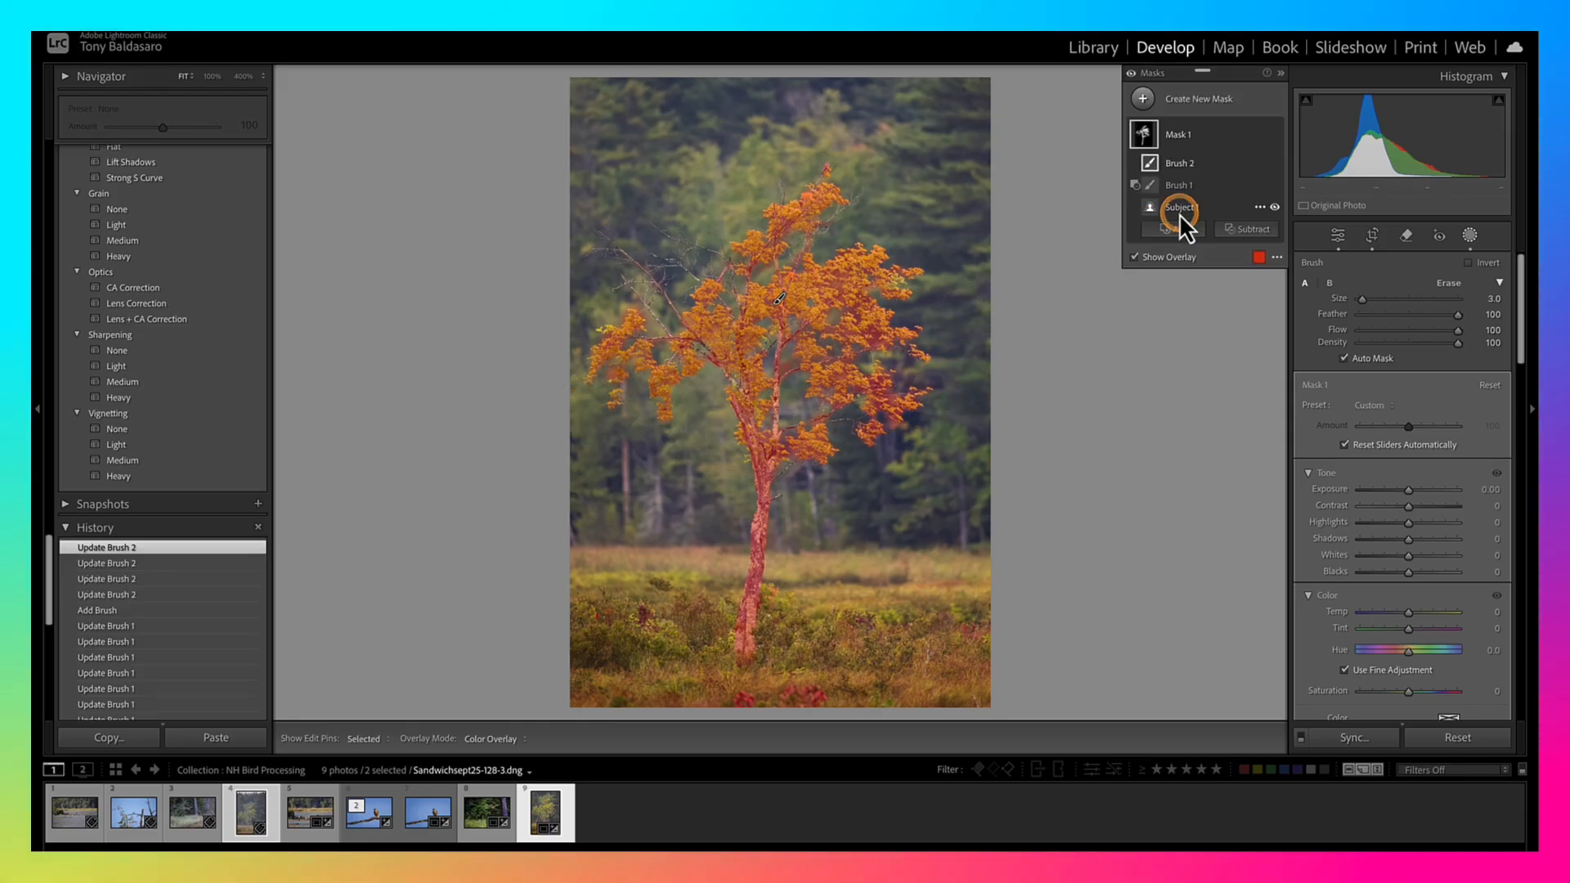
pyautogui.click(840, 282)
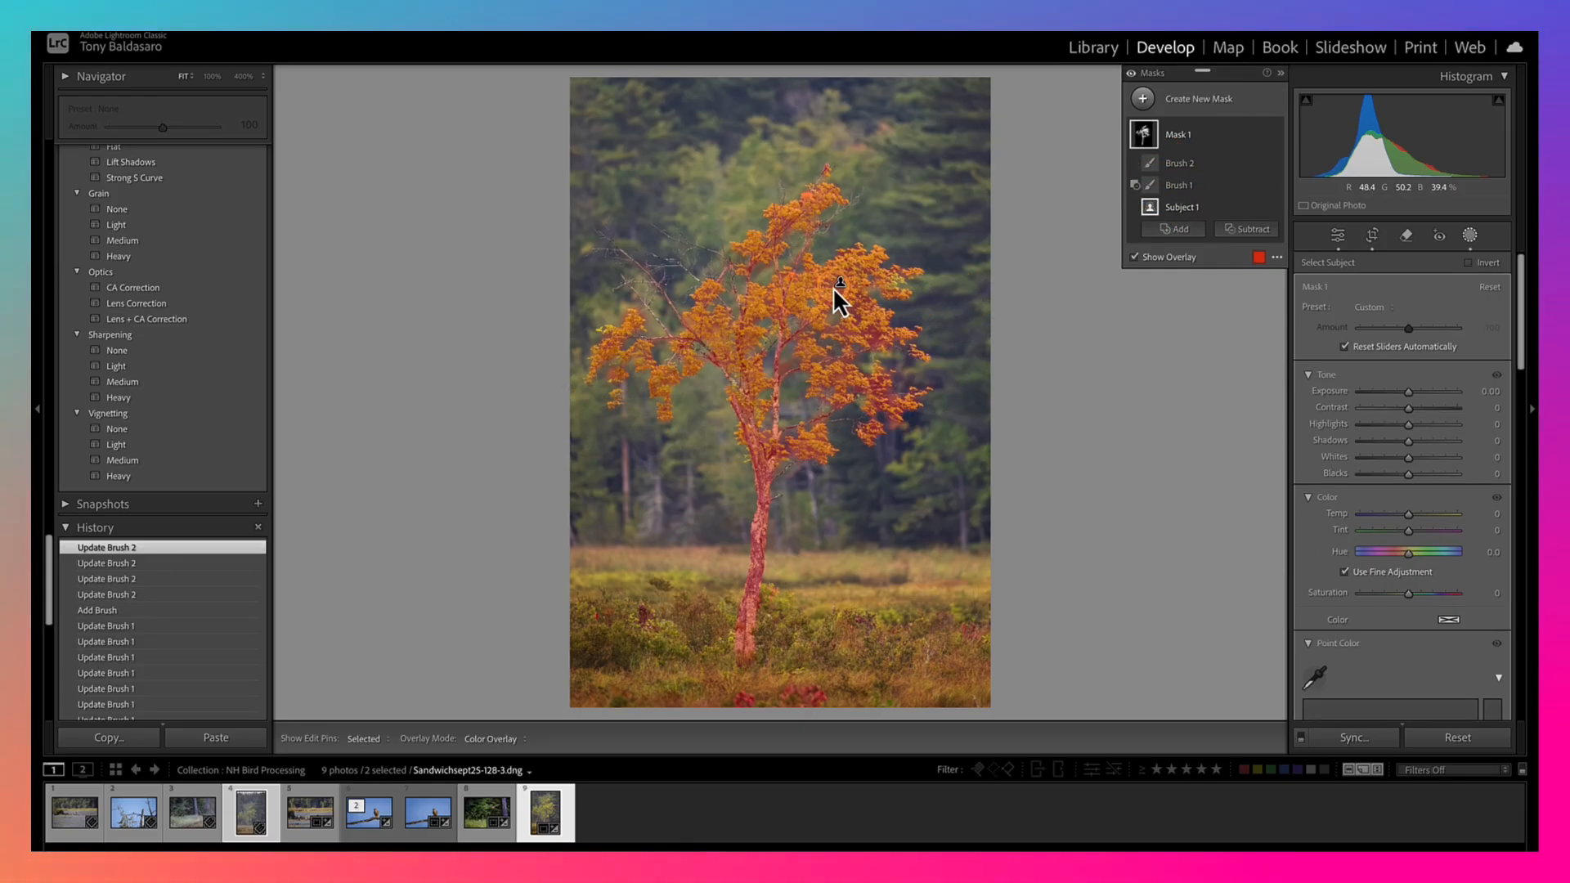
pyautogui.click(1181, 164)
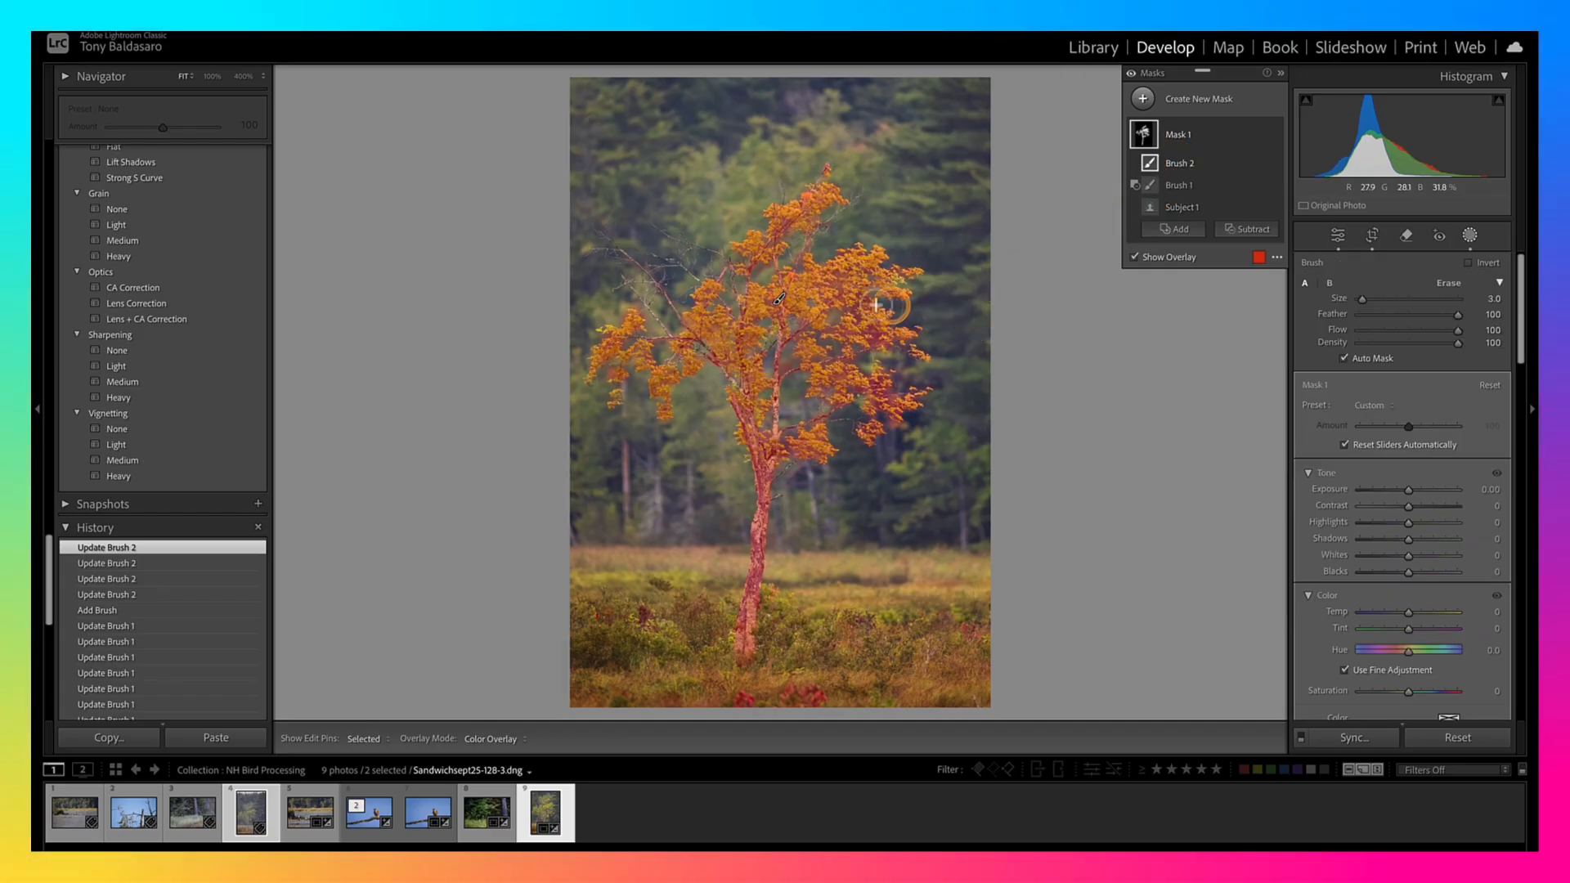
pyautogui.click(1150, 165)
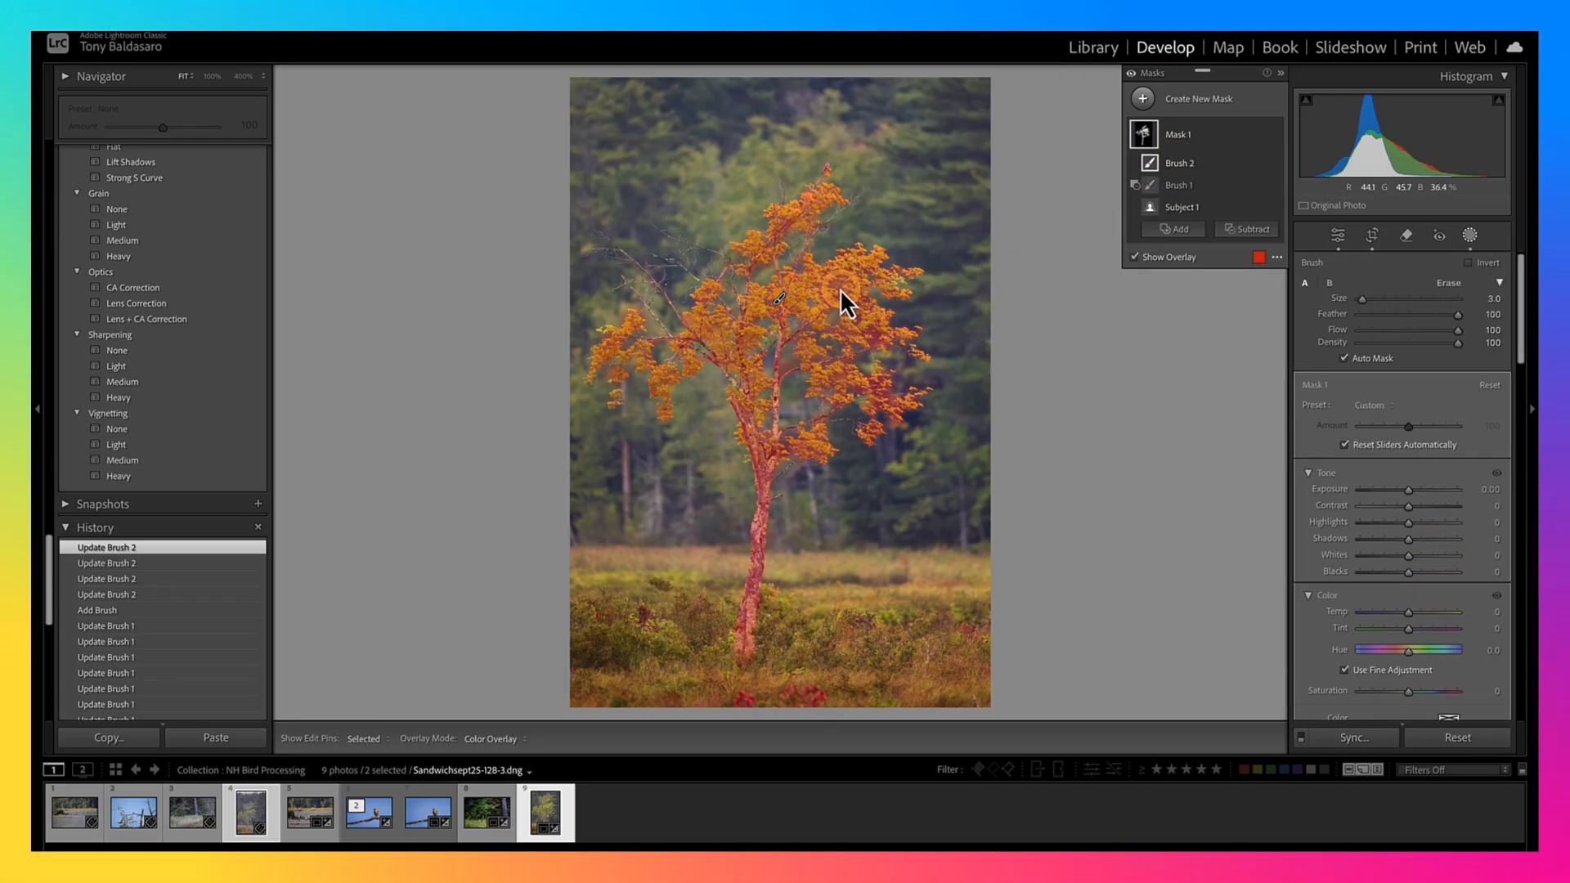
pyautogui.click(841, 285)
pyautogui.click(1192, 167)
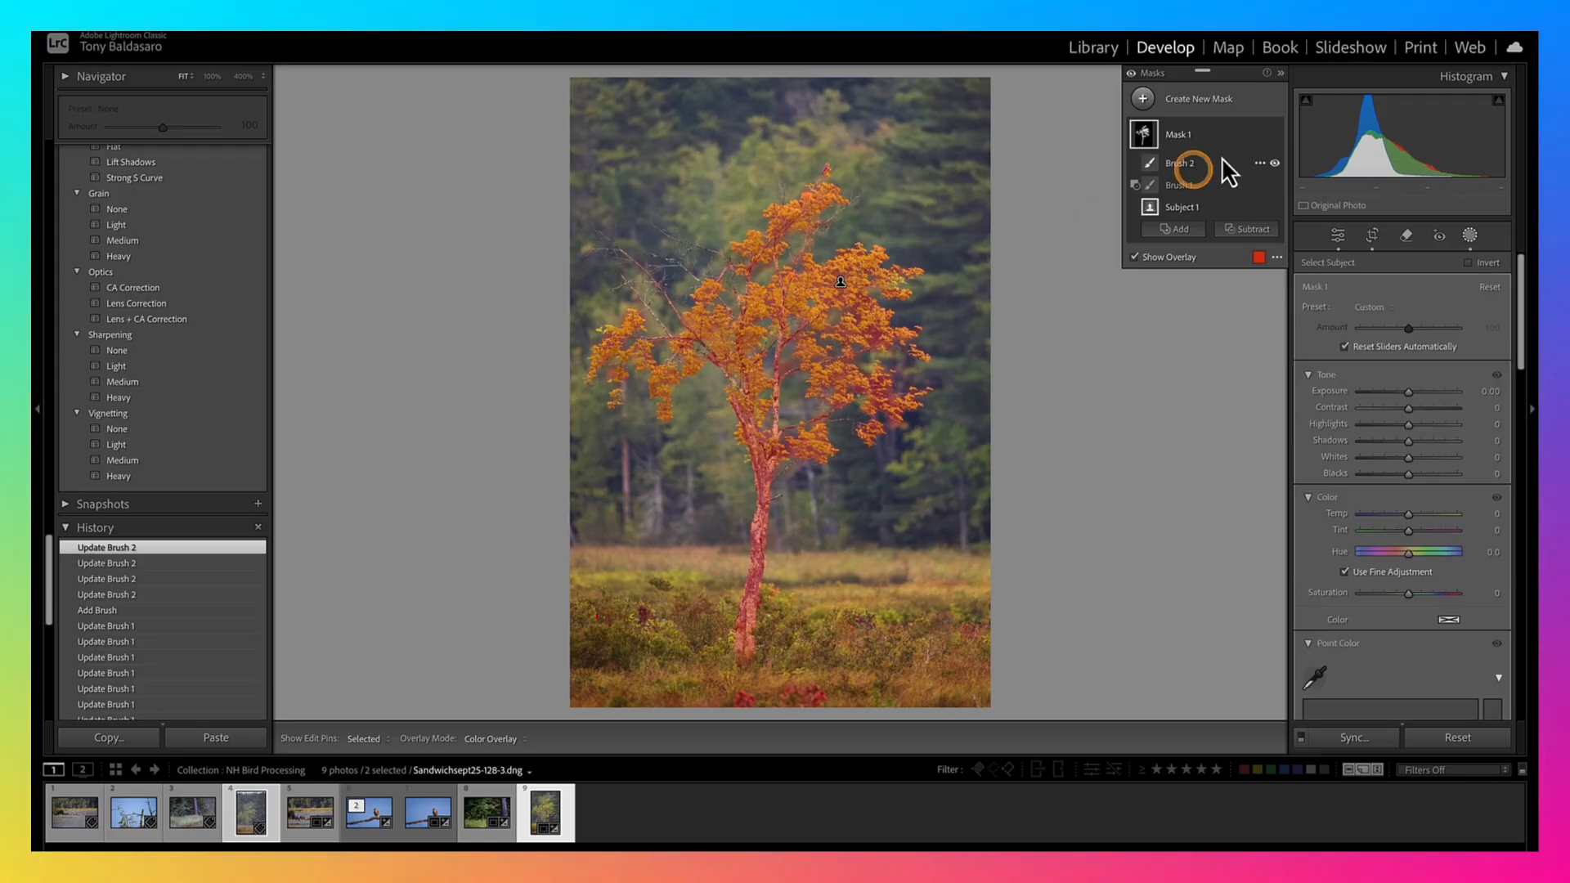
pyautogui.click(1265, 227)
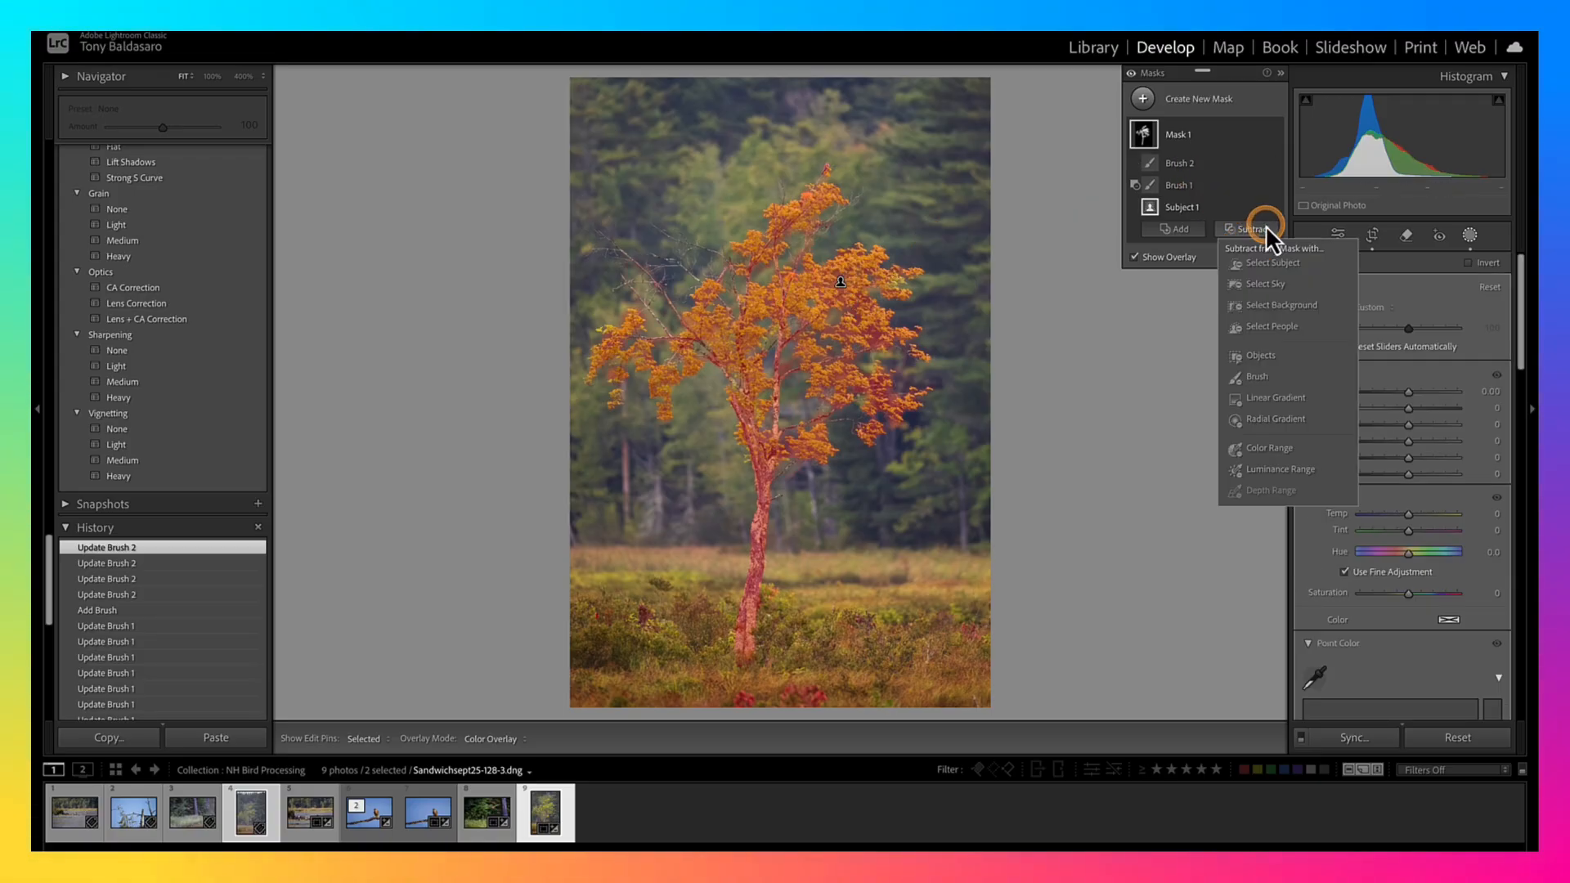
pyautogui.click(1258, 378)
pyautogui.press('Escape')
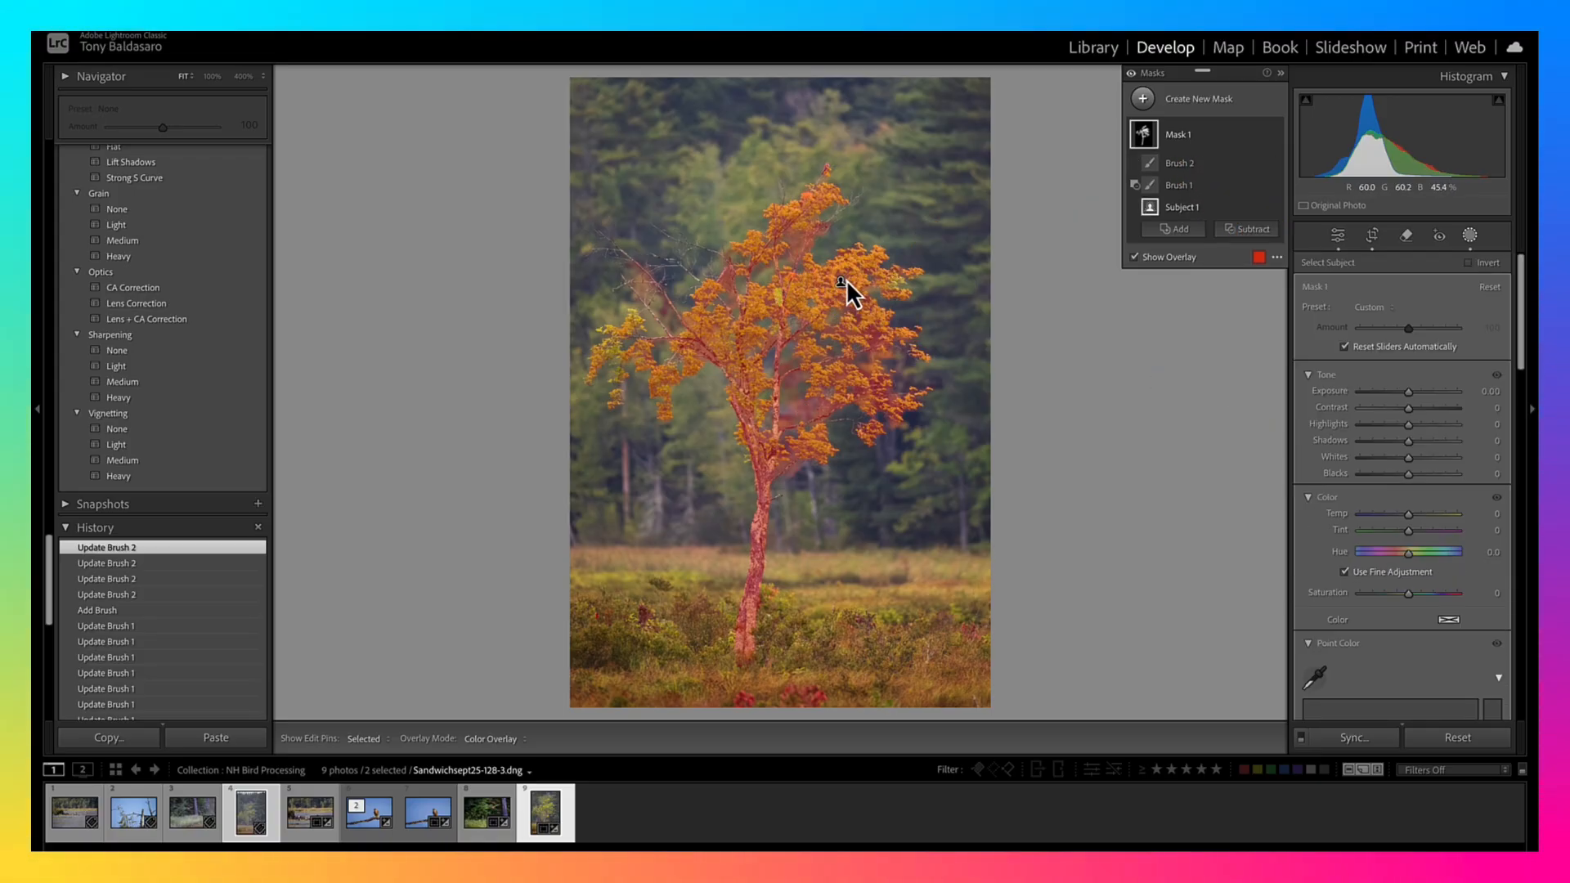
# Subtract a new Auto Mask brush from the tree mask over the remaining background gaps in the middle and right side of the crown
pyautogui.click(1249, 228)
pyautogui.click(1257, 376)
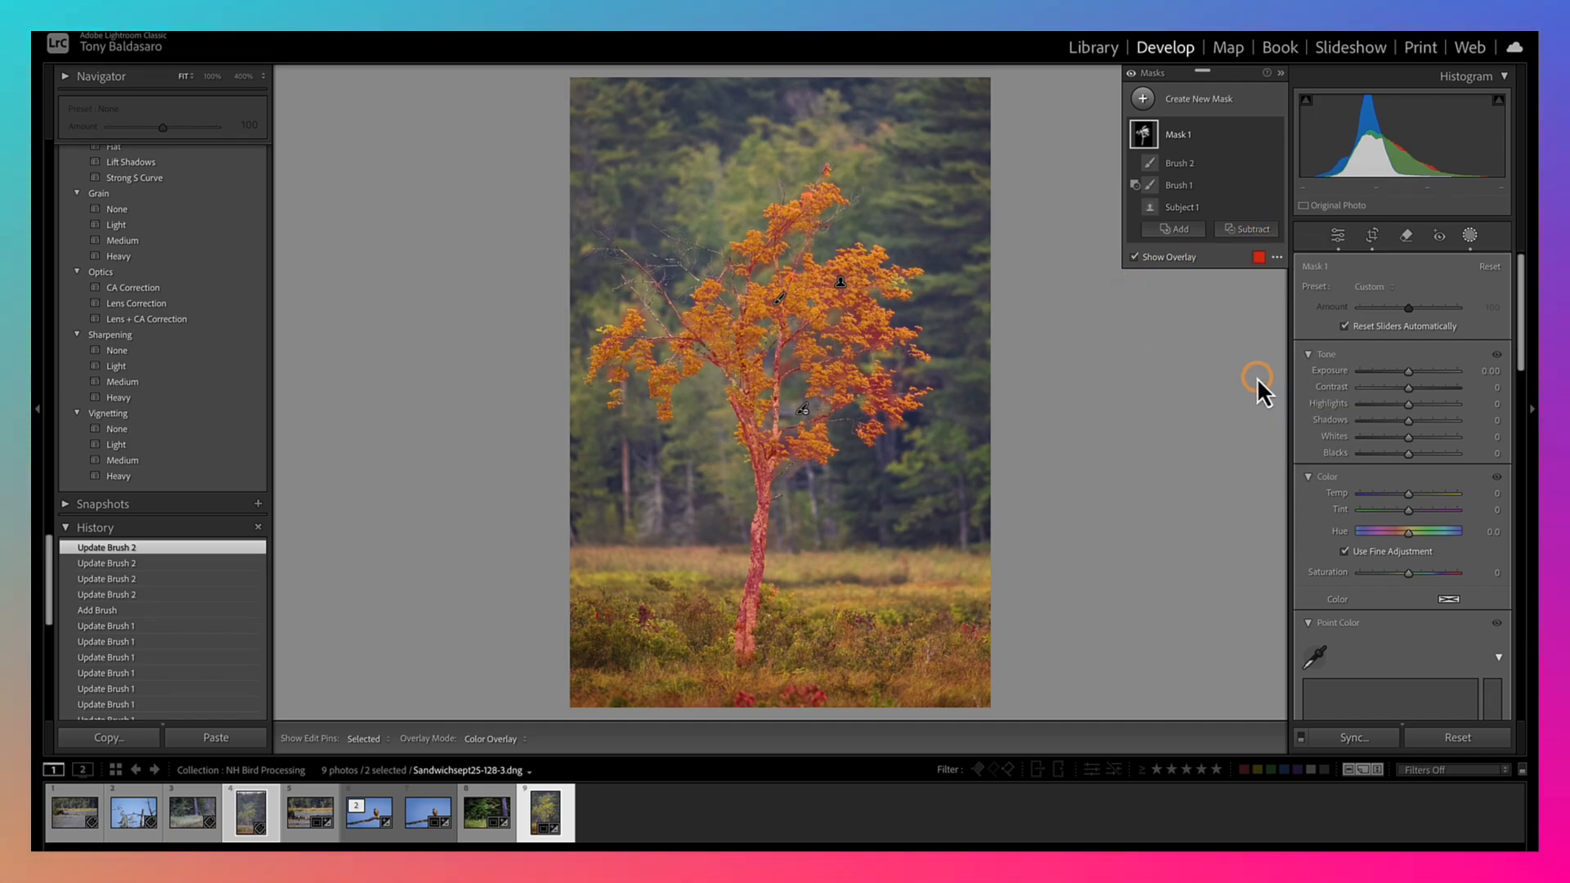
pyautogui.press('h')
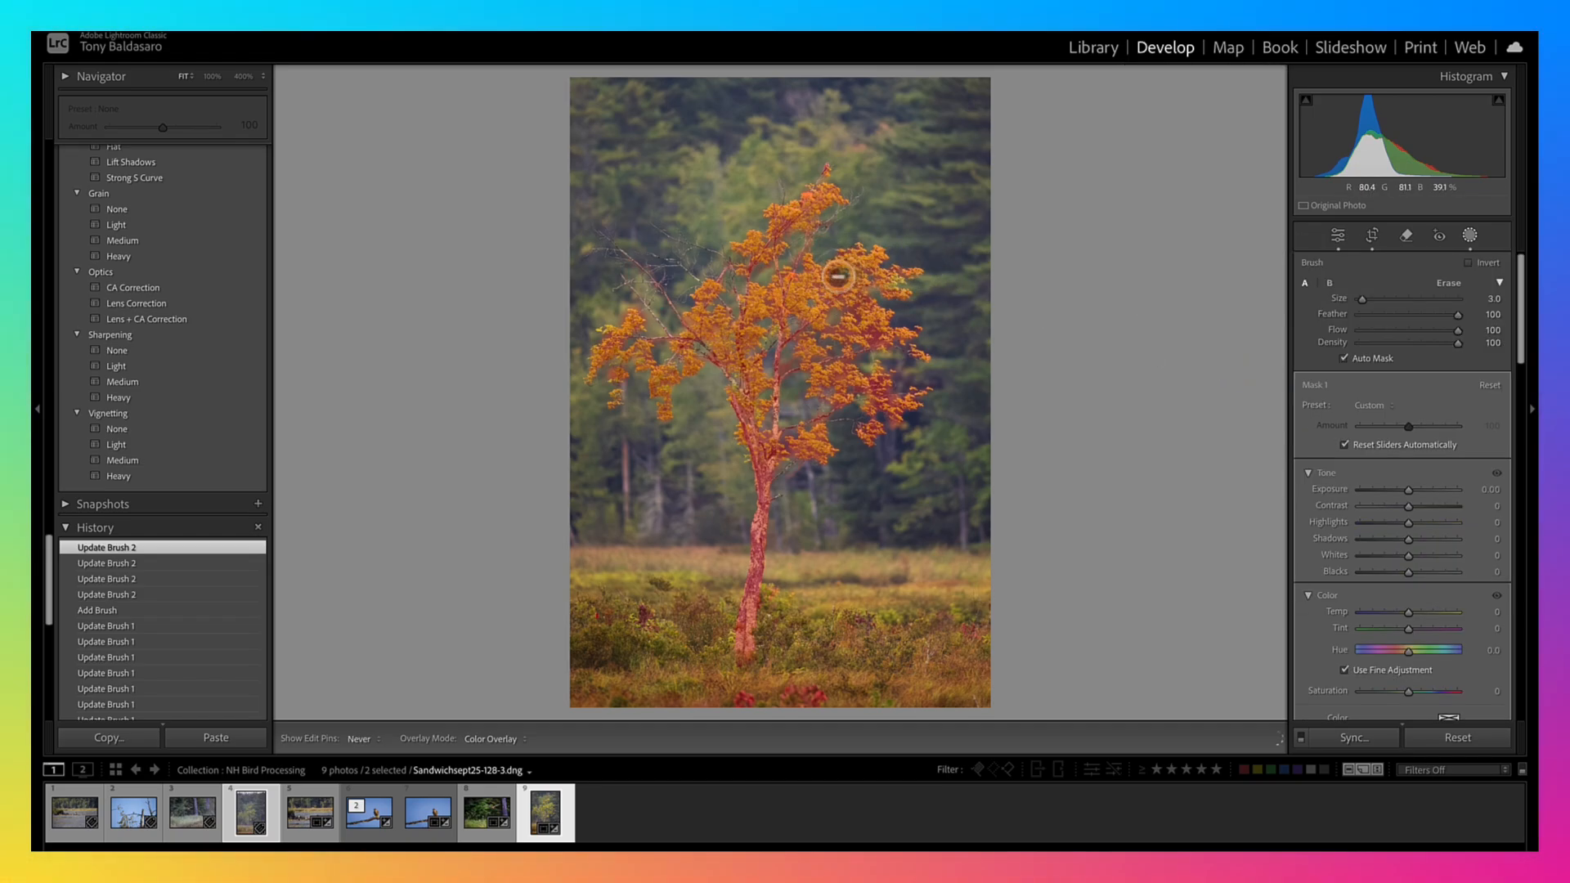
pyautogui.click(841, 296)
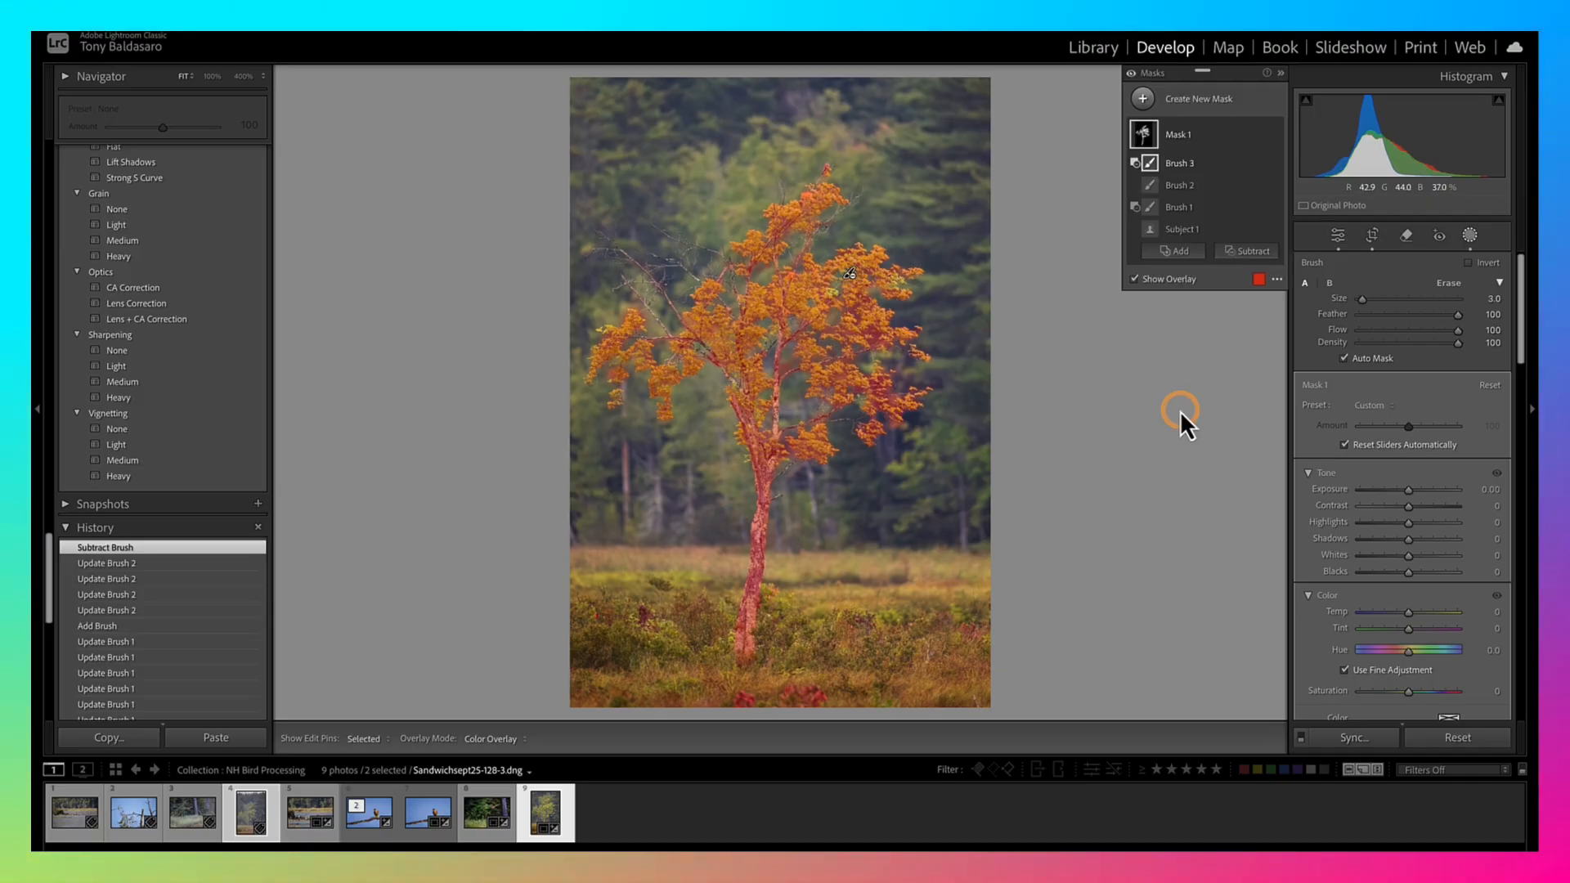
pyautogui.moveTo(872, 343); pyautogui.dragTo(876, 339)
pyautogui.click(787, 397)
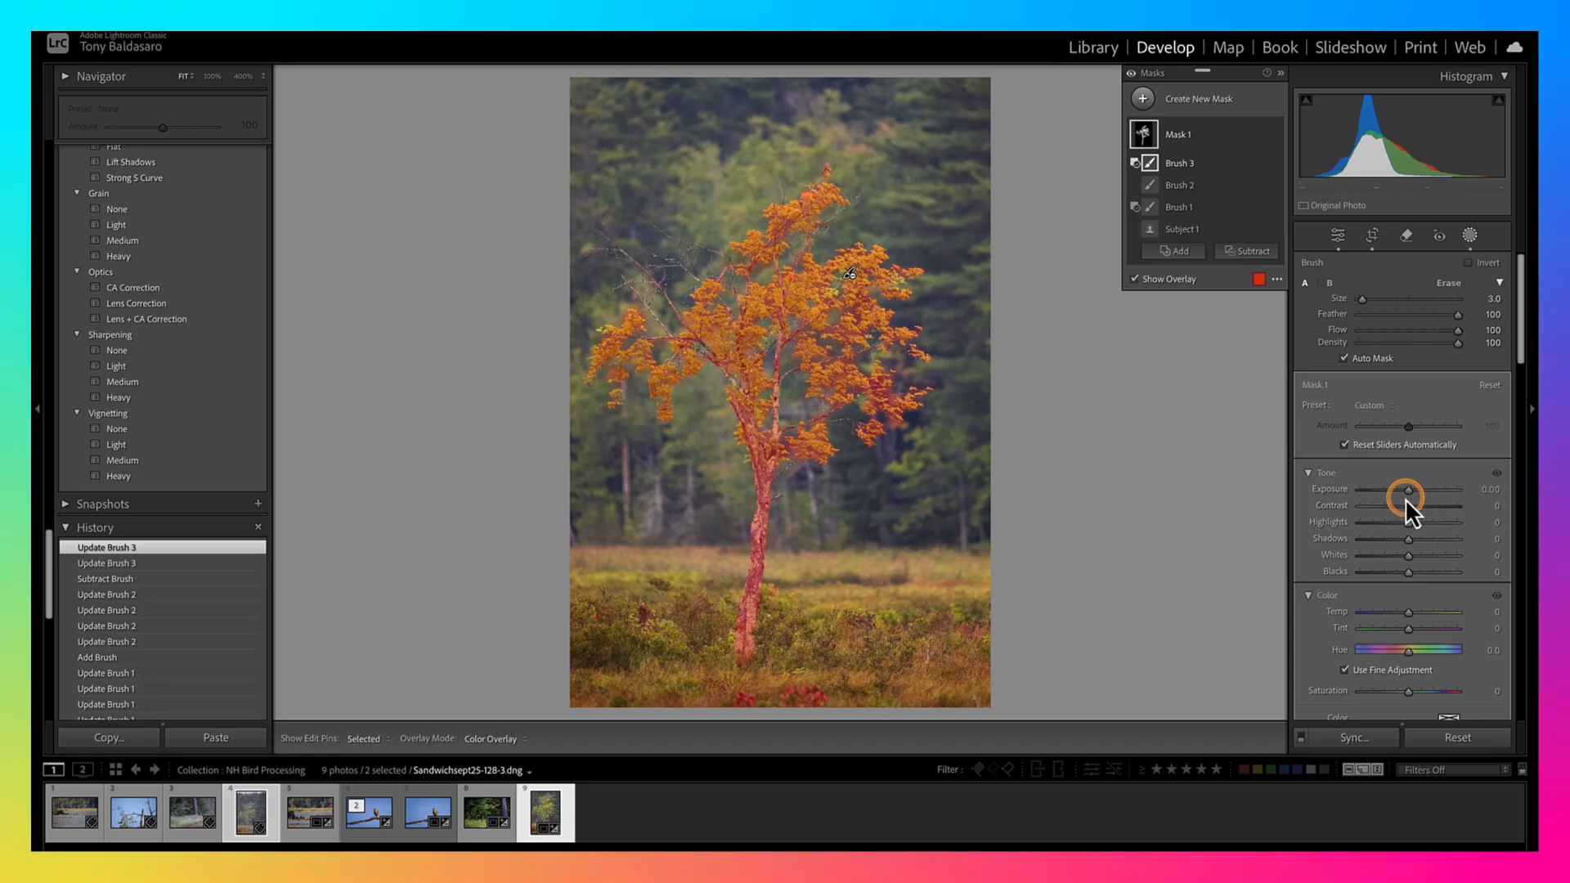
# Adjust the tree mask to Exposure 0.04, Temp 3, Highlights -16, Whites -14 and Texture 6
pyautogui.moveTo(1408, 495); pyautogui.dragTo(1407, 489)
pyautogui.moveTo(1410, 612)
pyautogui.mouseDown()
pyautogui.moveTo(1447, 612)
pyautogui.moveTo(1410, 612)
pyautogui.mouseUp()
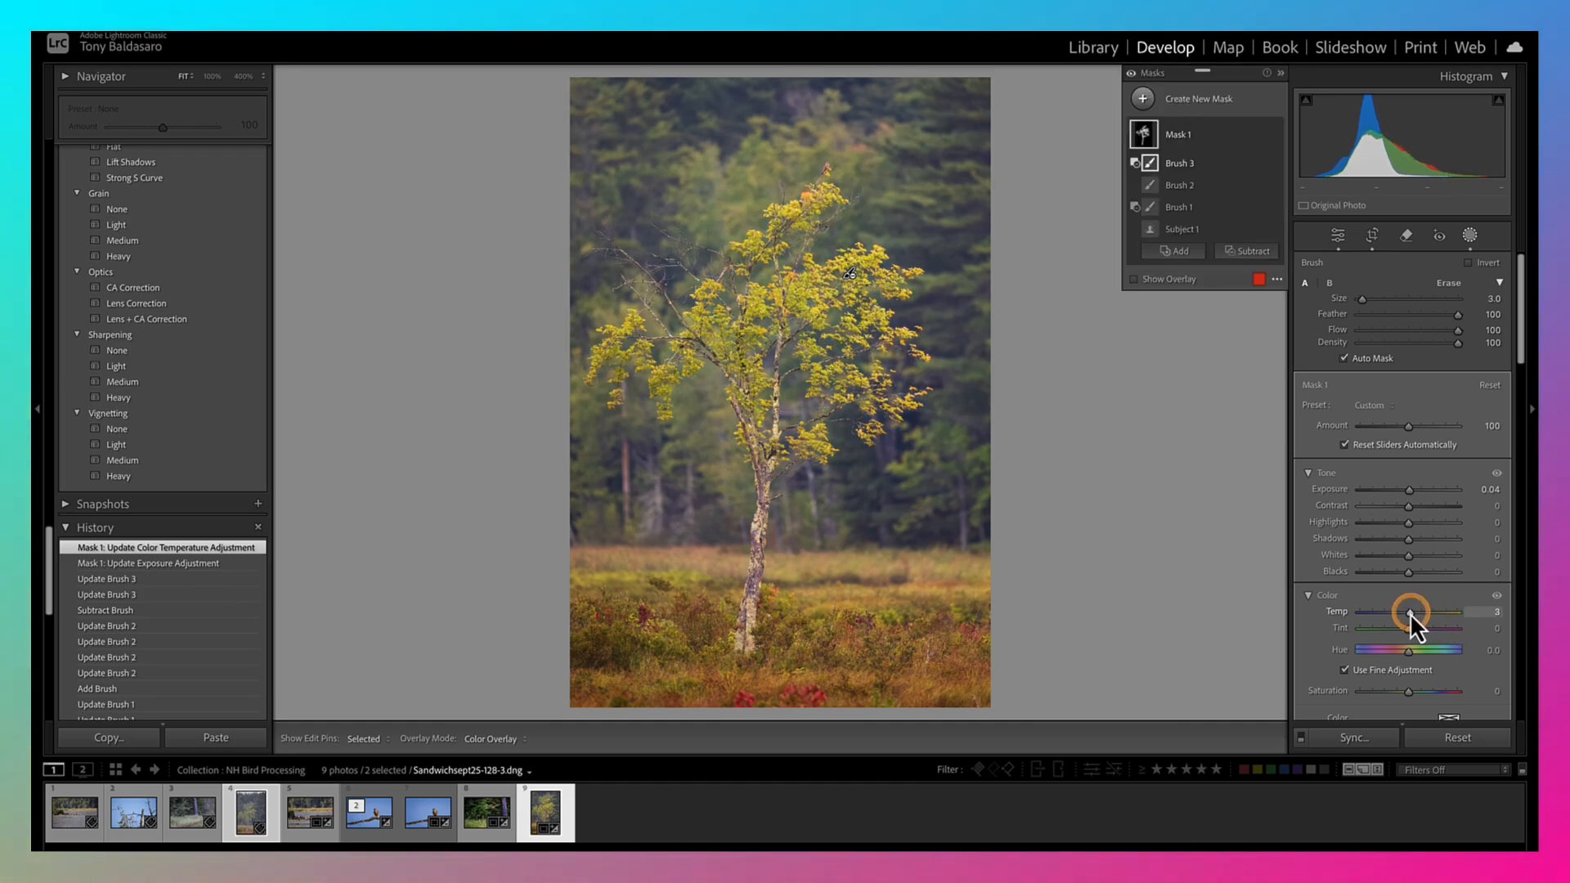
pyautogui.moveTo(1410, 524); pyautogui.dragTo(1404, 558)
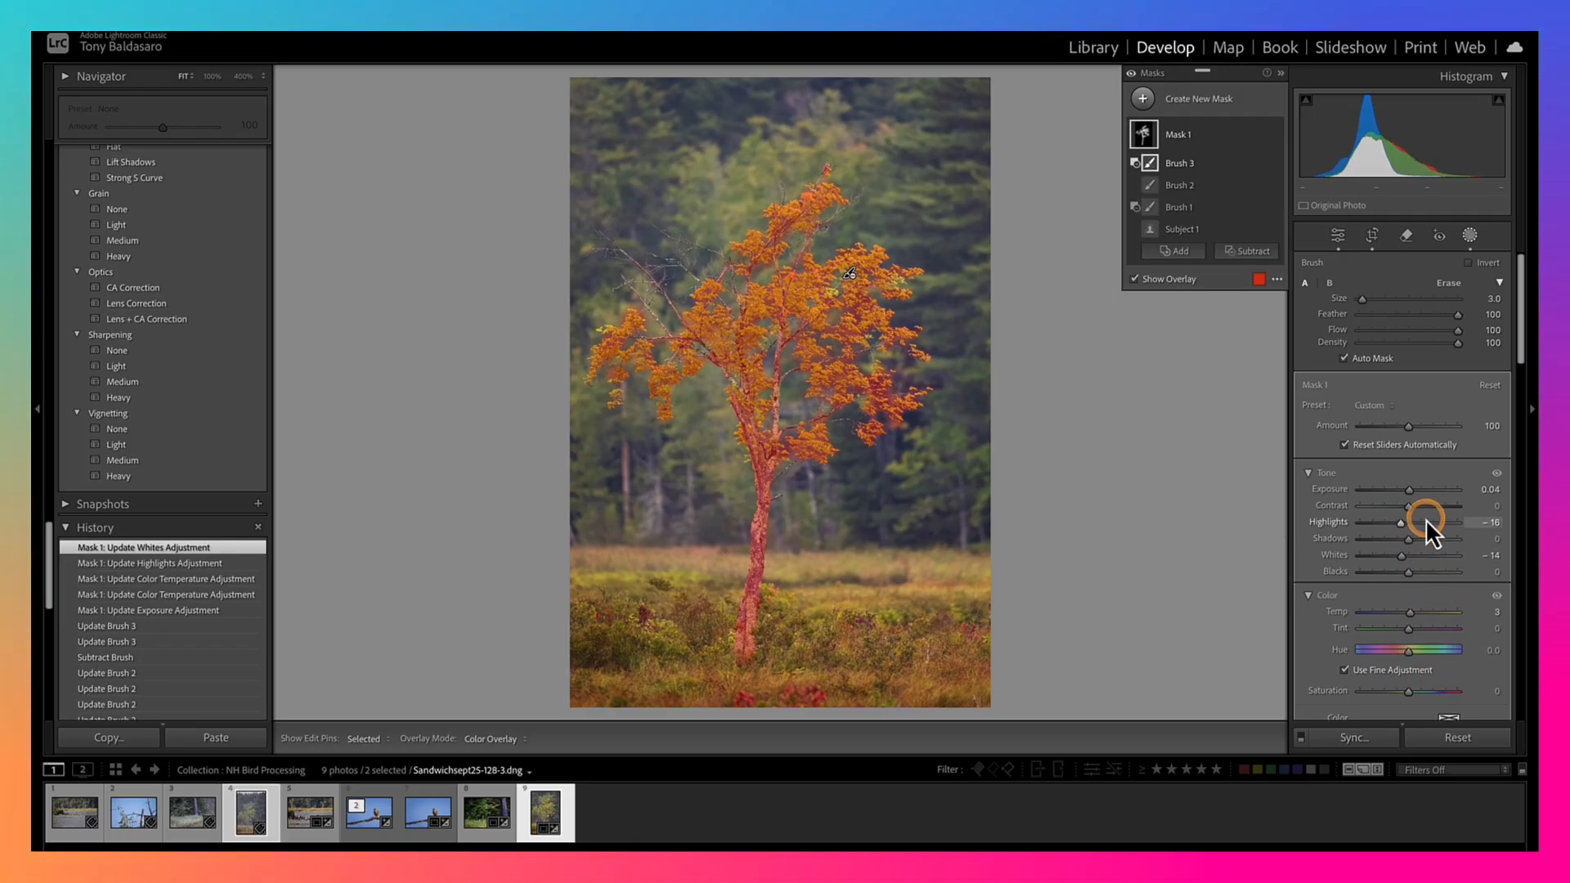
pyautogui.scroll(-10, 1435, 618)
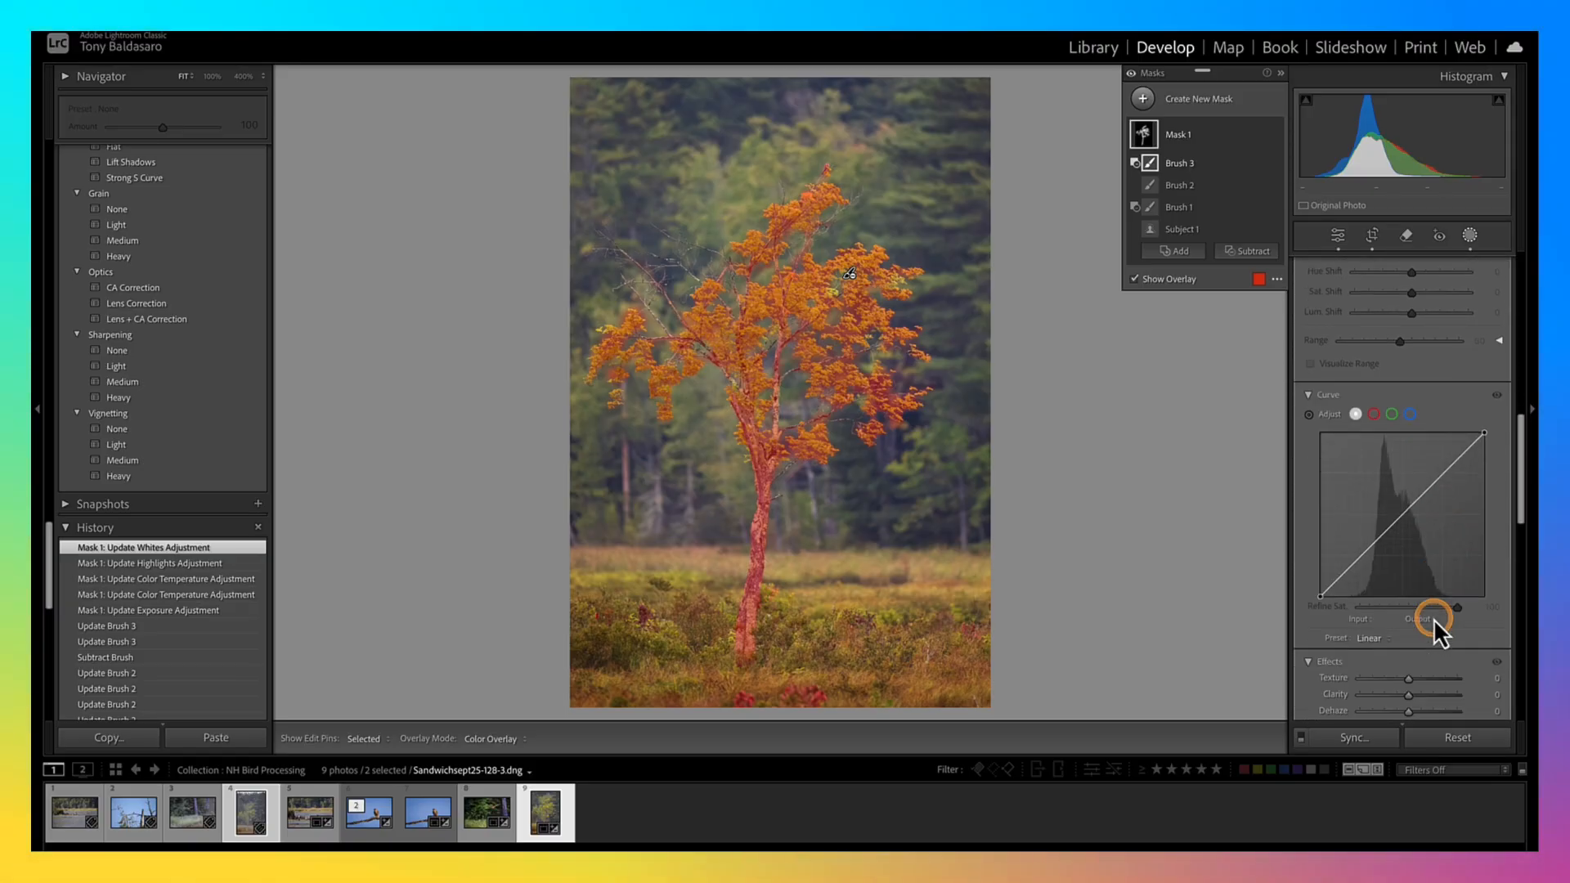
pyautogui.moveTo(1409, 523); pyautogui.dragTo(1411, 525)
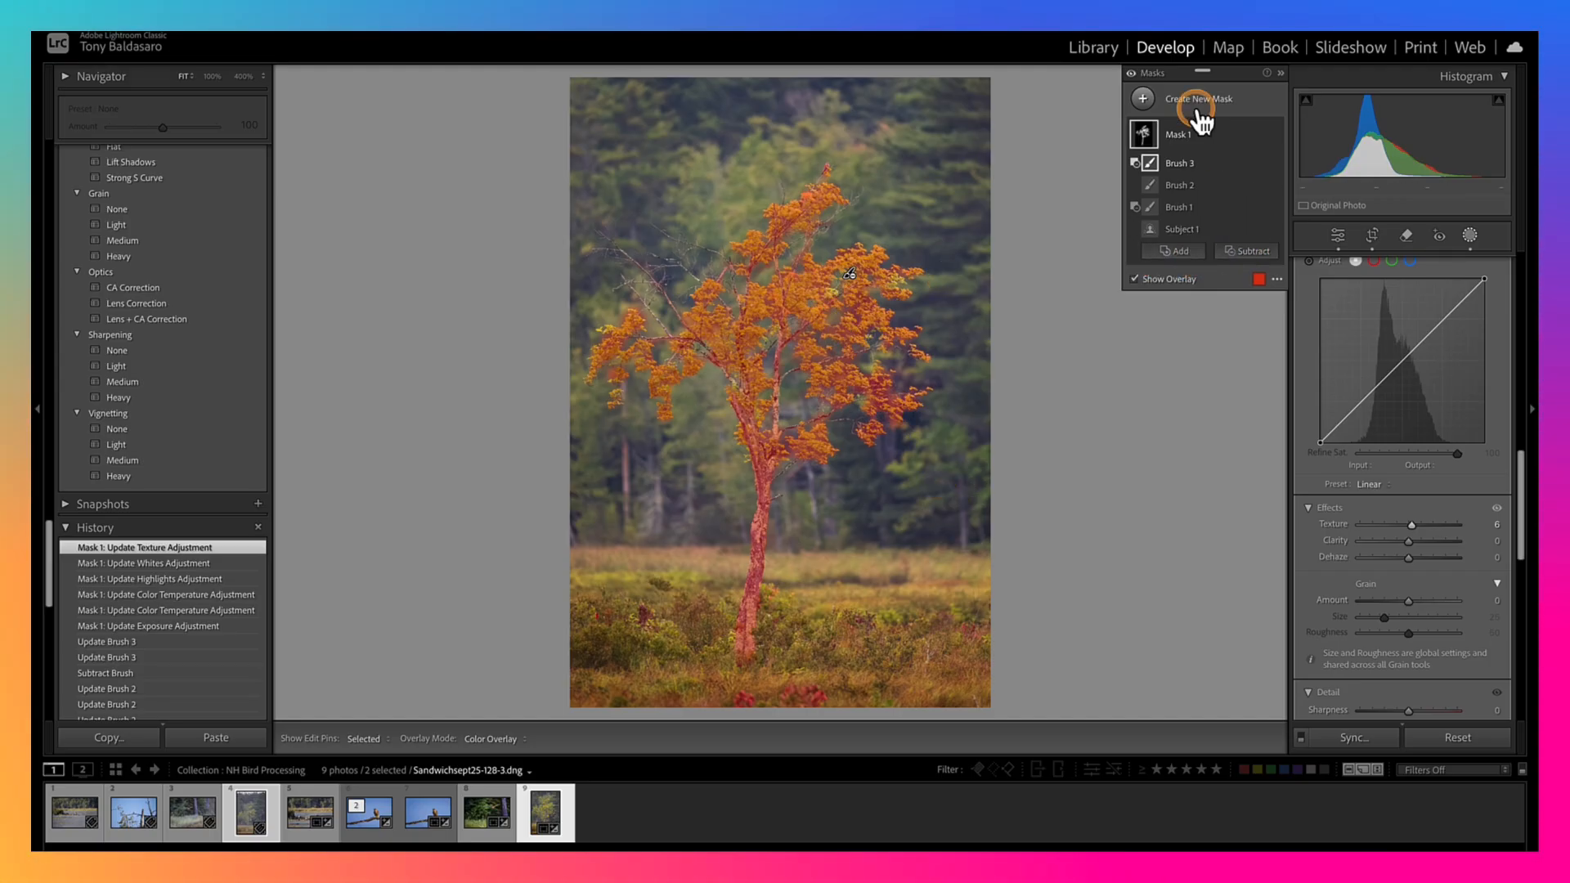
# Duplicate and invert the tree mask, and set the inverted background mask to Exposure -0.15, Shadows -9, Blacks -13 and Temp -4
pyautogui.click(1260, 136)
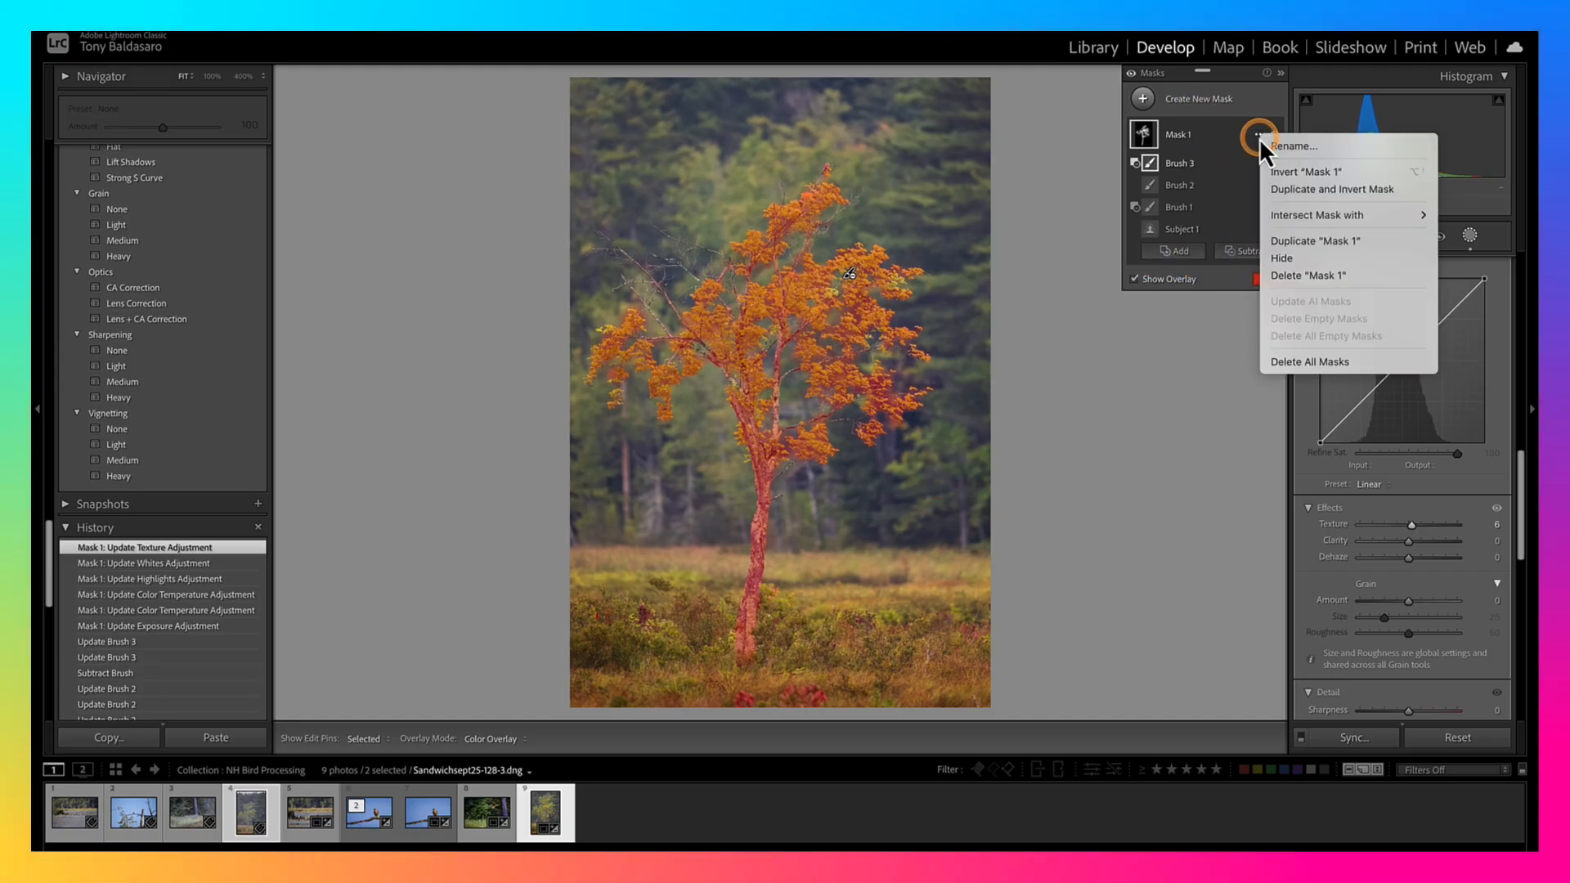
pyautogui.click(1280, 195)
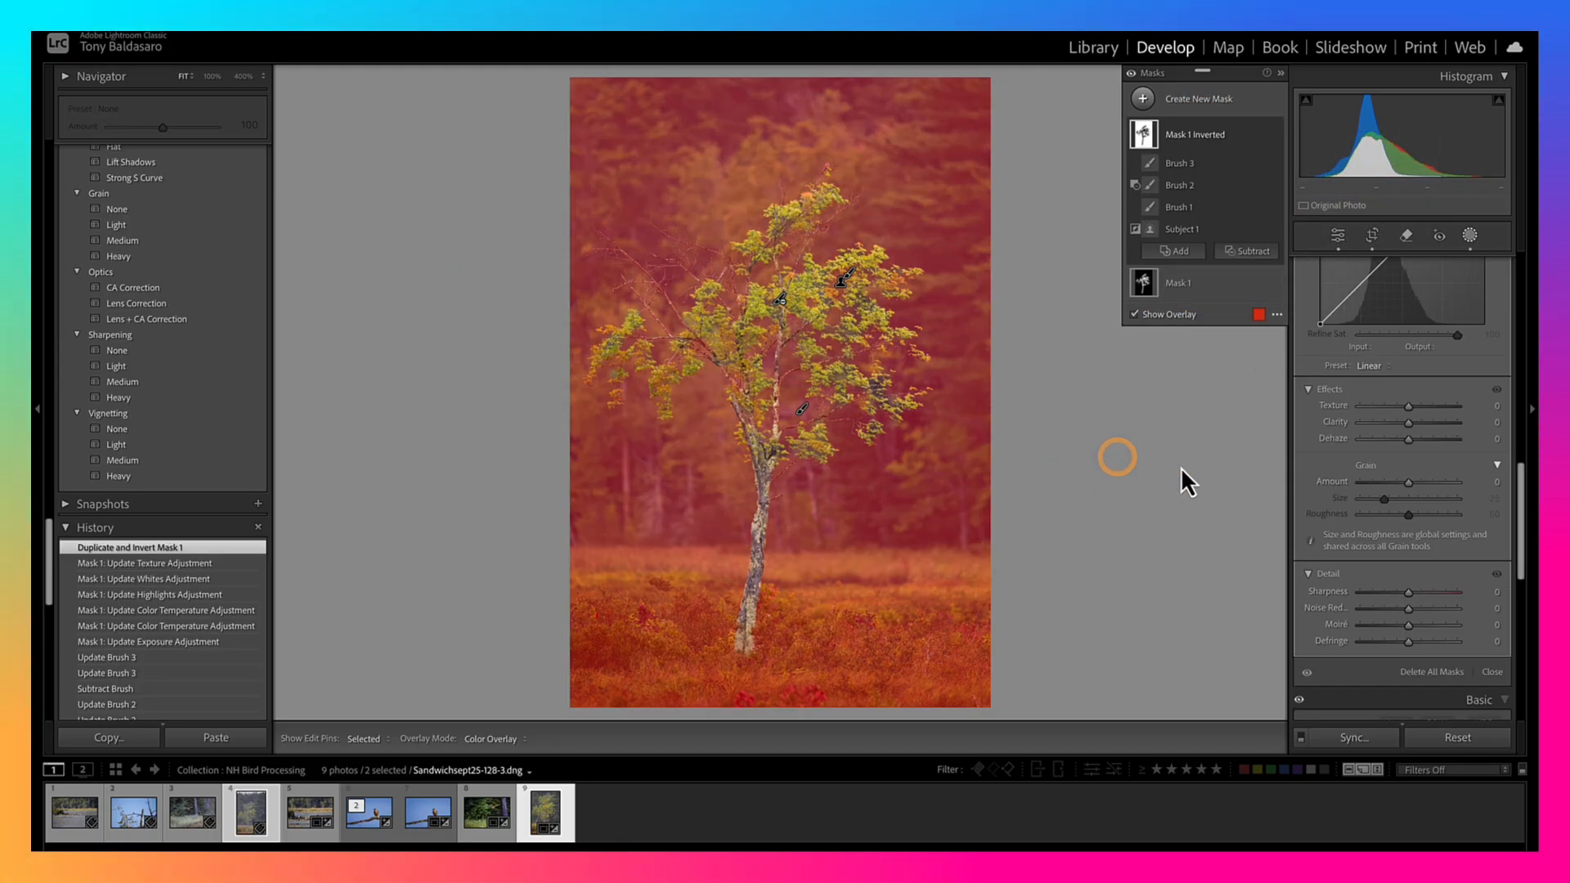
pyautogui.scroll(10, 1426, 586)
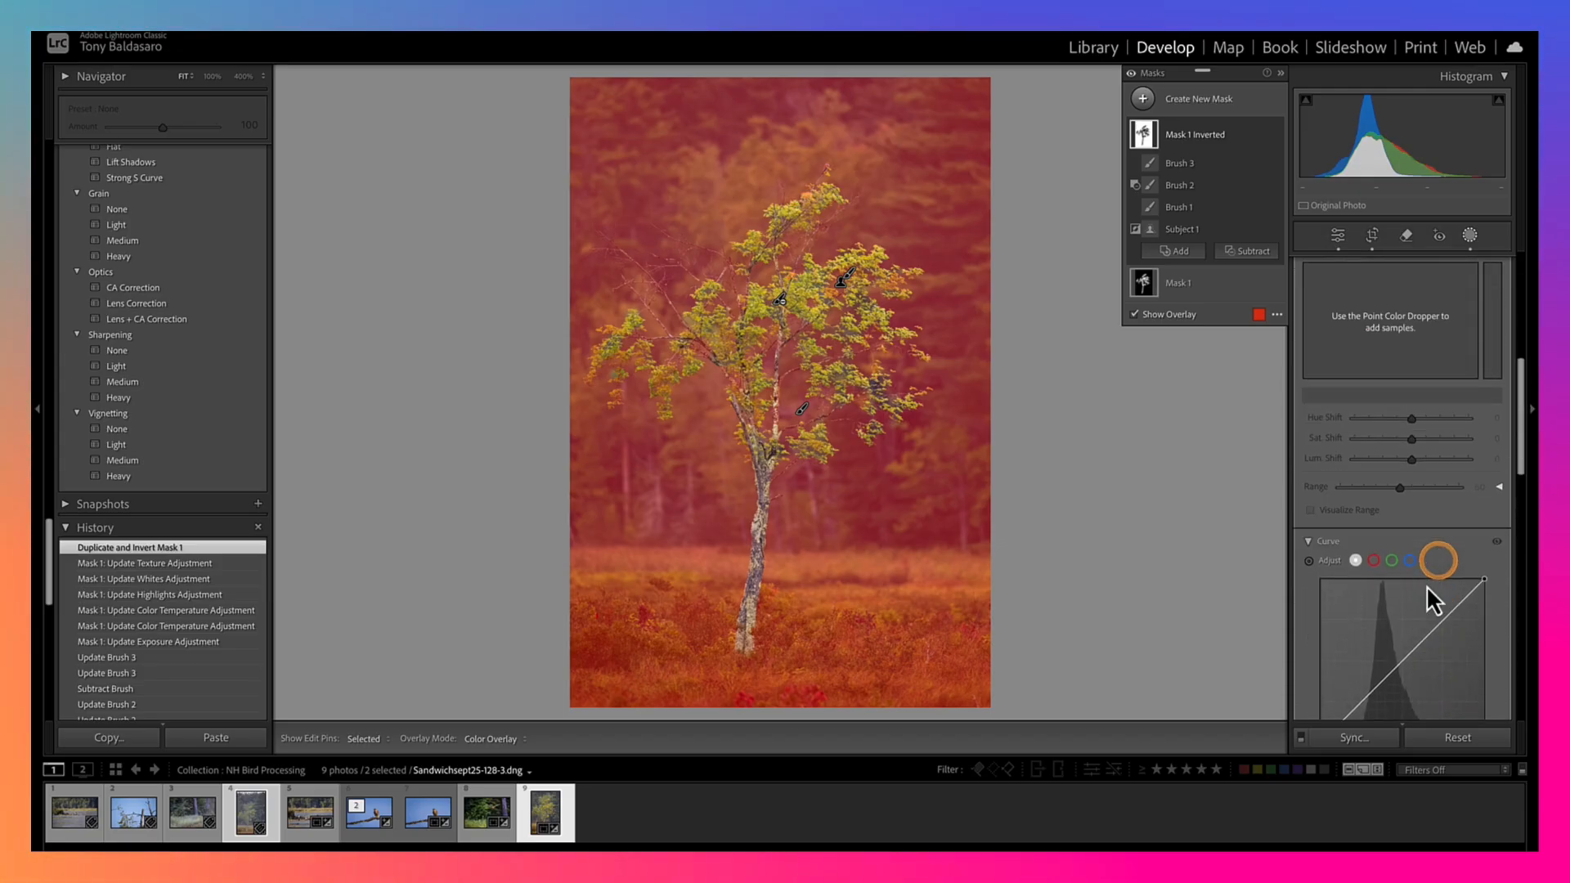
pyautogui.scroll(3, 1405, 419)
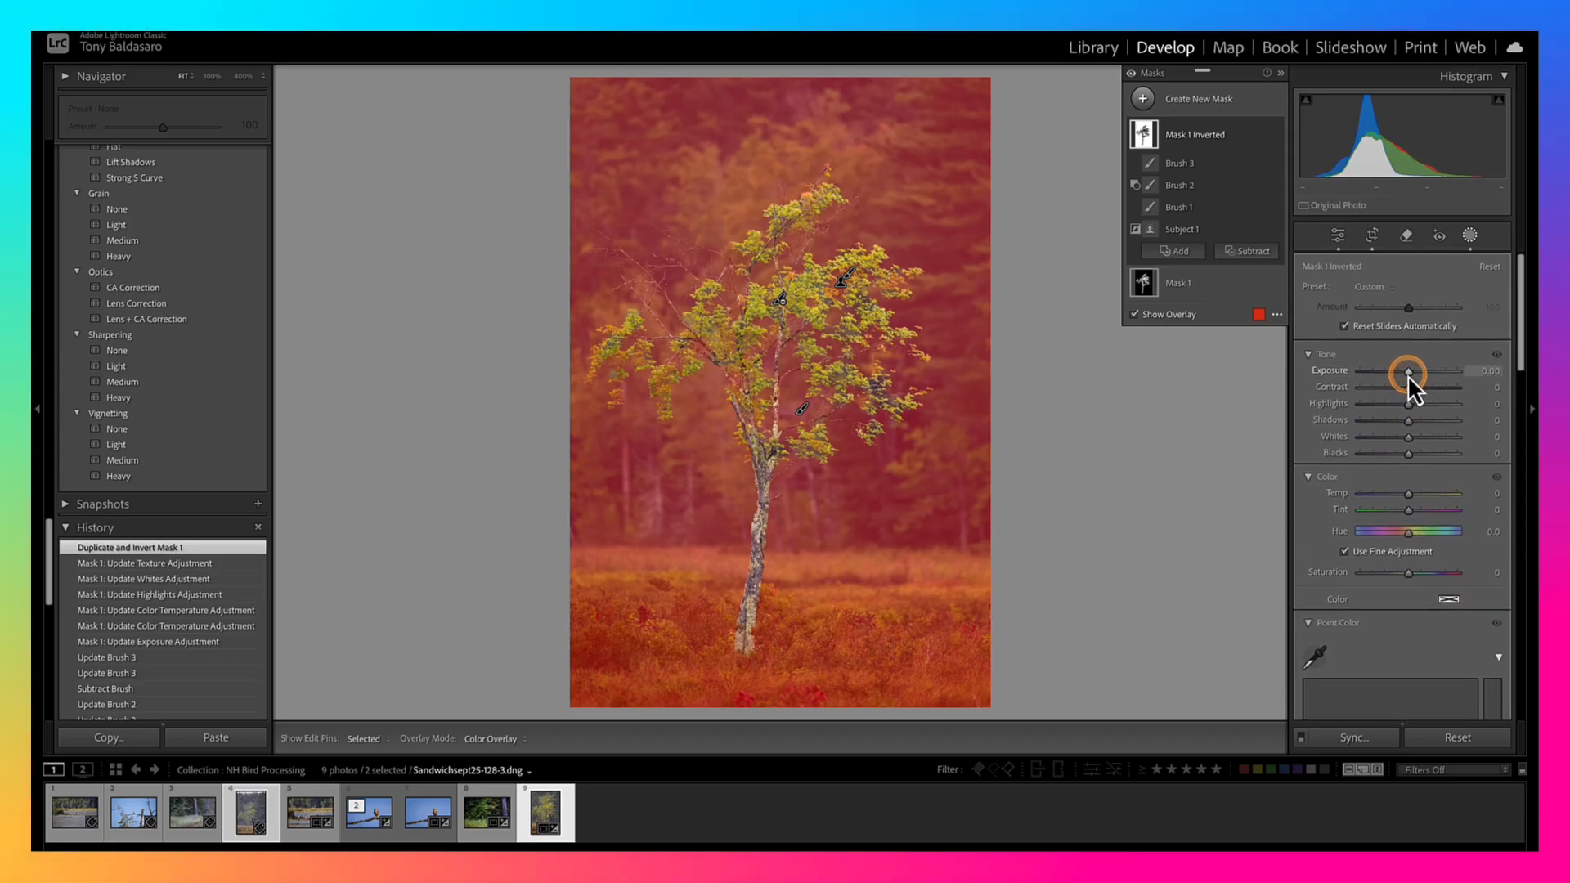
pyautogui.moveTo(1407, 374); pyautogui.dragTo(1408, 375)
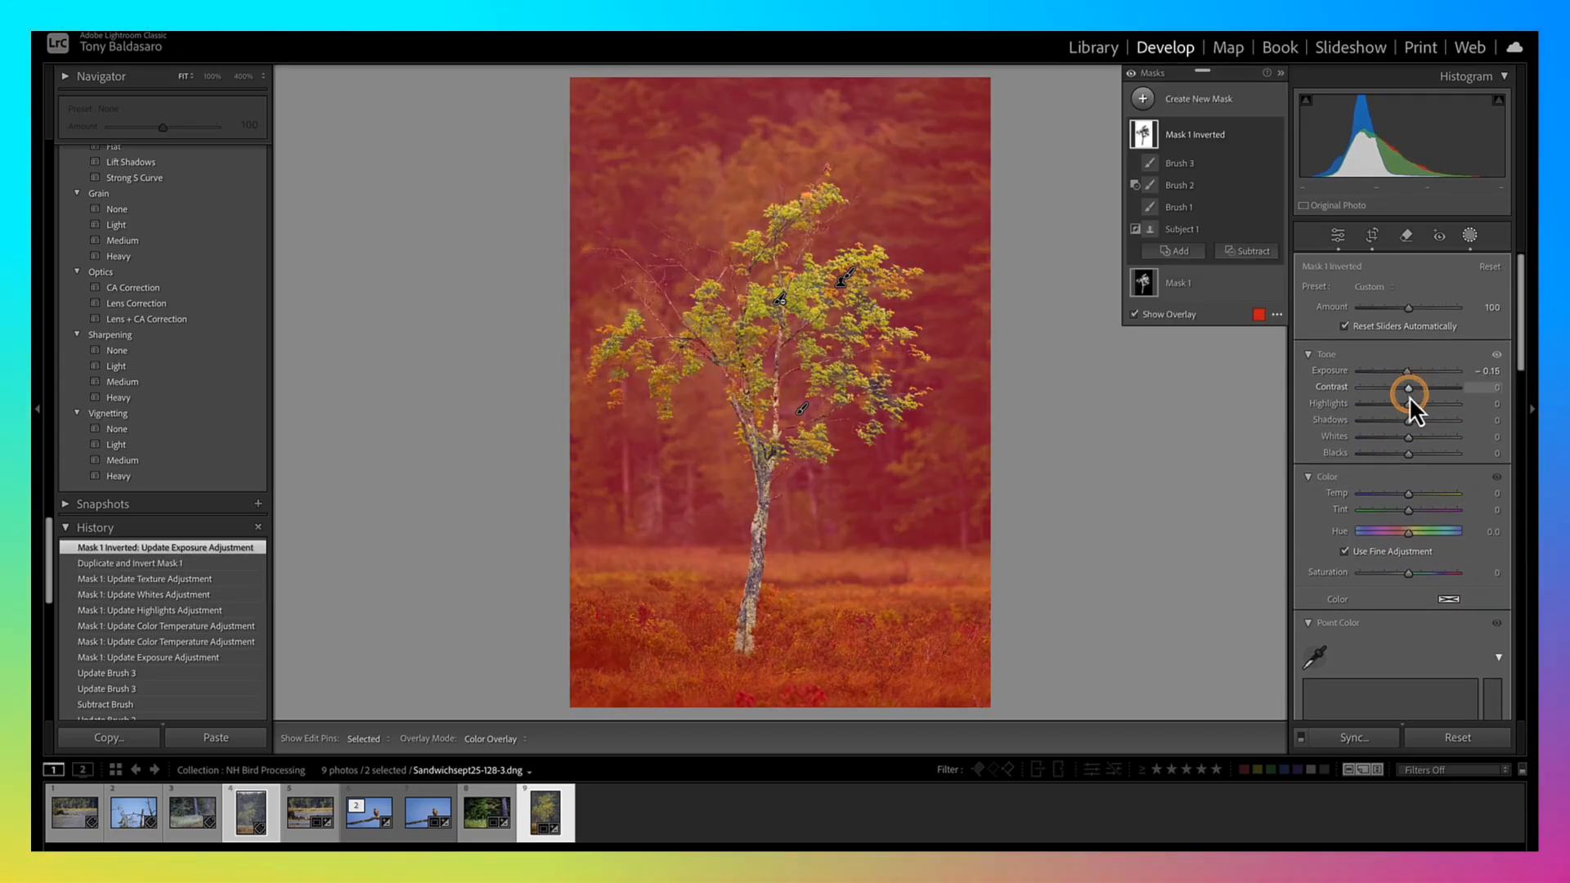
pyautogui.moveTo(1407, 426); pyautogui.dragTo(1410, 498)
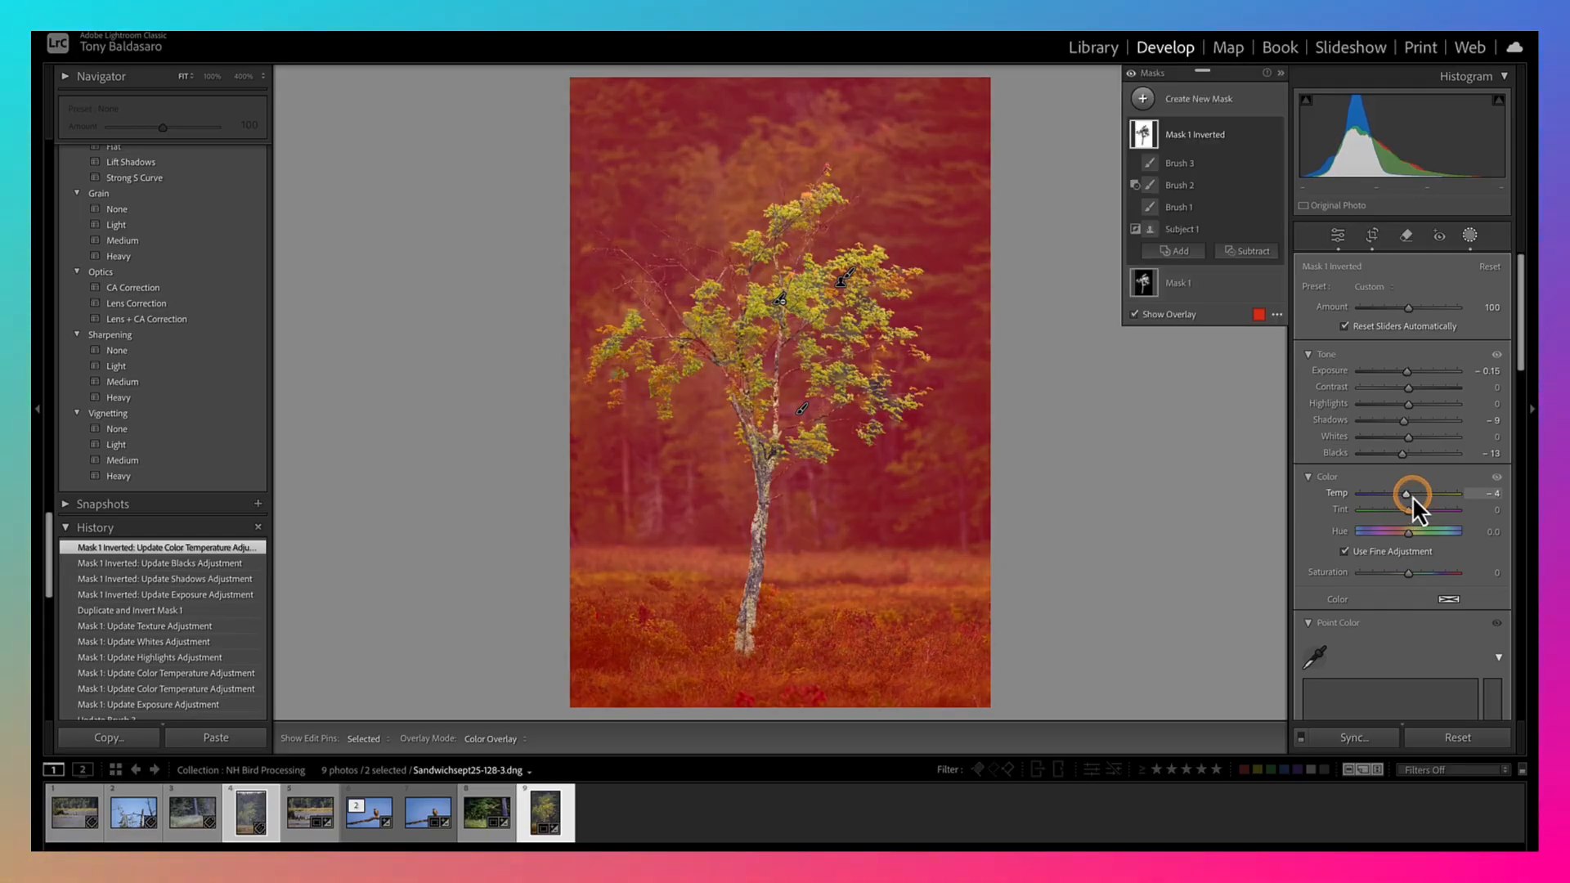
pyautogui.click(1470, 237)
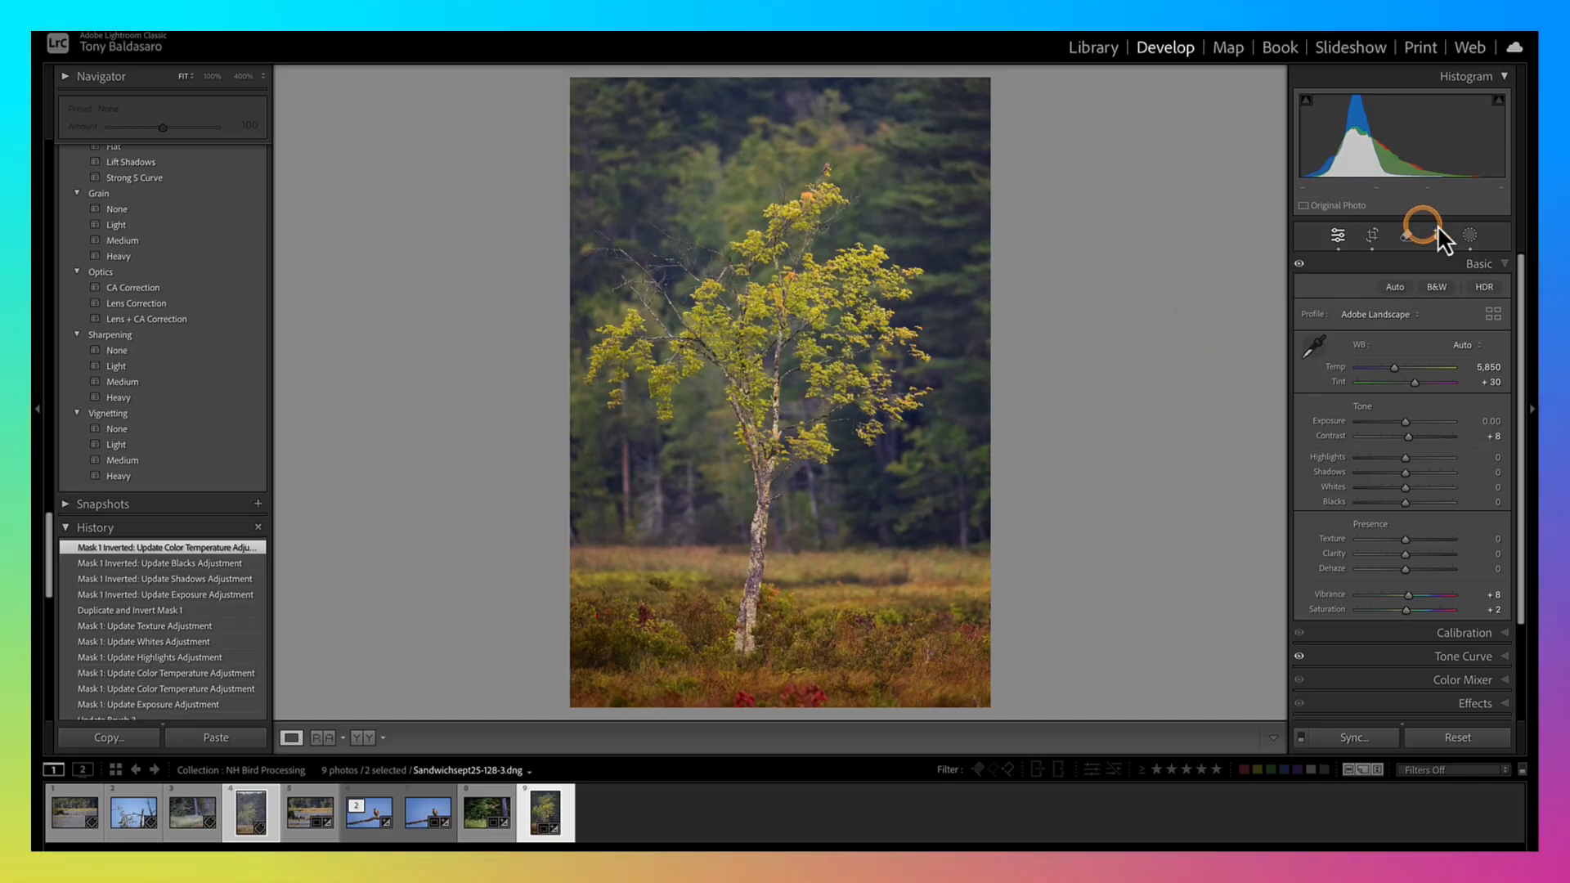
# Add a large radial gradient mask centred on the tree's crown, with Exposure 0.22 and Temp 7
pyautogui.click(1472, 237)
pyautogui.click(1196, 100)
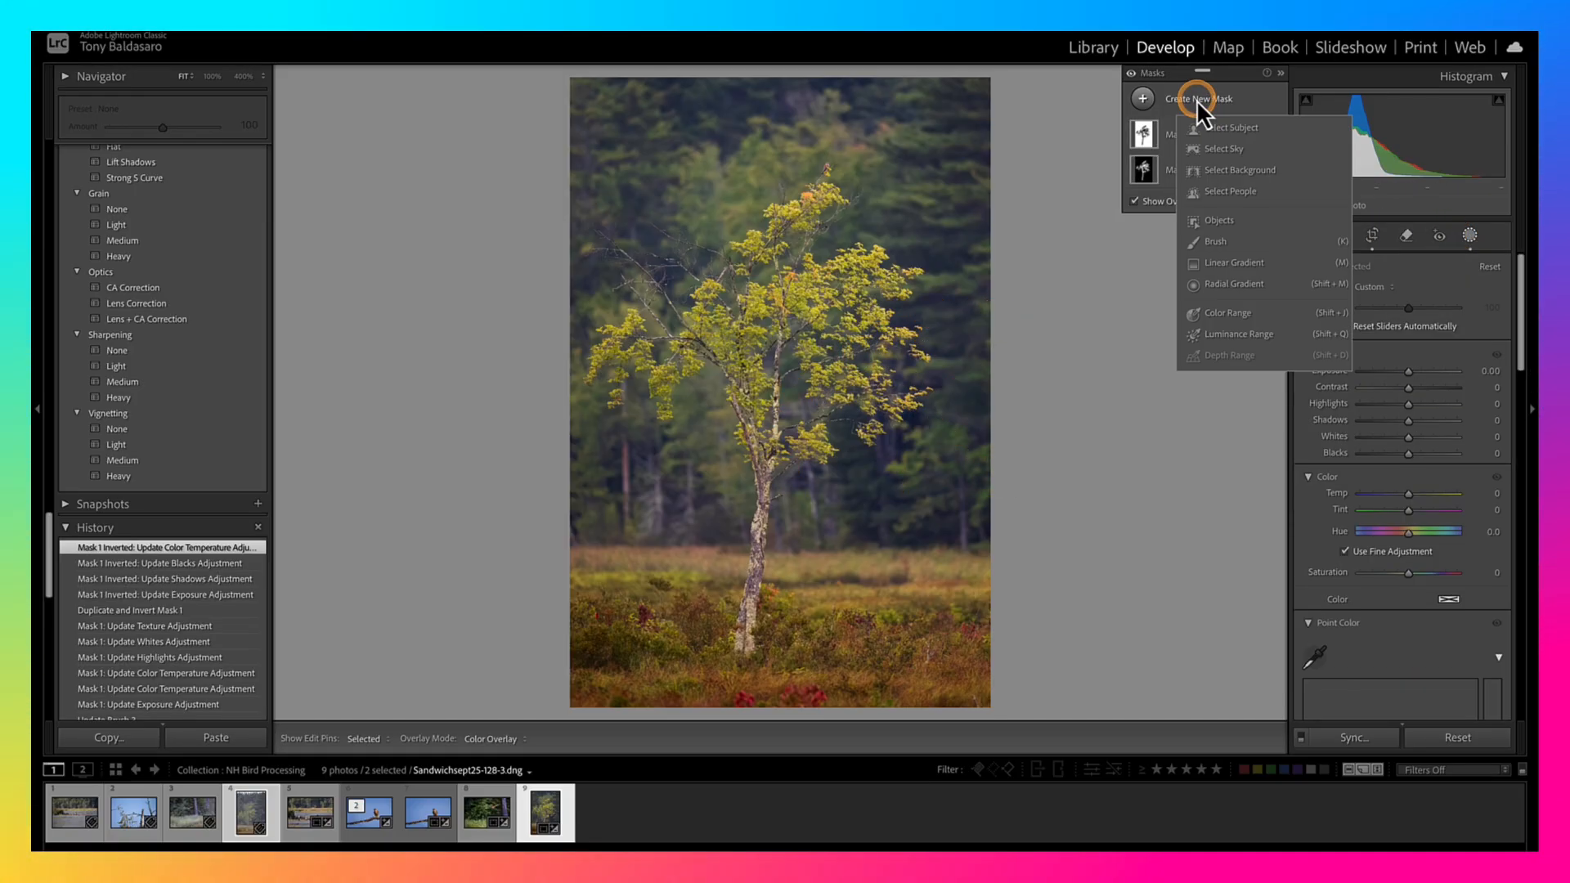
pyautogui.click(1219, 285)
pyautogui.moveTo(778, 354); pyautogui.dragTo(1069, 580)
pyautogui.click(1425, 433)
pyautogui.moveTo(1411, 419); pyautogui.dragTo(1414, 420)
pyautogui.moveTo(1411, 543); pyautogui.dragTo(1416, 543)
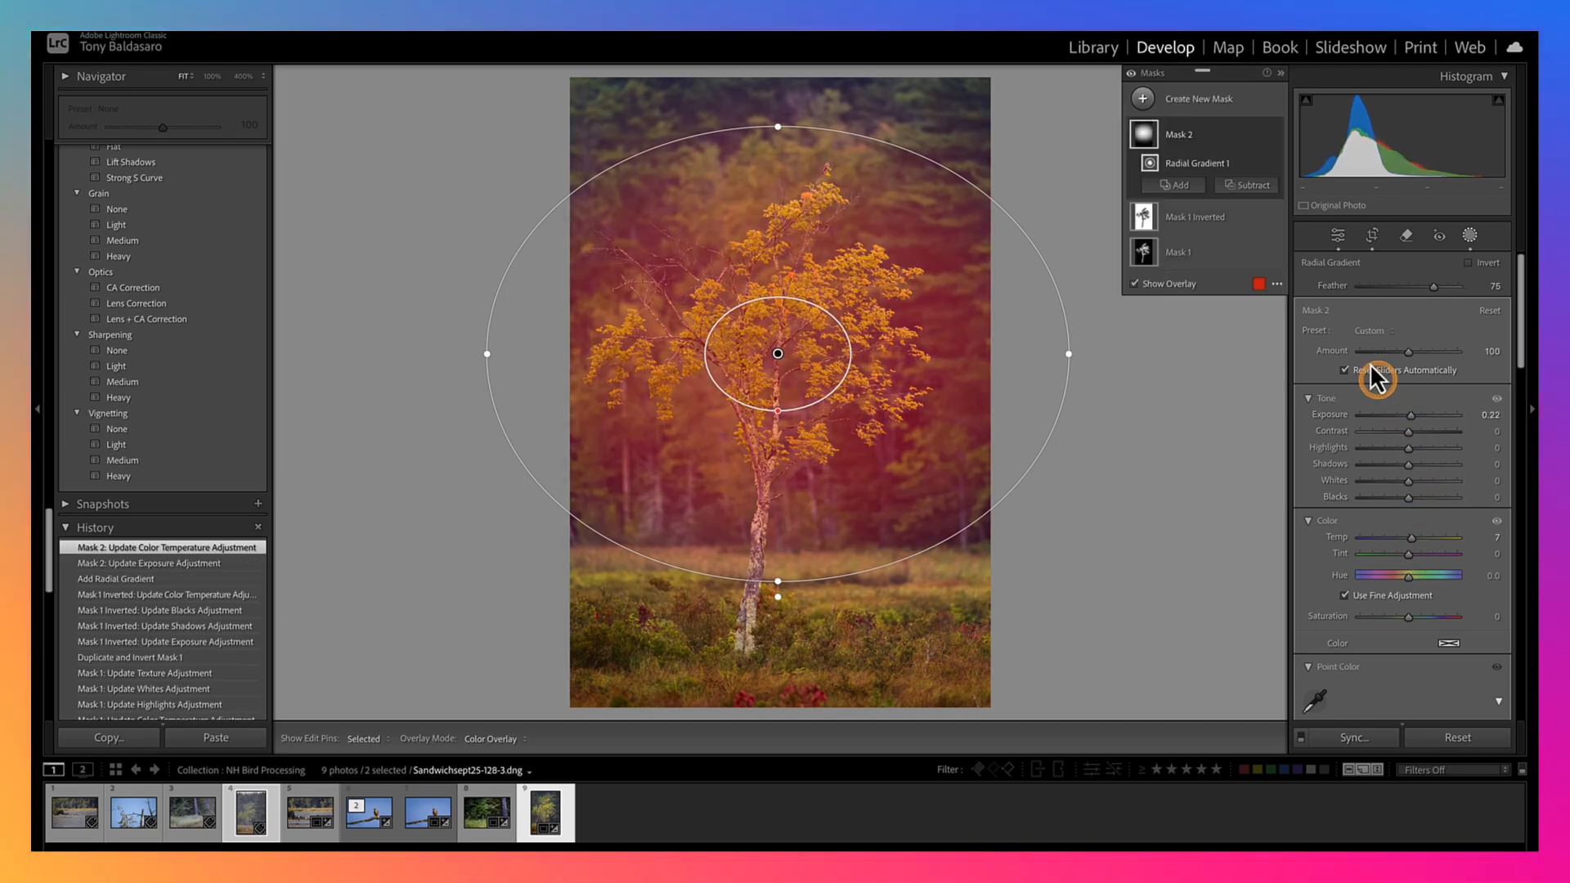
# Leave masking and set the whole photo's Exposure to -0.30
pyautogui.click(1469, 237)
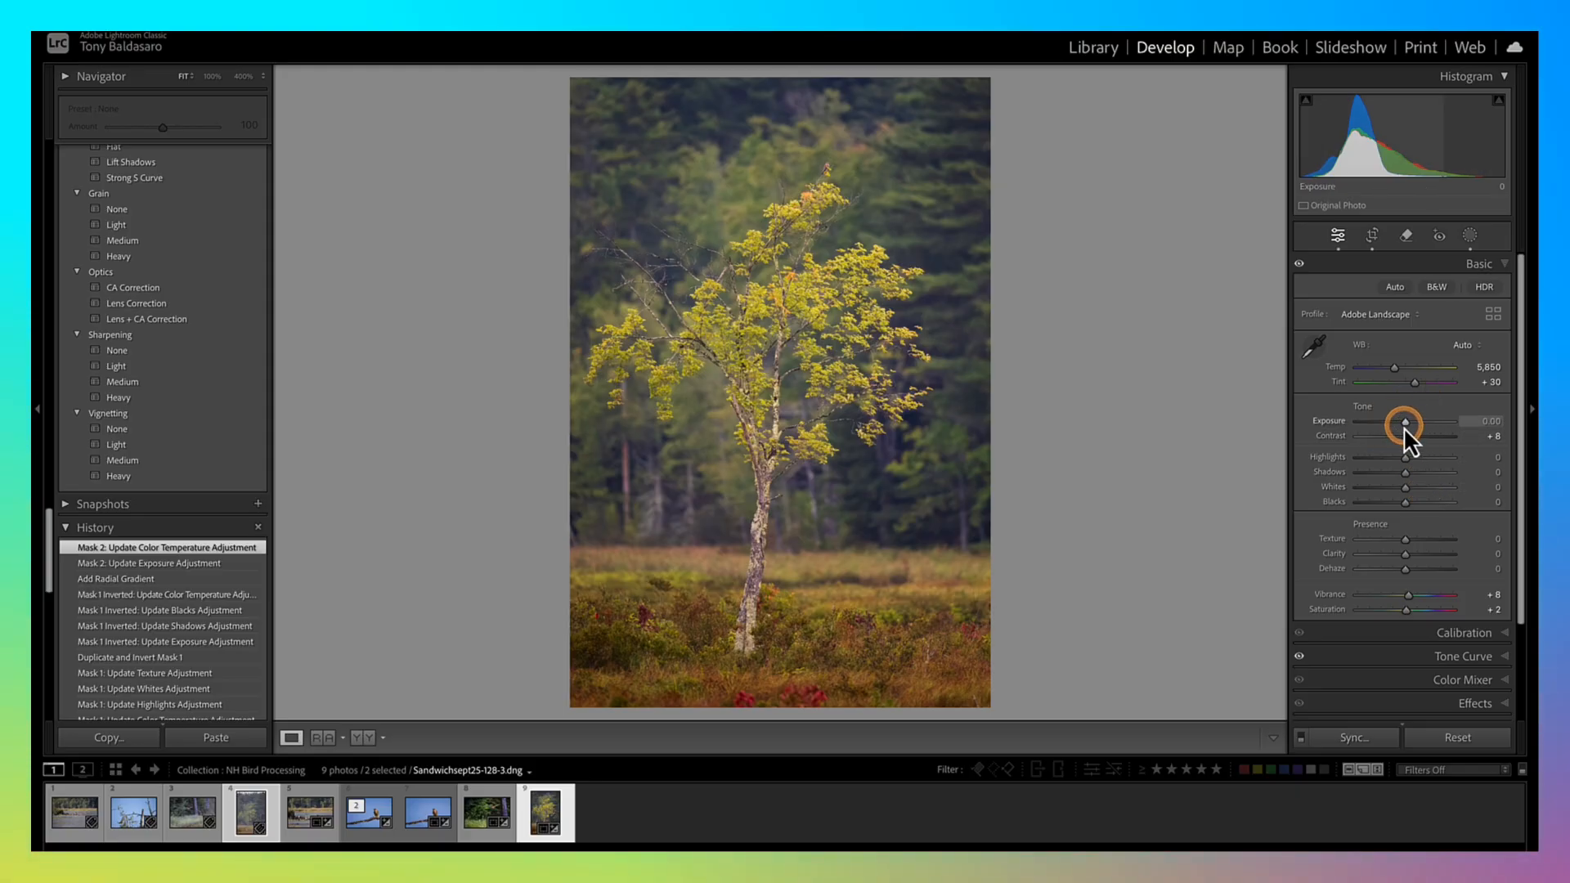
pyautogui.moveTo(1402, 427); pyautogui.dragTo(1400, 425)
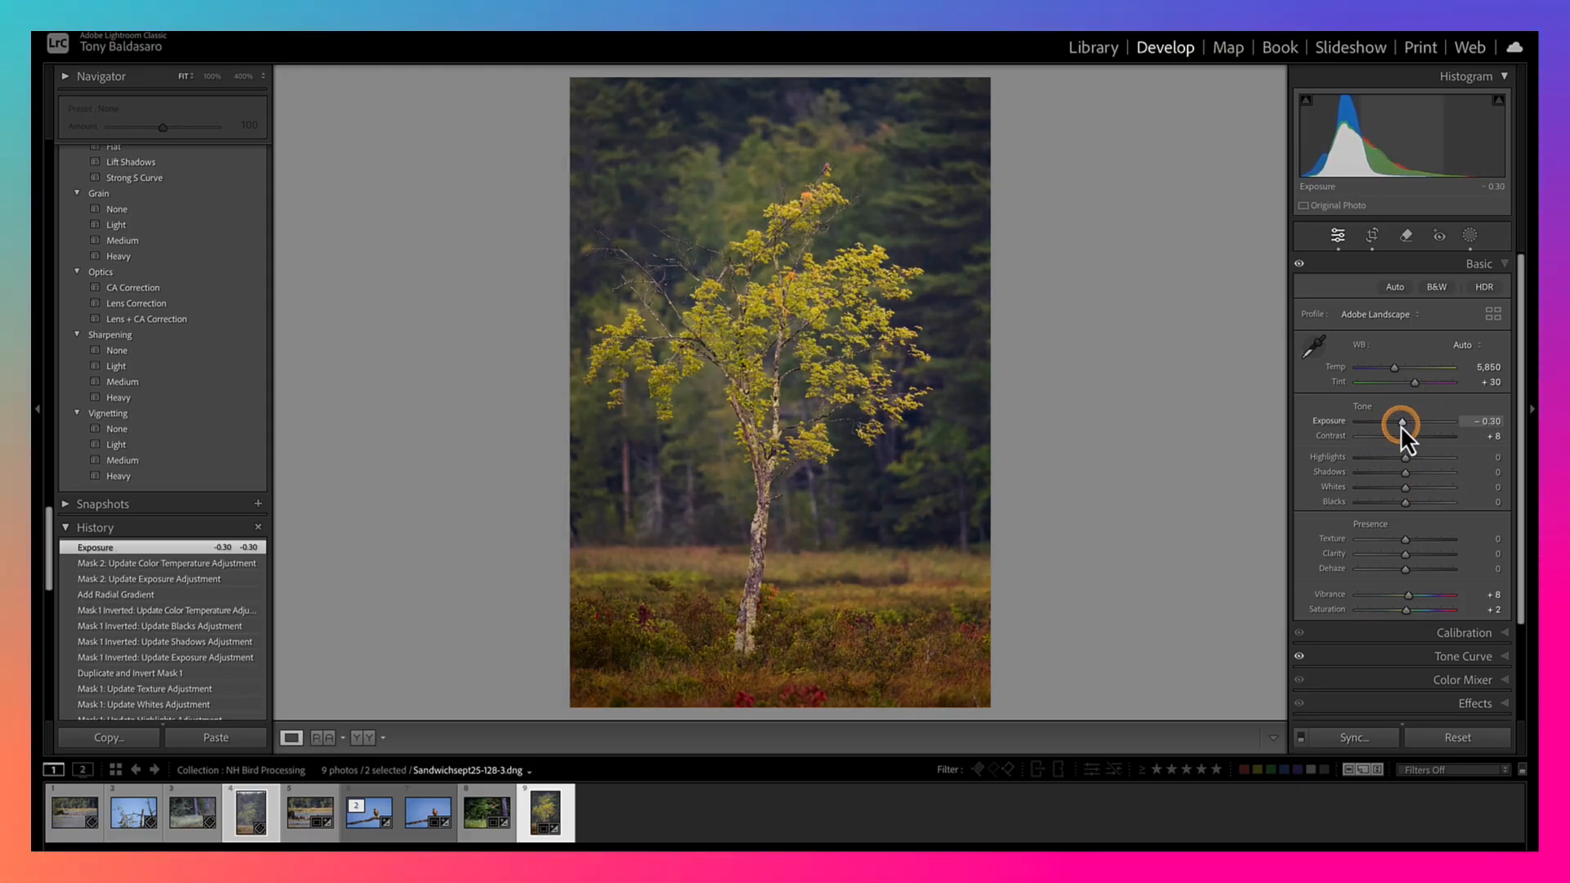
# Add a linear gradient mask over the meadow in the foreground, fading out just above the grass line, and tighten its transition
pyautogui.click(1470, 234)
pyautogui.click(1209, 96)
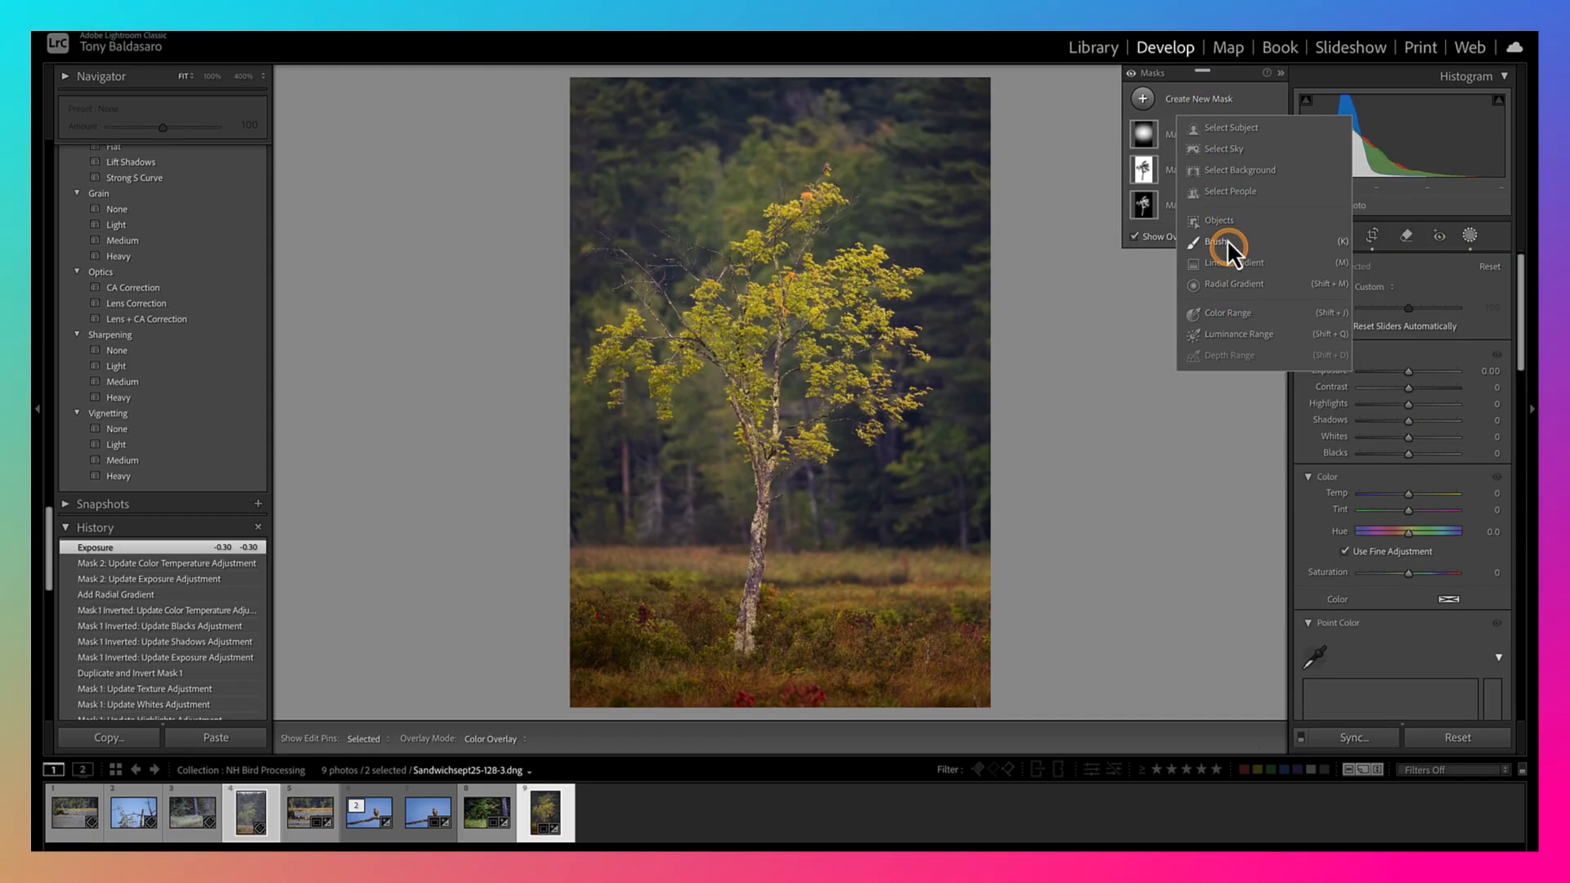
pyautogui.click(1224, 269)
pyautogui.moveTo(876, 635); pyautogui.dragTo(850, 506)
pyautogui.click(851, 635)
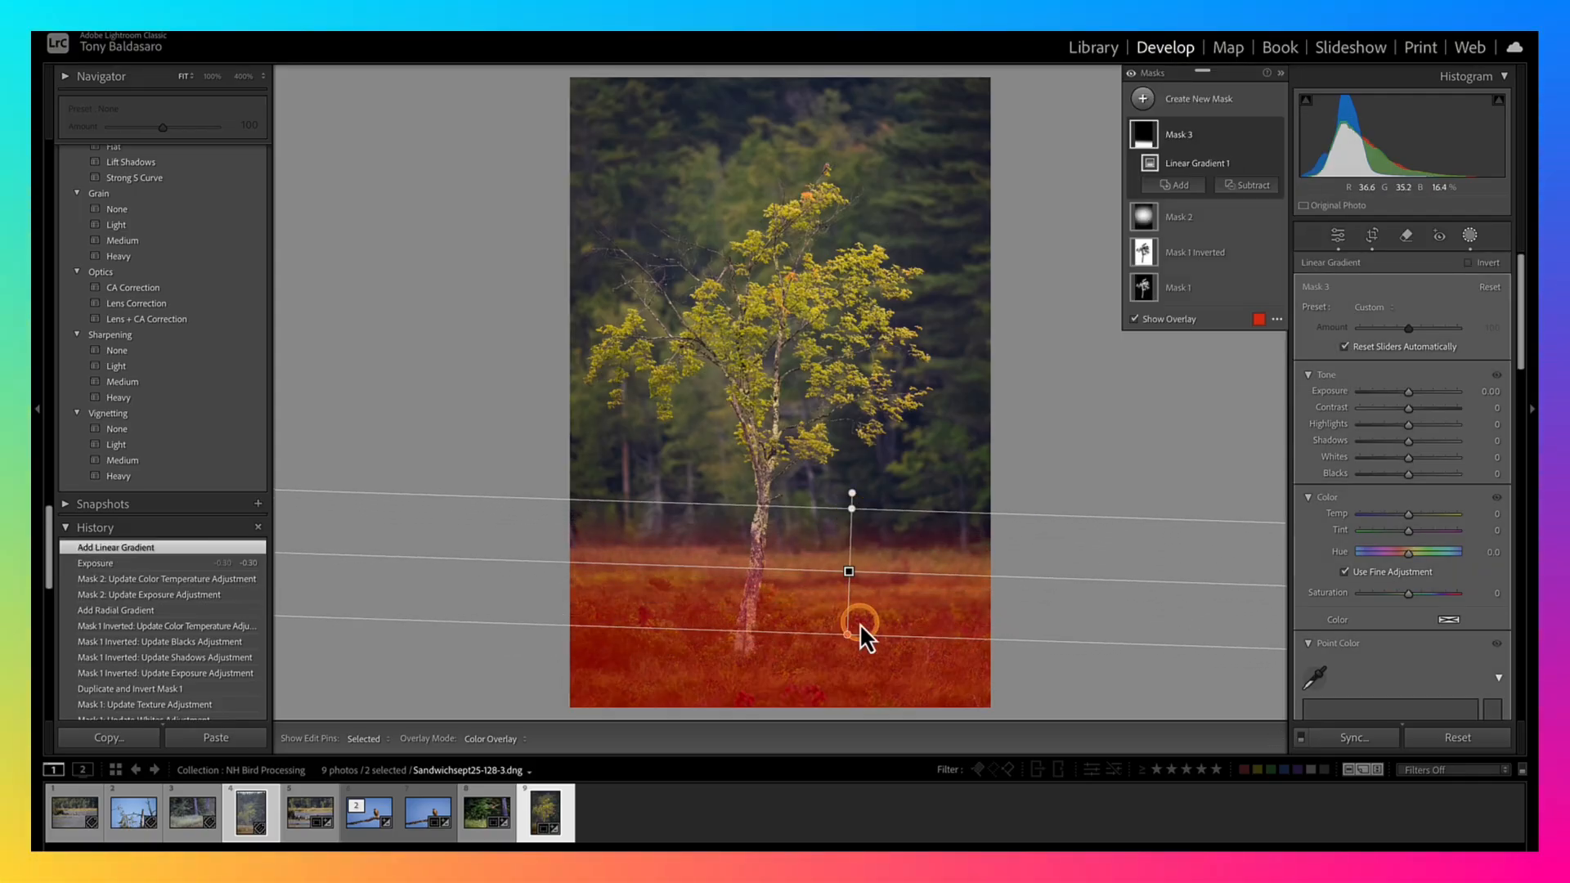
pyautogui.moveTo(848, 635); pyautogui.dragTo(848, 600)
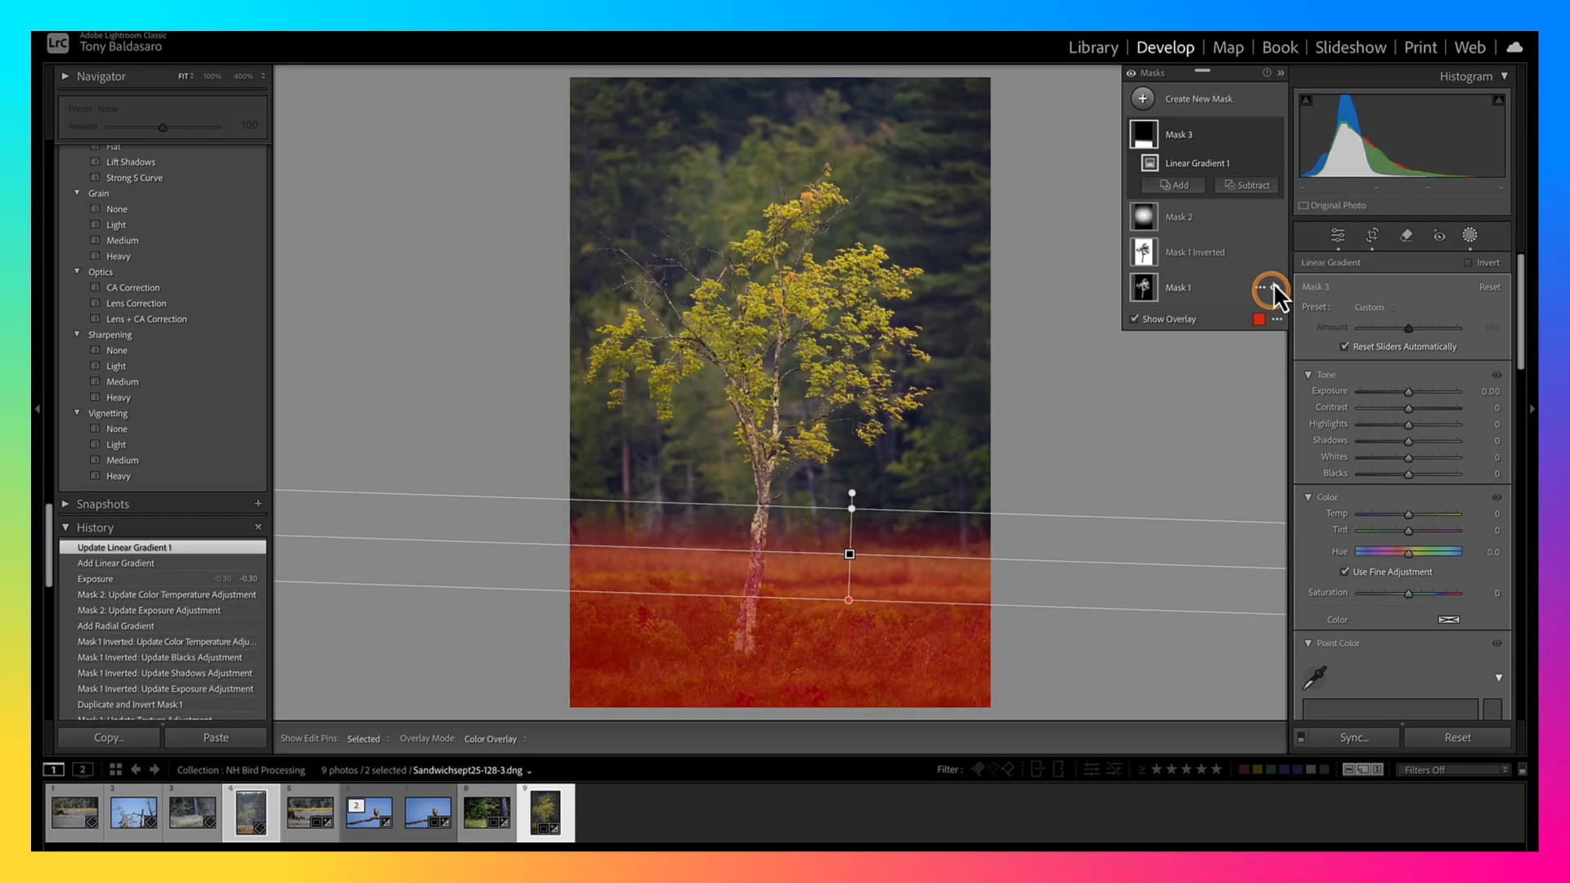
# Subtract the tree trunk and its base from the meadow gradient mask using two object selections
pyautogui.click(1238, 185)
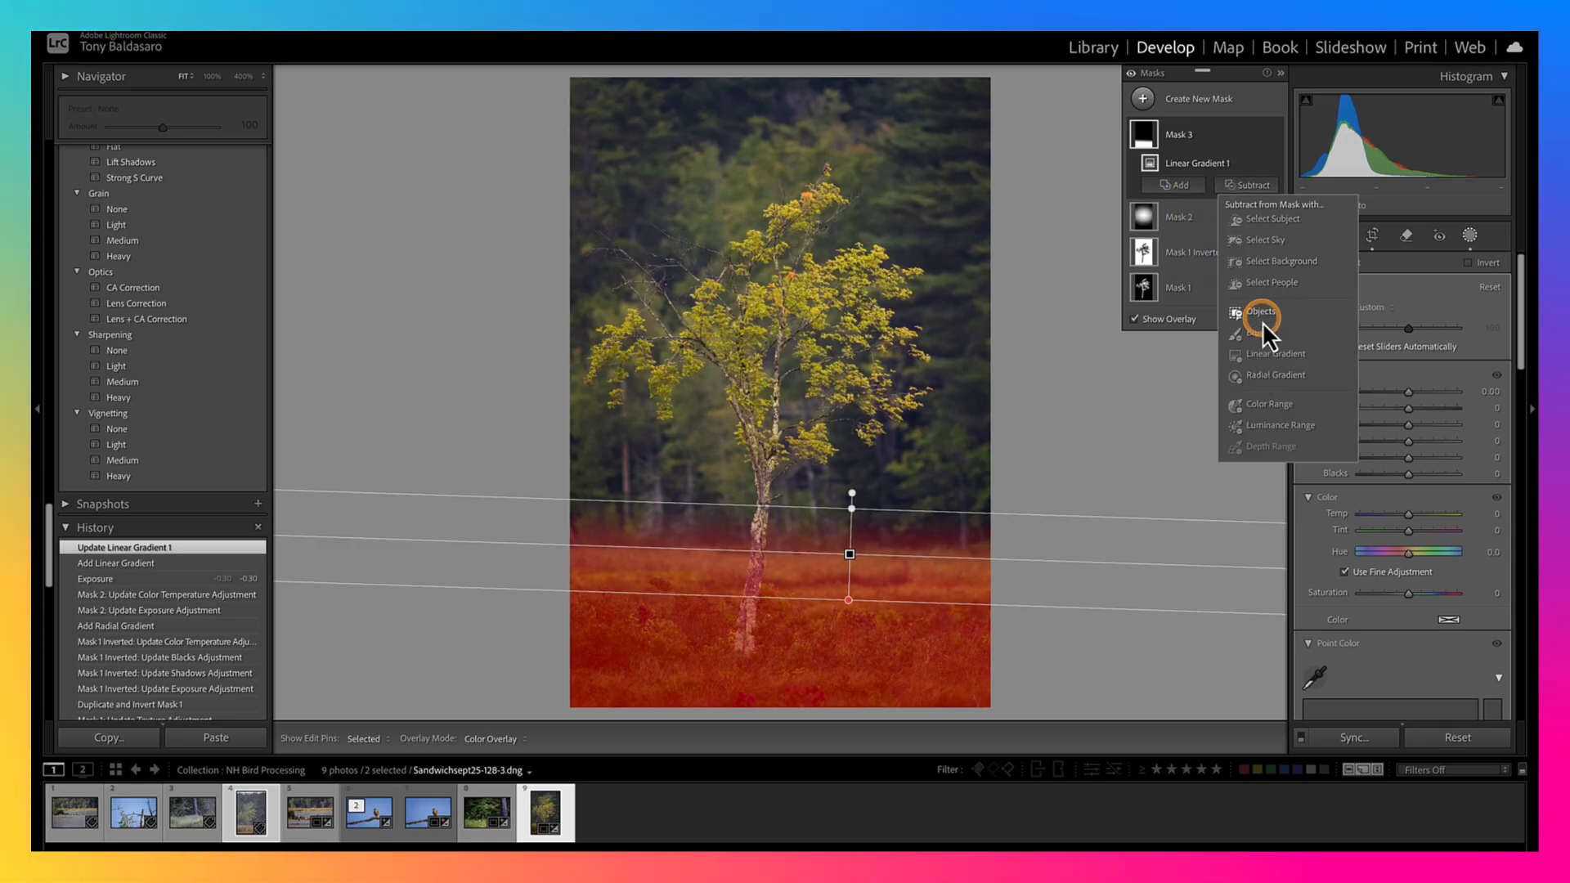
pyautogui.click(1261, 315)
pyautogui.moveTo(741, 538)
pyautogui.mouseDown()
pyautogui.moveTo(767, 600)
pyautogui.moveTo(761, 663)
pyautogui.mouseUp()
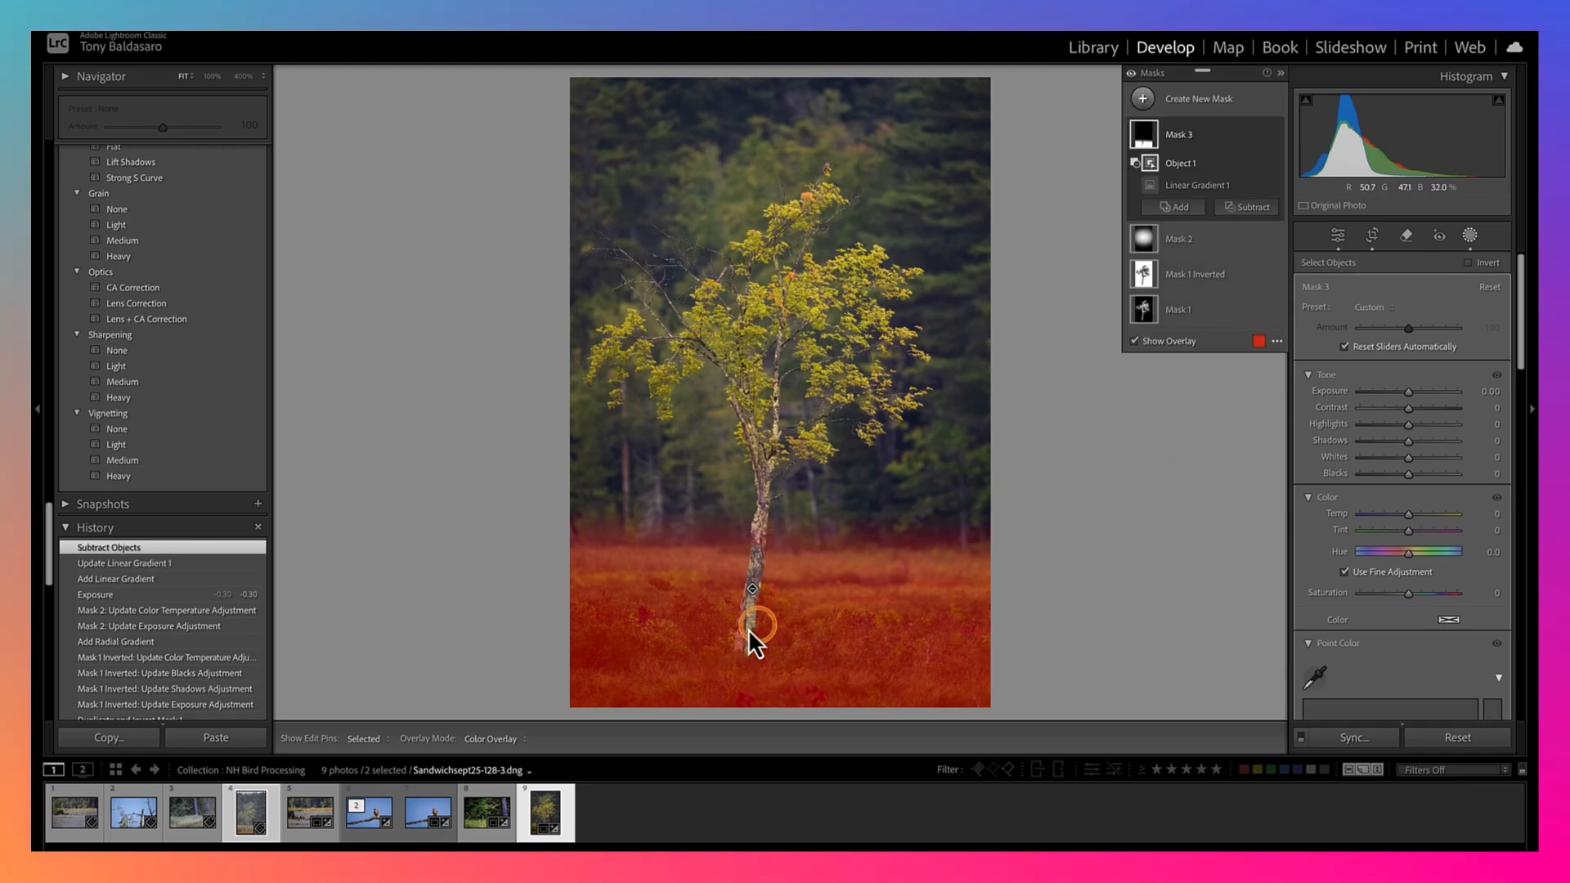
pyautogui.click(1244, 210)
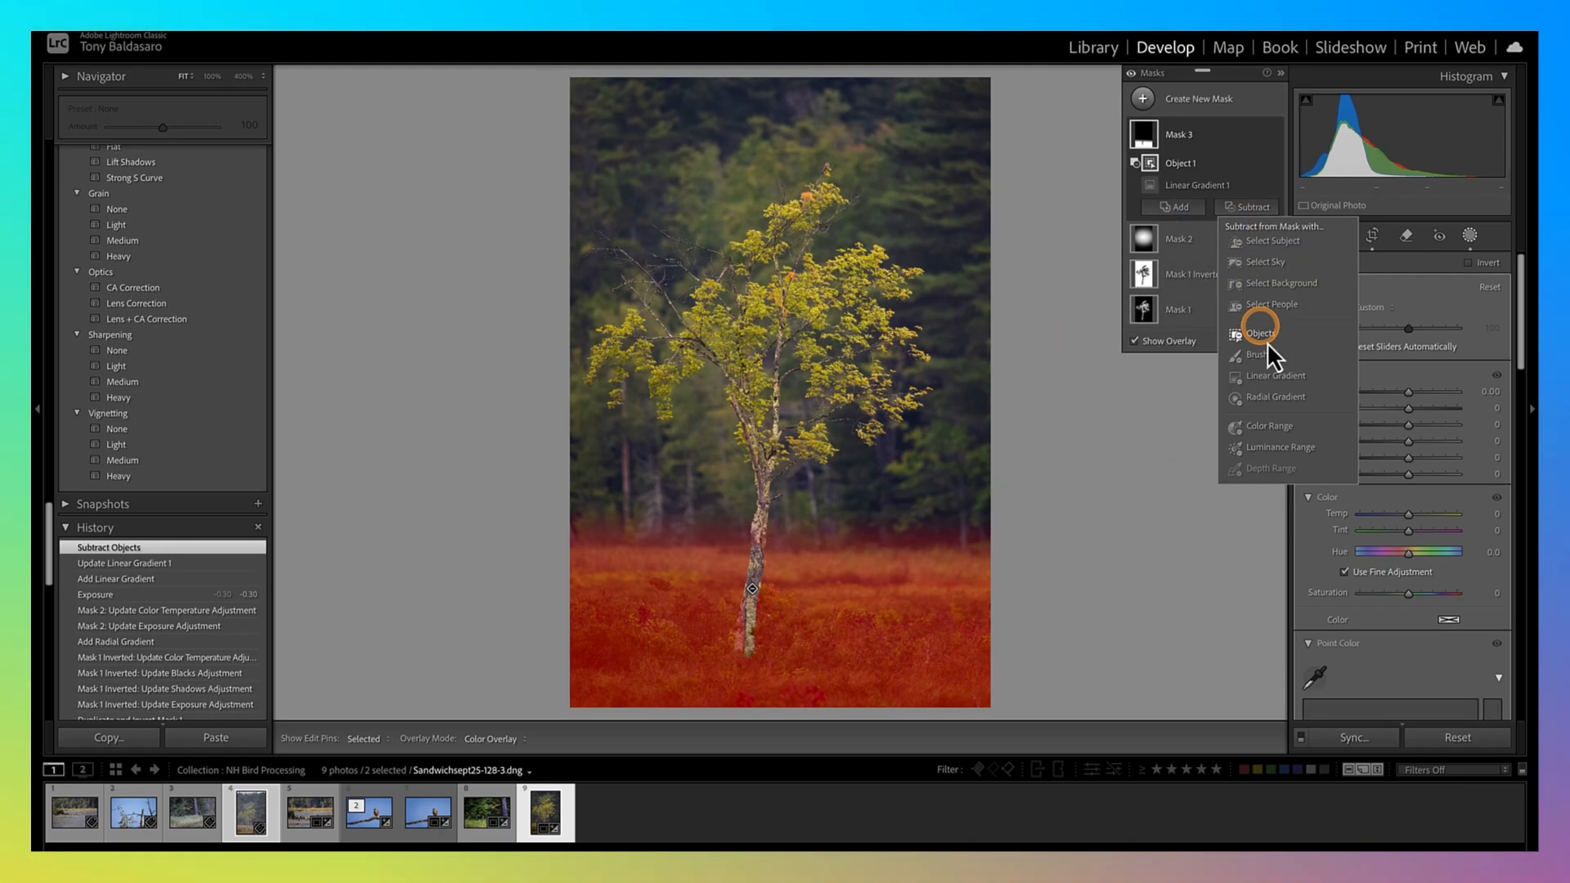
pyautogui.click(1260, 332)
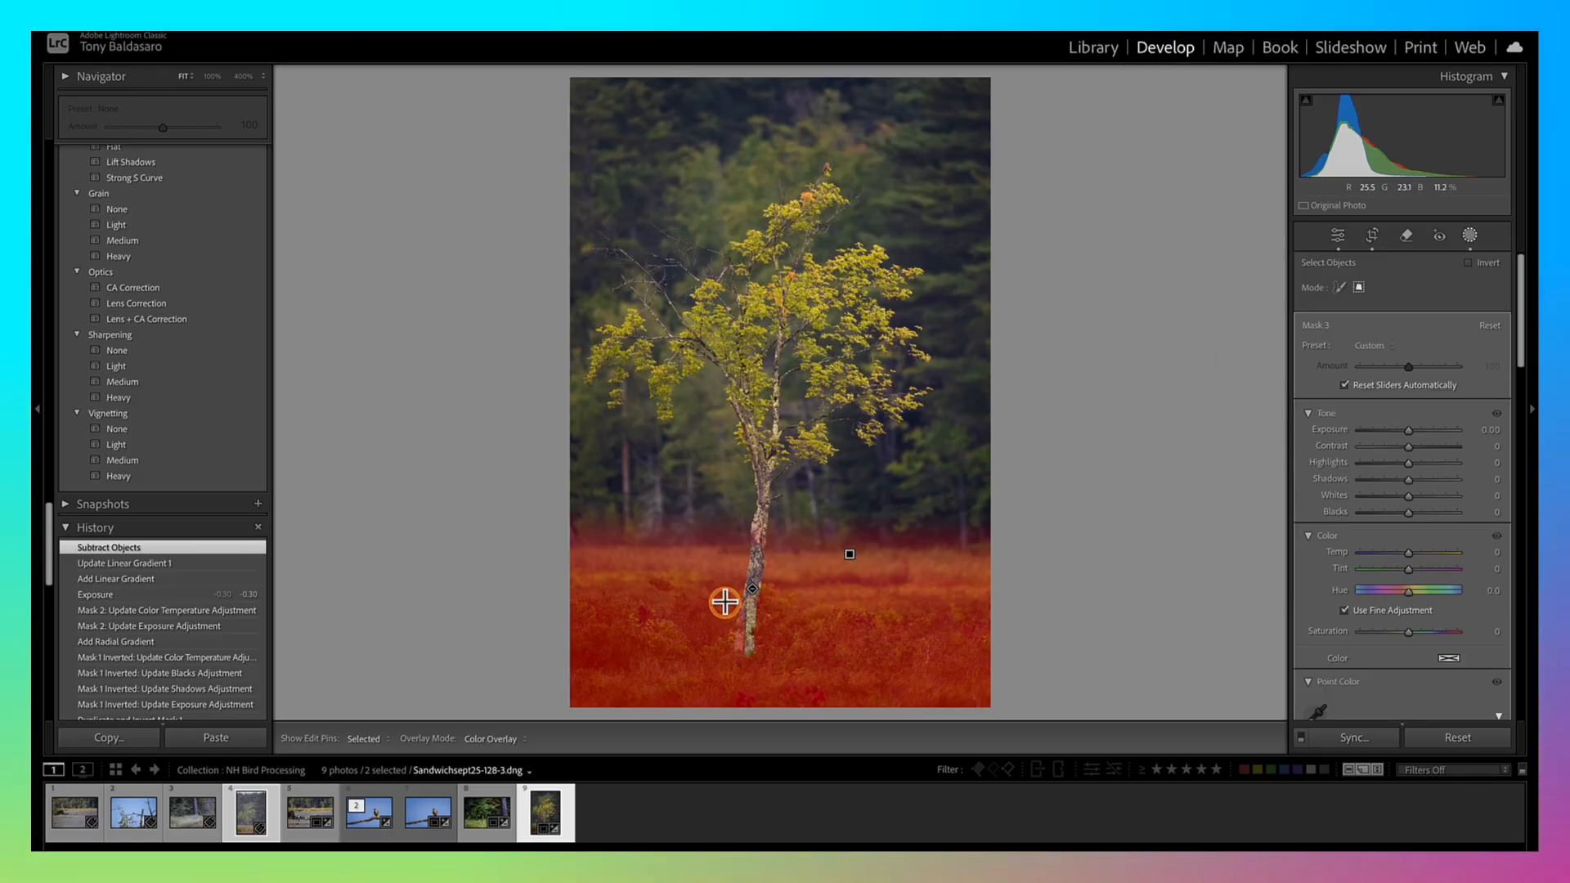
pyautogui.moveTo(758, 638); pyautogui.dragTo(765, 655)
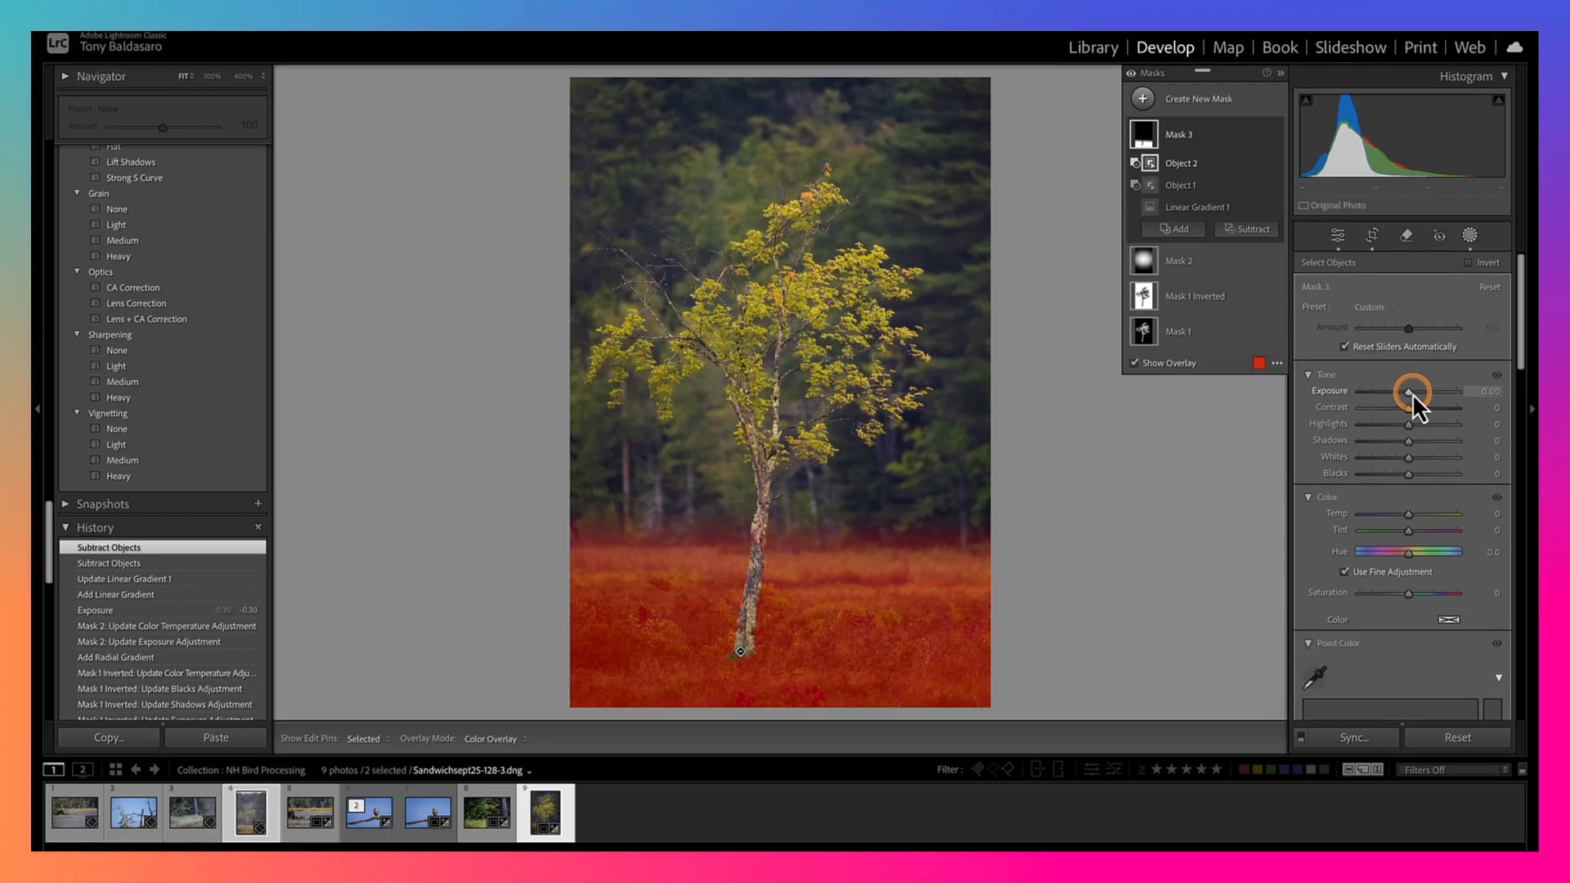
# Set the meadow gradient mask's Exposure to 0.11, Temp to 10, Tint to 8 and Saturation to 24
pyautogui.click(1410, 391)
pyautogui.moveTo(1410, 391); pyautogui.dragTo(1412, 391)
pyautogui.moveTo(1412, 514); pyautogui.dragTo(1416, 533)
pyautogui.scroll(-3, 1415, 543)
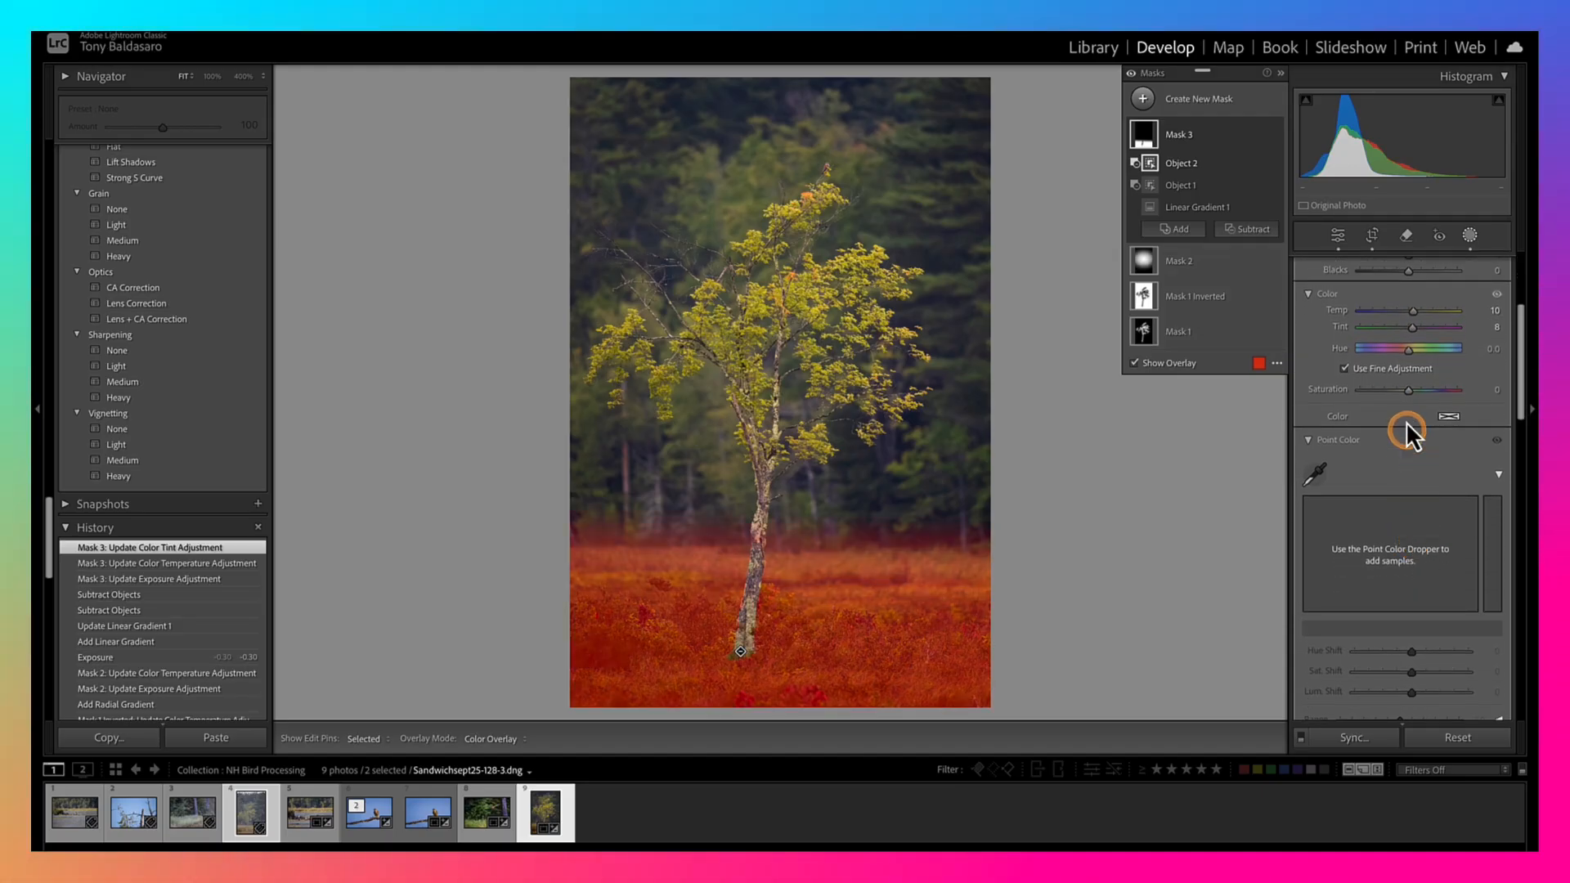
pyautogui.moveTo(1410, 394); pyautogui.dragTo(1421, 388)
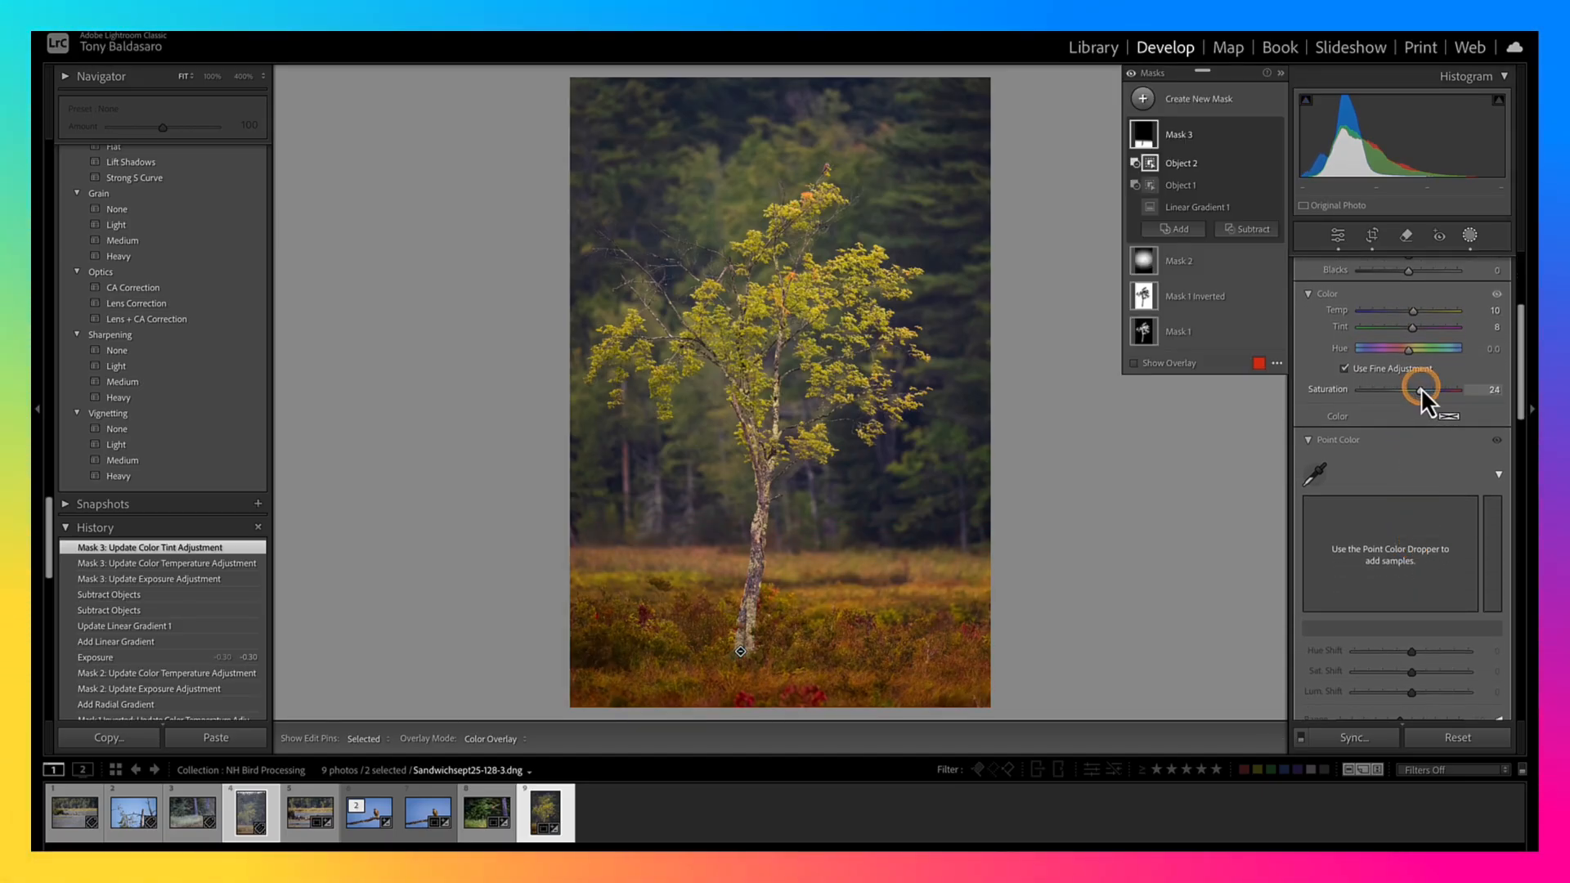
# Set the meadow gradient mask's Contrast to 9 and Exposure to 0.36
pyautogui.scroll(5, 1410, 508)
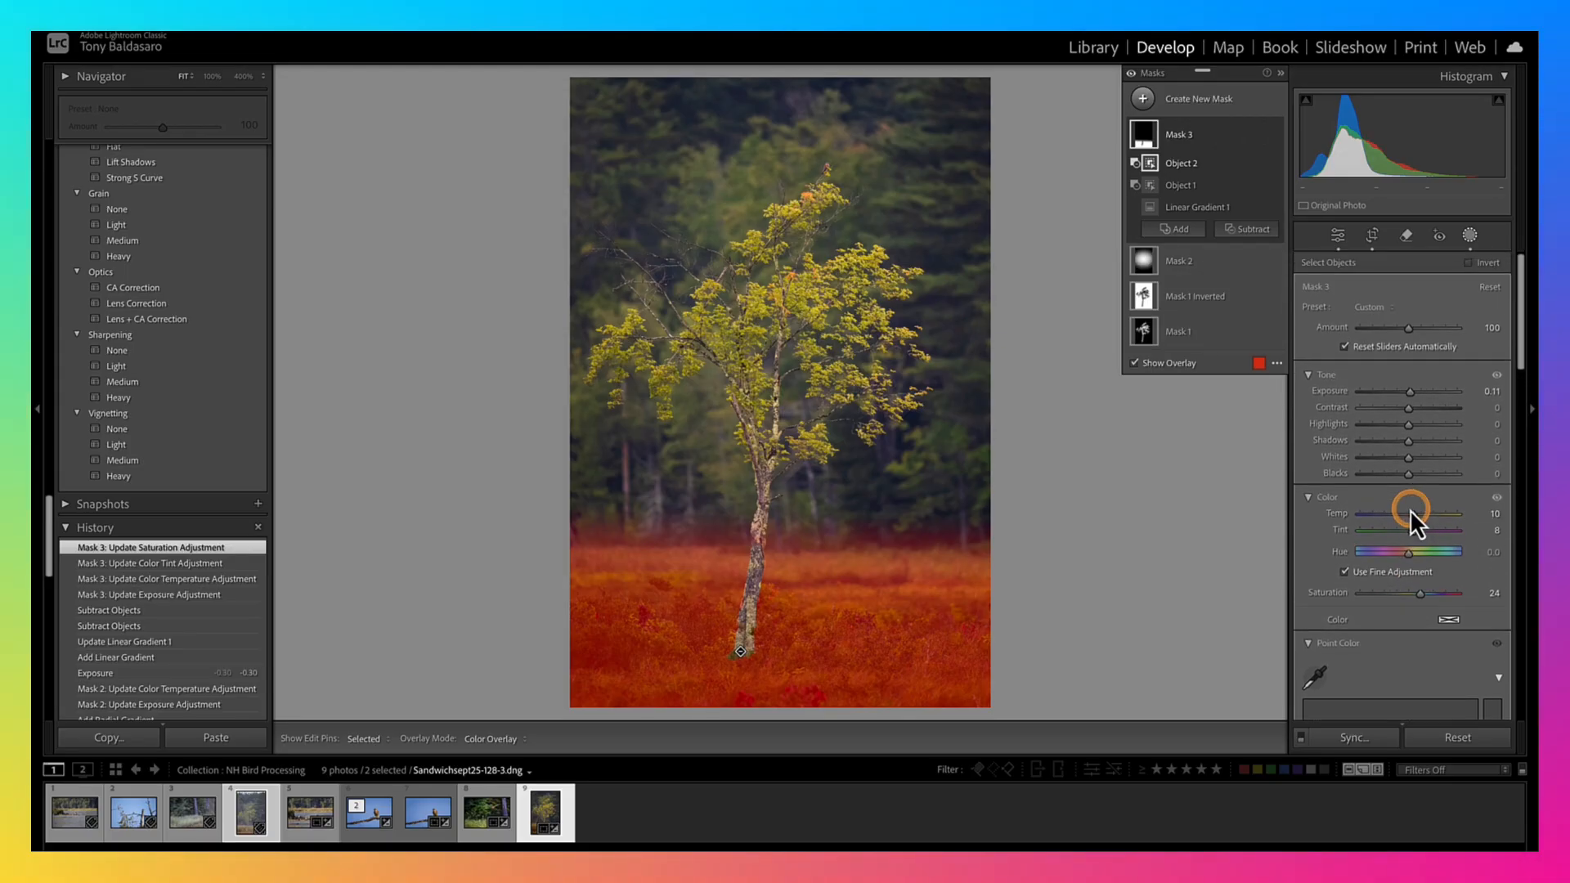
pyautogui.moveTo(1410, 409); pyautogui.dragTo(1409, 409)
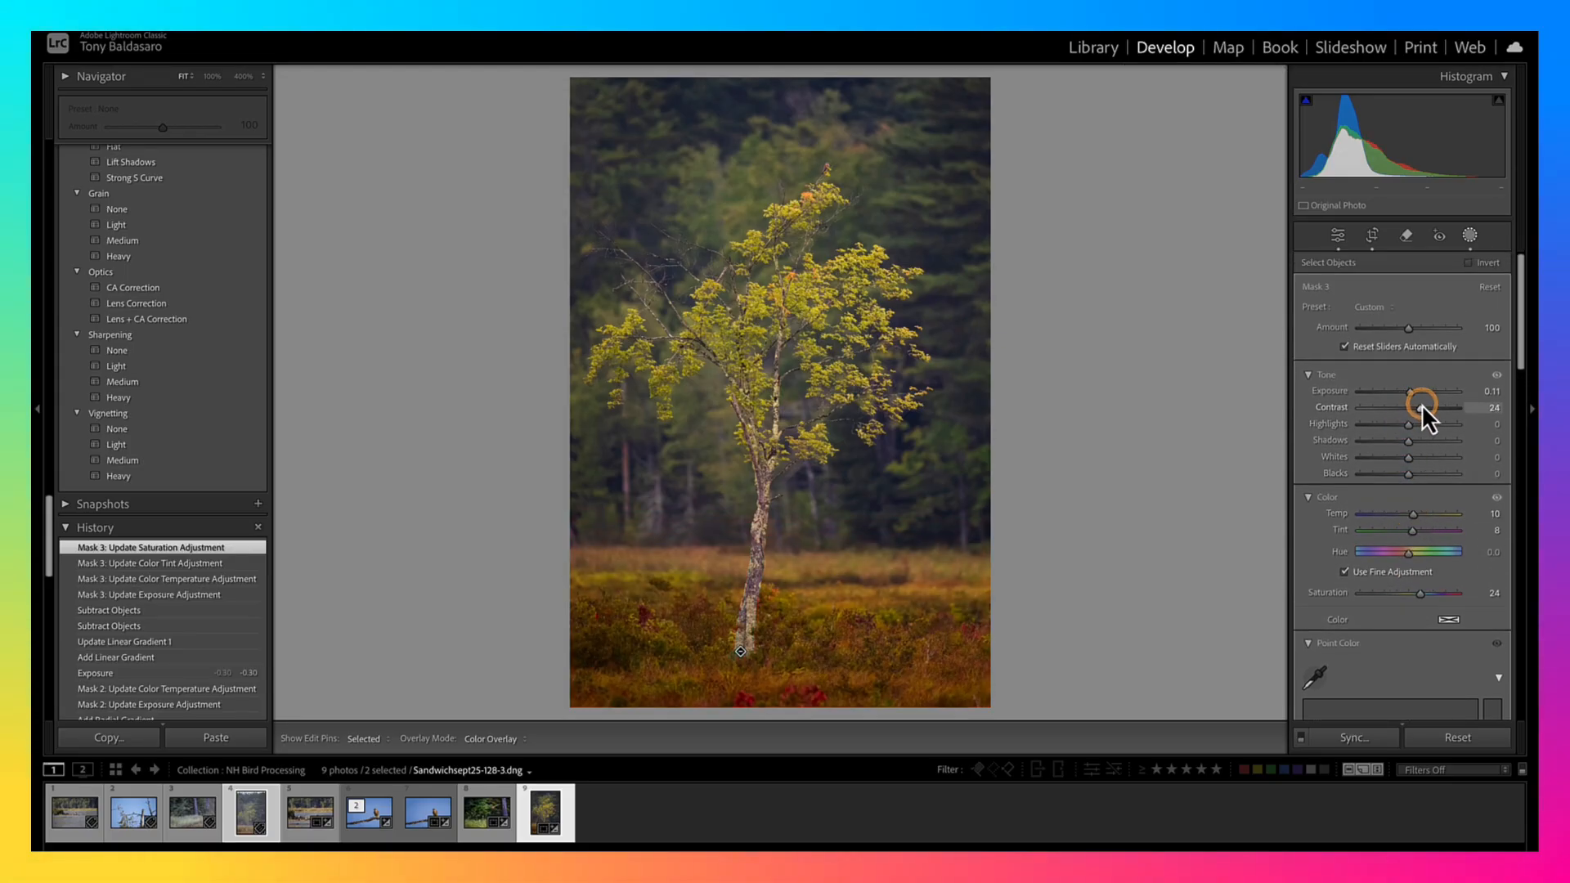
pyautogui.moveTo(1415, 404); pyautogui.dragTo(1411, 393)
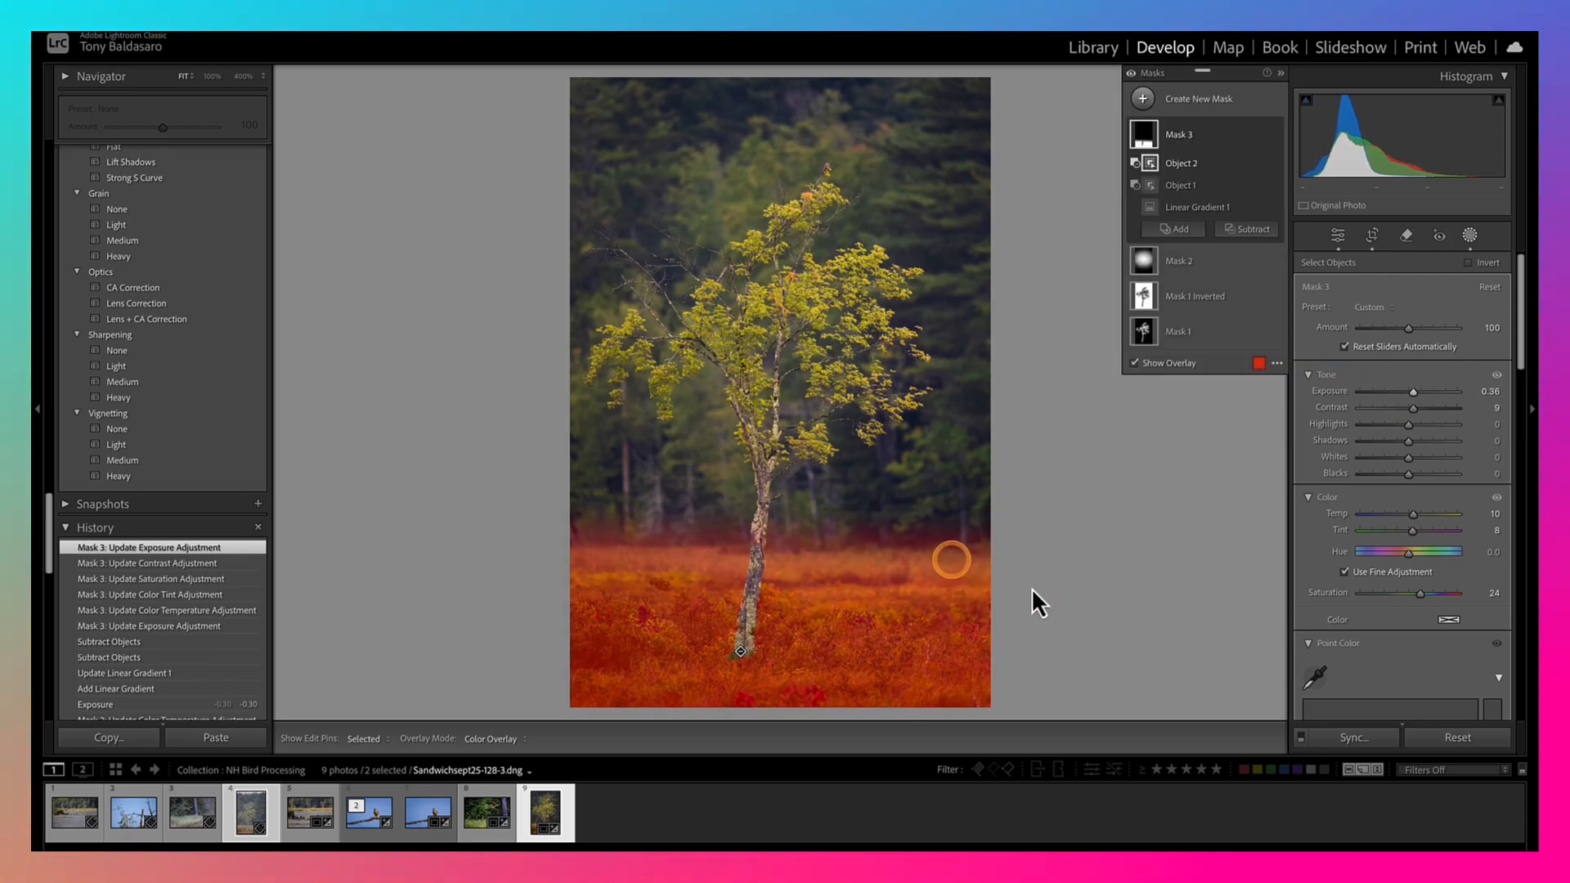
# Raise the meadow mask's Temp to 19 and Tint to 17, ease Temp, Tint and Saturation back slightly, and leave masking
pyautogui.moveTo(1415, 517); pyautogui.dragTo(1417, 528)
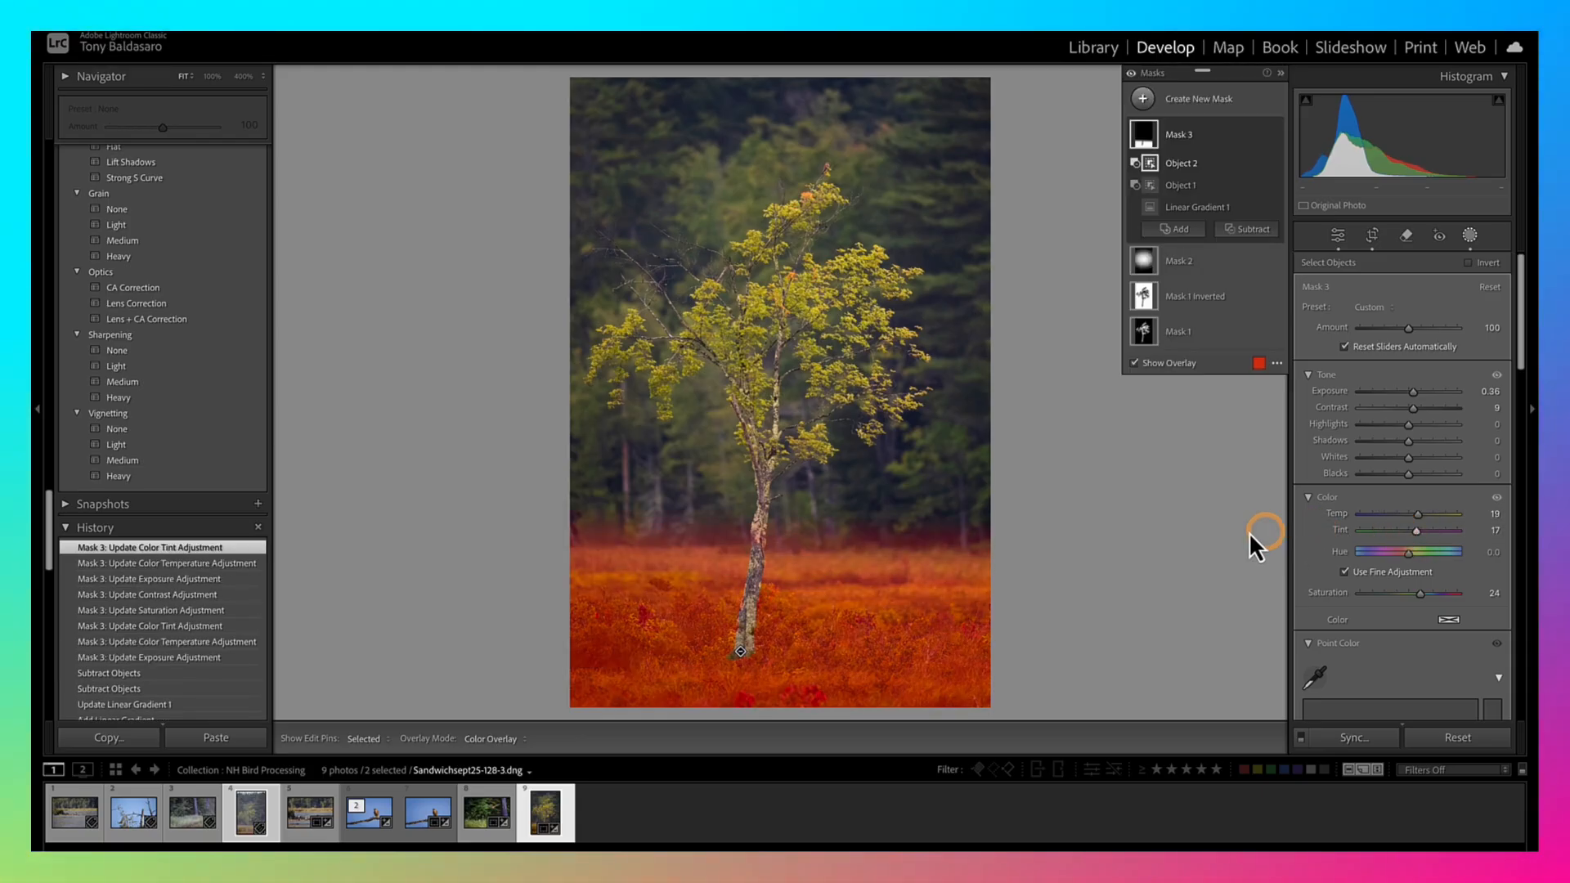
pyautogui.moveTo(1423, 516); pyautogui.dragTo(1415, 532)
pyautogui.moveTo(1421, 596); pyautogui.dragTo(1415, 597)
pyautogui.click(1470, 236)
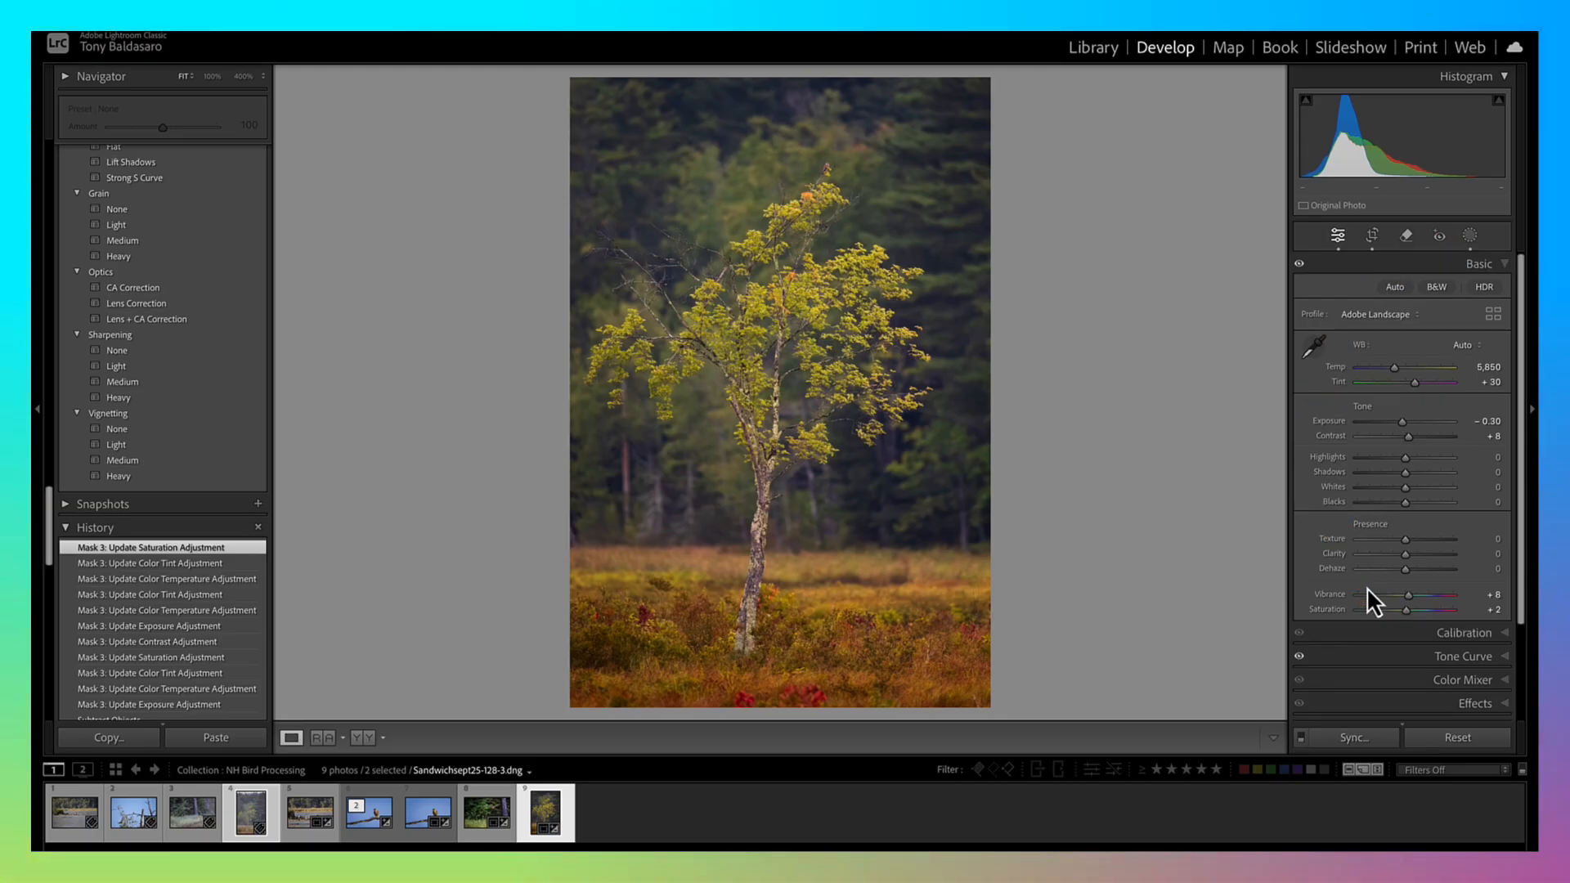
# Duplicate and invert the radial mask on the tree's crown, and reshape the copy into a narrower, taller ellipse with Feather 54
pyautogui.click(1470, 236)
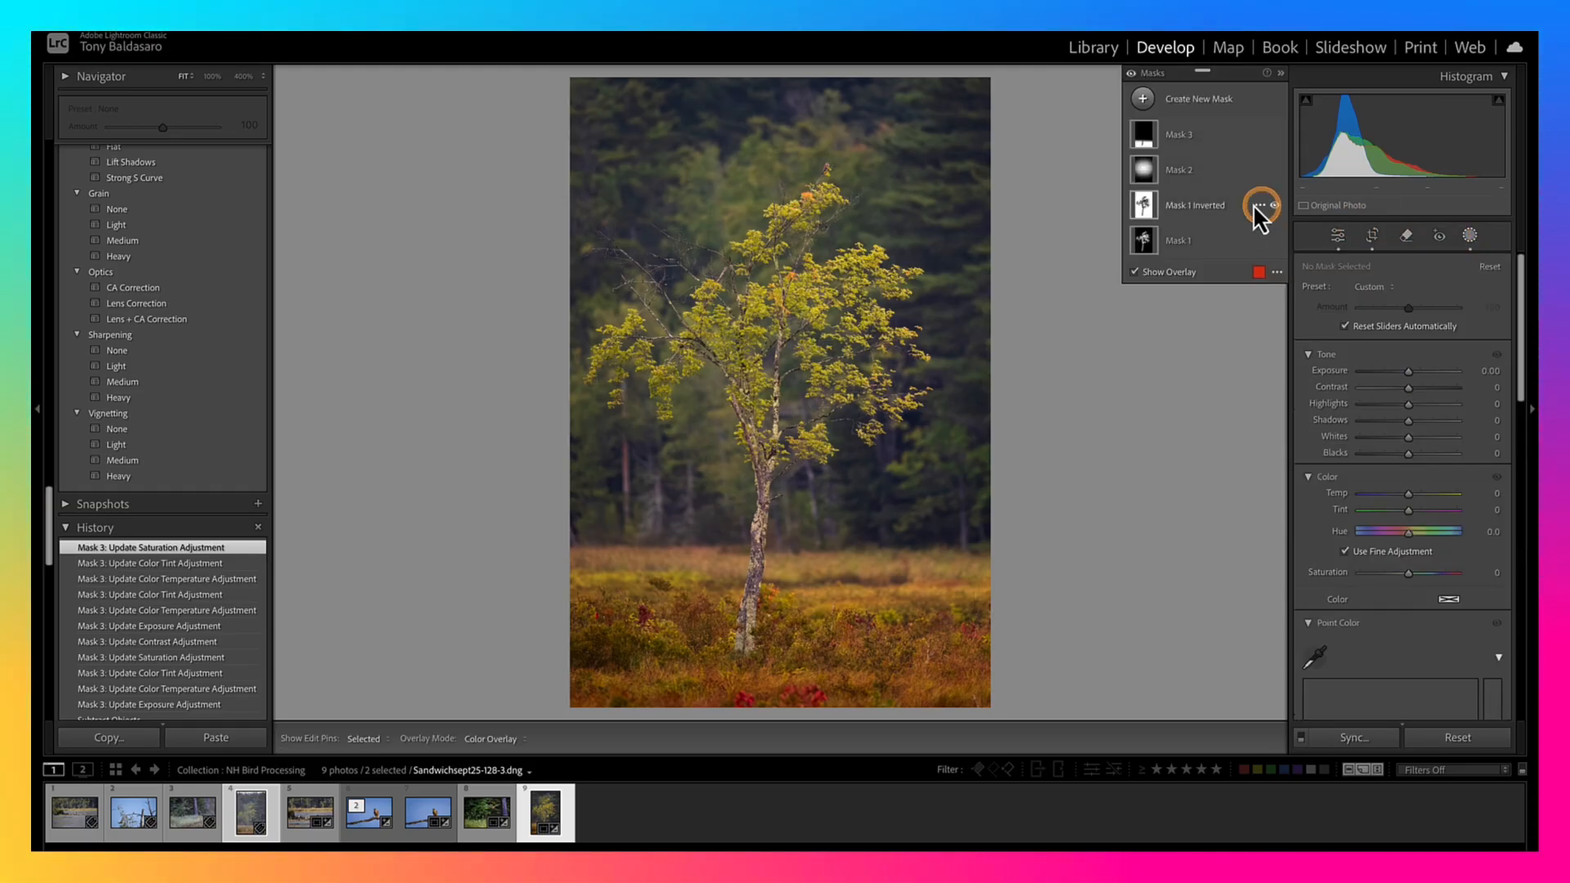
pyautogui.click(1196, 169)
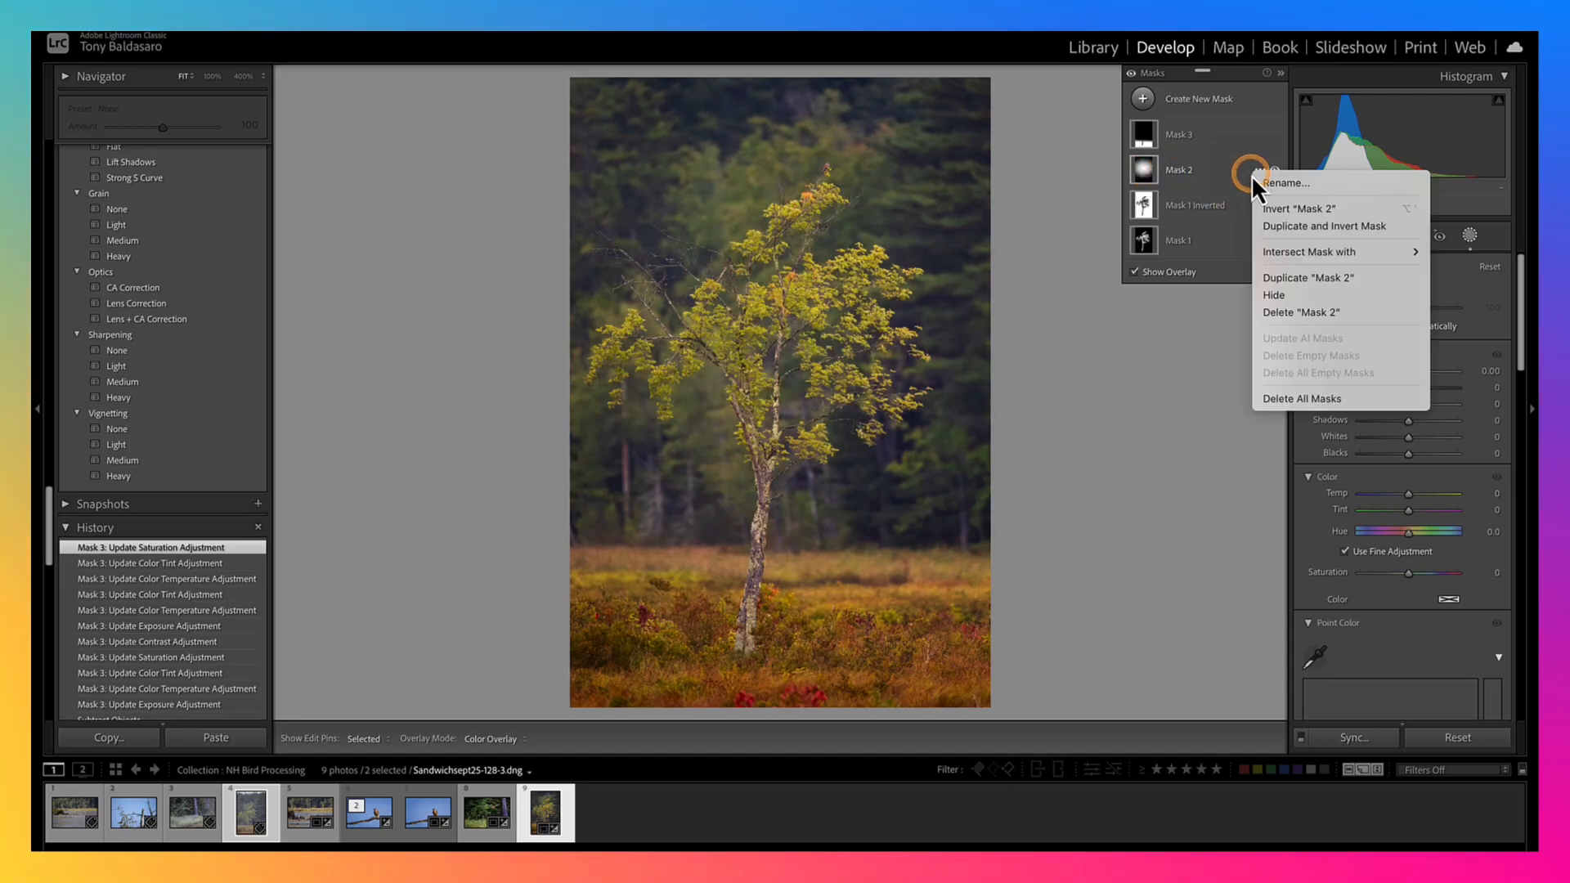
pyautogui.click(1281, 224)
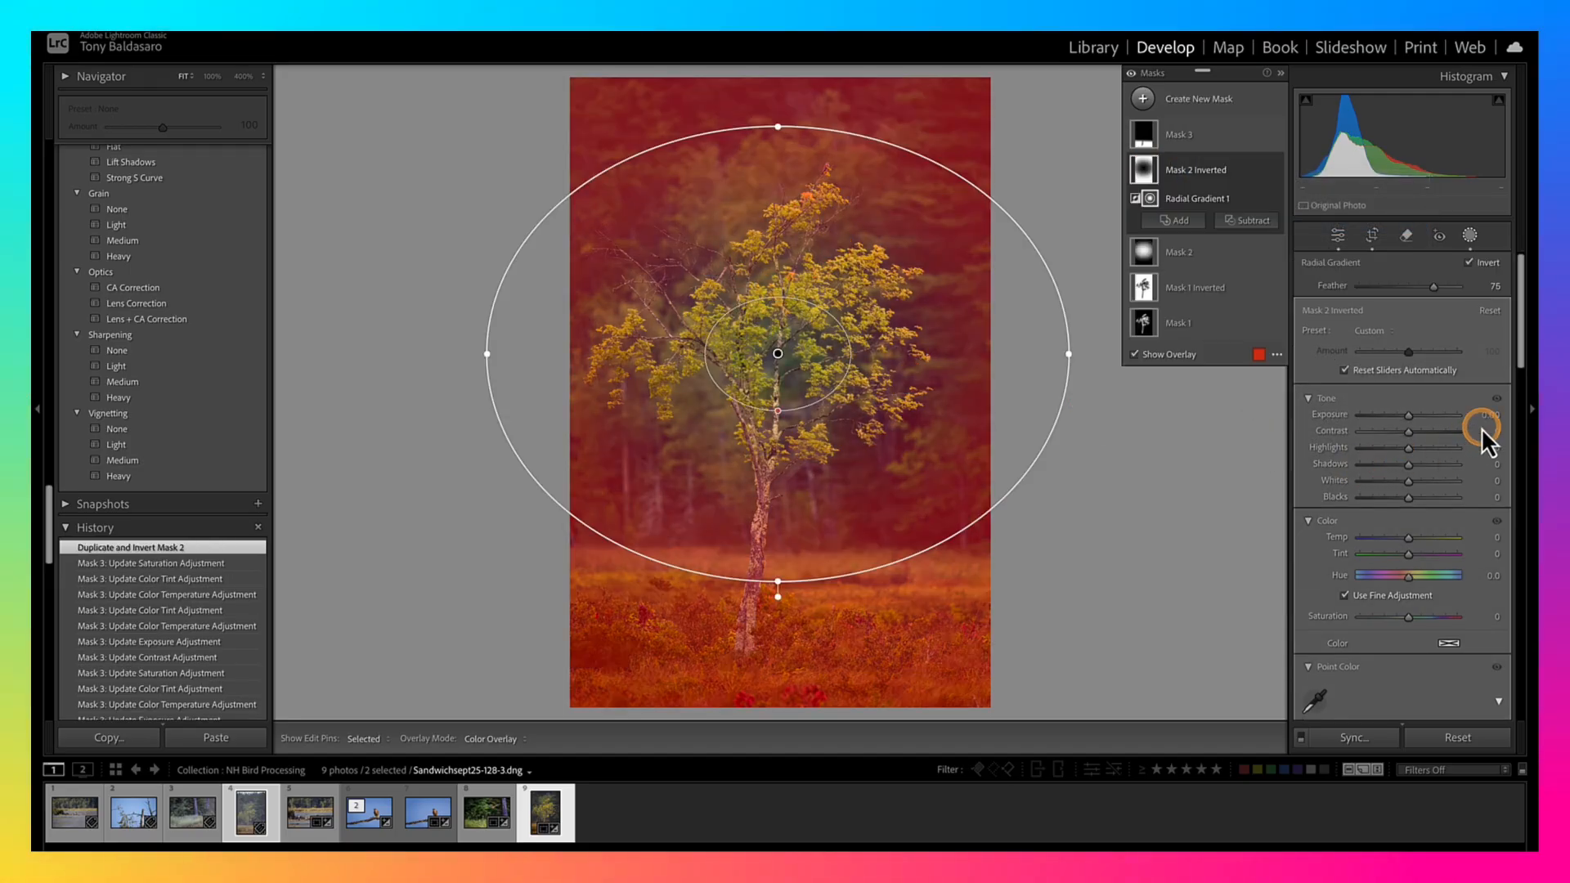
pyautogui.moveTo(485, 377); pyautogui.dragTo(590, 354)
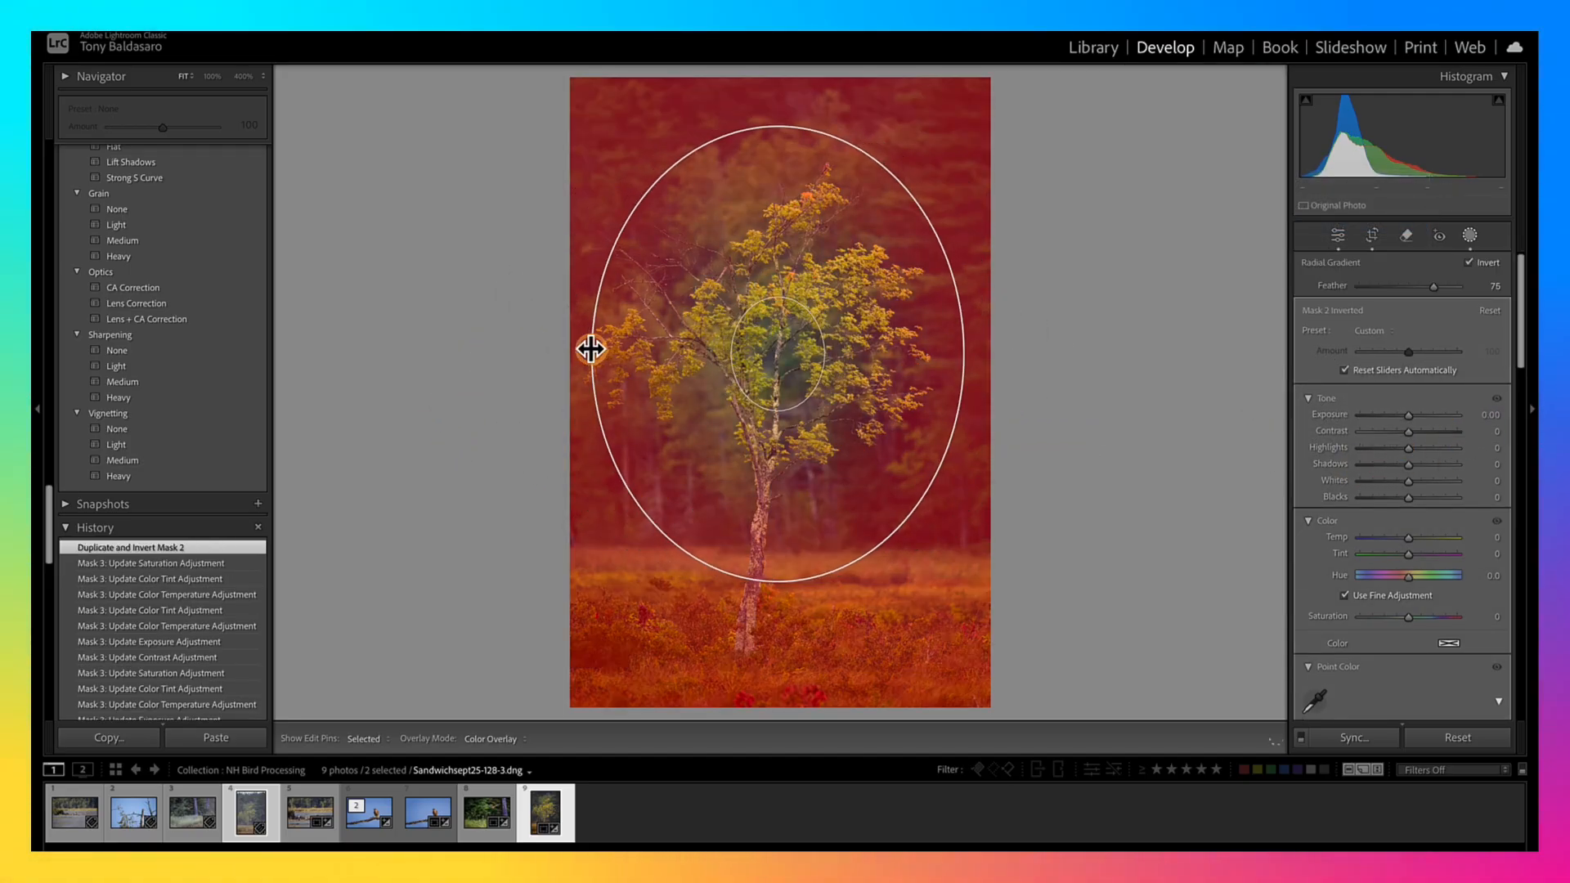
pyautogui.moveTo(771, 578); pyautogui.dragTo(776, 657)
pyautogui.moveTo(776, 423); pyautogui.dragTo(778, 493)
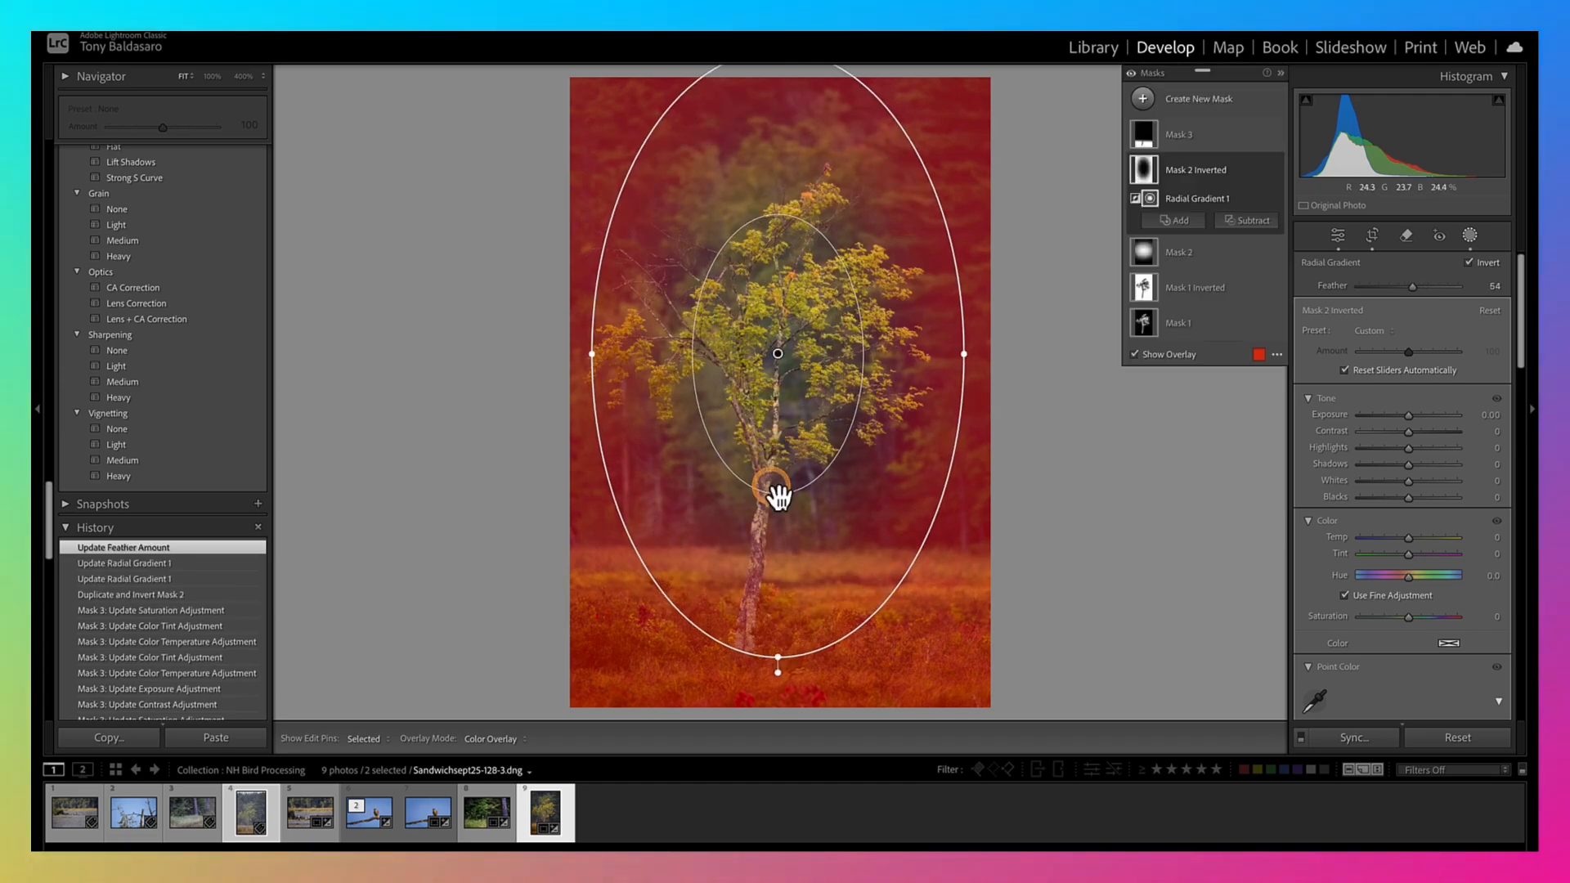
# Set the inverted radial mask's Exposure to -0.33, shrink its ellipse closer around the crown, and raise its Feather to 81
pyautogui.moveTo(1411, 418); pyautogui.dragTo(1406, 417)
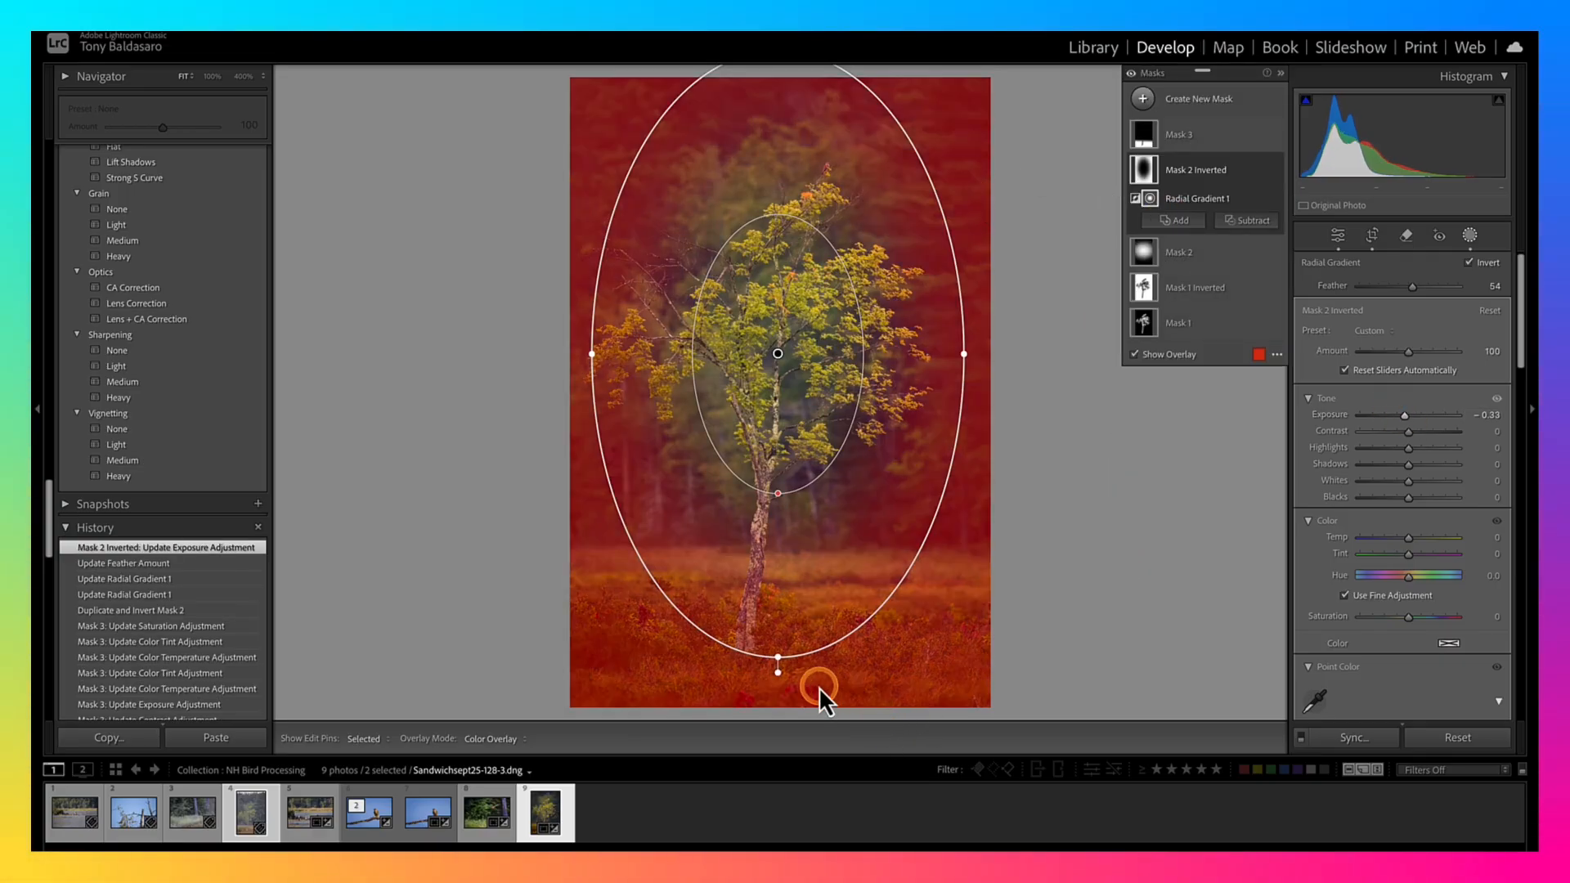
pyautogui.moveTo(783, 659); pyautogui.dragTo(772, 591)
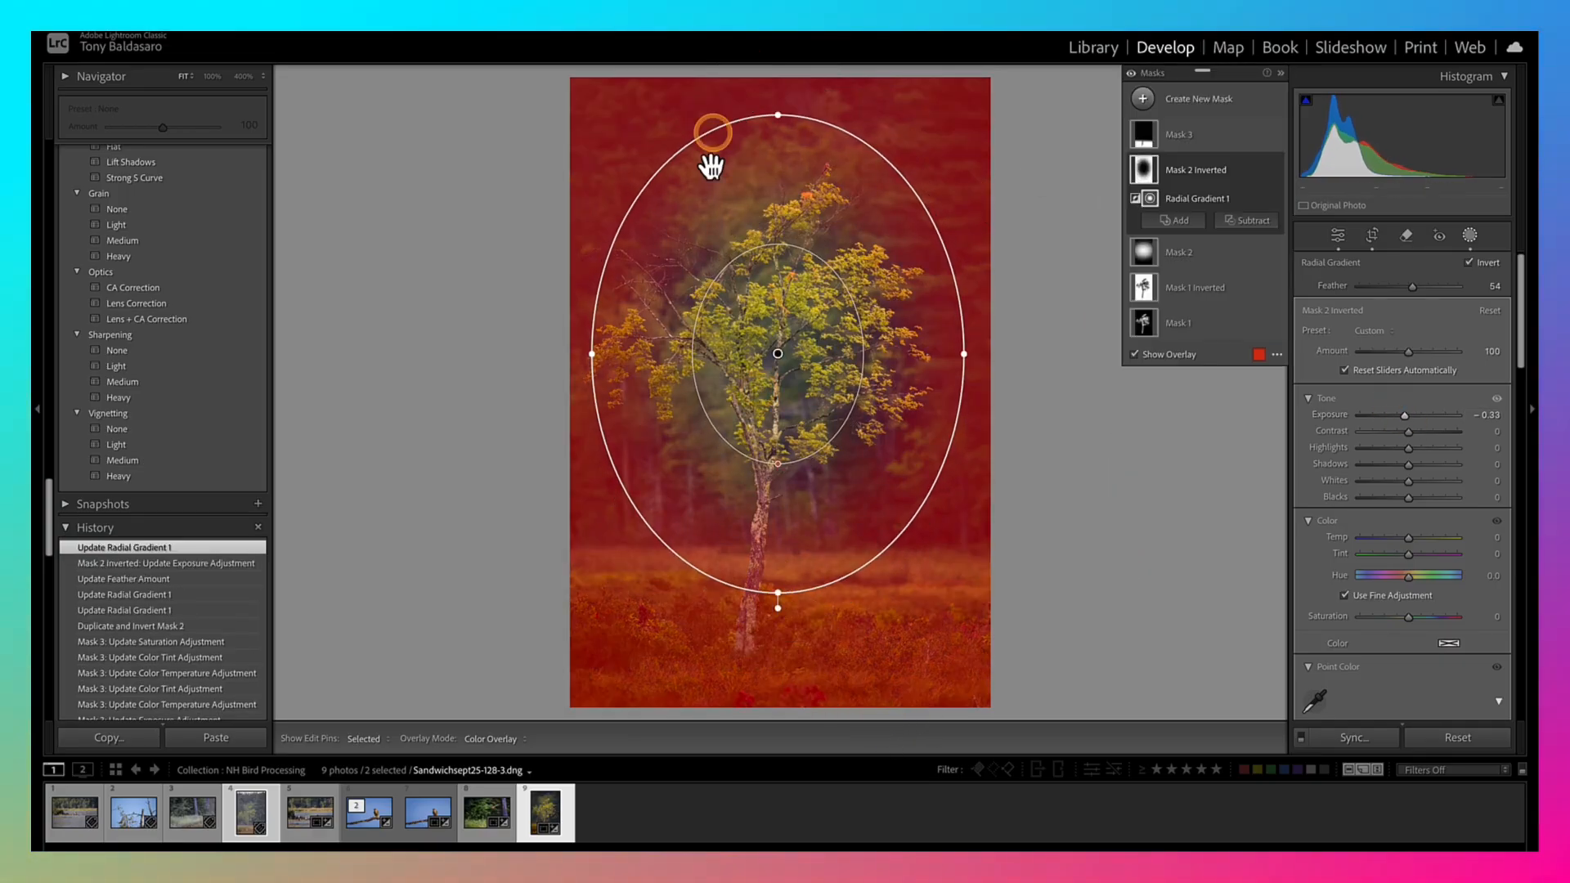
pyautogui.moveTo(594, 357); pyautogui.dragTo(615, 352)
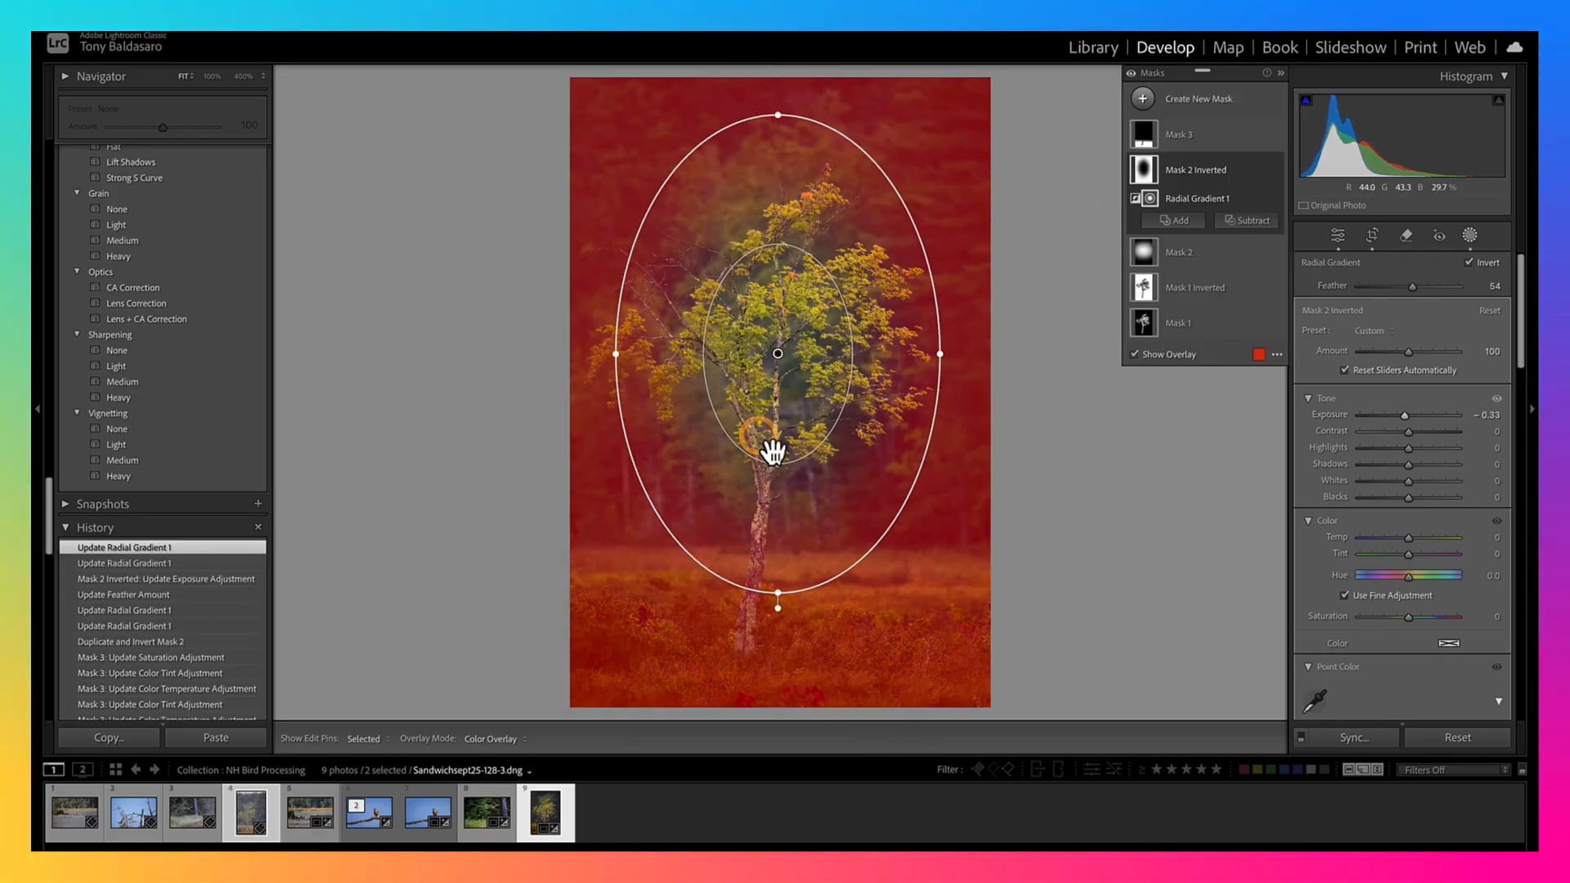
pyautogui.moveTo(778, 463); pyautogui.dragTo(777, 399)
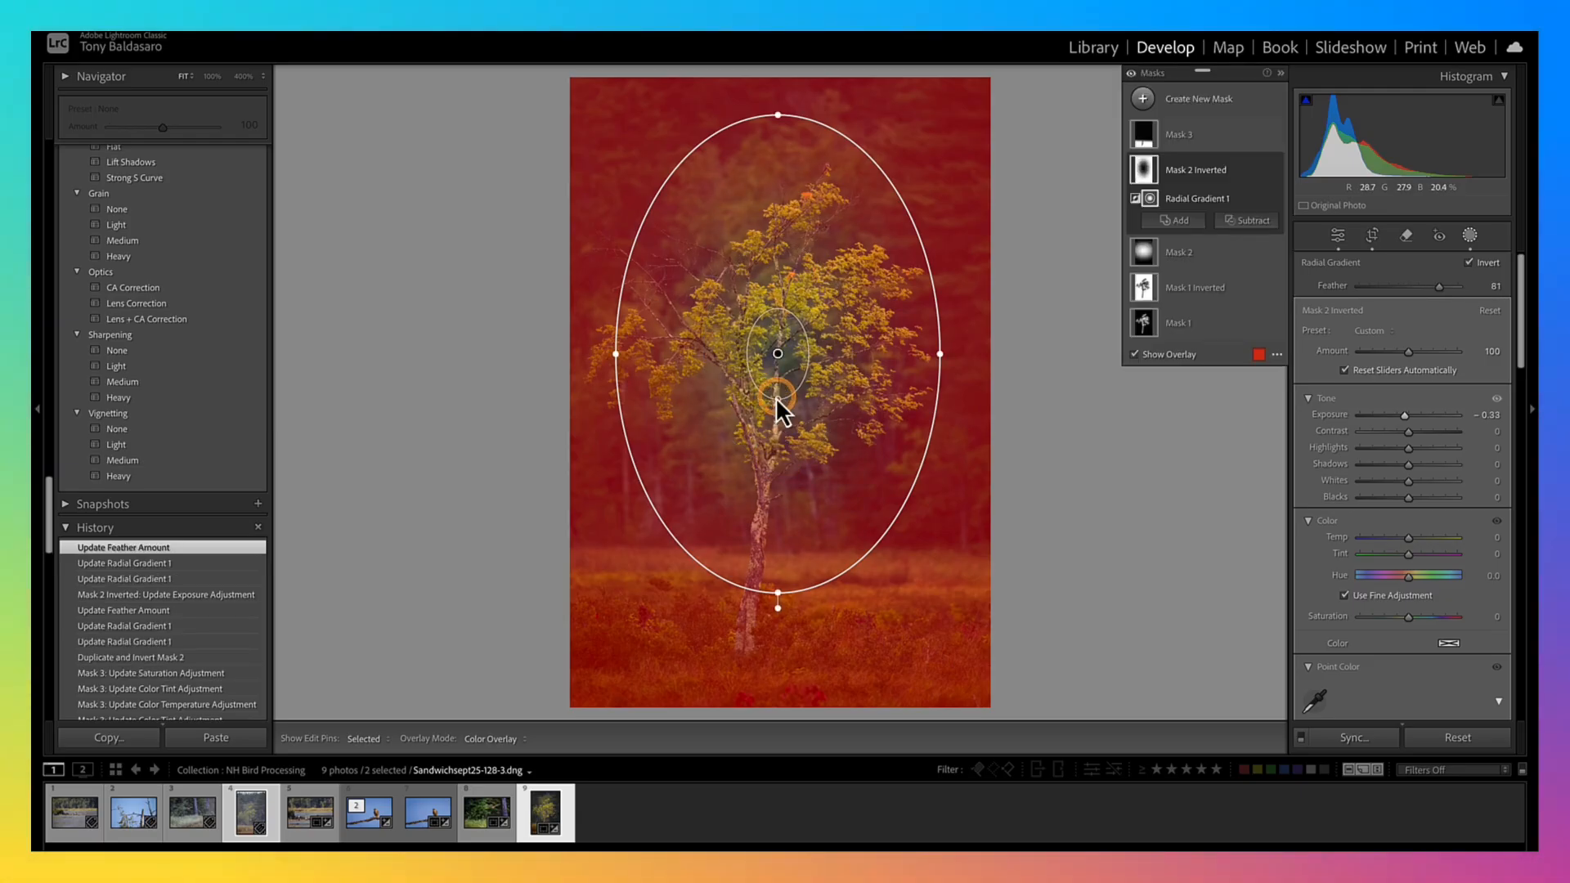
# Hide the mask overlay, set the inverted radial mask's Exposure to -0.48, and leave masking
pyautogui.click(1136, 357)
pyautogui.moveTo(1411, 419); pyautogui.dragTo(1407, 417)
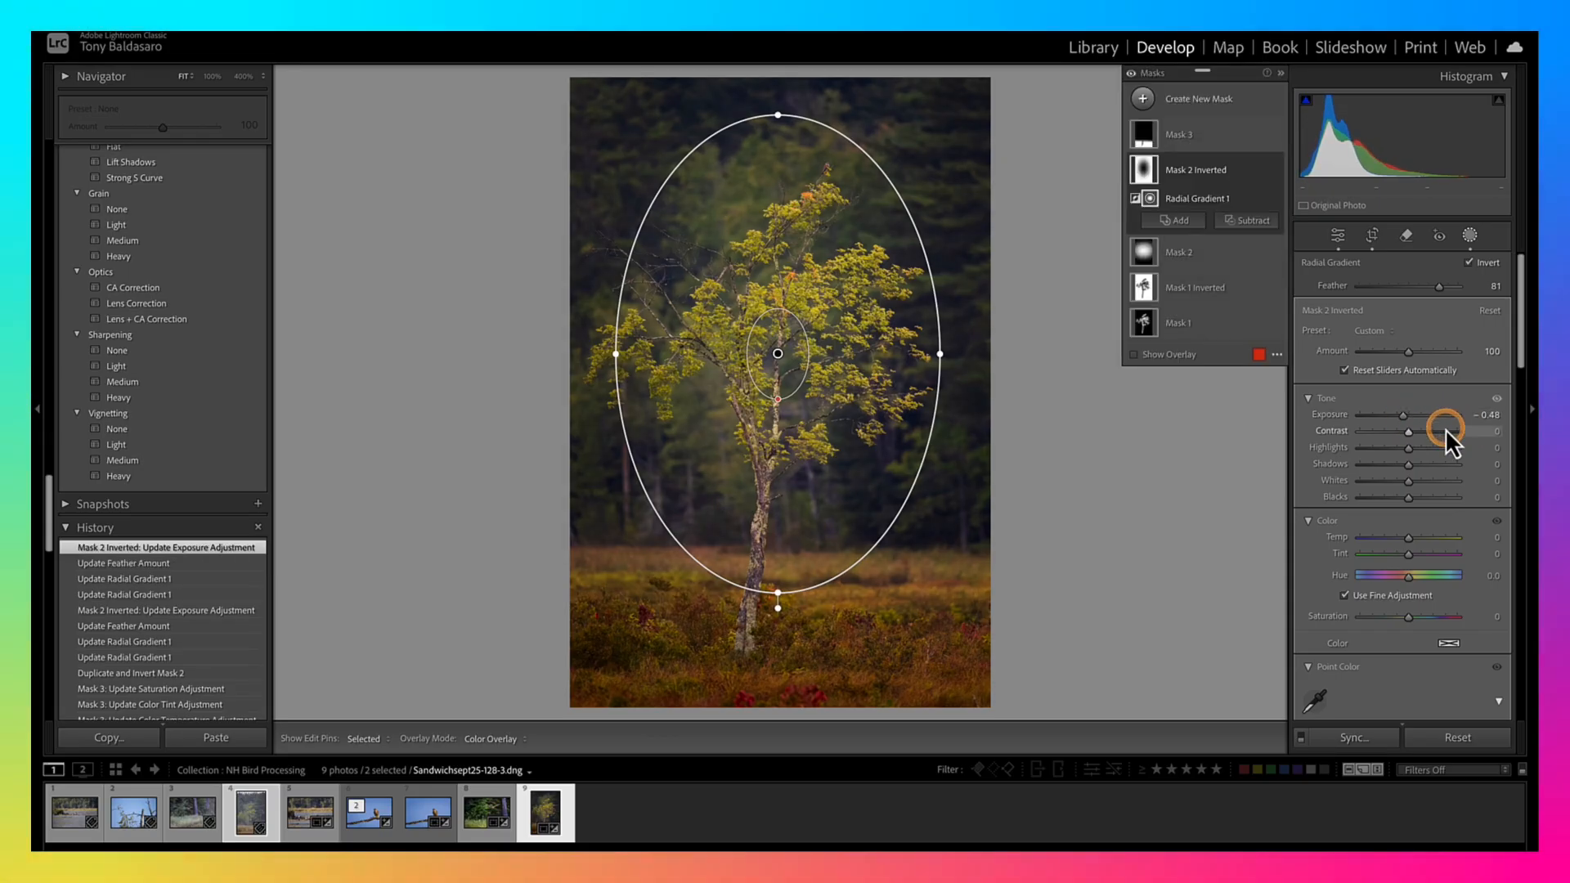
pyautogui.click(1467, 240)
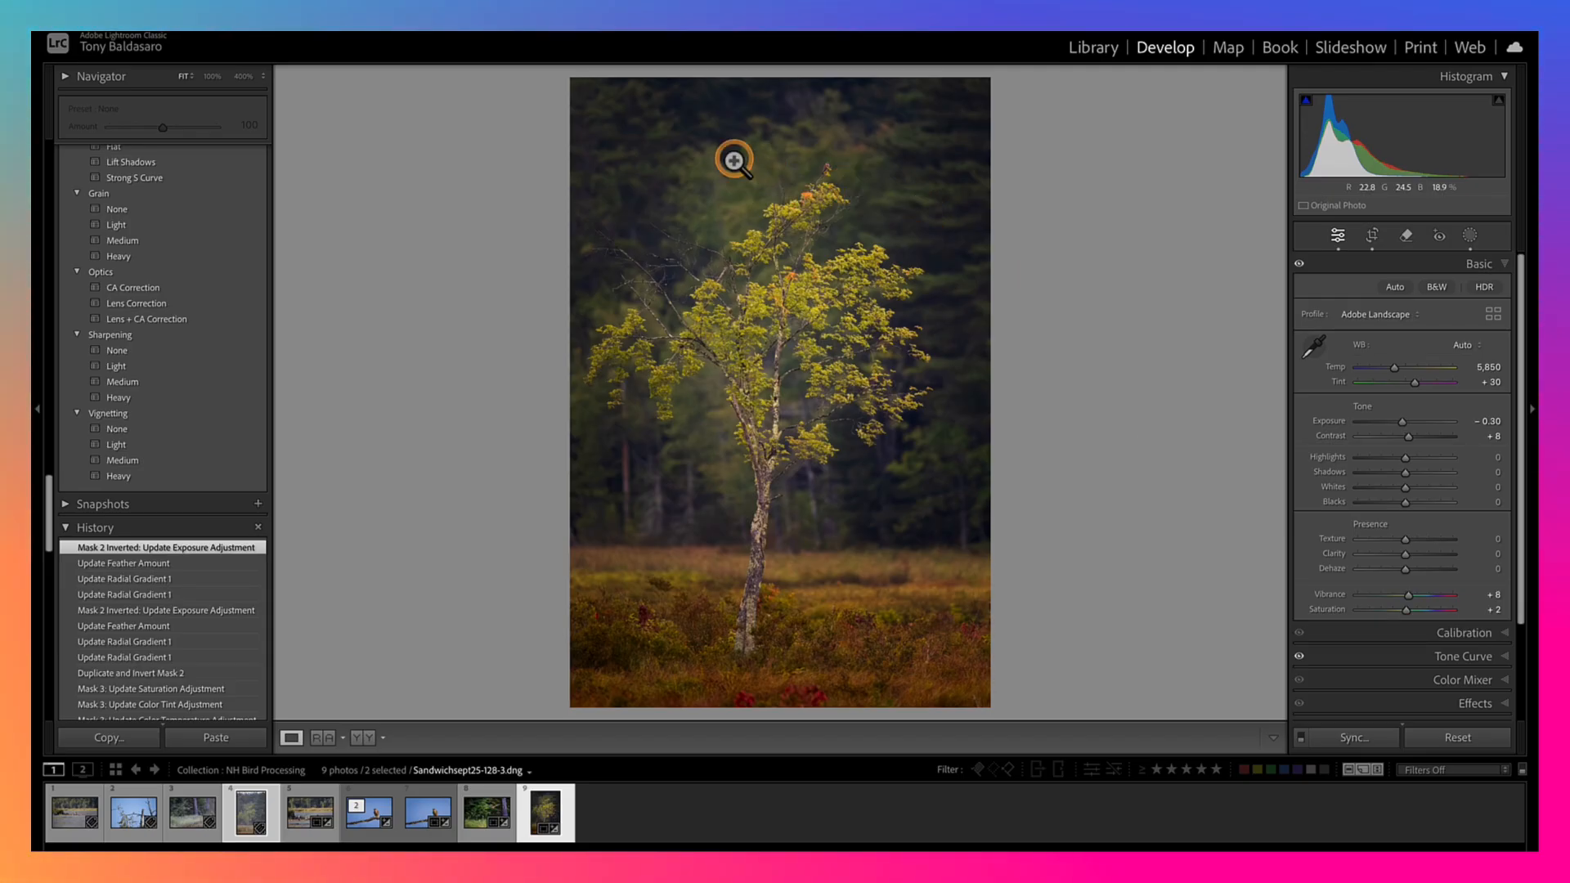
# Add an object selection mask on the small tip at the very top of the tree and set its Exposure to 0.26
pyautogui.click(1471, 238)
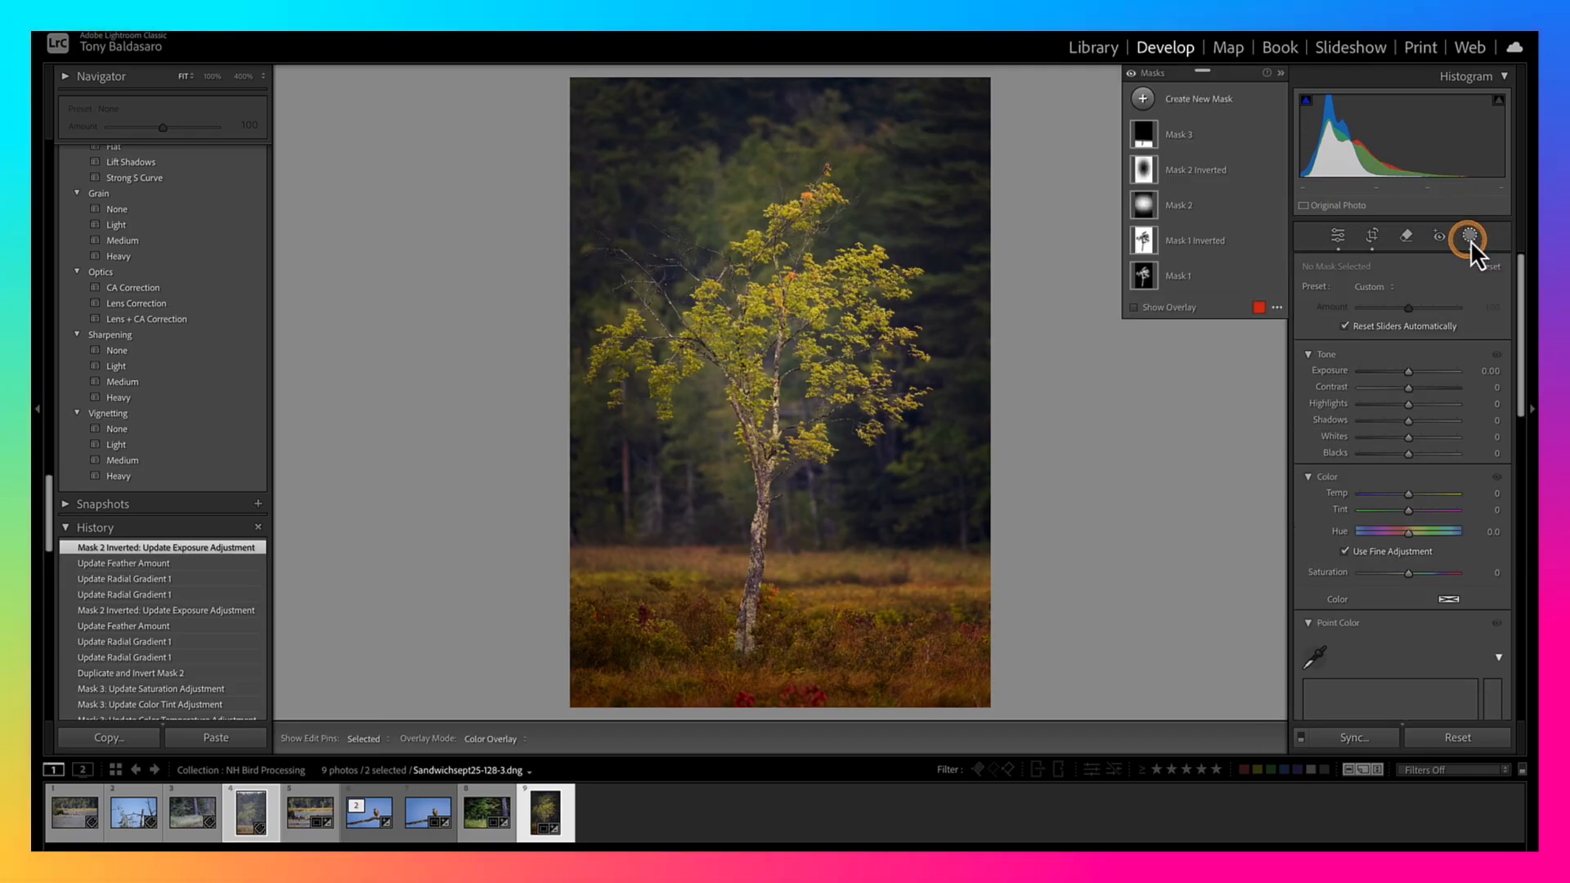
pyautogui.click(1195, 101)
pyautogui.click(1217, 221)
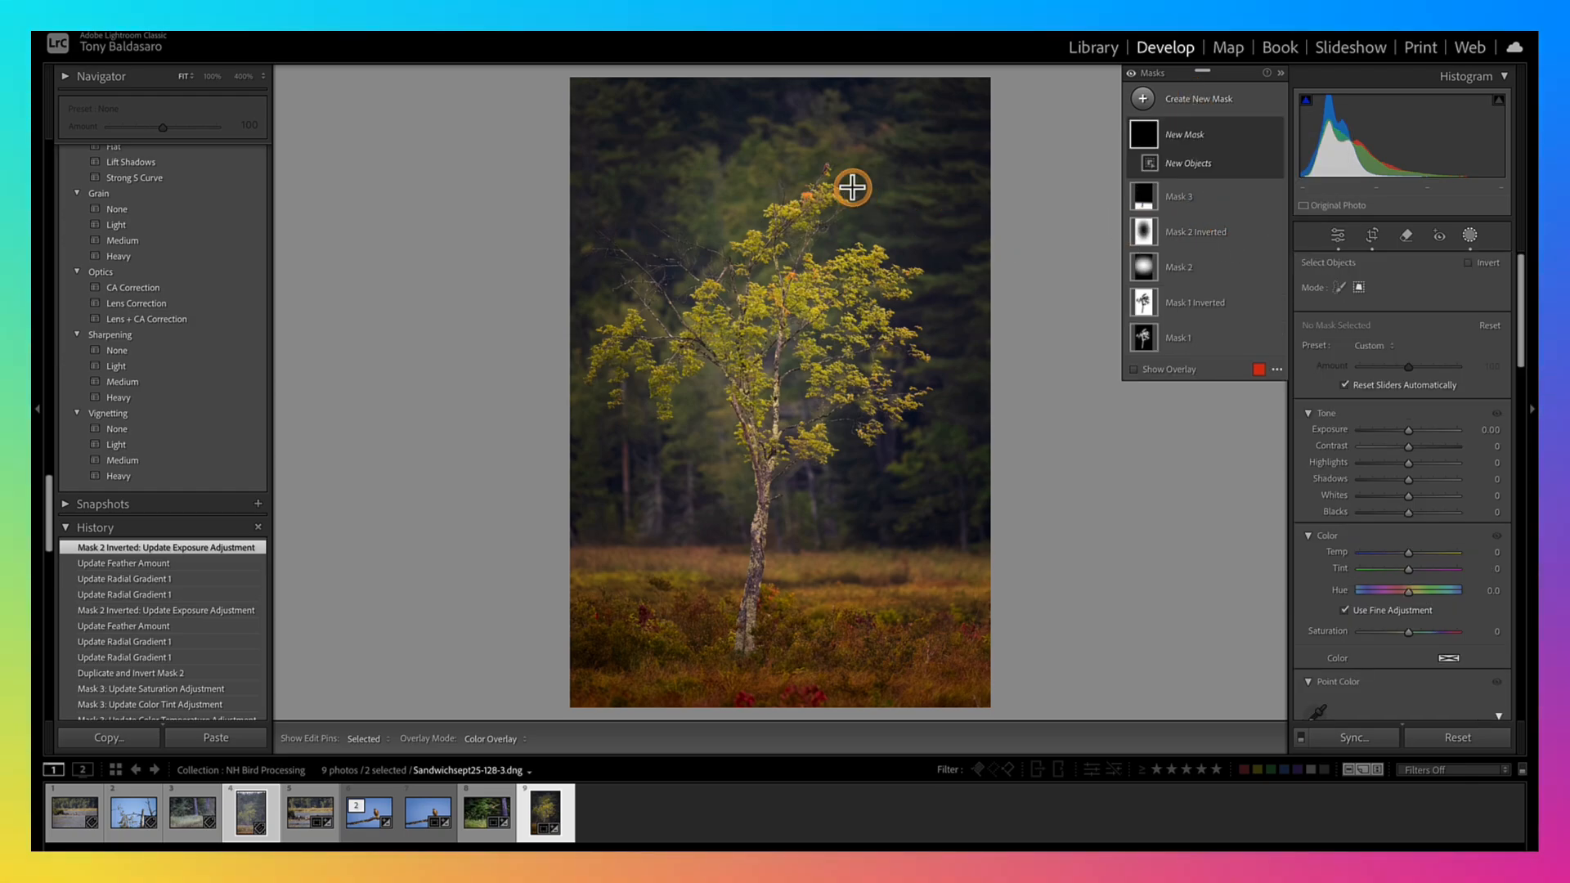
pyautogui.click(831, 177)
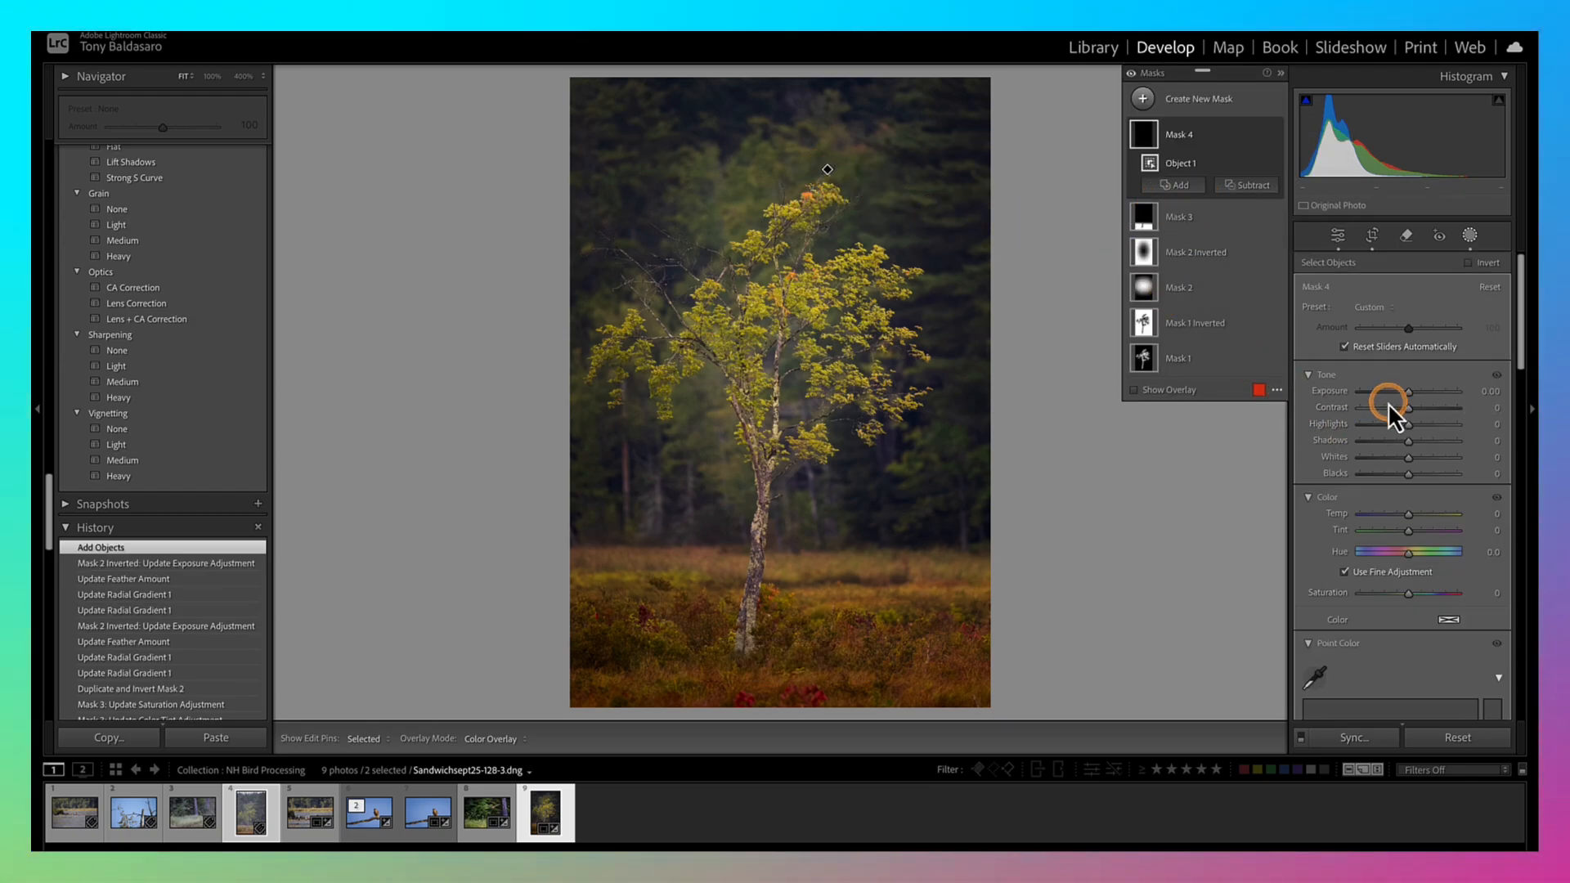
pyautogui.moveTo(1406, 395); pyautogui.dragTo(1410, 394)
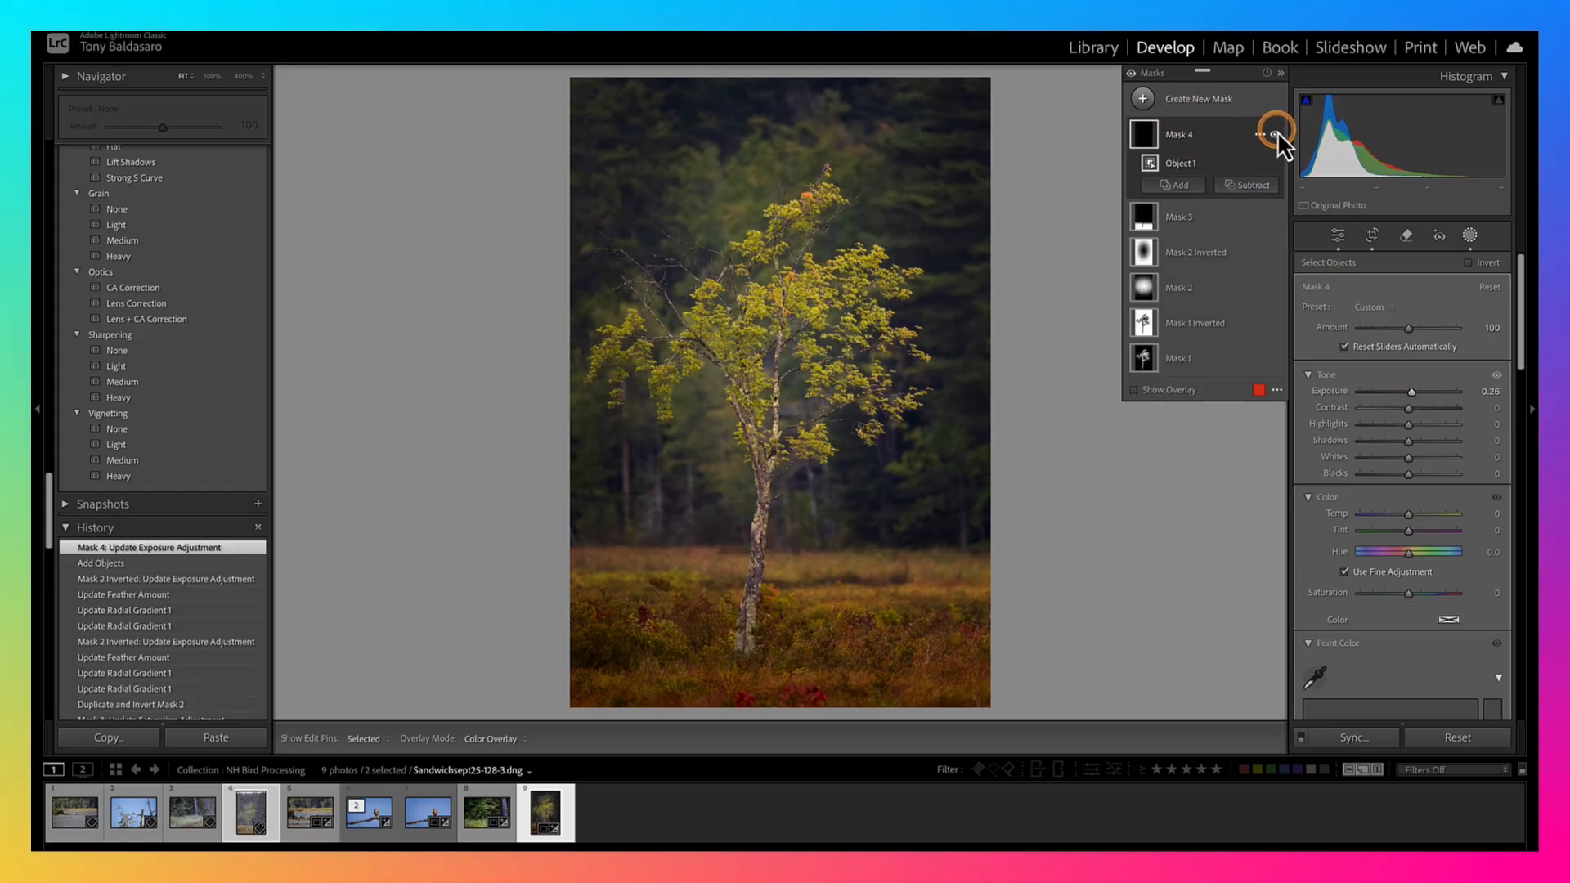
# Compare the photo with and without the treetop object mask, leave that mask hidden, and leave masking
pyautogui.click(1278, 135)
pyautogui.click(1278, 135)
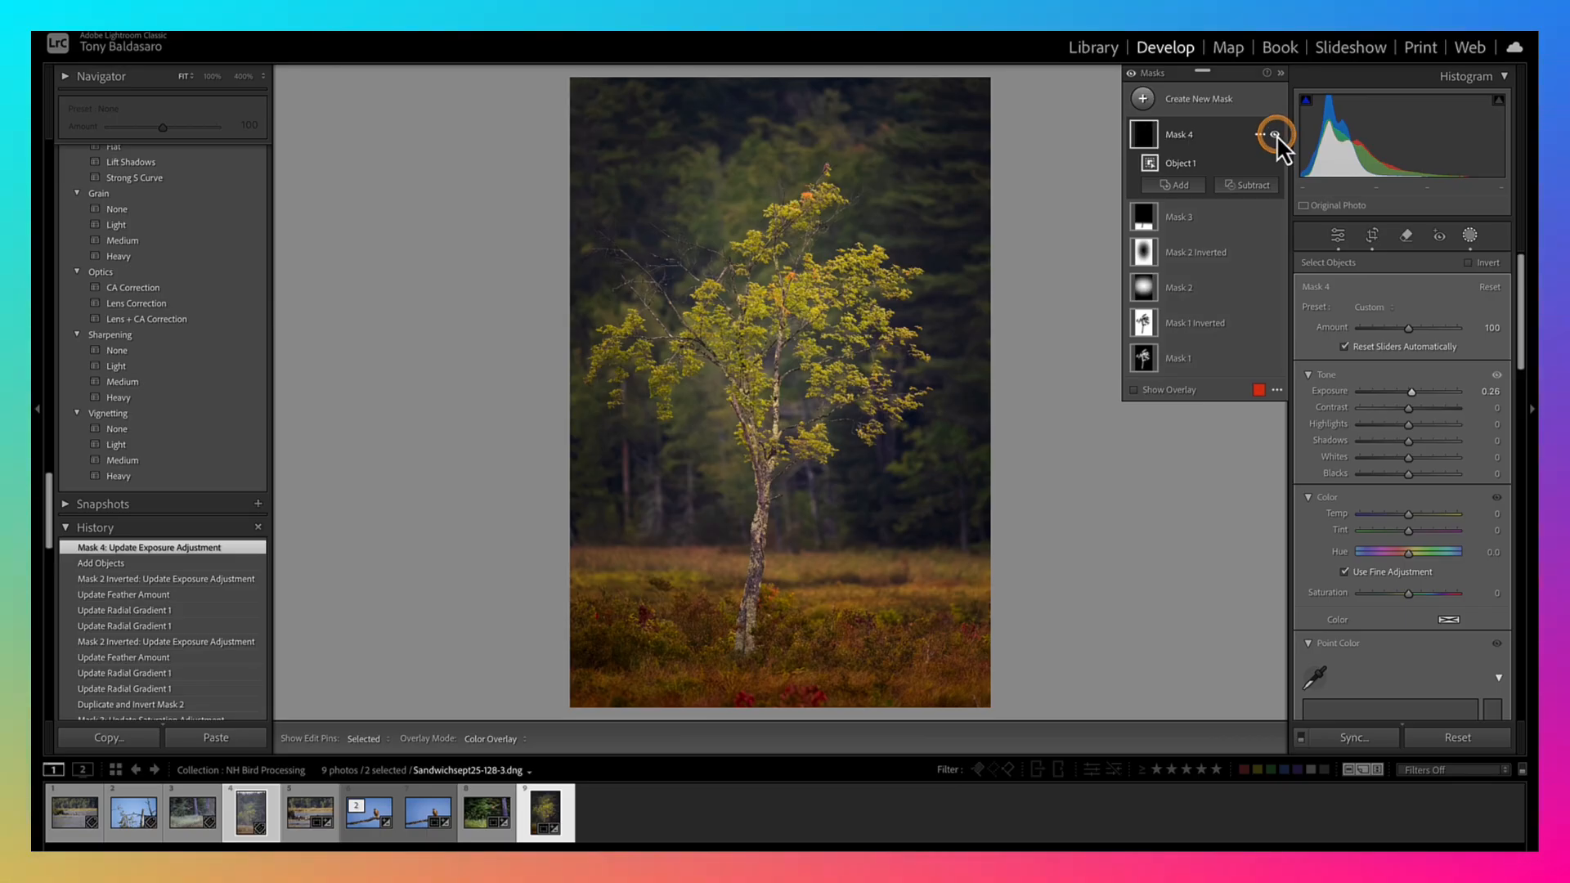
pyautogui.click(1278, 135)
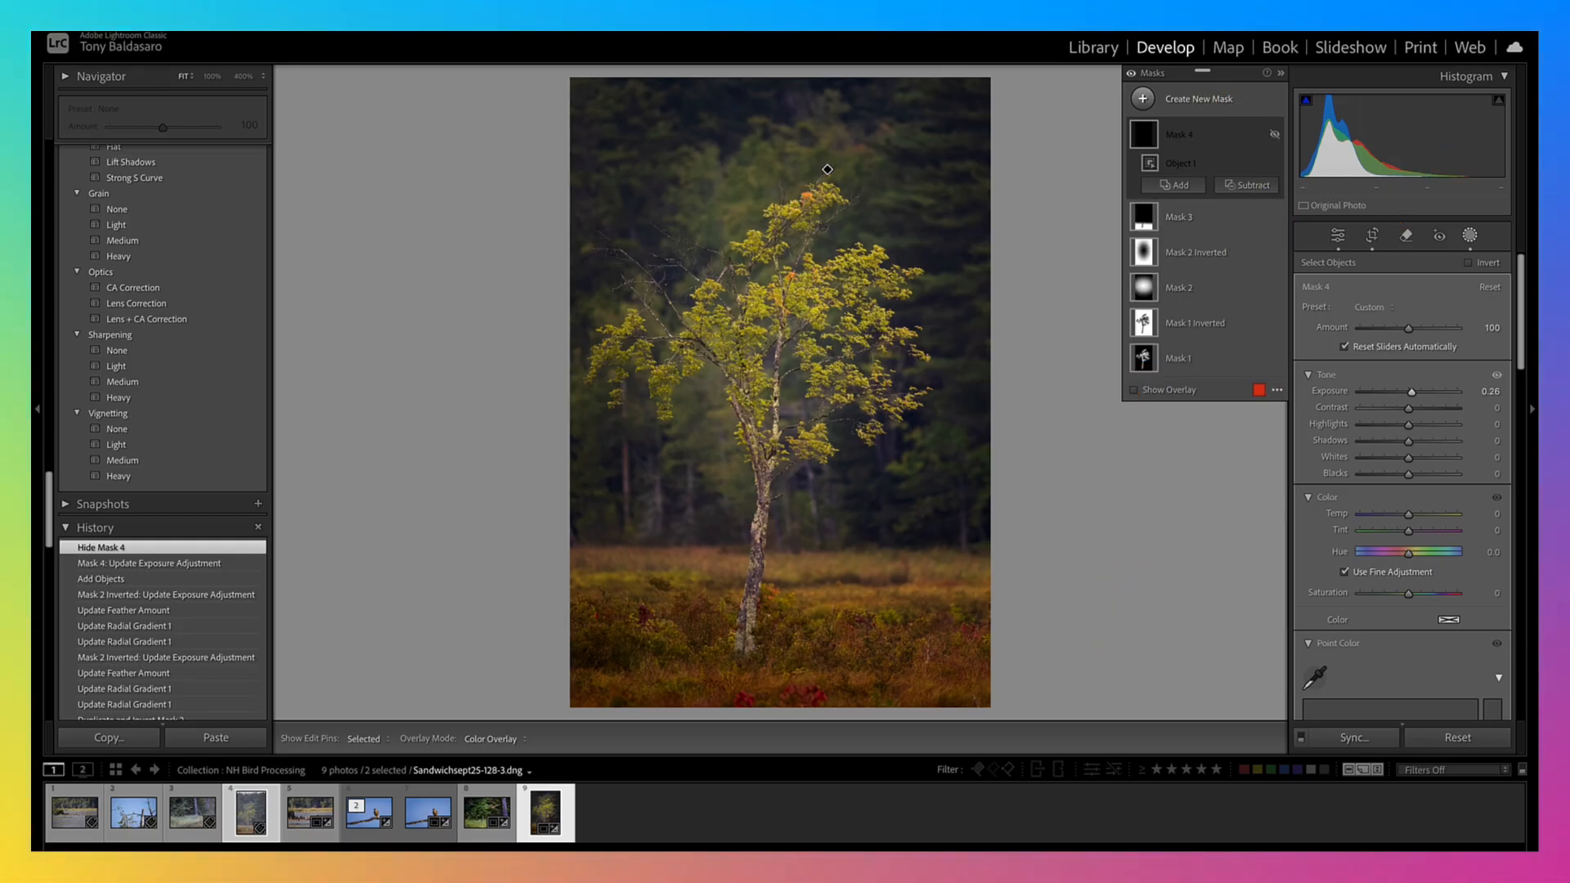
pyautogui.click(1473, 237)
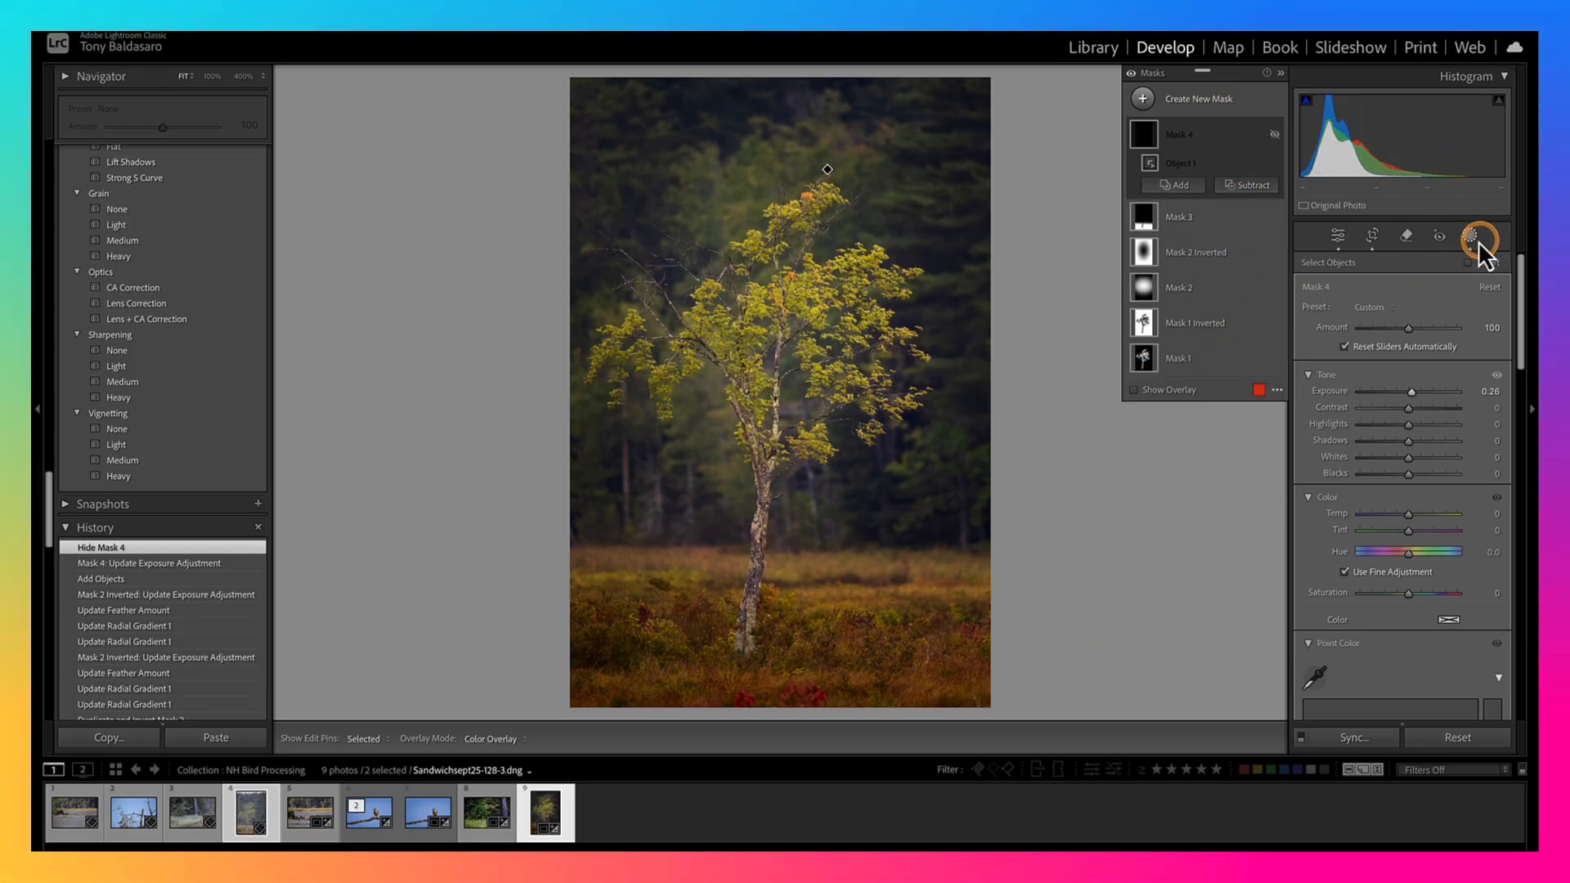
pyautogui.click(1148, 438)
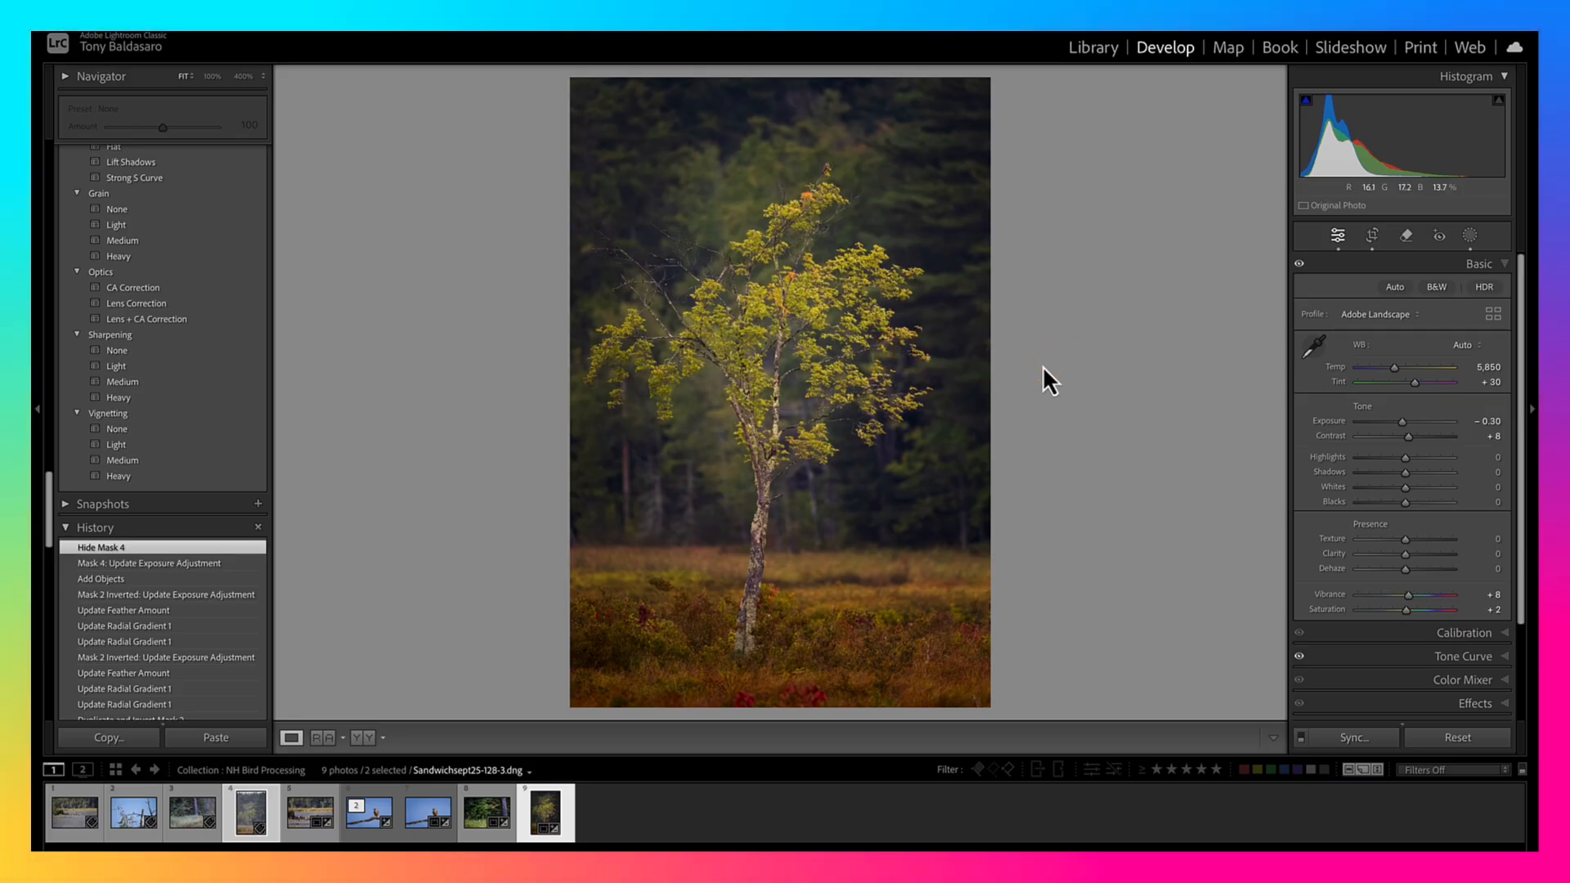
pyautogui.click(1159, 695)
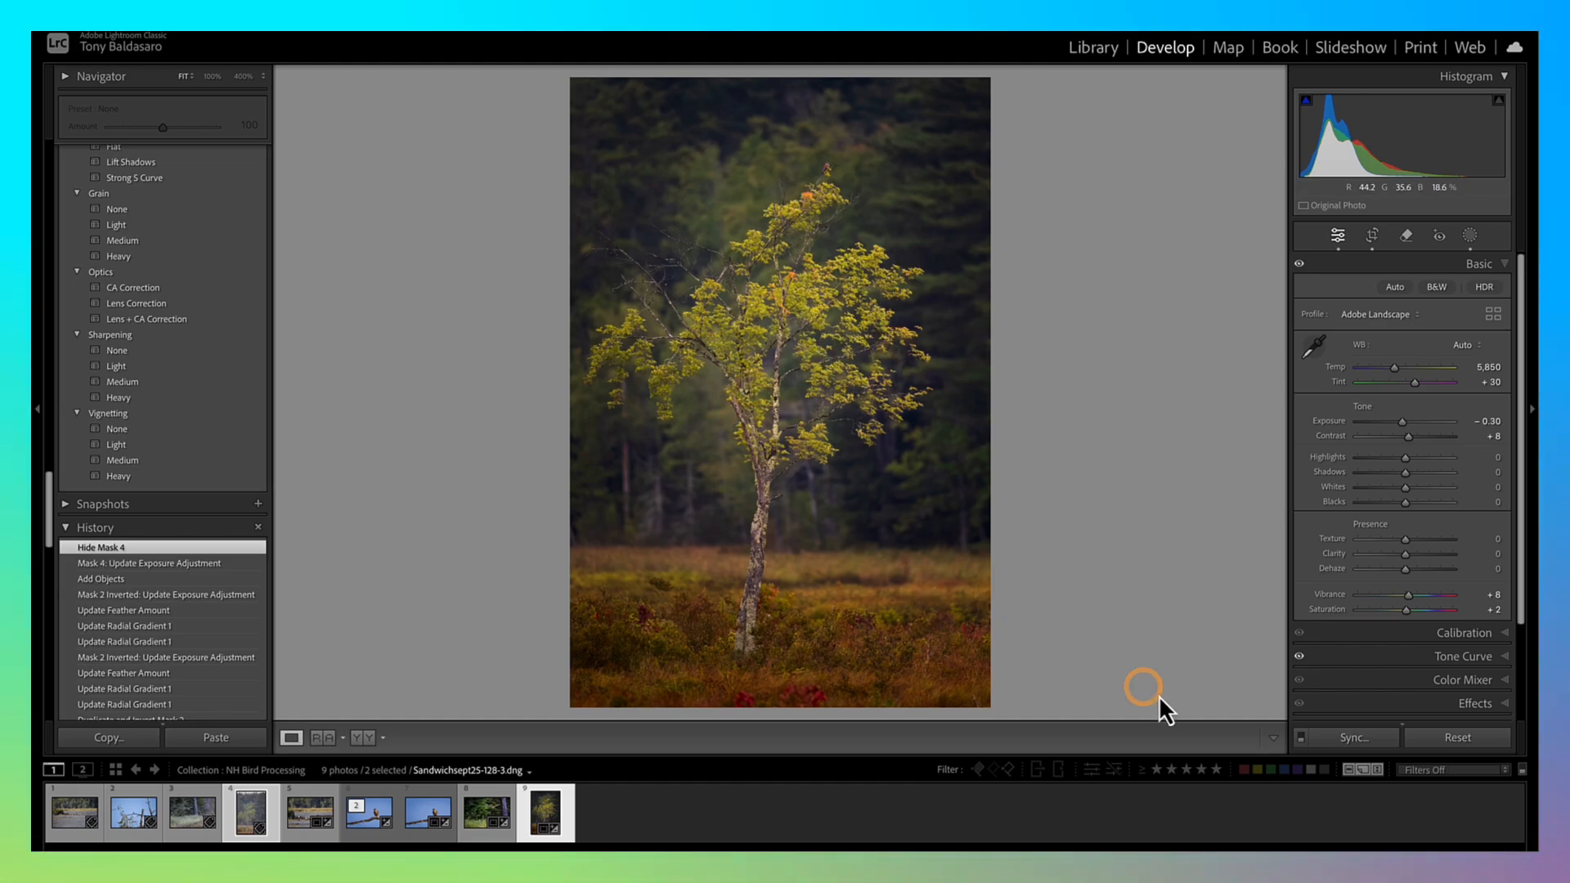
# Collapse the perched bird's stack, select the four edited photos without the original tree shot, and show them in the Library grid
pyautogui.click(554, 812)
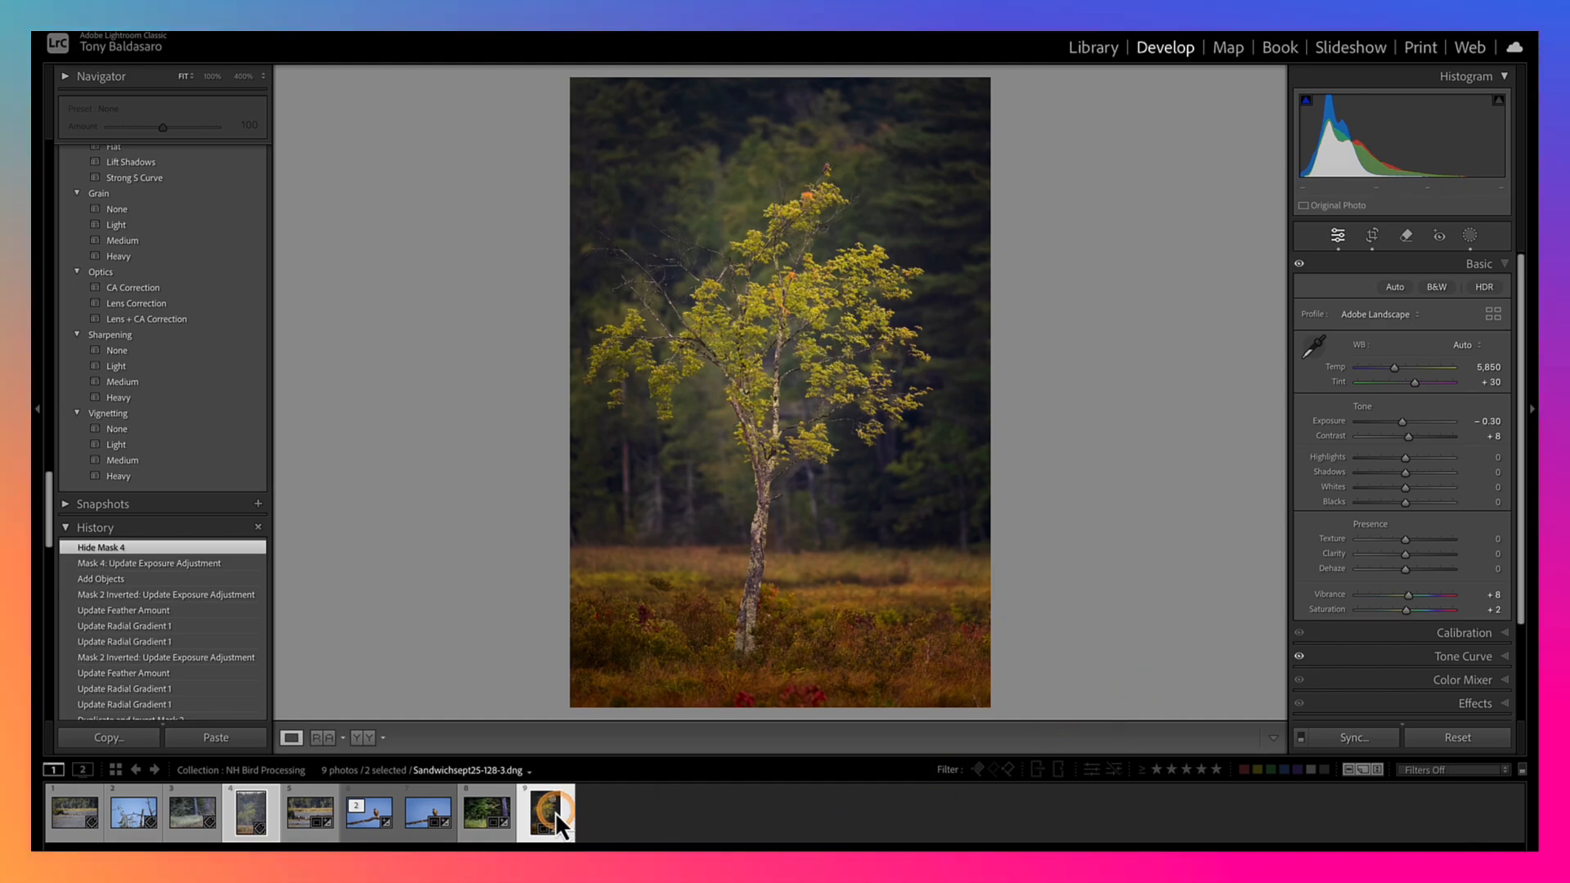
pyautogui.keyDown('ctrl'); pyautogui.click(493, 813); pyautogui.keyUp('ctrl')
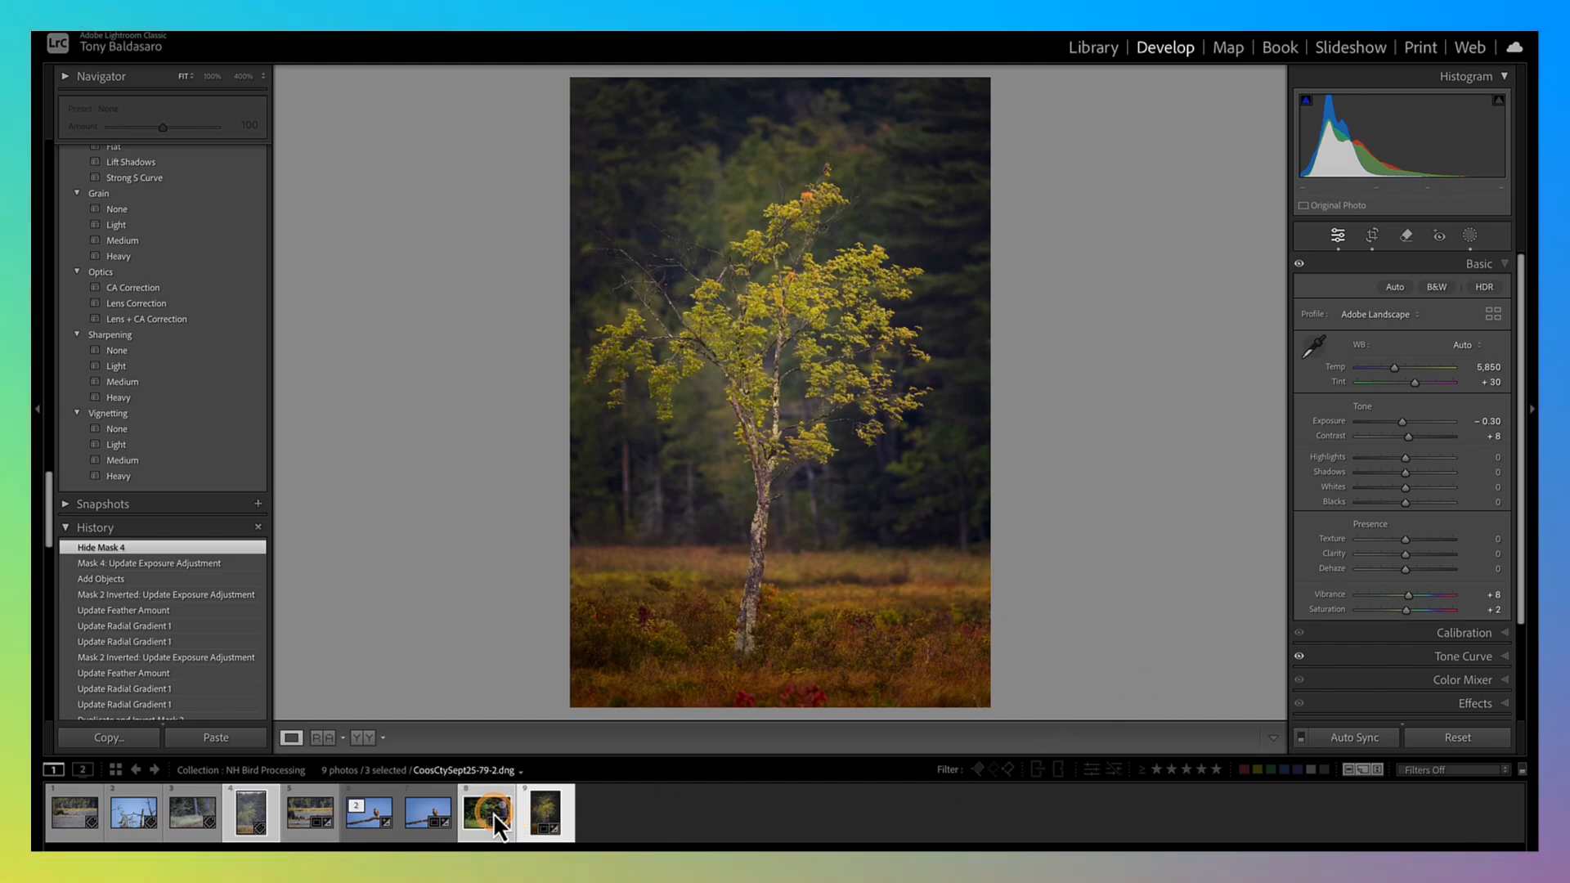
pyautogui.click(369, 802)
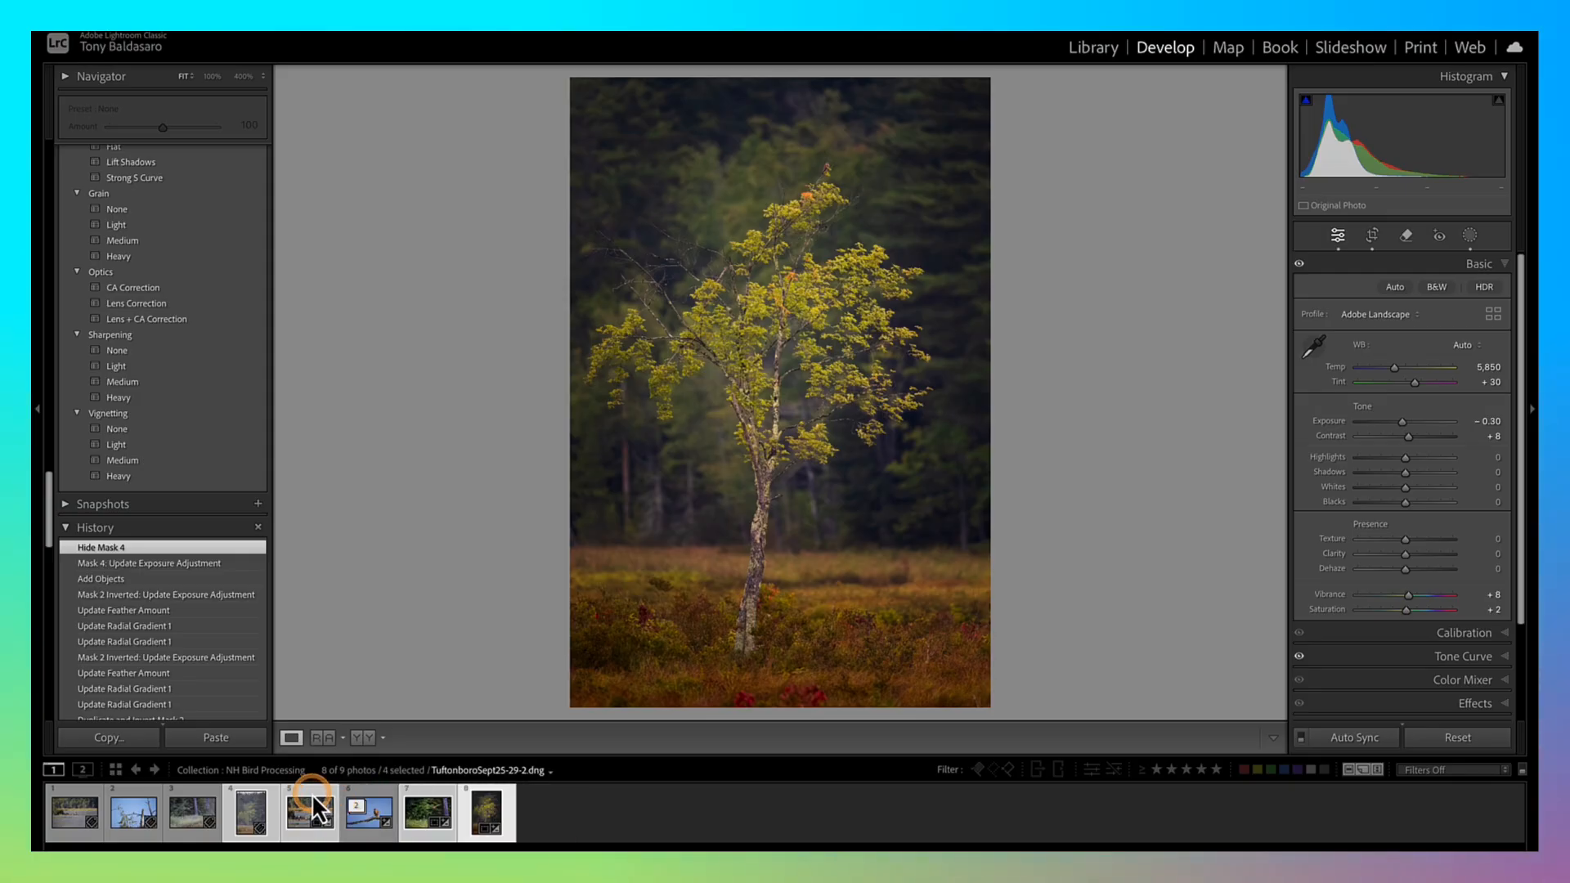
pyautogui.keyDown('ctrl'); pyautogui.click(244, 798); pyautogui.keyUp('ctrl')
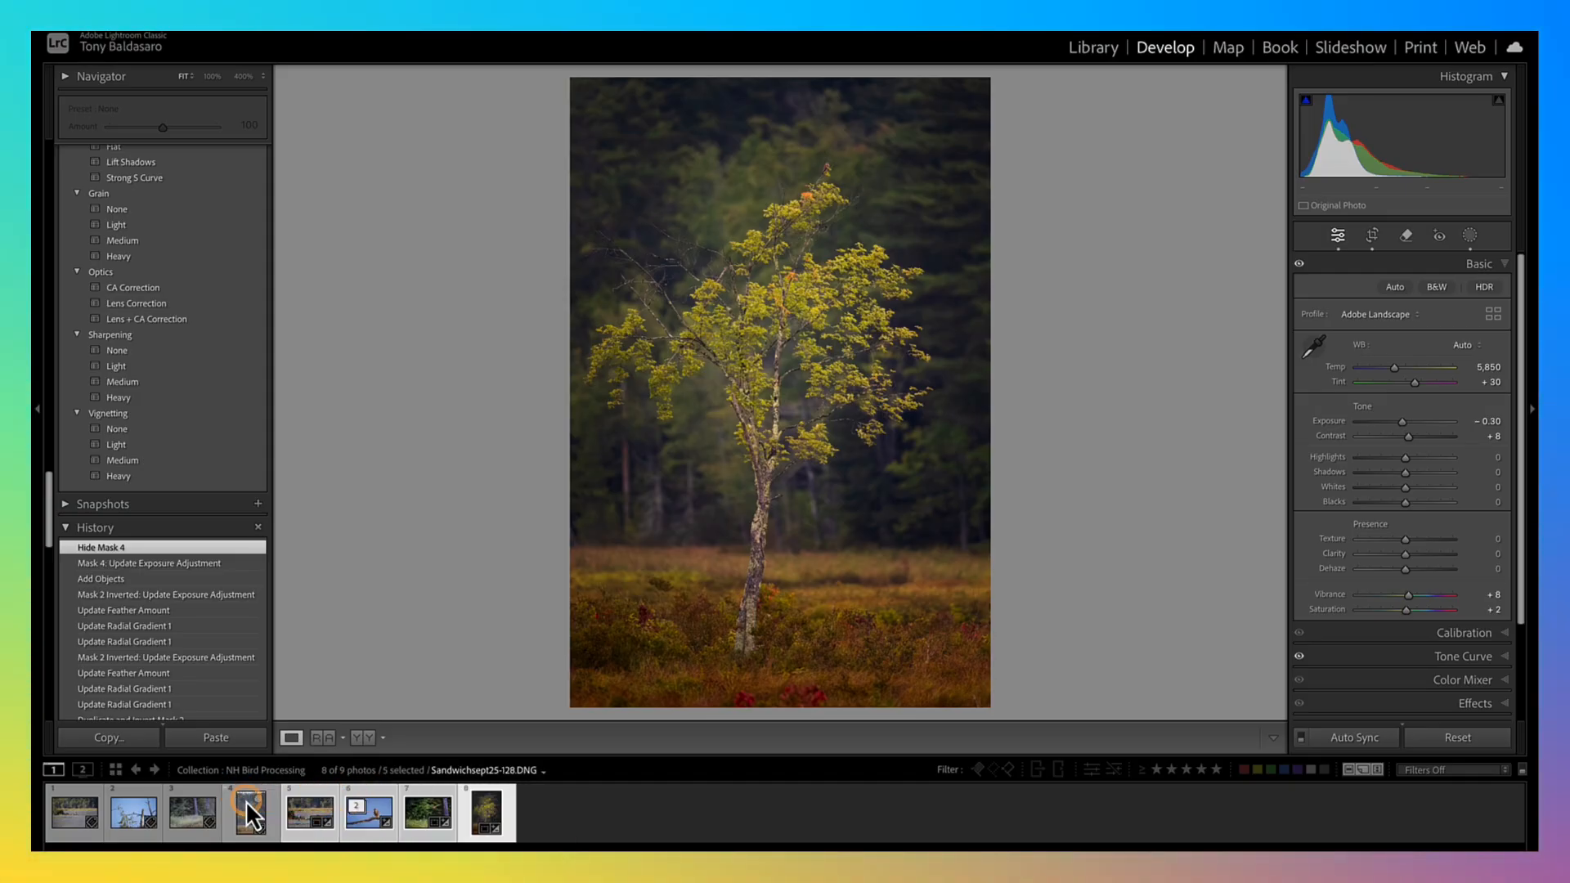
pyautogui.keyDown('ctrl'); pyautogui.click(245, 802); pyautogui.keyUp('ctrl')
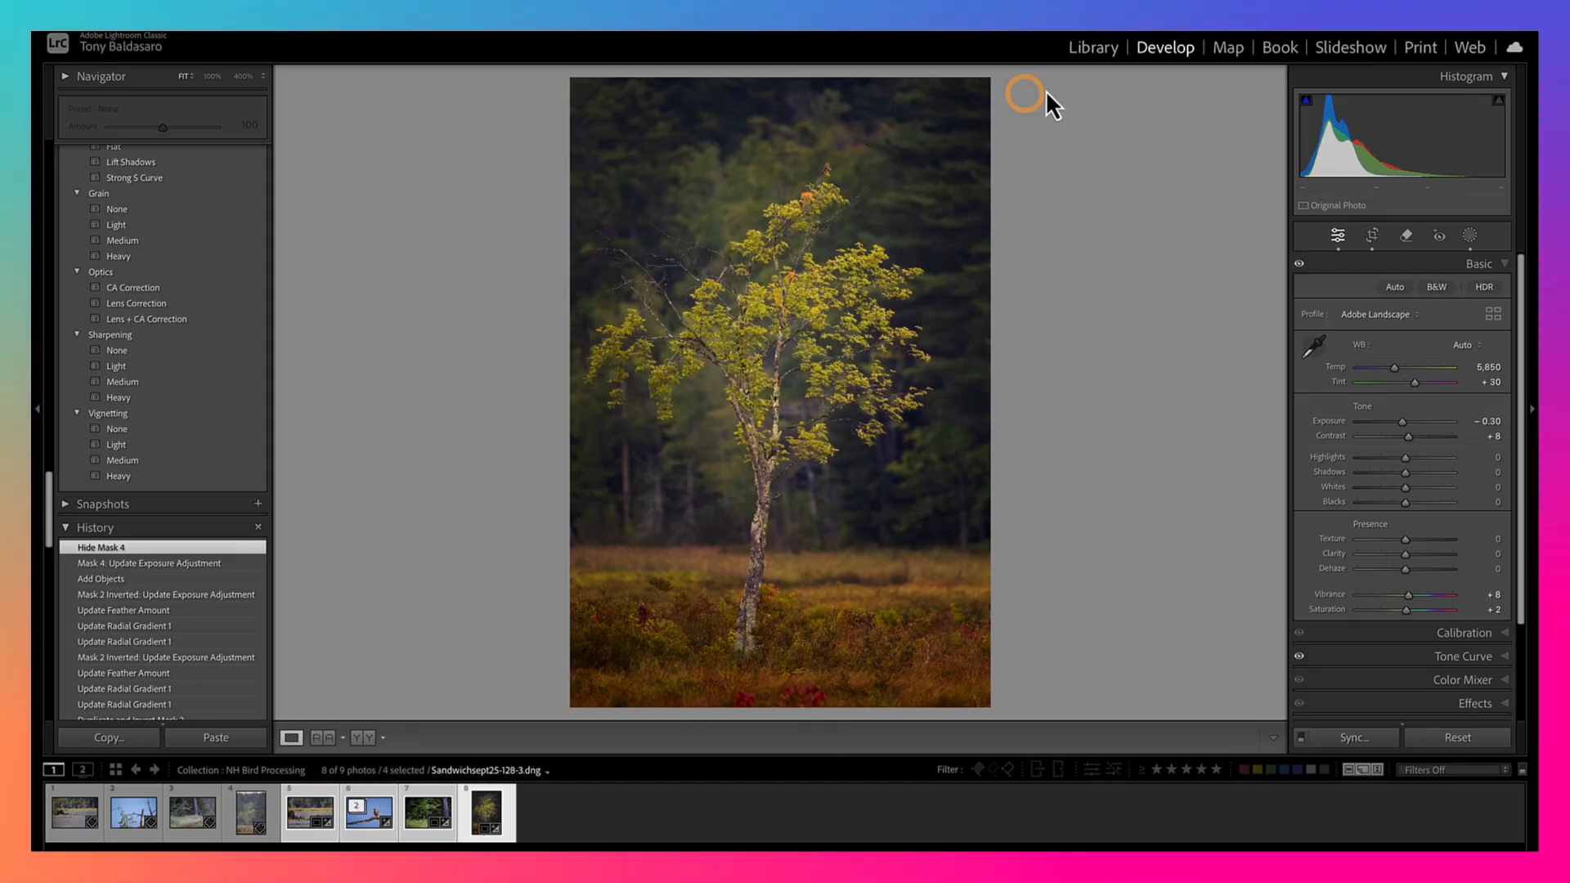
pyautogui.click(1092, 49)
pyautogui.click(364, 737)
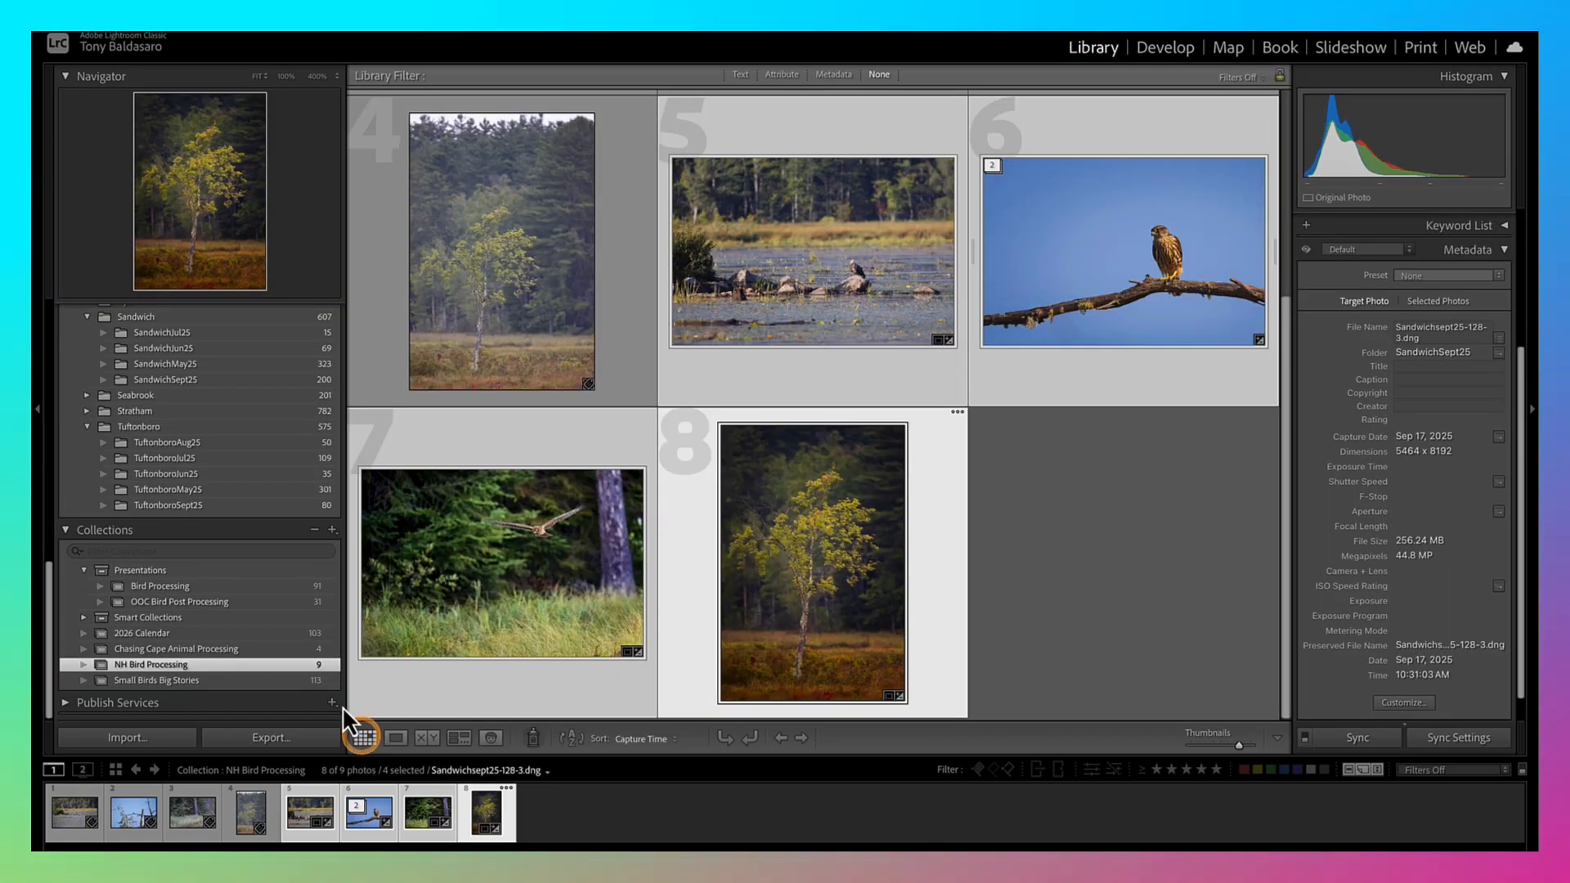